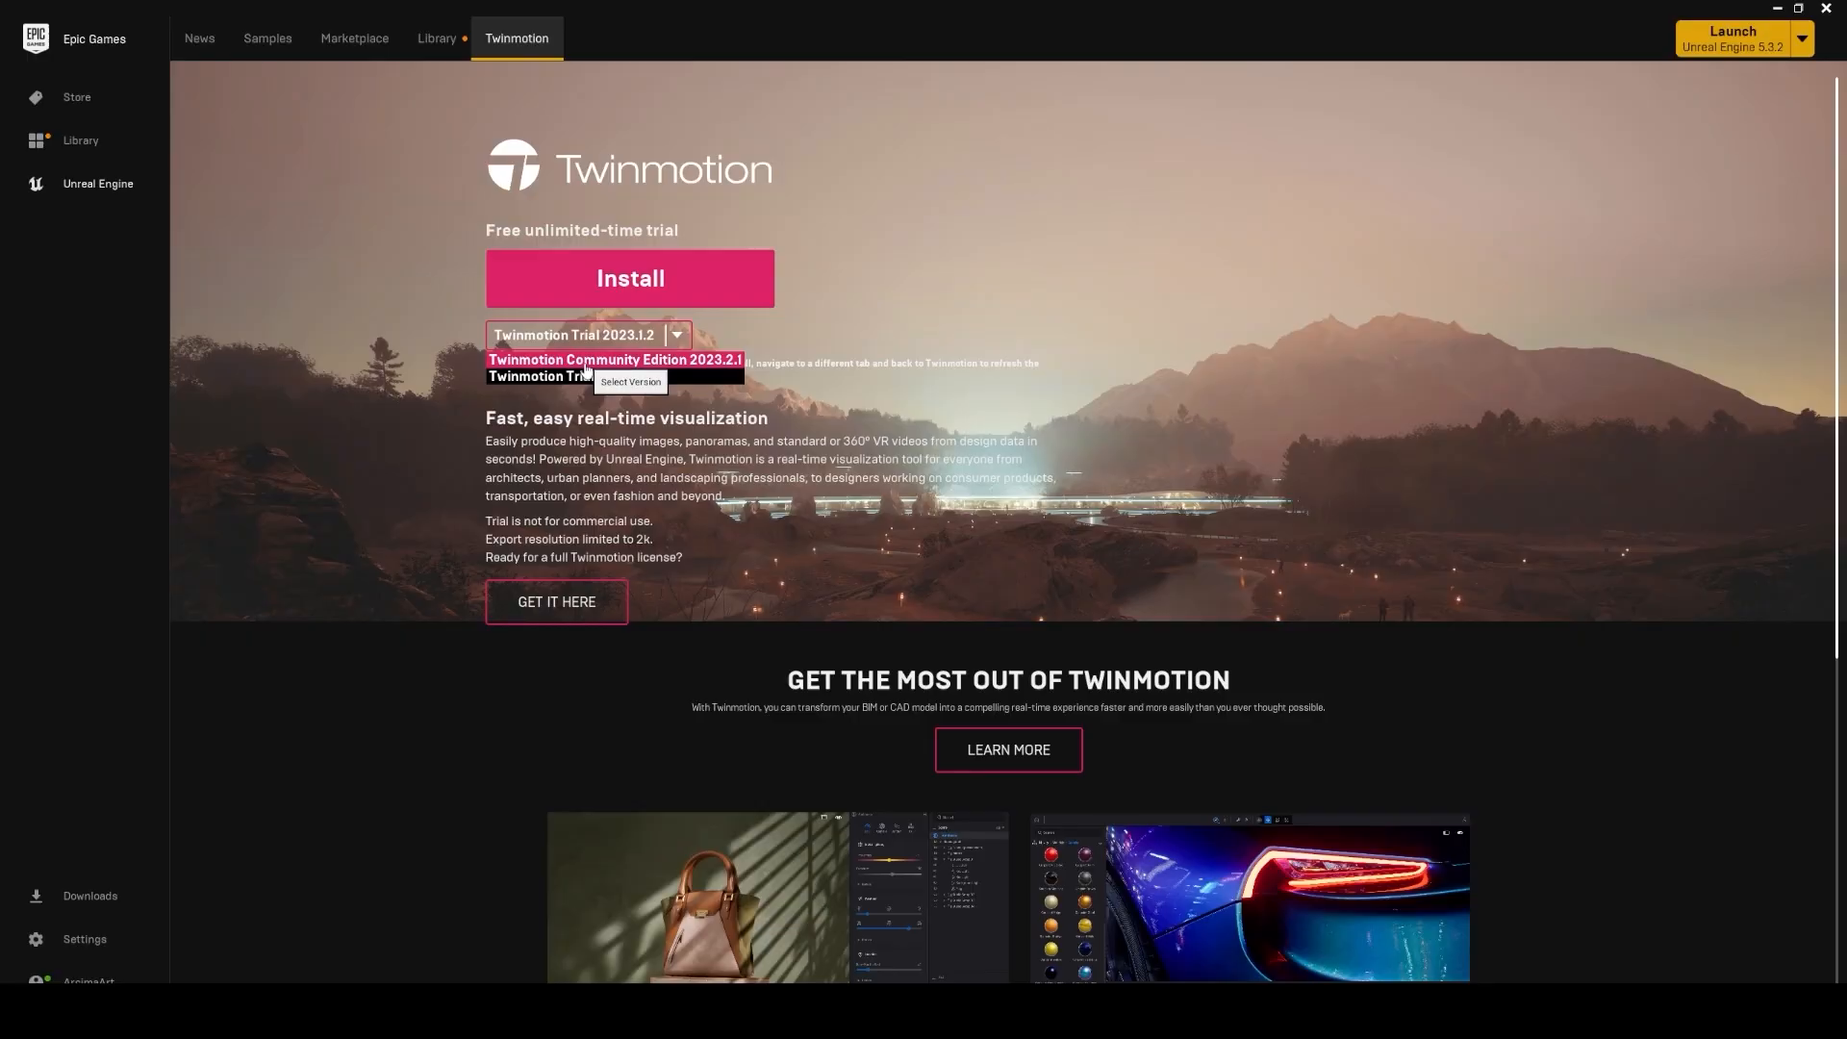
Step: Select Twinmotion Community Edition 2023.2.1 as the Twinmotion version
{"action": "left_click", "coordinate": [578, 362]}
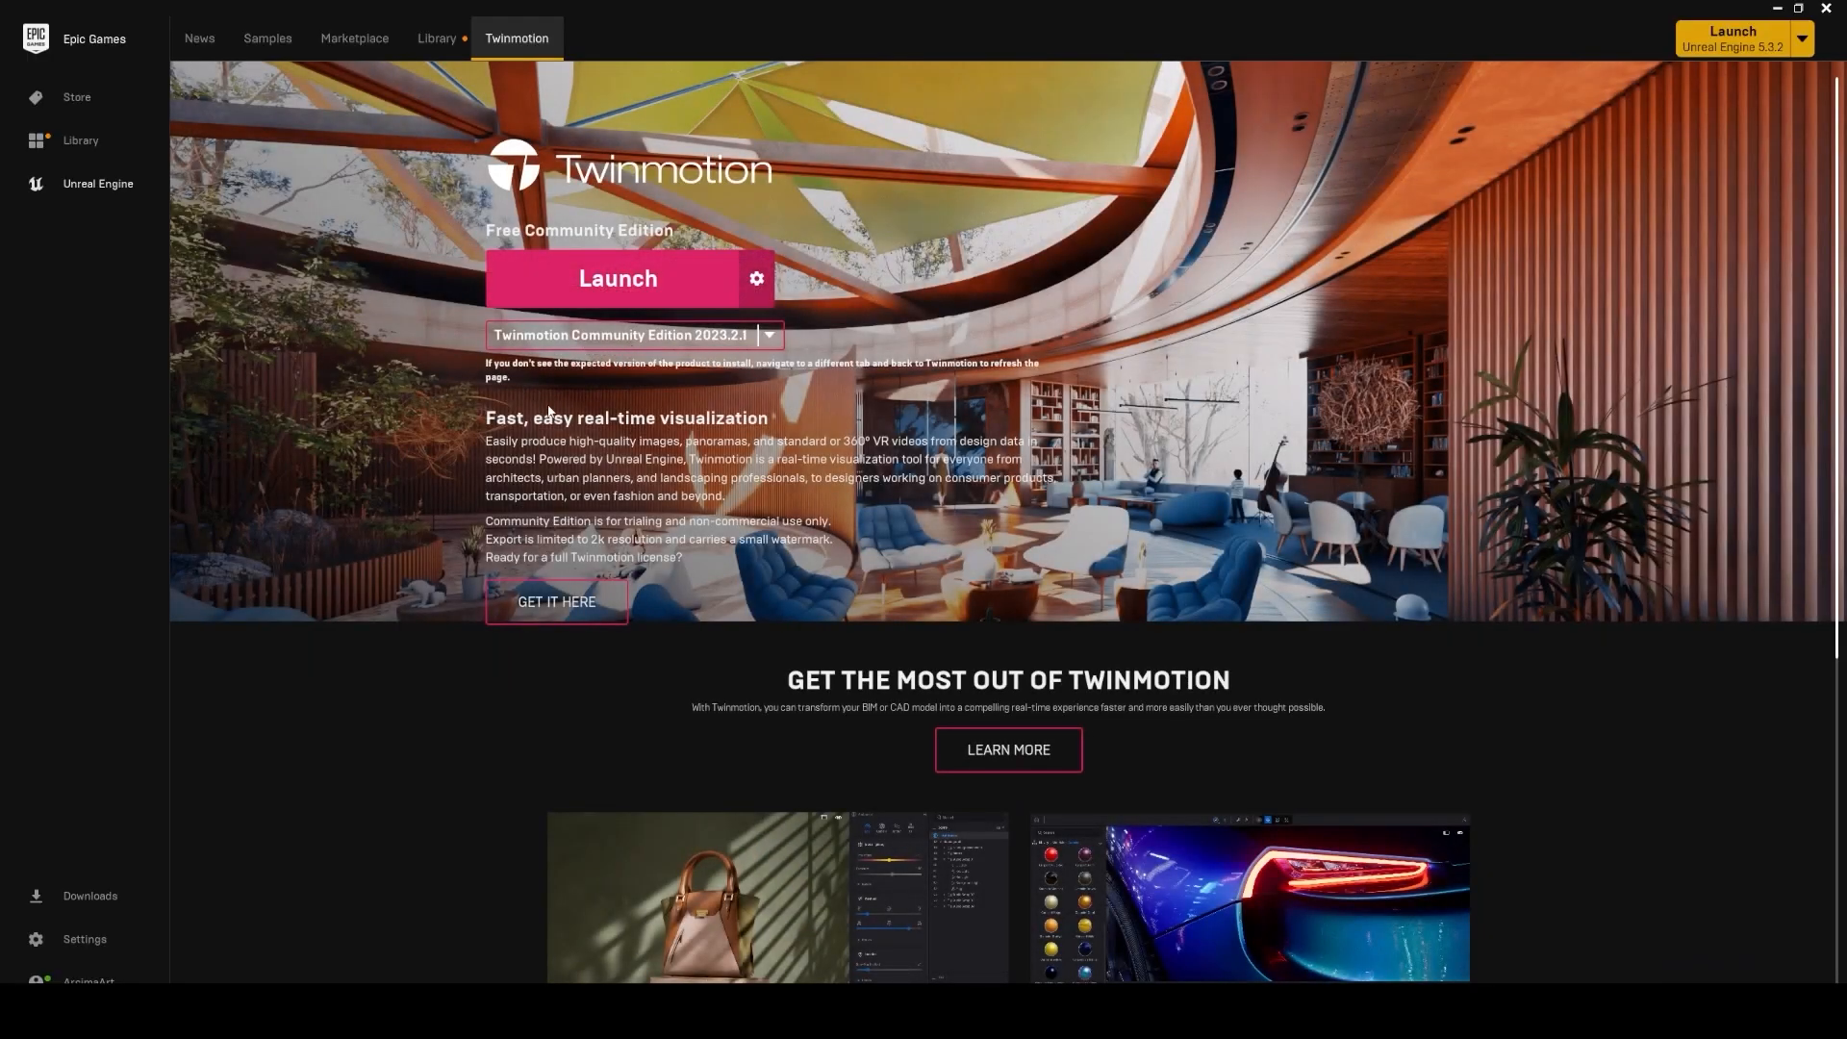
{"action": "left_click", "coordinate": [614, 348]}
{"action": "left_click", "coordinate": [917, 391]}
Step: Set Unreal Engine 5.3.2 as the current engine version in the Unreal Engine library
{"action": "left_click", "coordinate": [435, 42]}
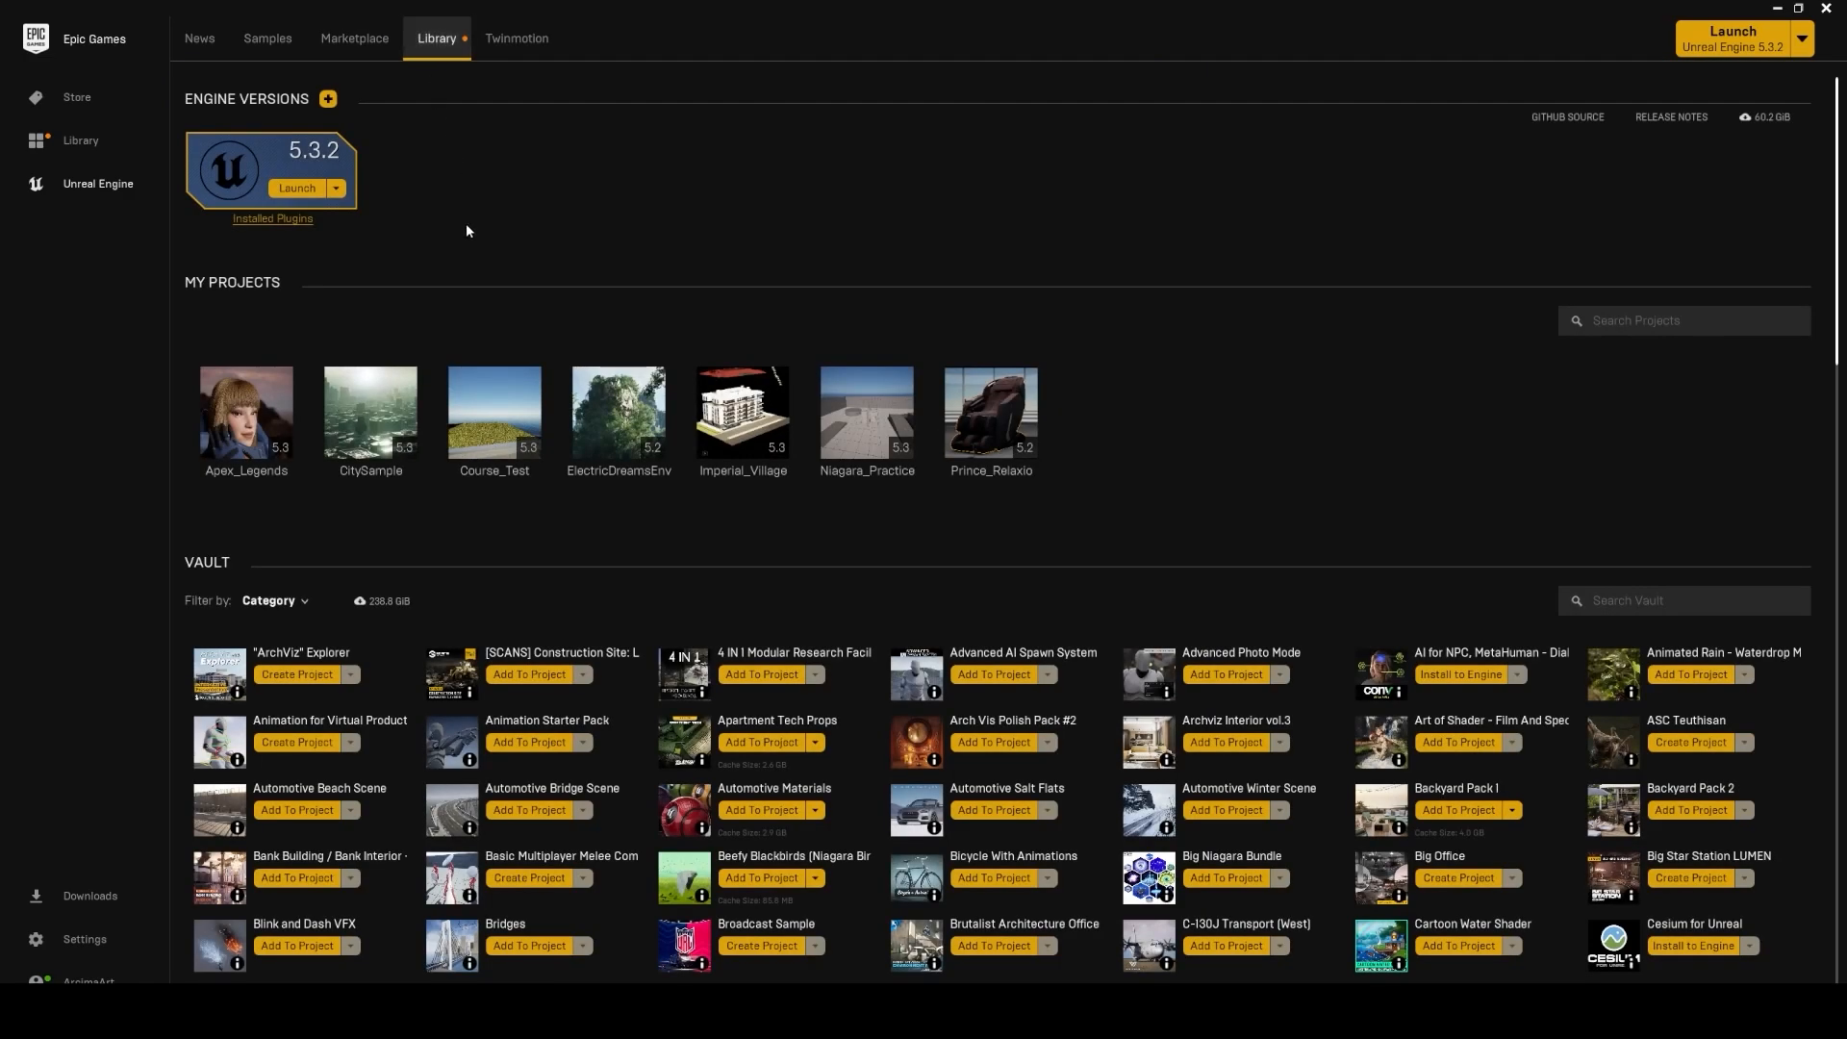
{"action": "left_click", "coordinate": [337, 190]}
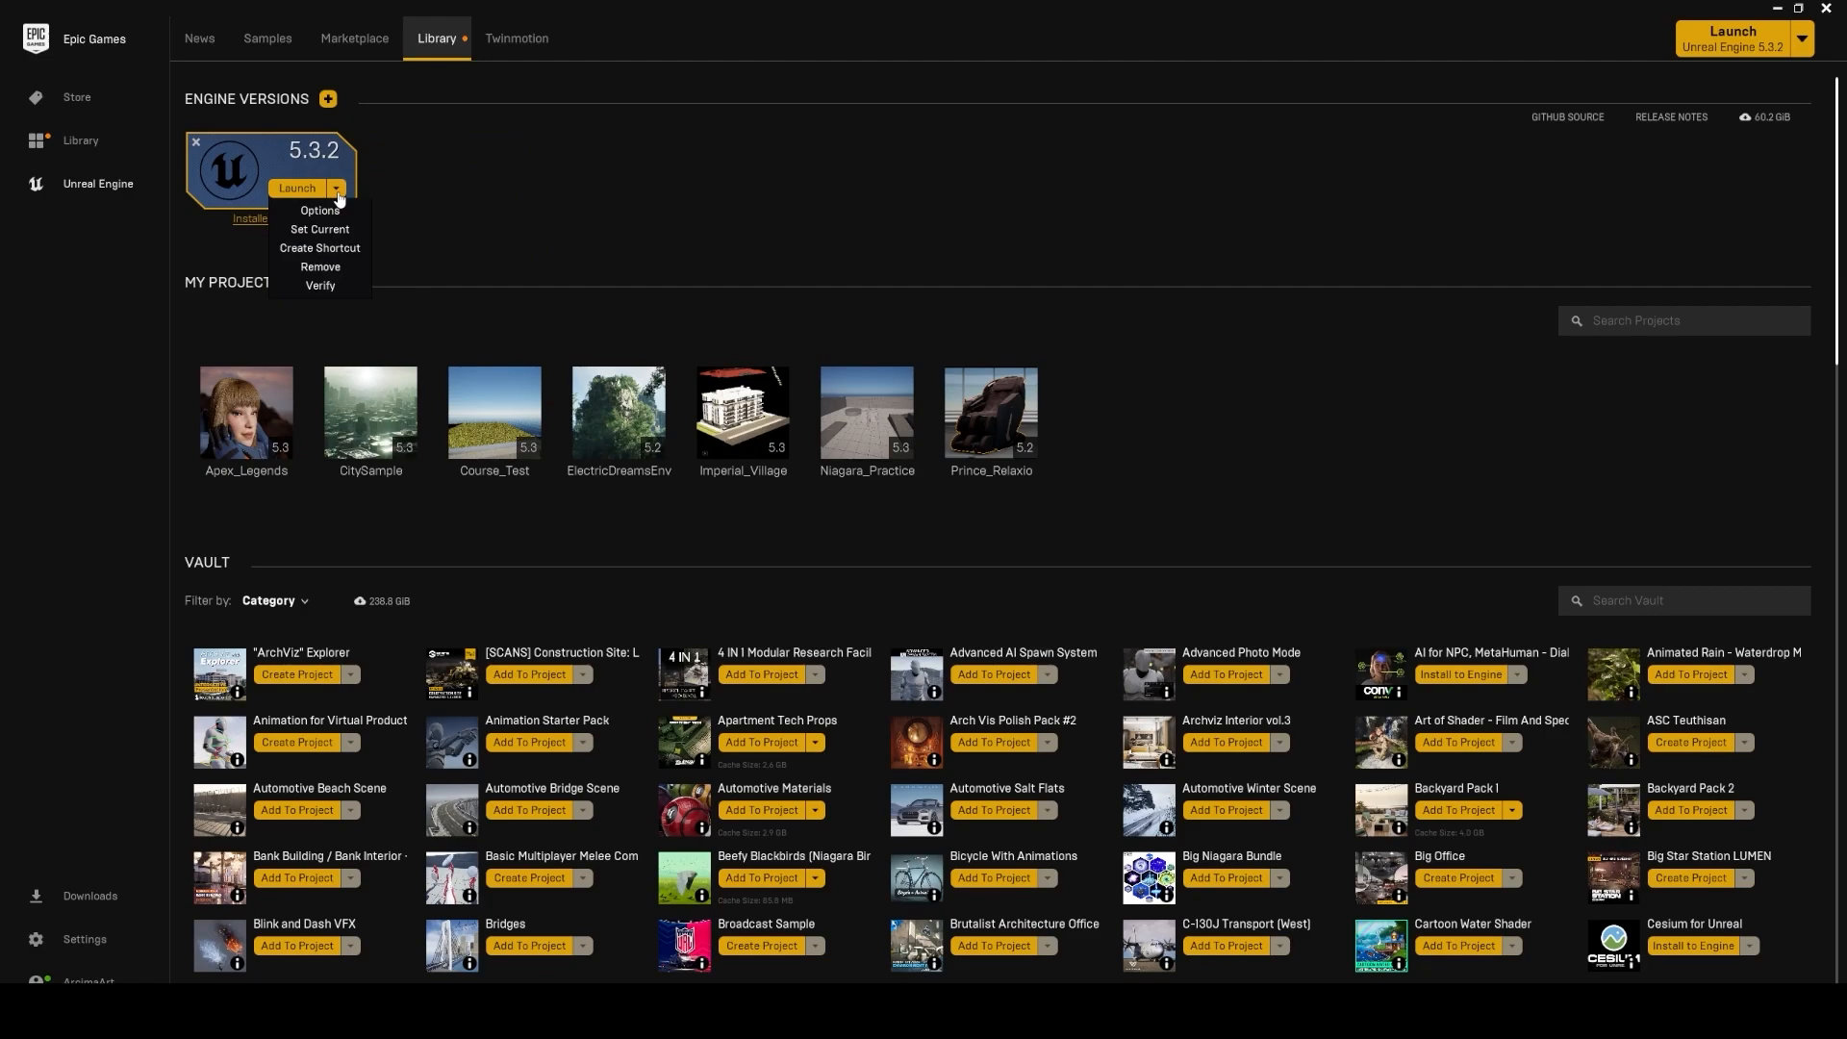
{"action": "left_click", "coordinate": [341, 231]}
Step: Exclude the Android, IOS, Linux and TVOS target platforms from the Unreal Engine 5.3.2 installation options and apply the change
{"action": "left_click", "coordinate": [338, 191]}
{"action": "left_click", "coordinate": [332, 212]}
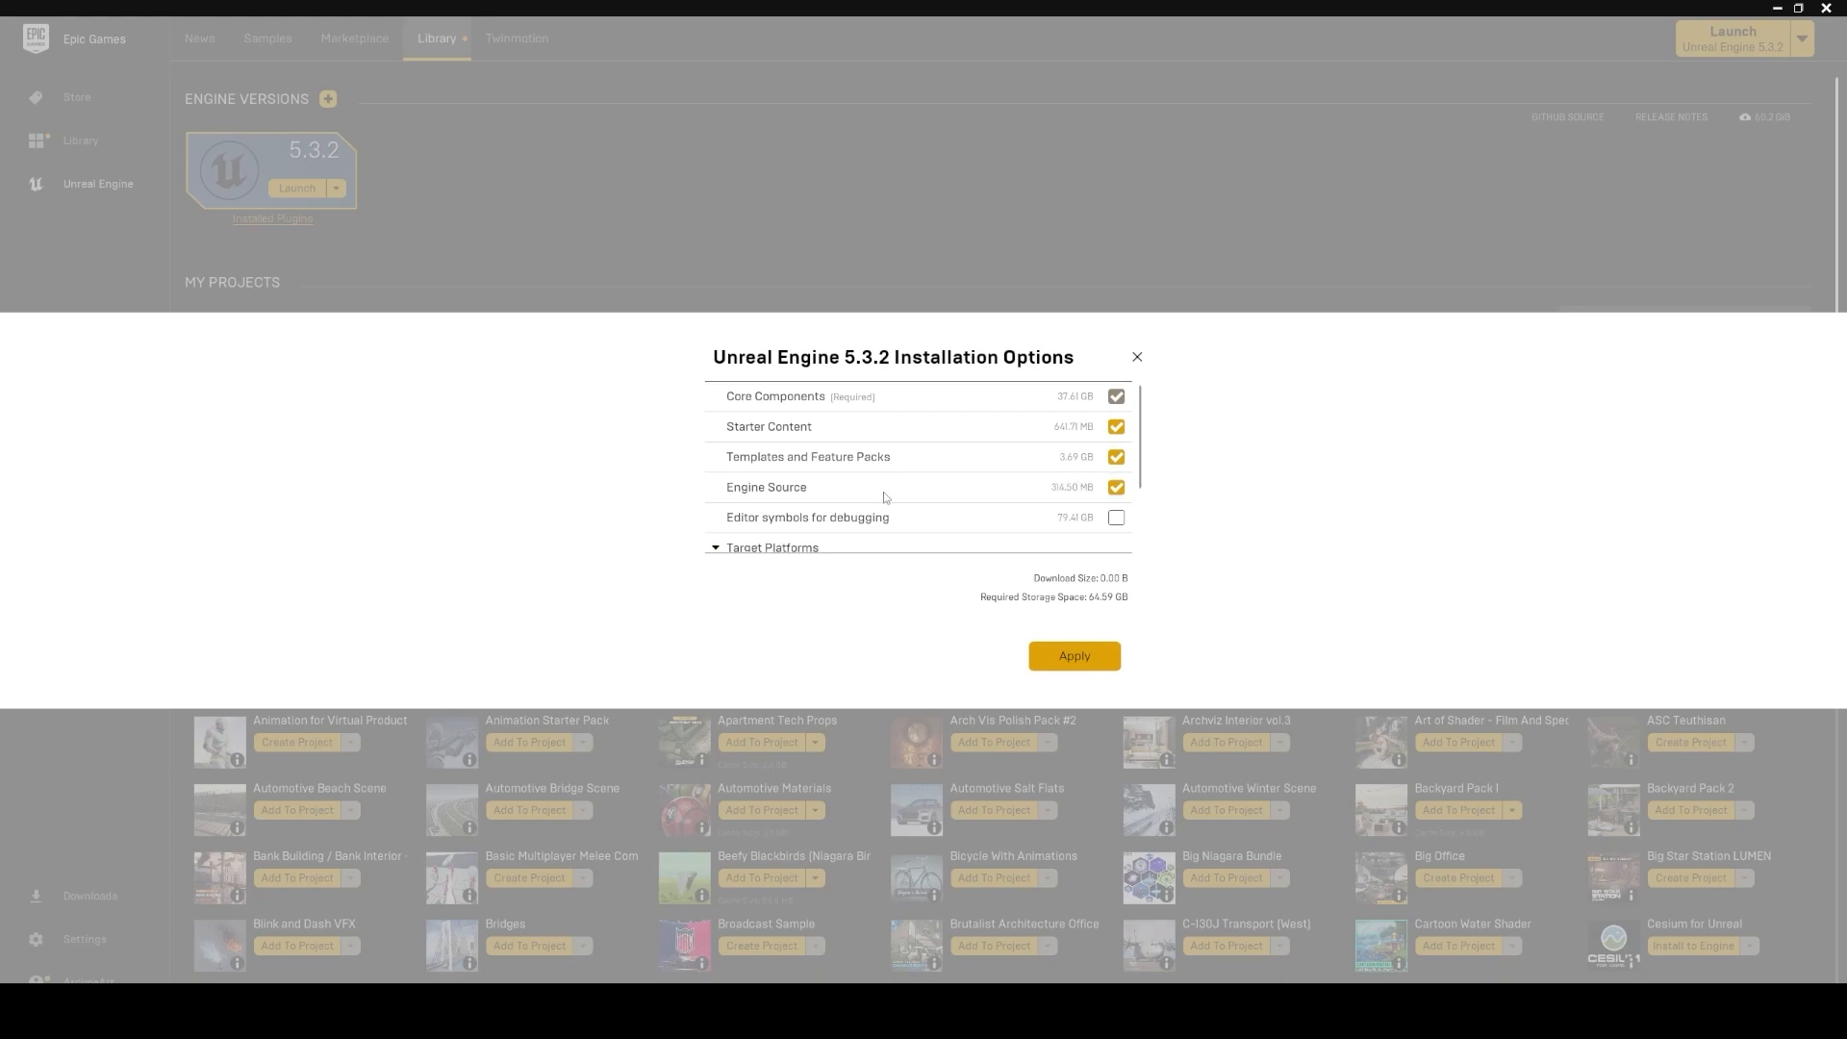
{"action": "scroll", "coordinate": [885, 500], "scroll_direction": "down", "scroll_amount": 1}
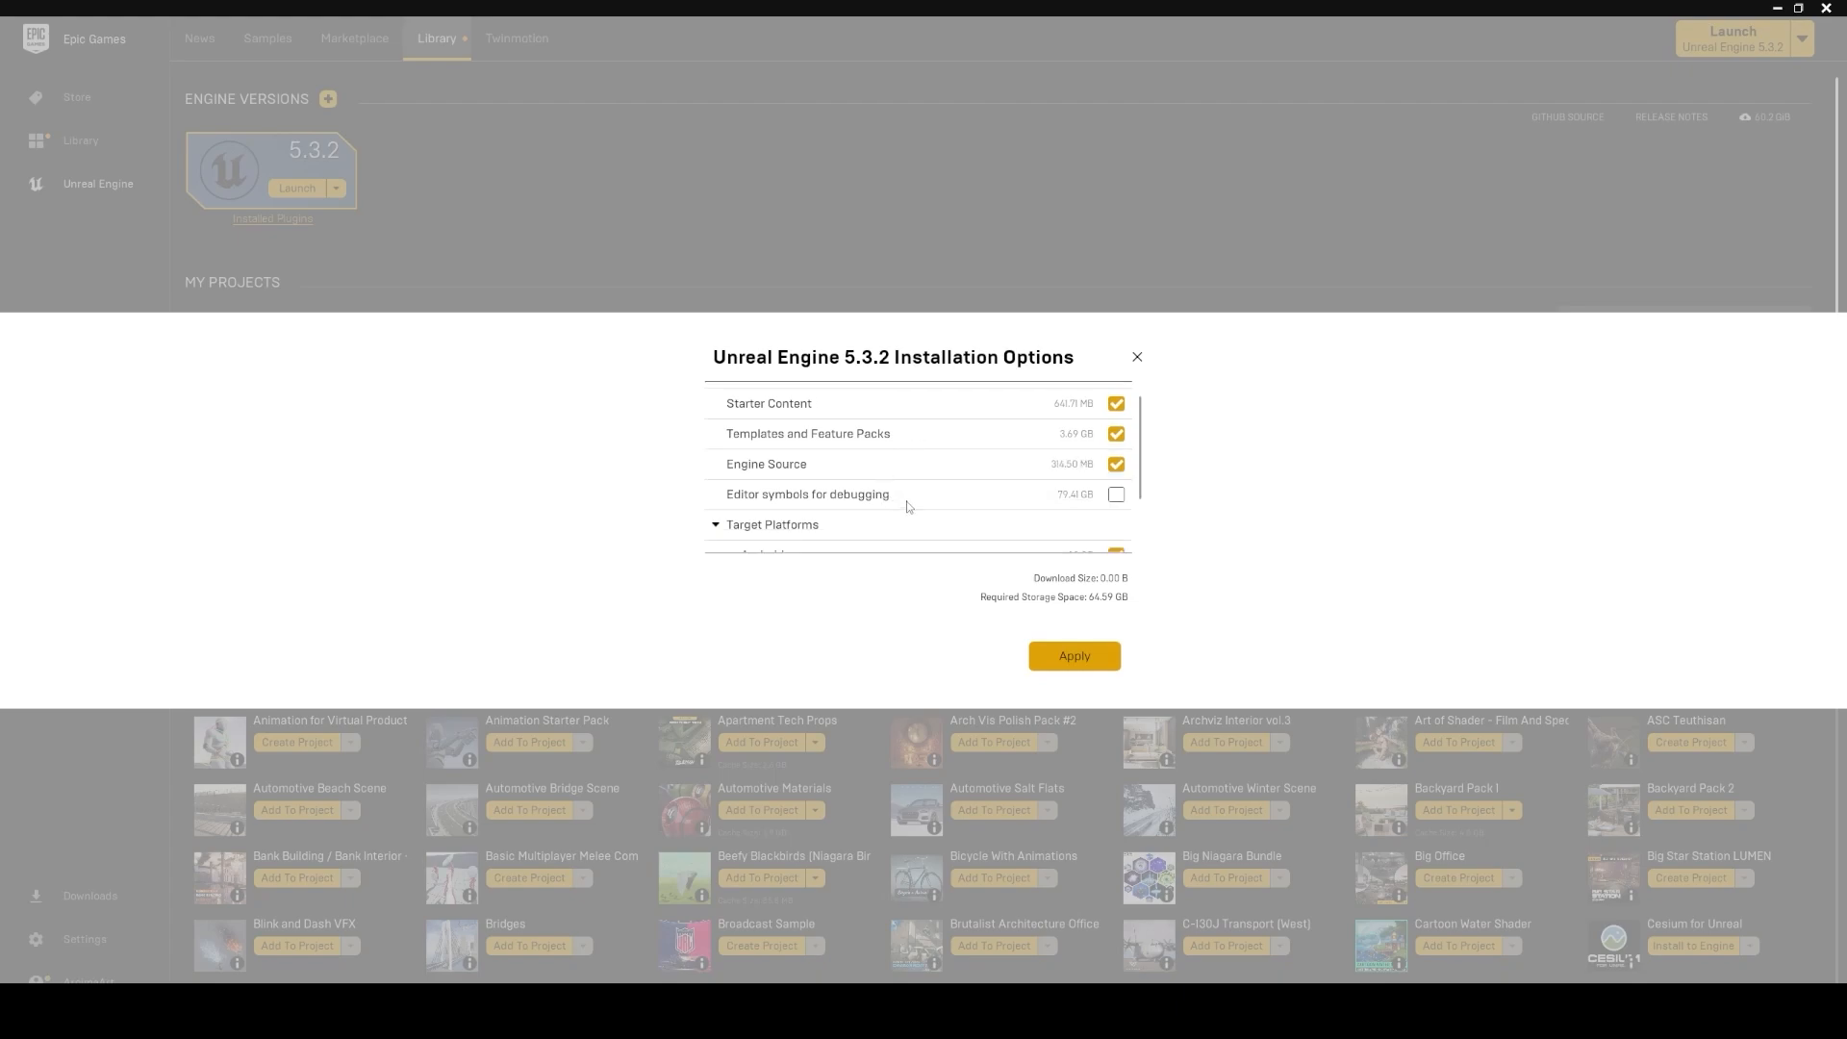
{"action": "scroll", "coordinate": [914, 508], "scroll_direction": "down", "scroll_amount": 2}
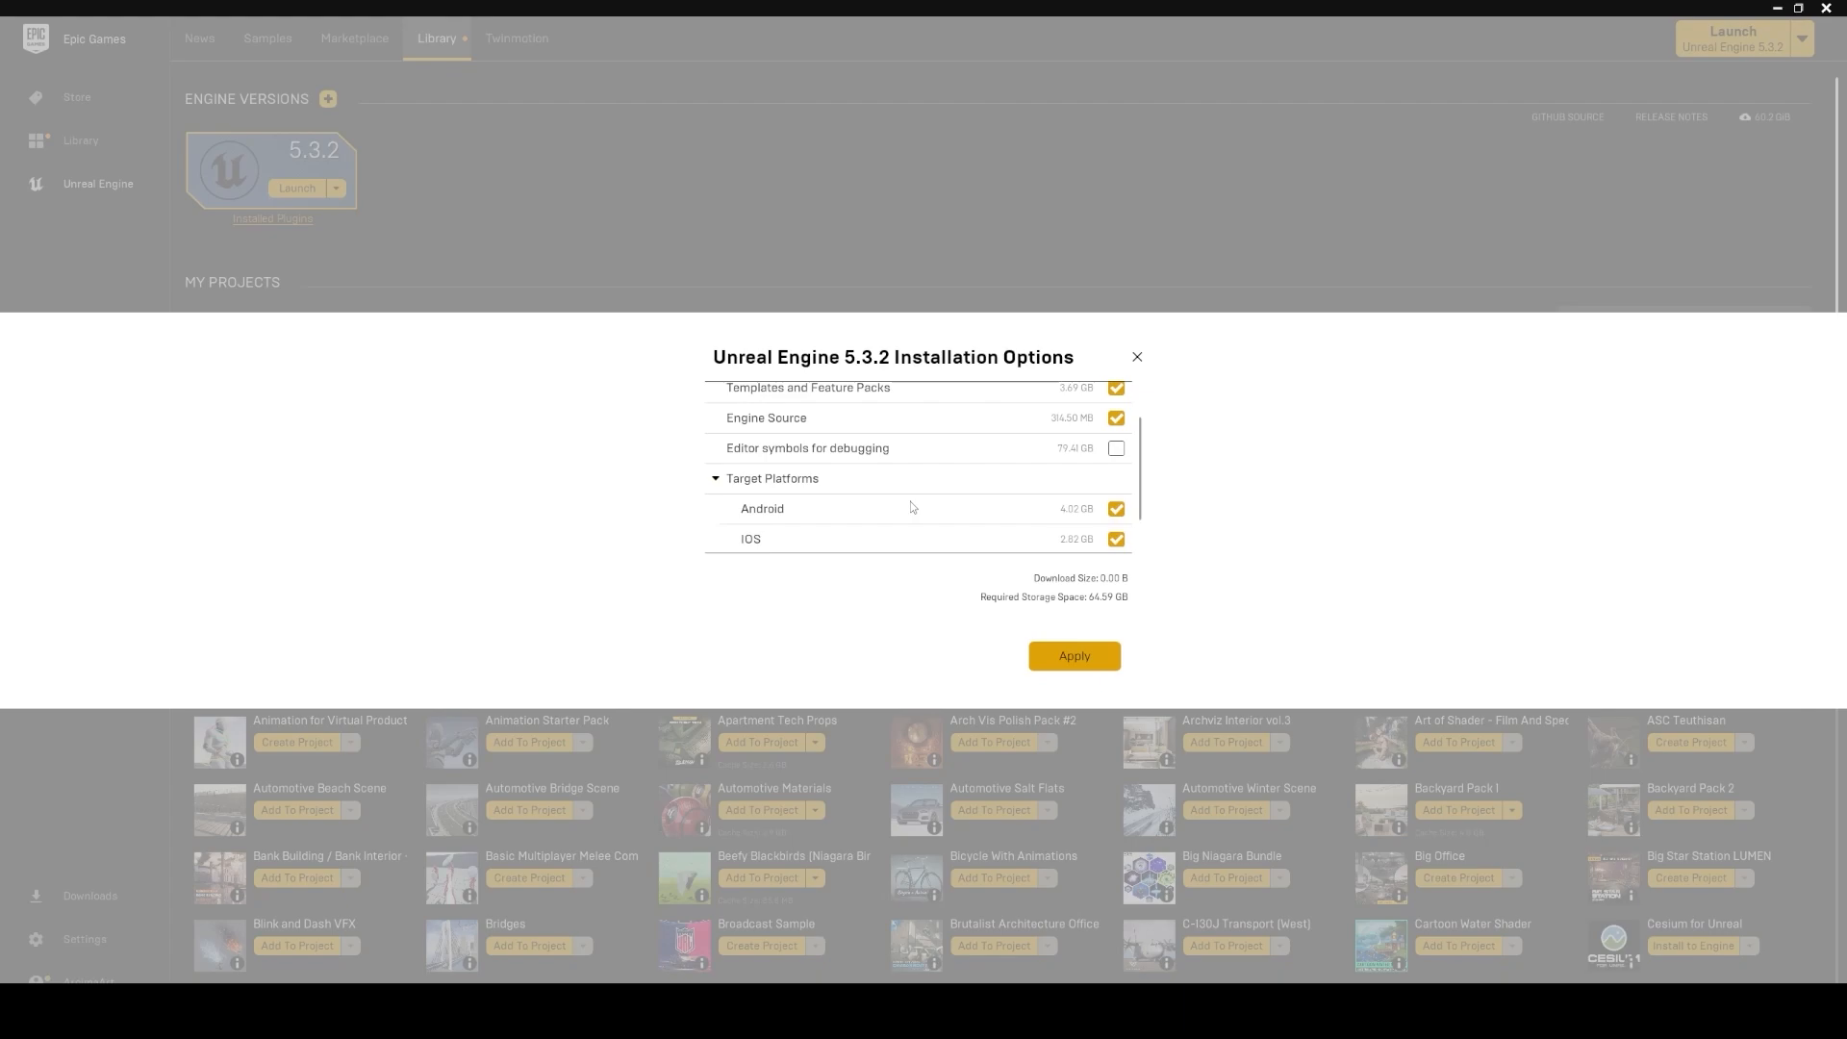
{"action": "scroll", "coordinate": [912, 502], "scroll_direction": "down", "scroll_amount": 3}
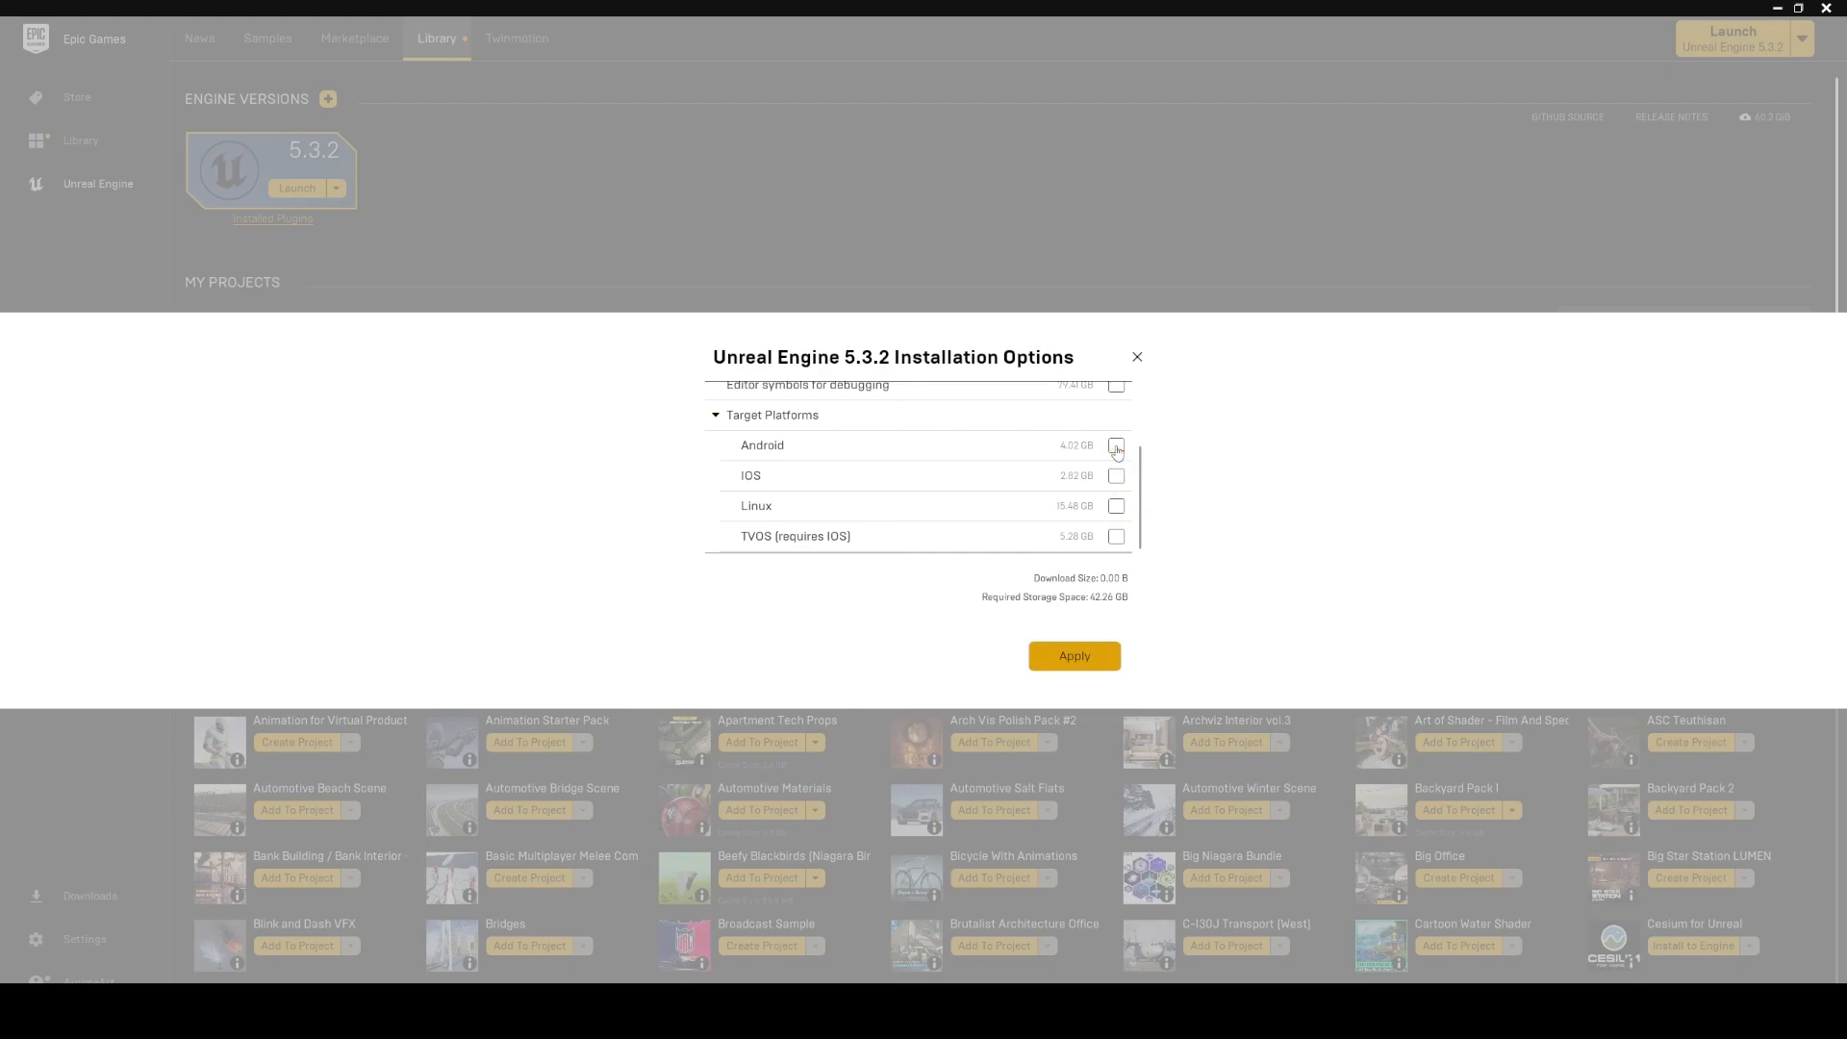
{"action": "left_click", "coordinate": [1066, 658]}
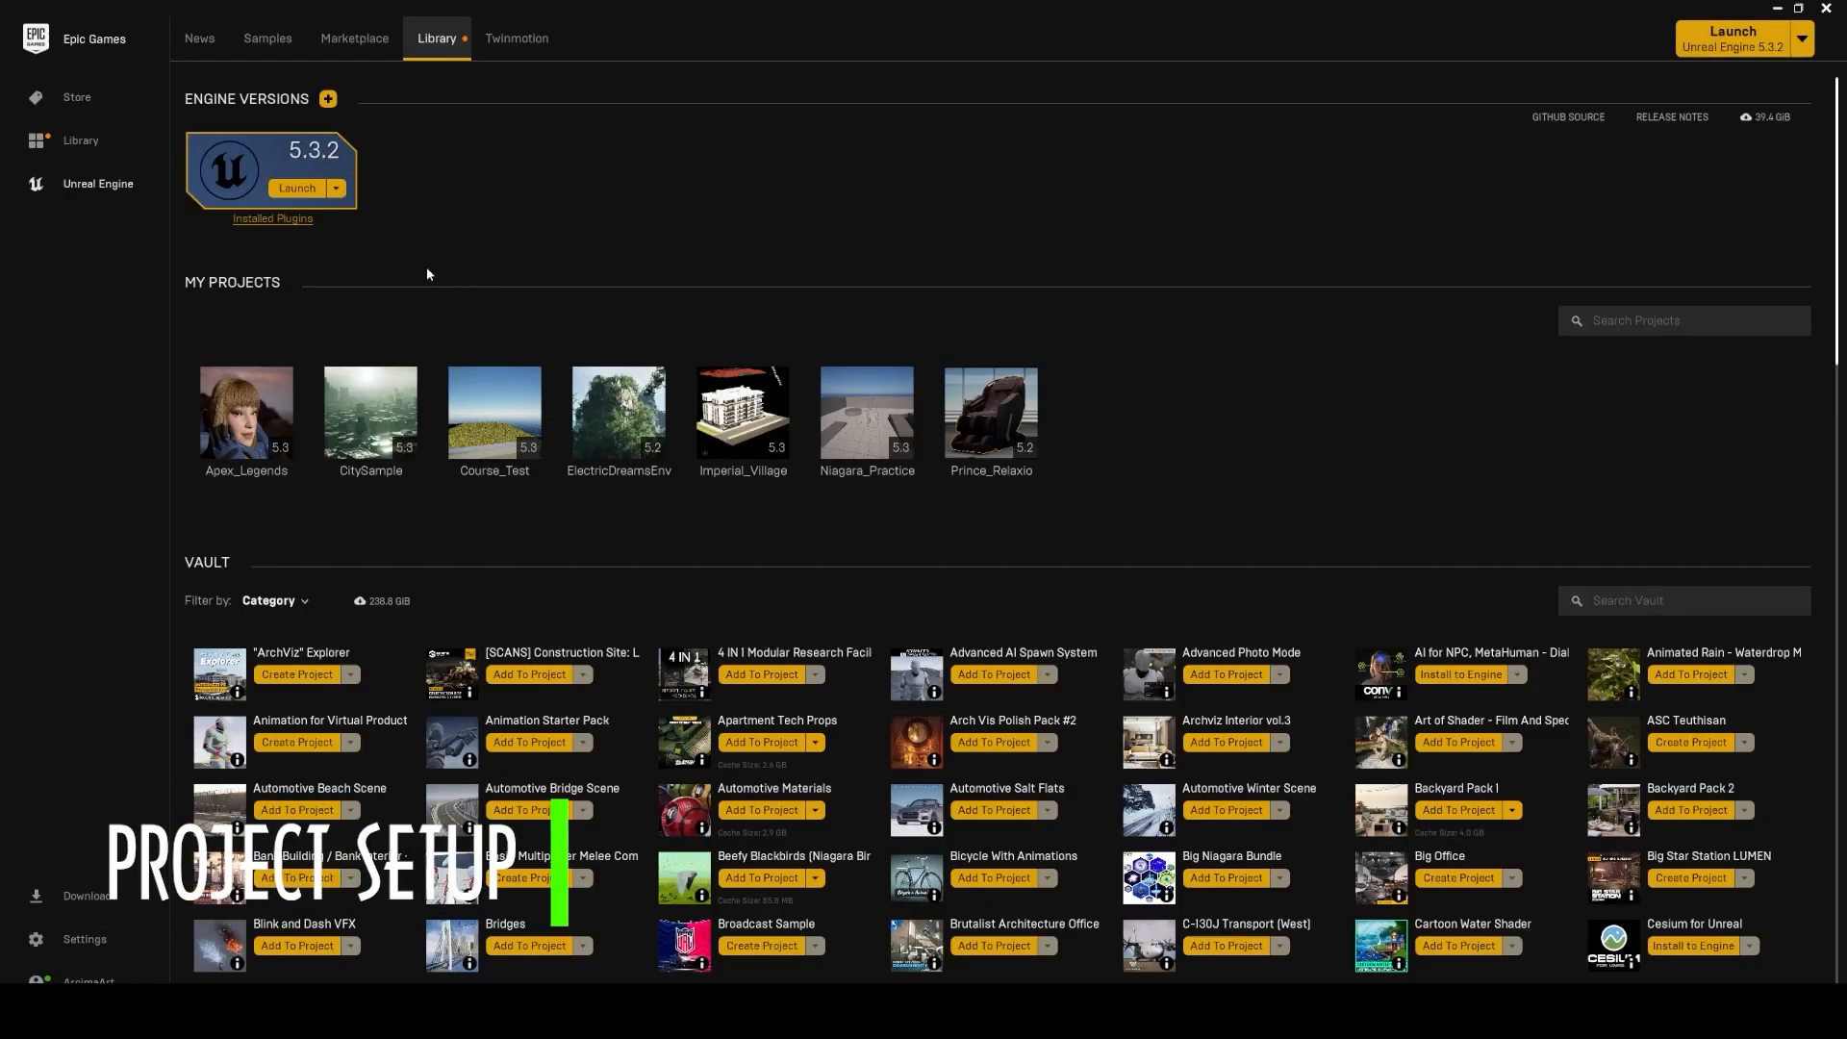
Step: Launch Unreal Engine 5.3.2 and choose the Archvis template from the Architecture category for a new project
{"action": "left_click", "coordinate": [296, 188]}
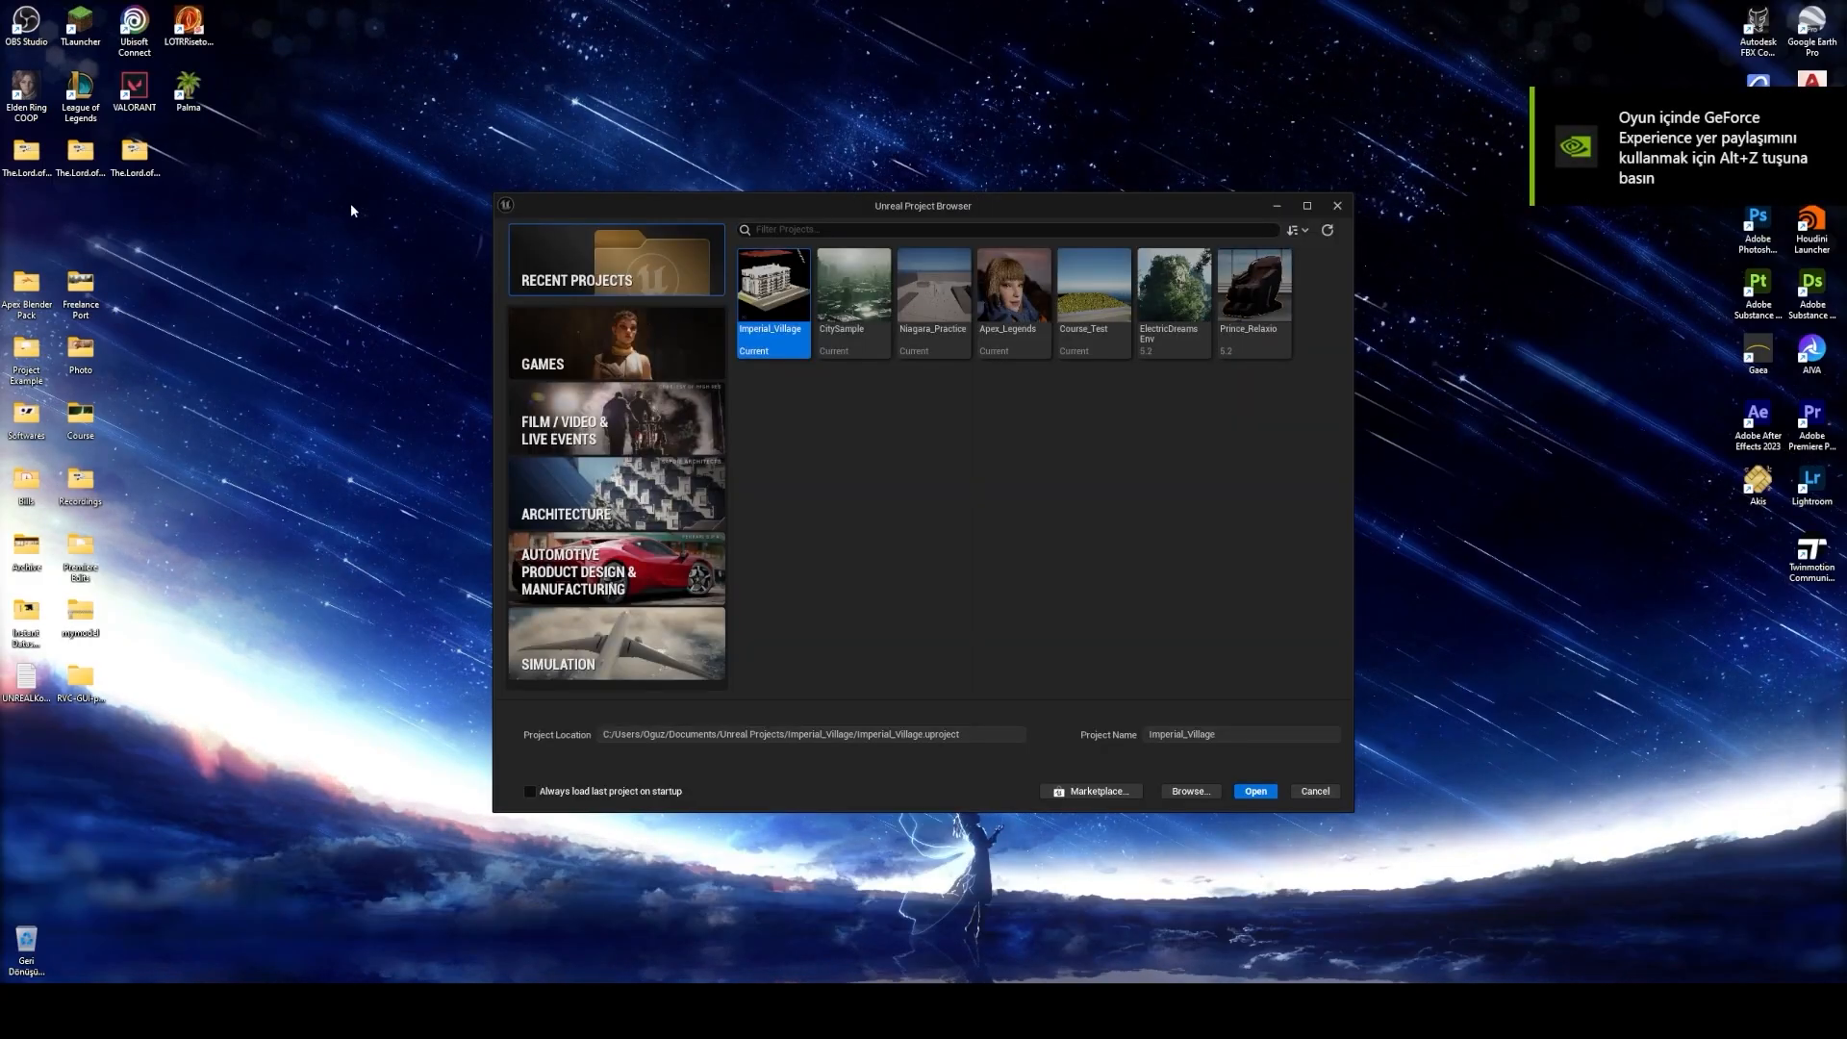
{"action": "left_click", "coordinate": [616, 347]}
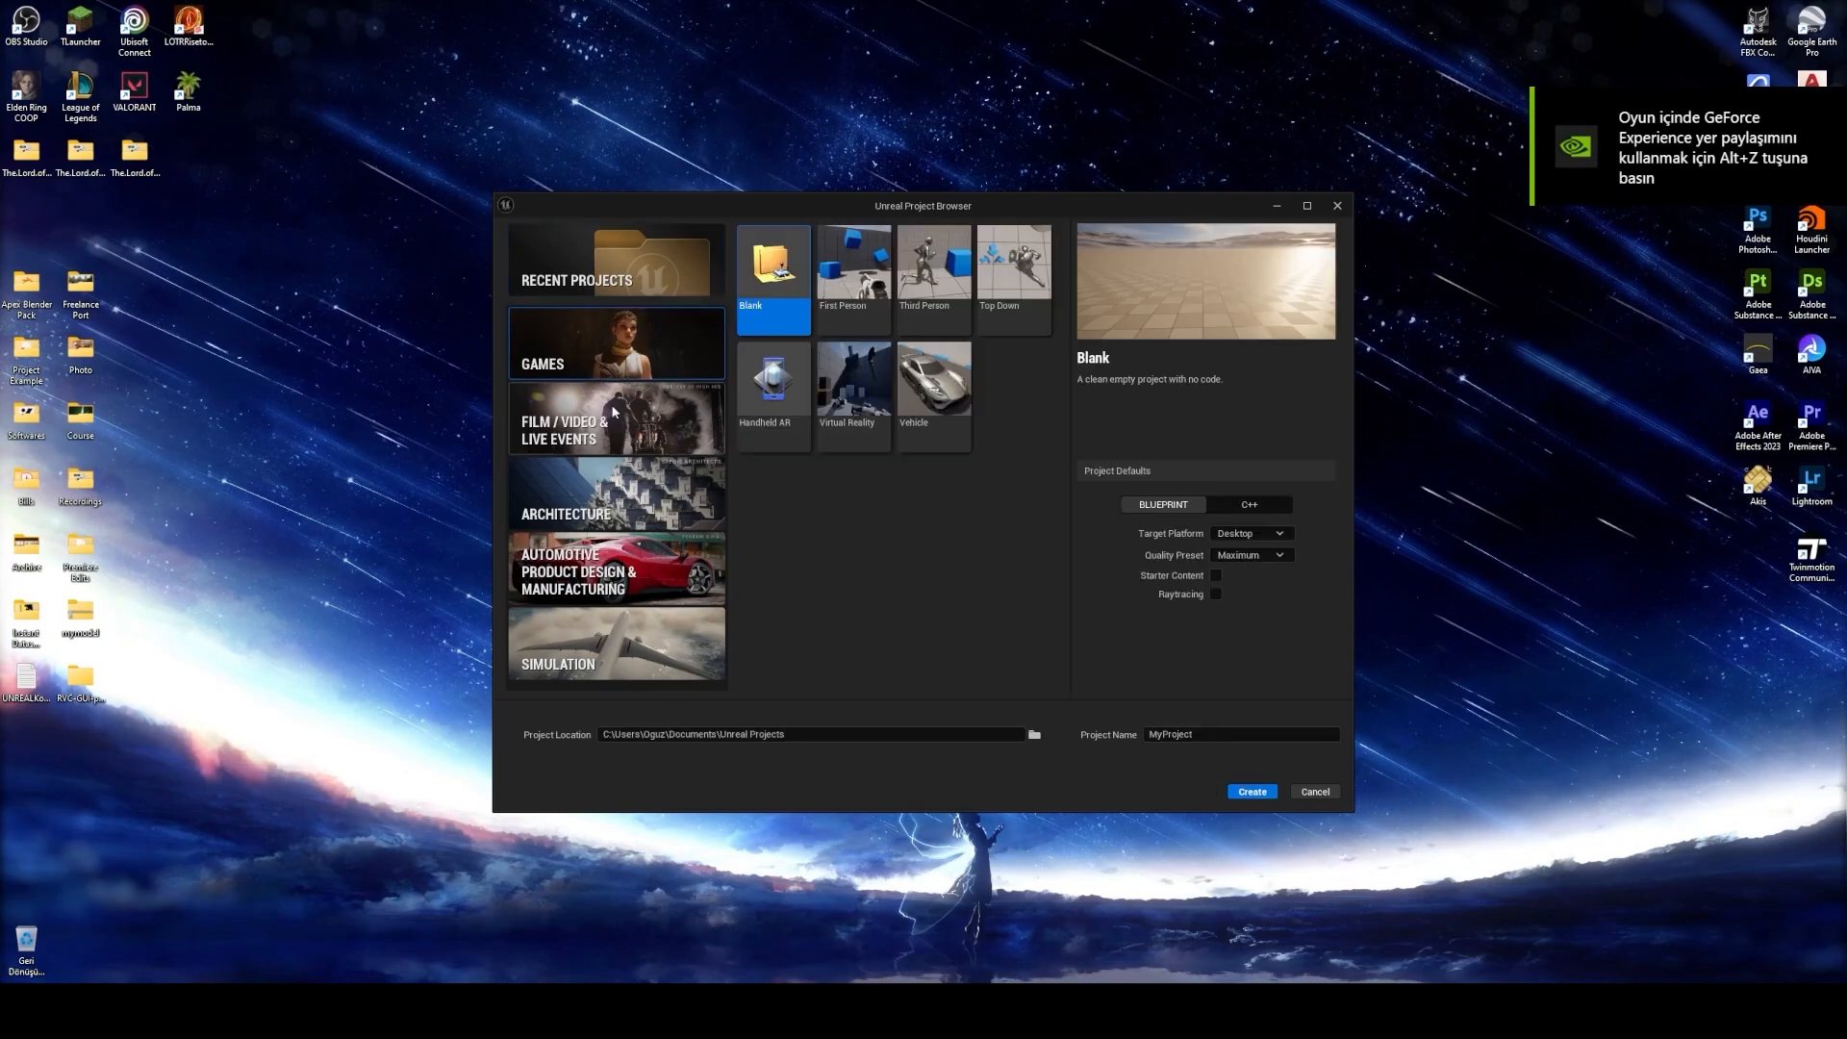
{"action": "left_click", "coordinate": [616, 492]}
{"action": "left_click", "coordinate": [853, 274]}
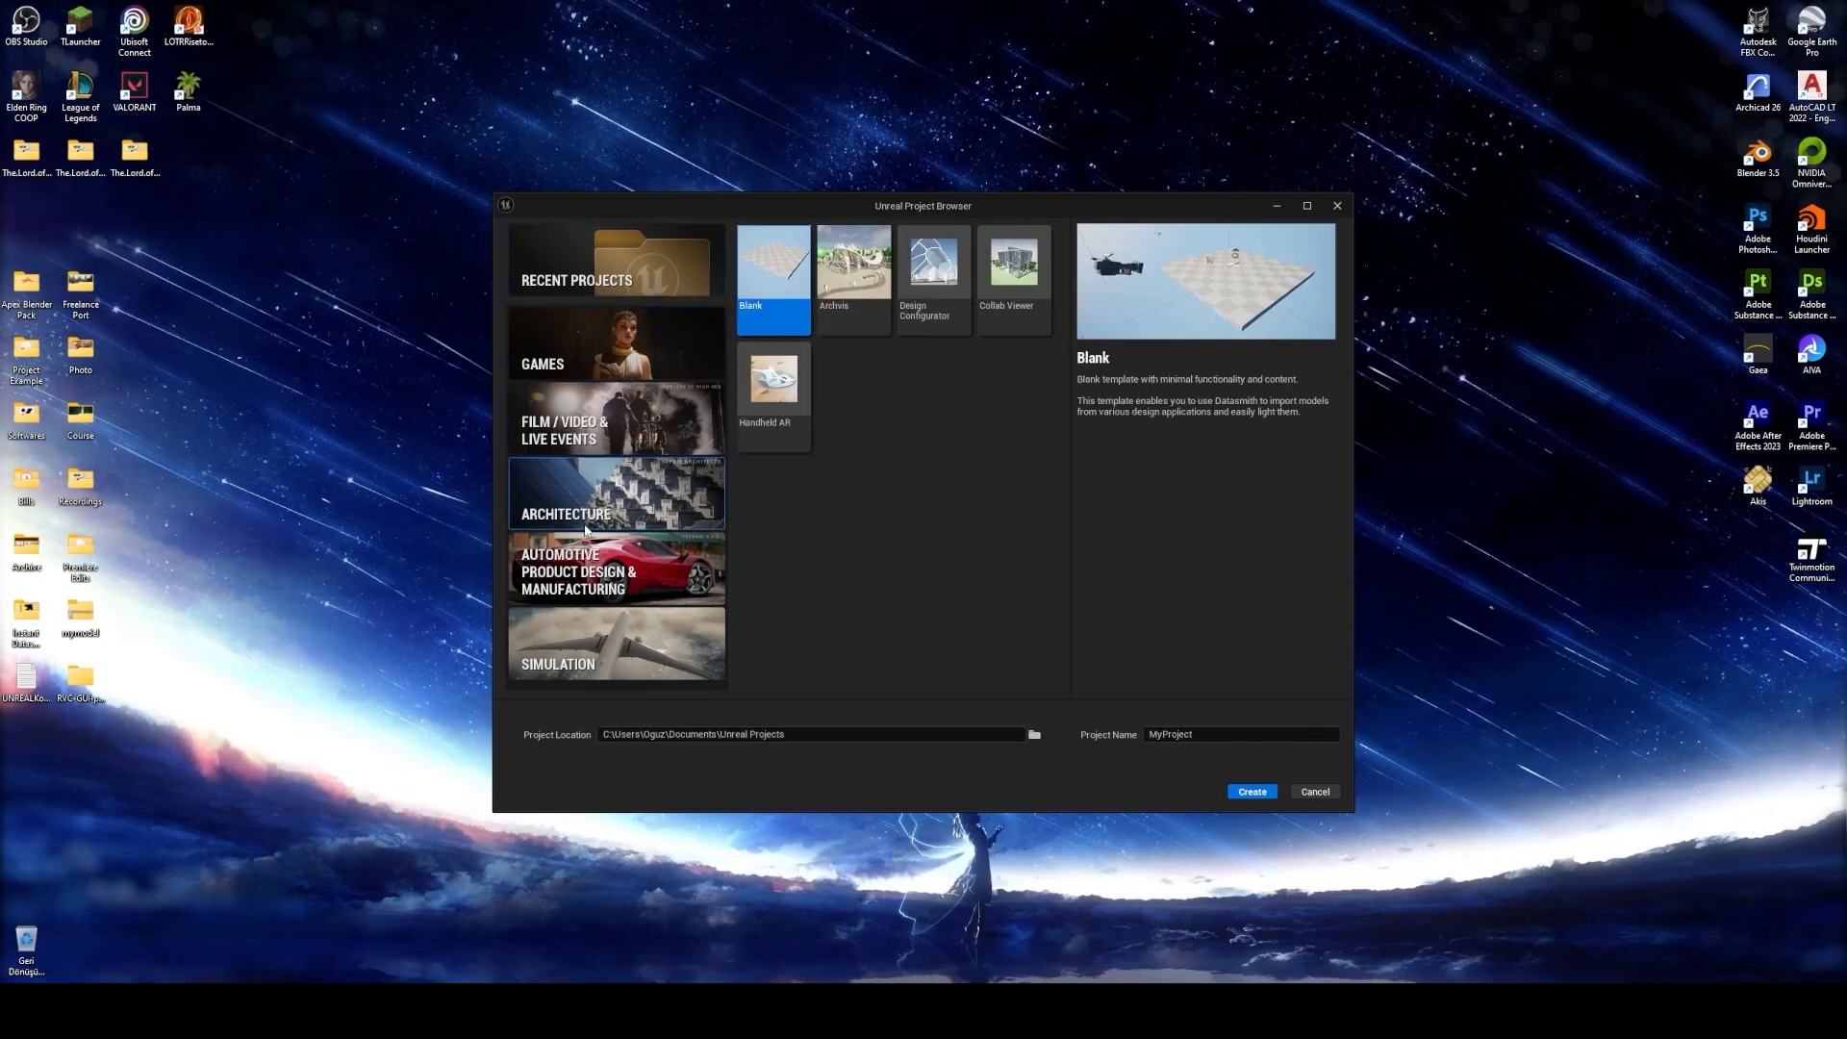
Step: Name the new project UAV_Course and create it
{"action": "left_click", "coordinate": [1195, 734]}
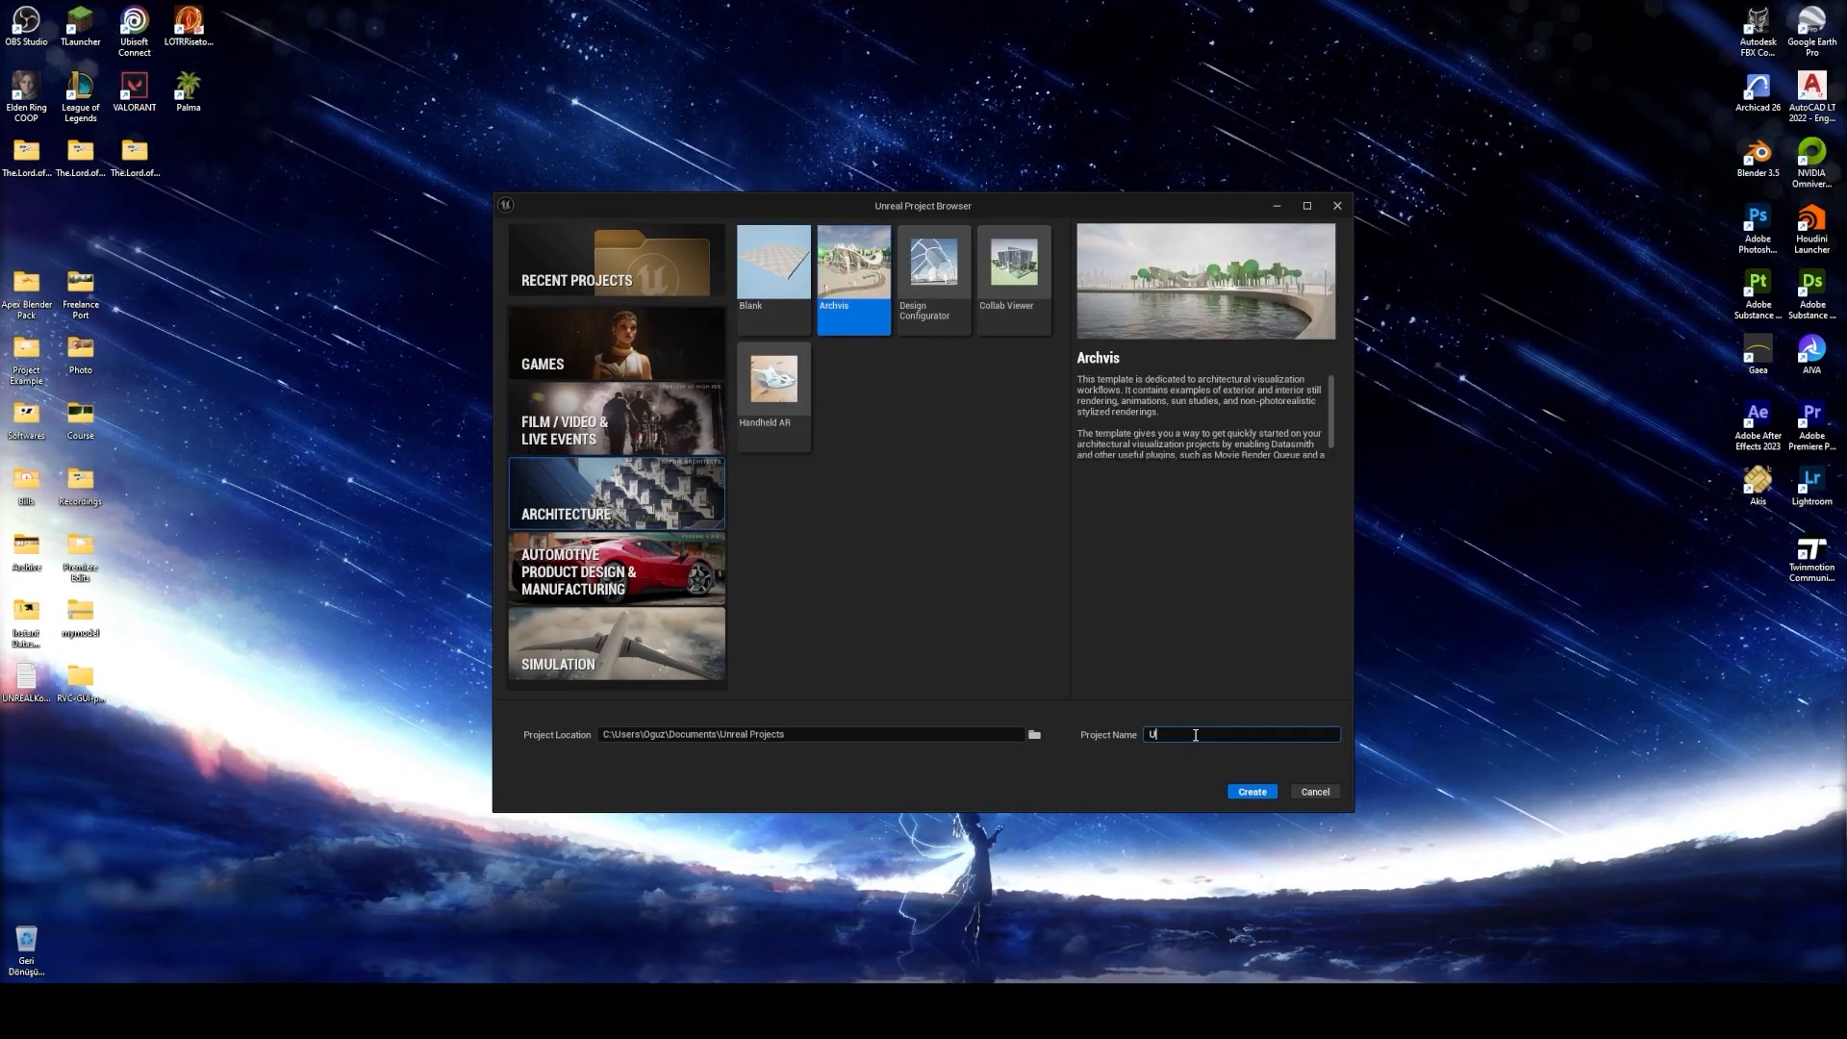
{"action": "type", "text": "UAV_Course"}
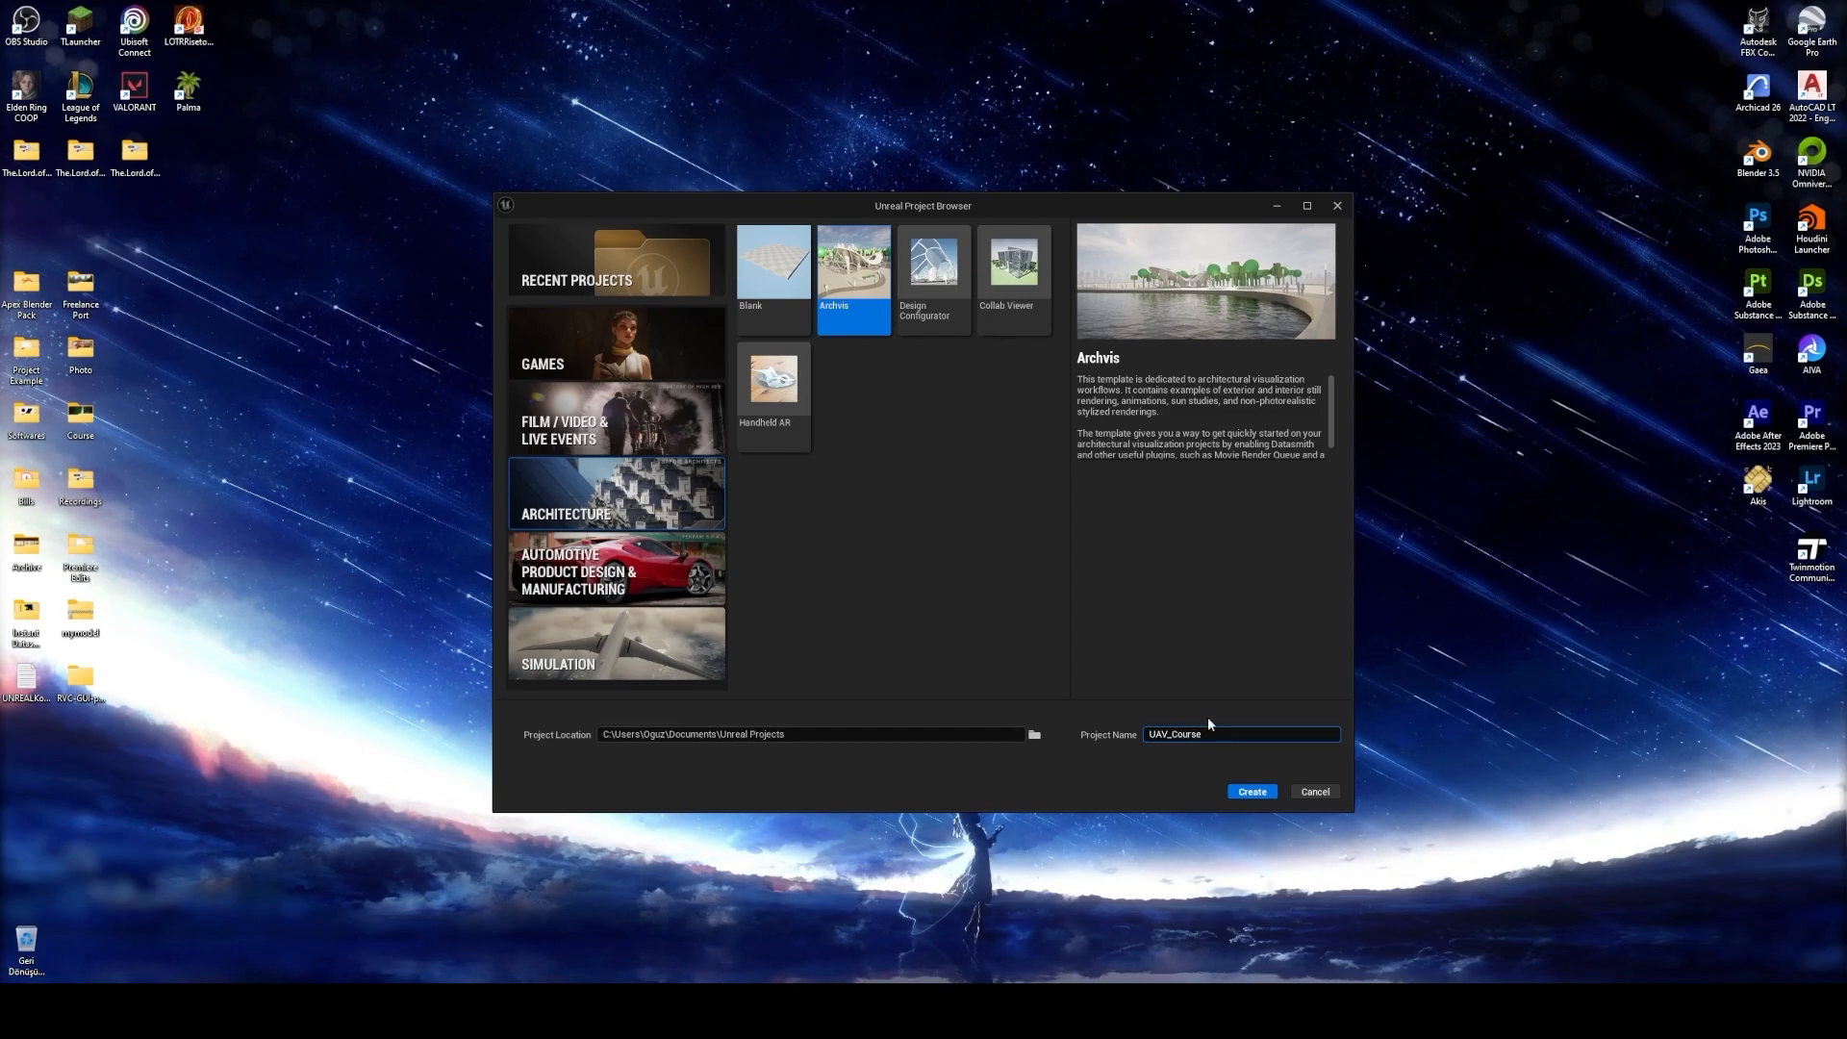
{"action": "left_click", "coordinate": [1250, 792]}
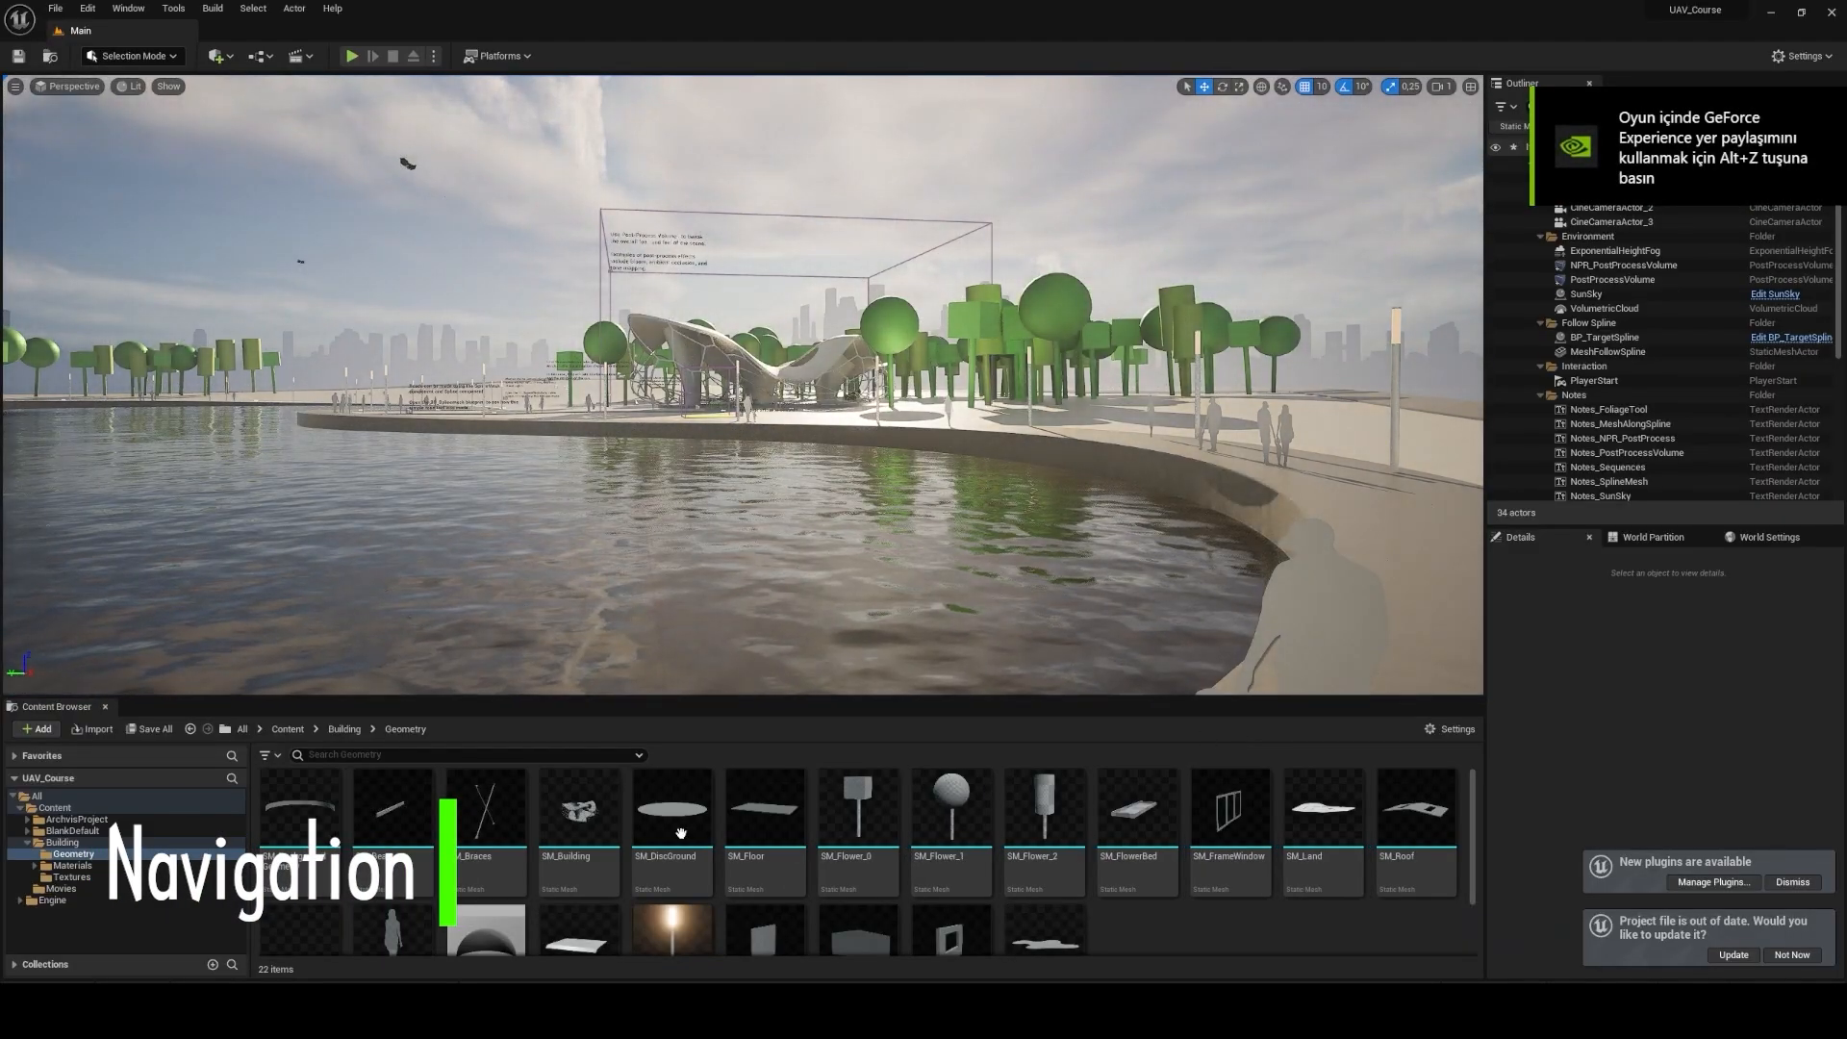
Step: Show the project's Content folder and fly the camera through the Archvis scene in all directions, including up and down
{"action": "left_click", "coordinate": [60, 808]}
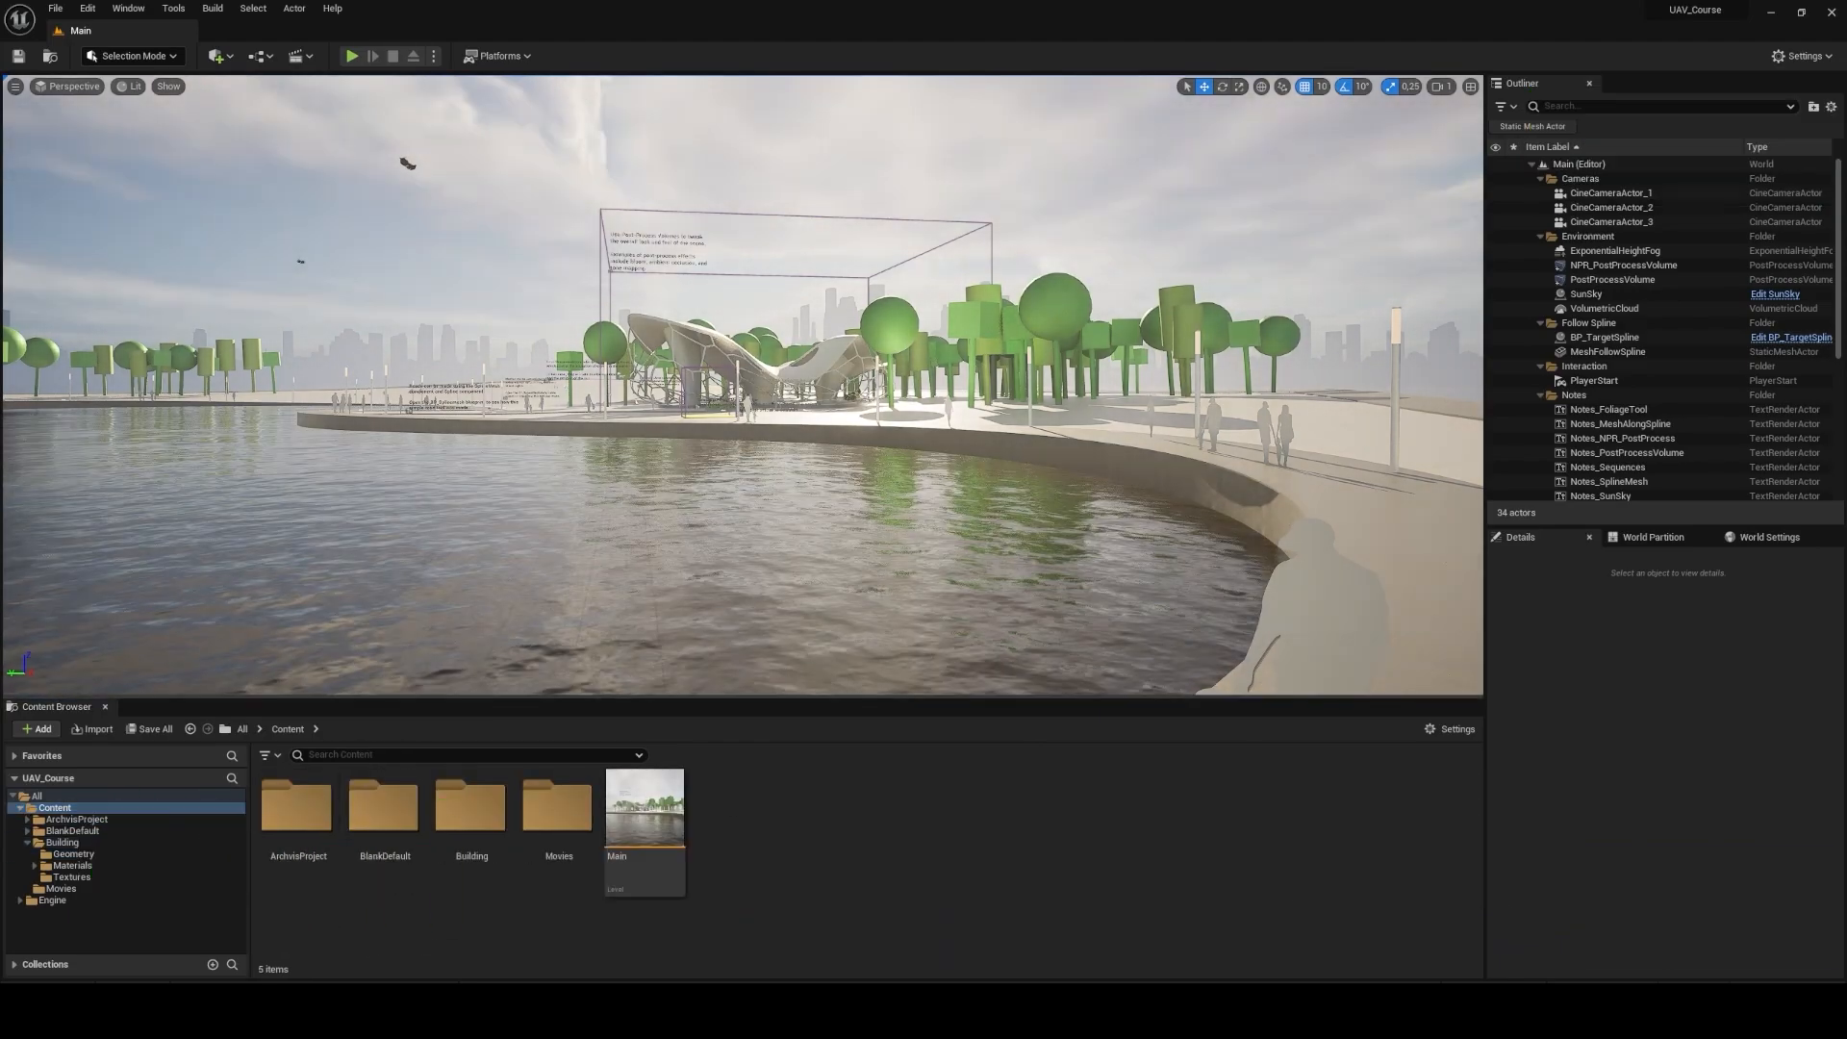
{"action": "right_click_drag", "start_coordinate": [741, 385], "coordinate": [813, 394]}
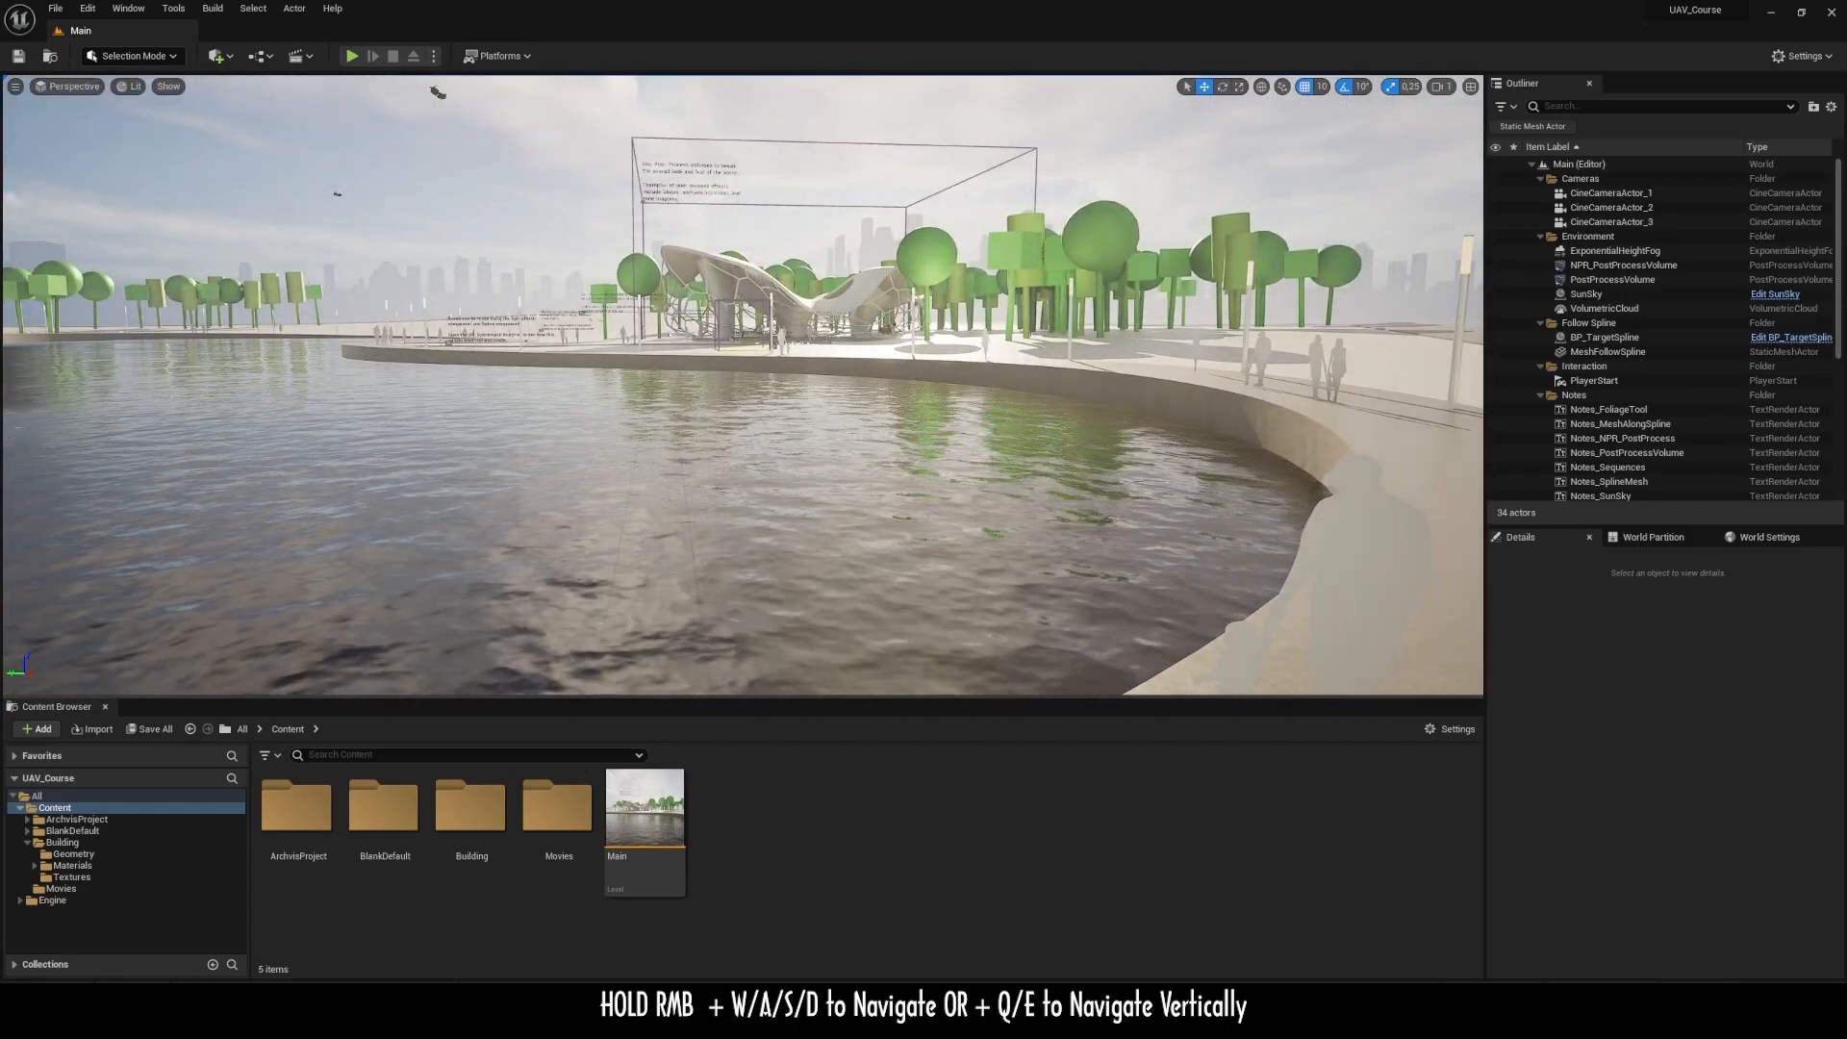
{"action": "key", "text": "w"}
{"action": "key", "text": "s"}
{"action": "key", "text": "a"}
{"action": "key", "text": "d"}
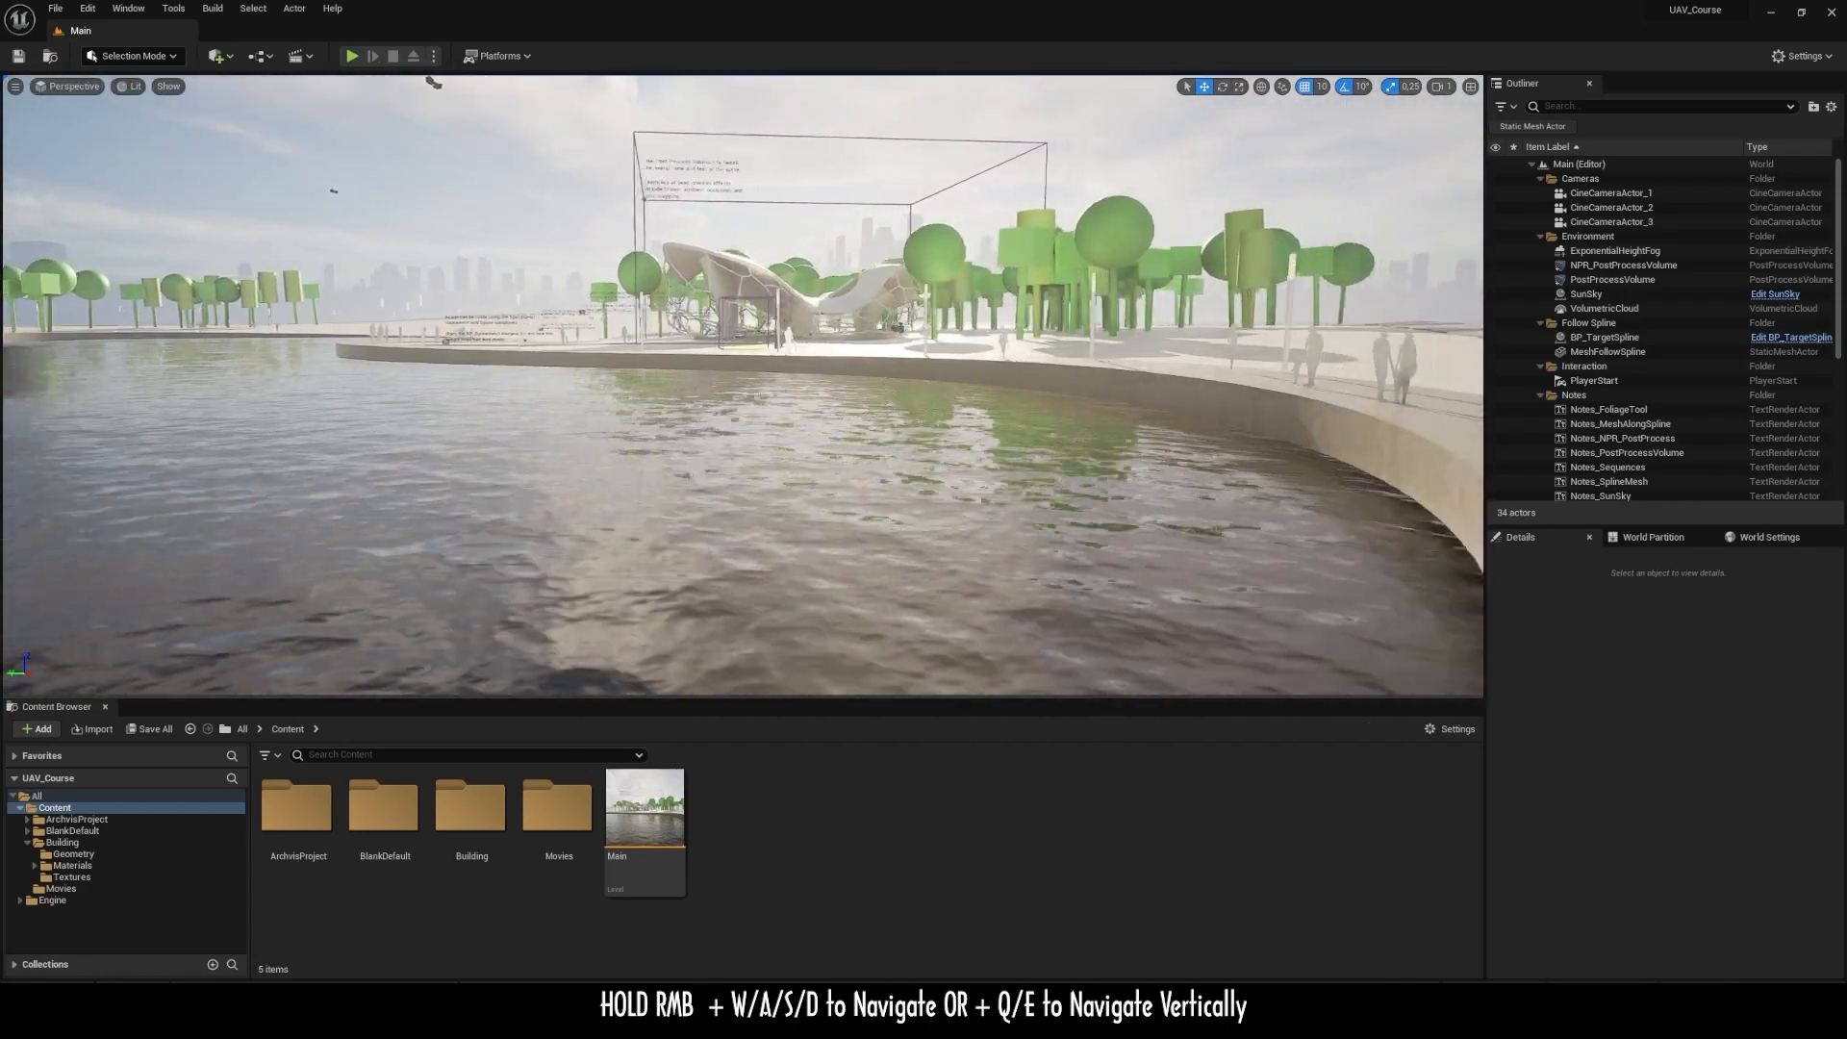
{"action": "key", "text": "w"}
{"action": "right_click_drag", "start_coordinate": [741, 385], "coordinate": [808, 370]}
{"action": "key", "text": "w"}
{"action": "key", "text": "s"}
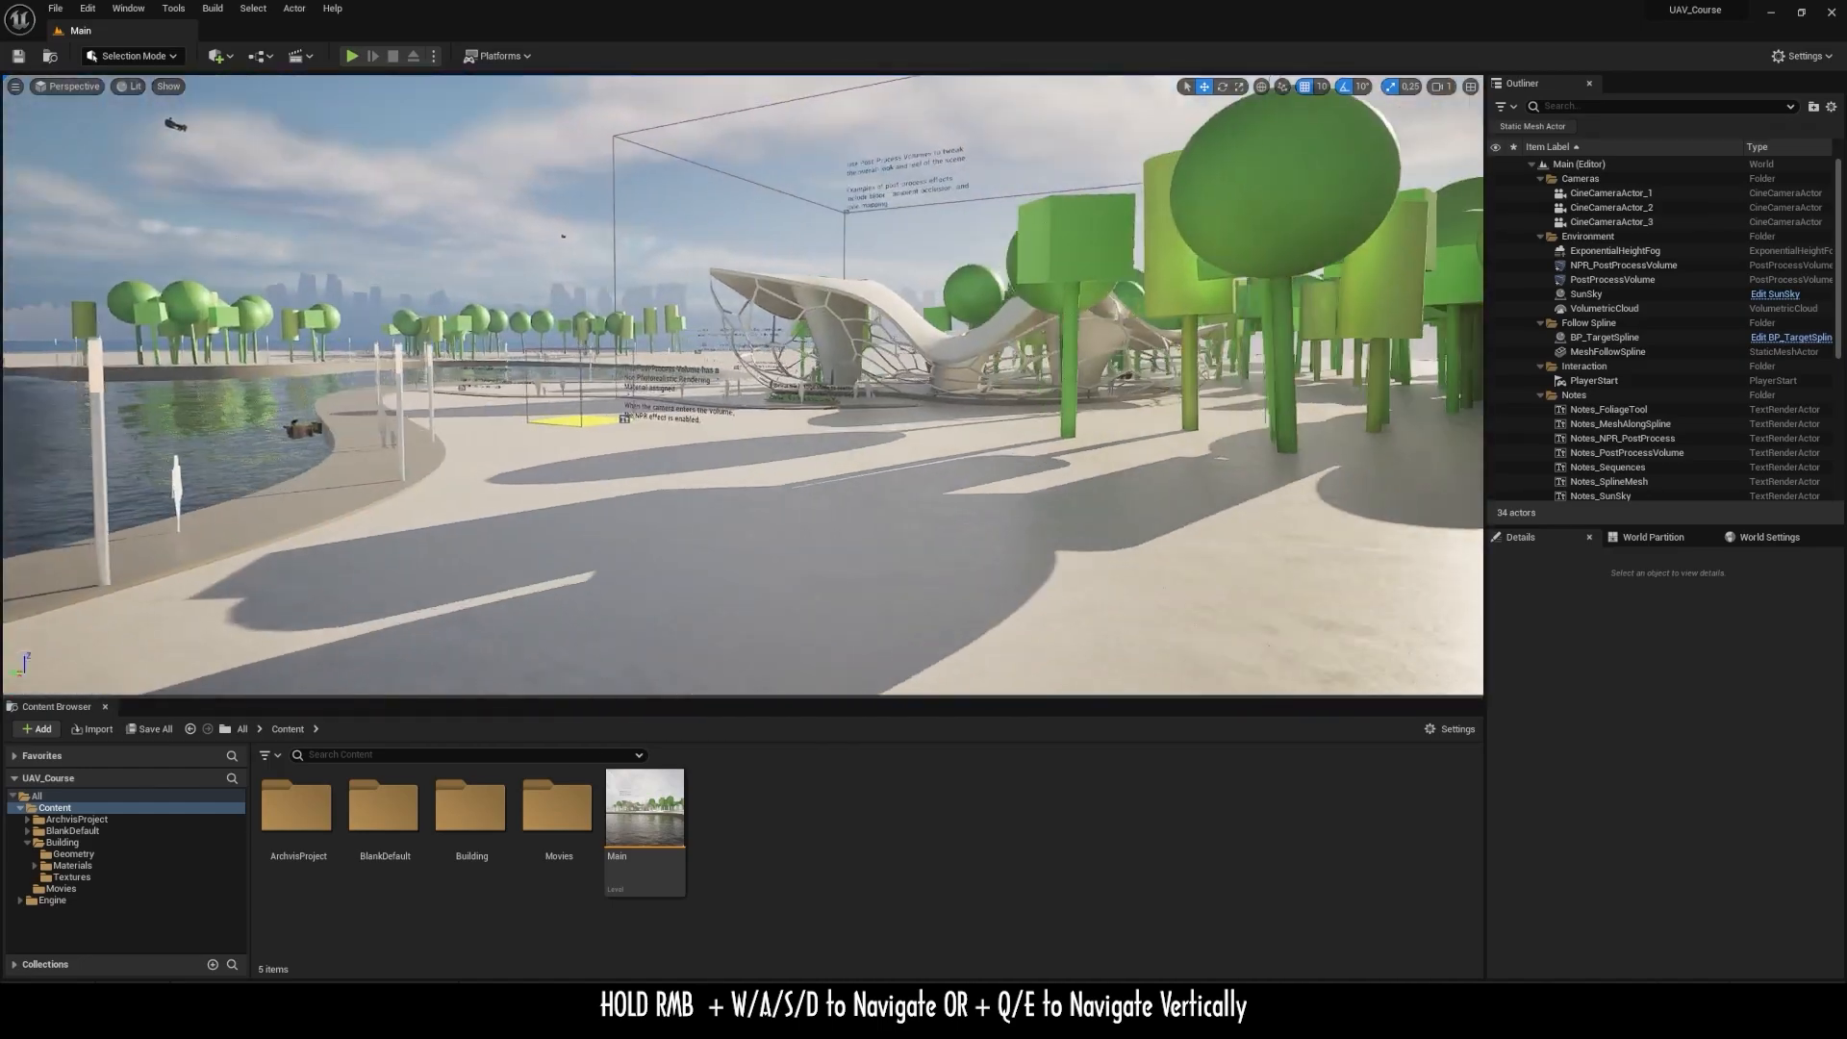
{"action": "key", "text": "w"}
{"action": "key", "text": "e"}
{"action": "key", "text": "q"}
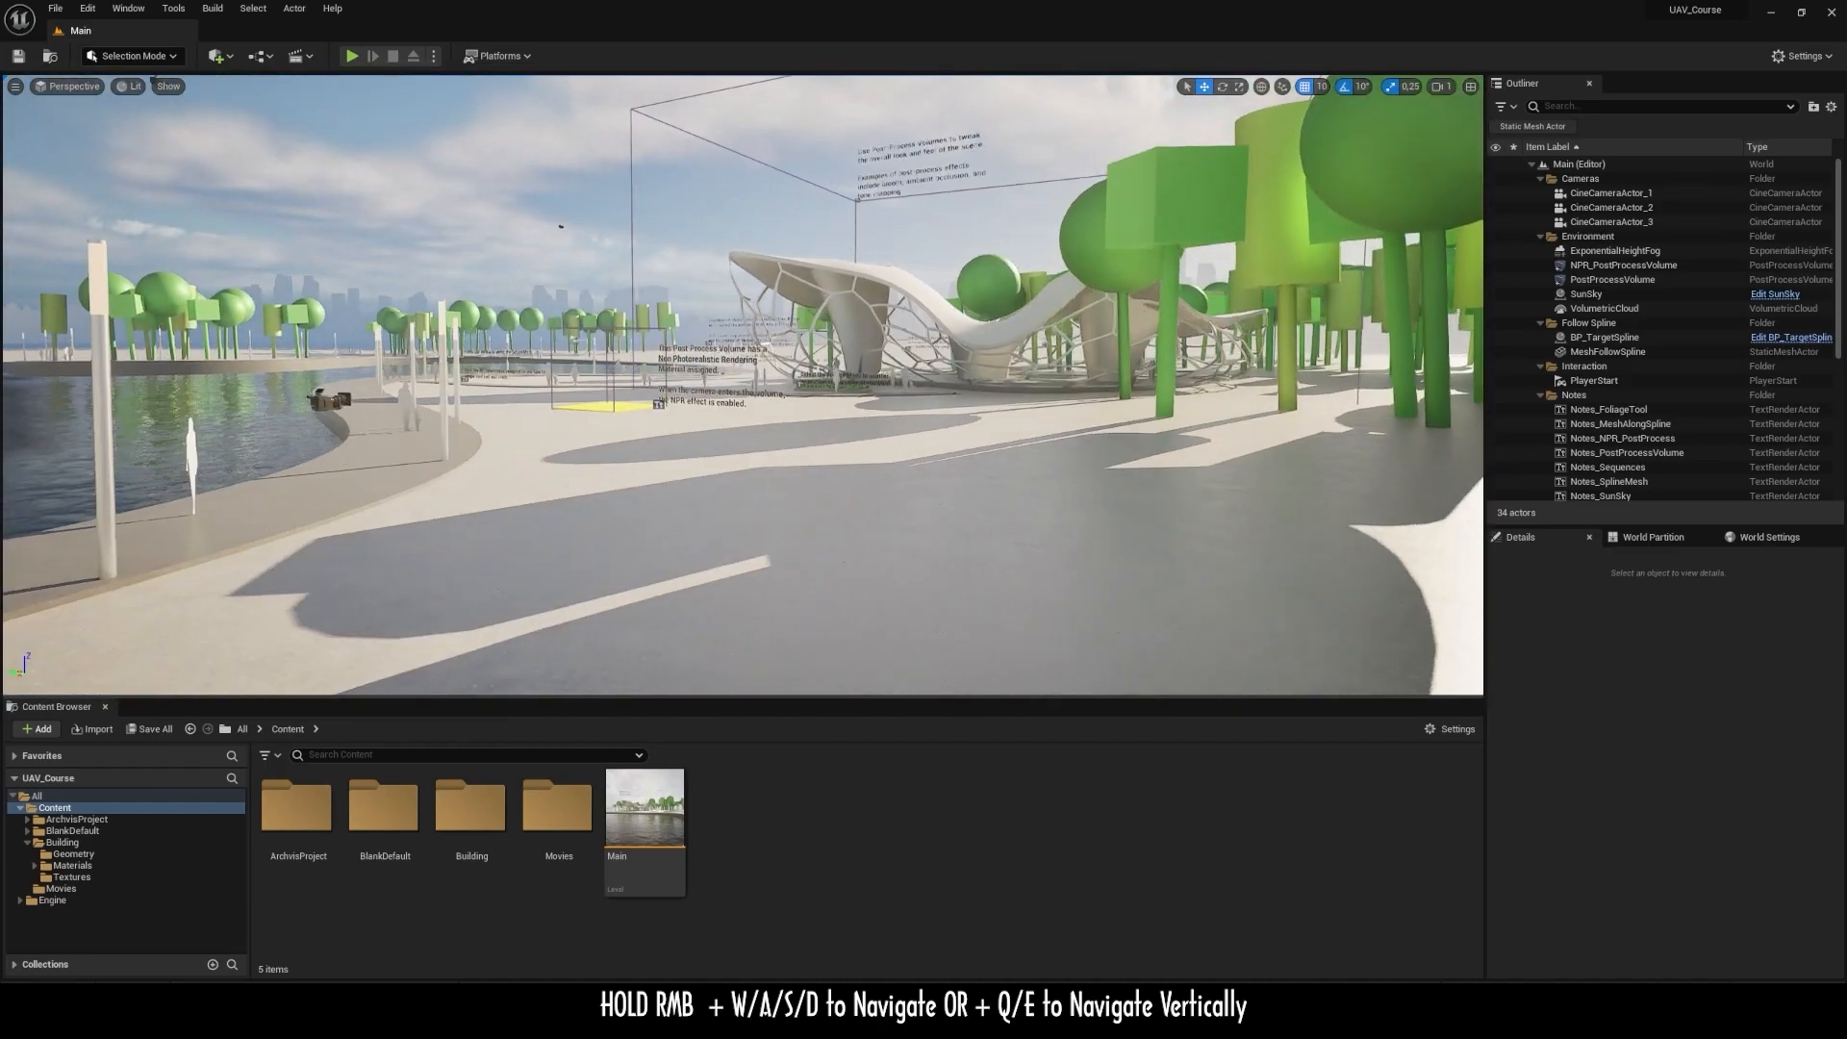
{"action": "key", "text": "s"}
Step: Fly over the lake and back towards the pavilion while raising and lowering the camera speed, and bring up the camera speed setting
{"action": "right_click_drag", "start_coordinate": [808, 370], "coordinate": [385, 351]}
{"action": "key", "text": "w"}
{"action": "key", "text": "w"}
{"action": "key", "text": "w"}
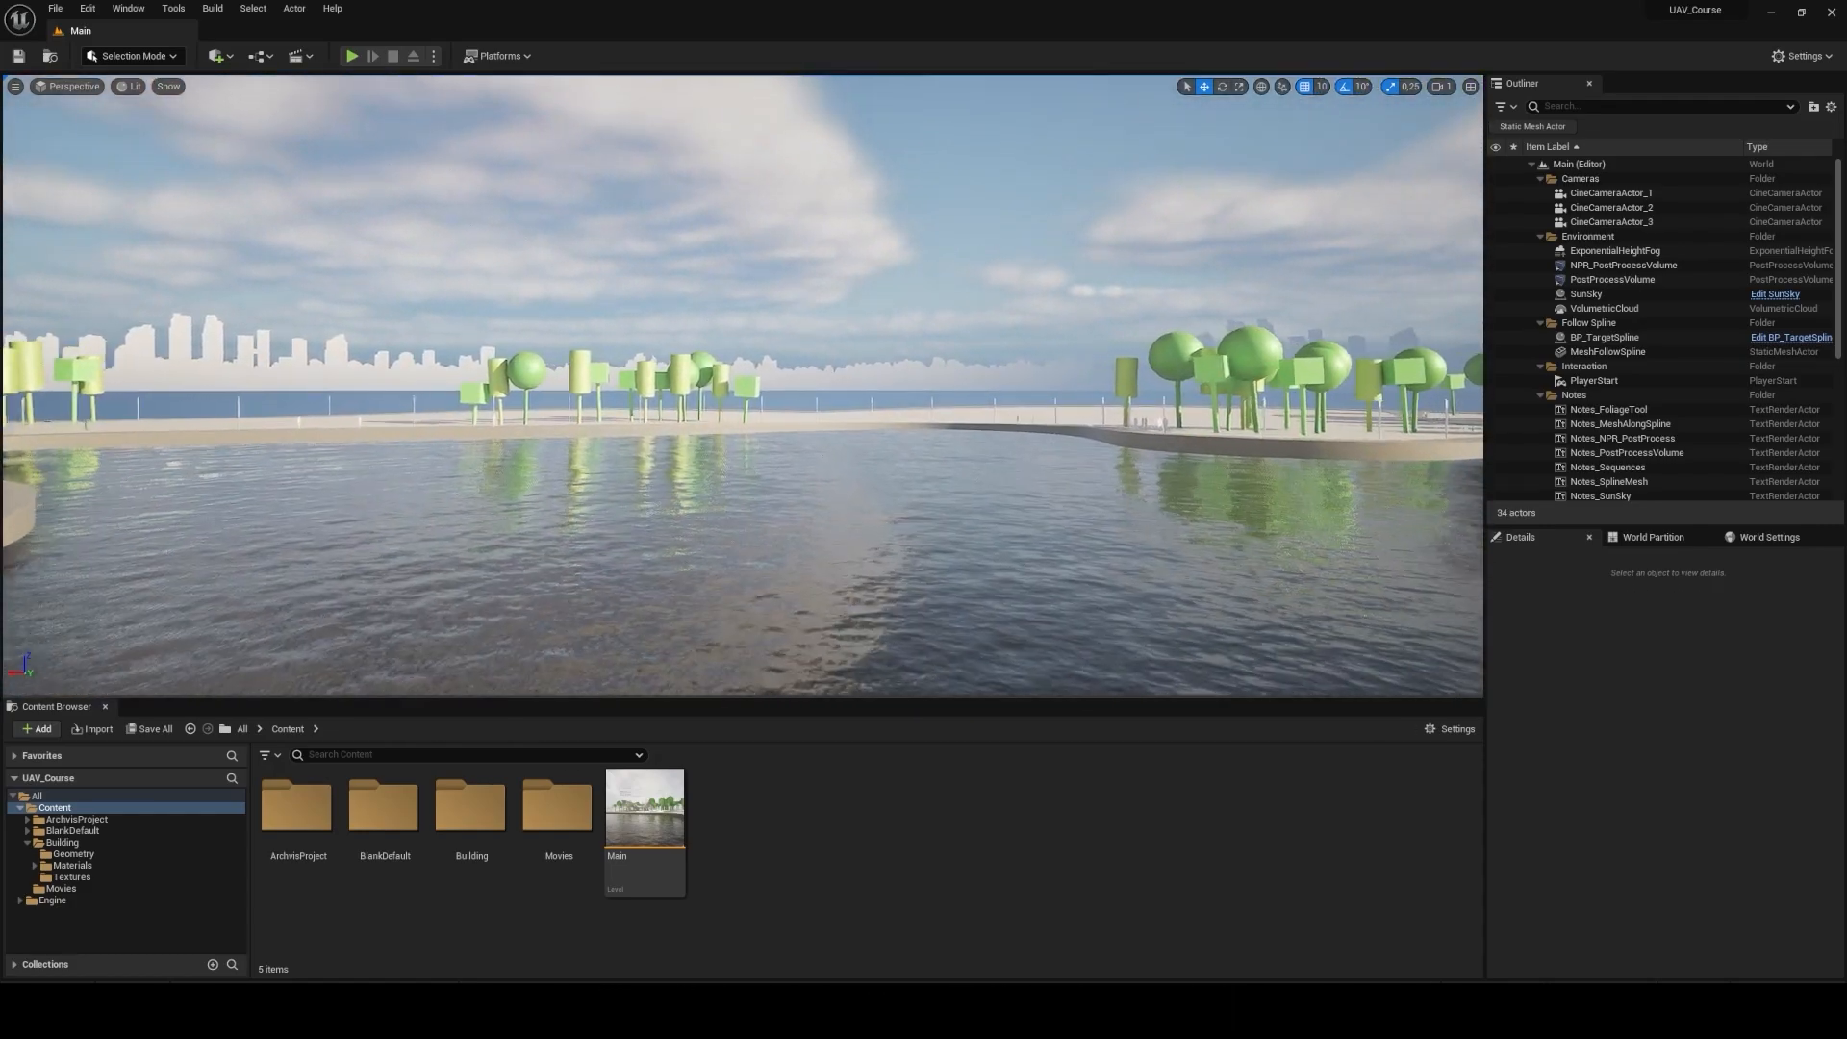
{"action": "key", "text": "w"}
{"action": "scroll", "coordinate": [742, 384], "scroll_direction": "up", "scroll_amount": 1}
{"action": "key", "text": "w"}
{"action": "scroll", "coordinate": [742, 384], "scroll_direction": "up", "scroll_amount": 2}
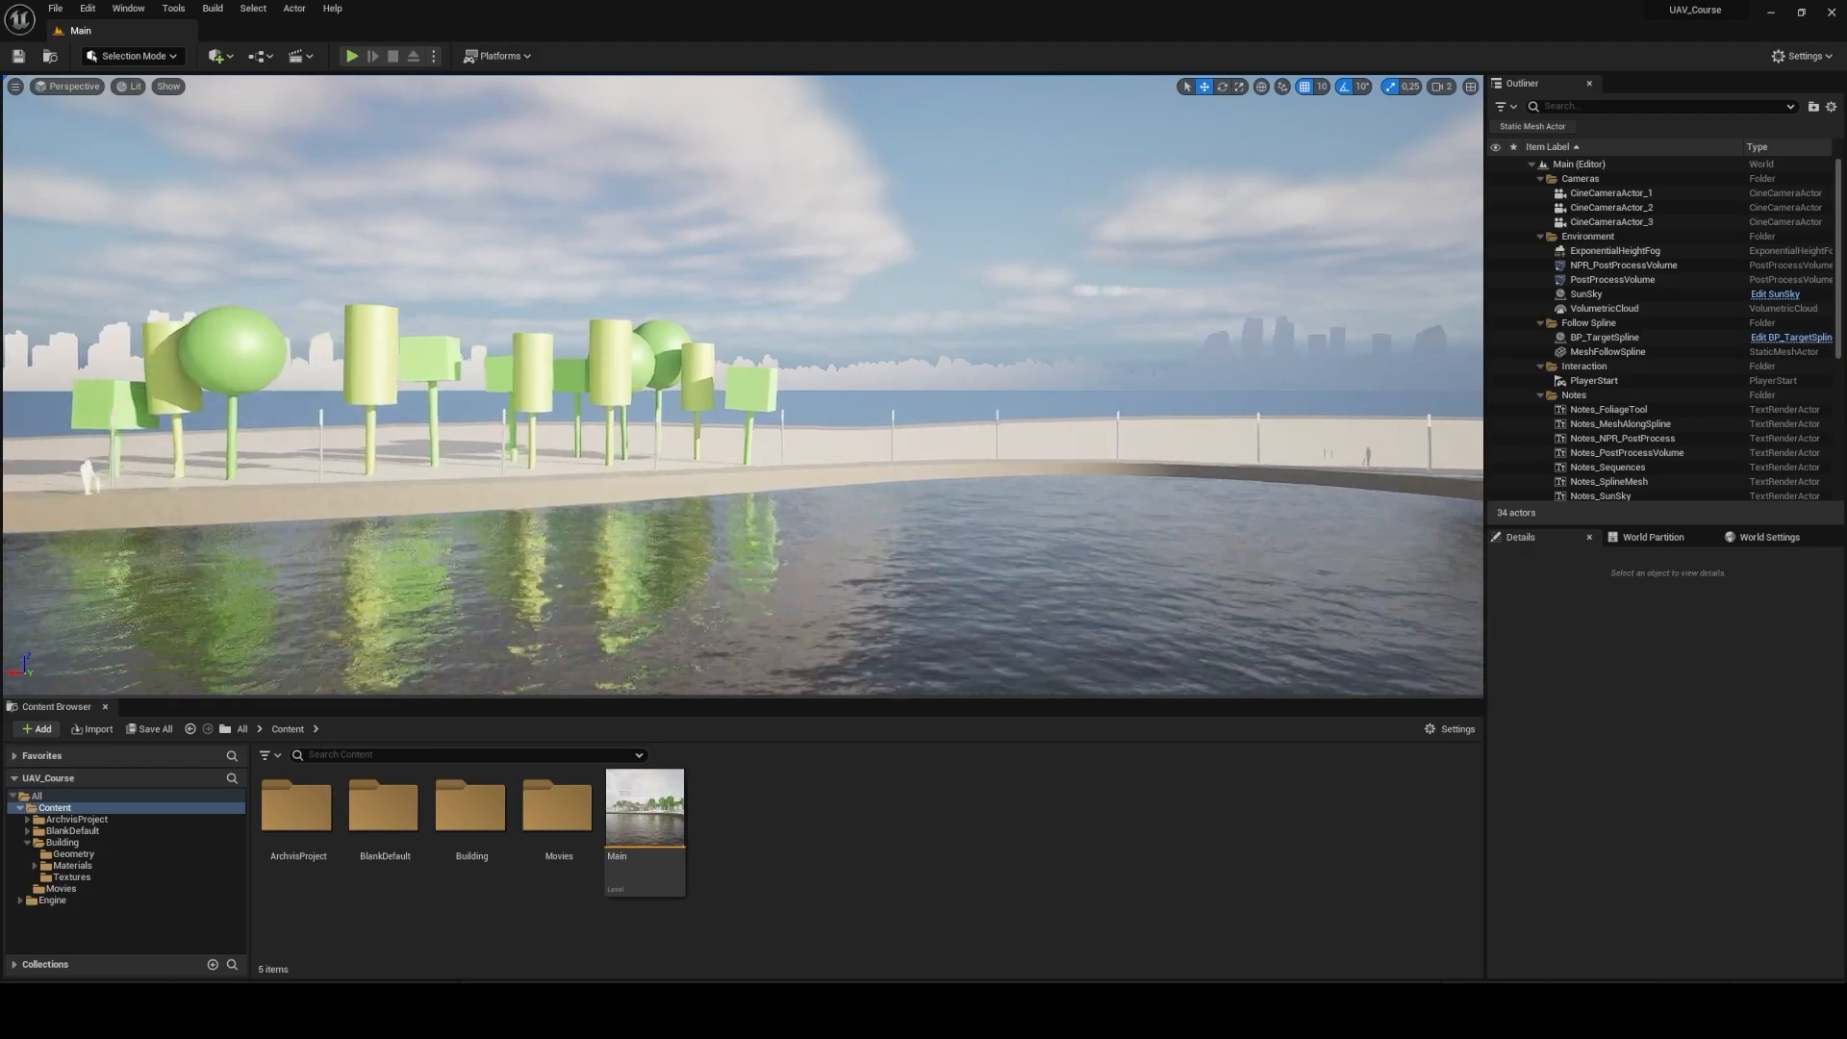
{"action": "right_click_drag", "start_coordinate": [743, 384], "coordinate": [1214, 385]}
{"action": "key", "text": "w"}
{"action": "scroll", "coordinate": [743, 384], "scroll_direction": "down", "scroll_amount": 1}
{"action": "key", "text": "w"}
{"action": "scroll", "coordinate": [742, 385], "scroll_direction": "down", "scroll_amount": 3}
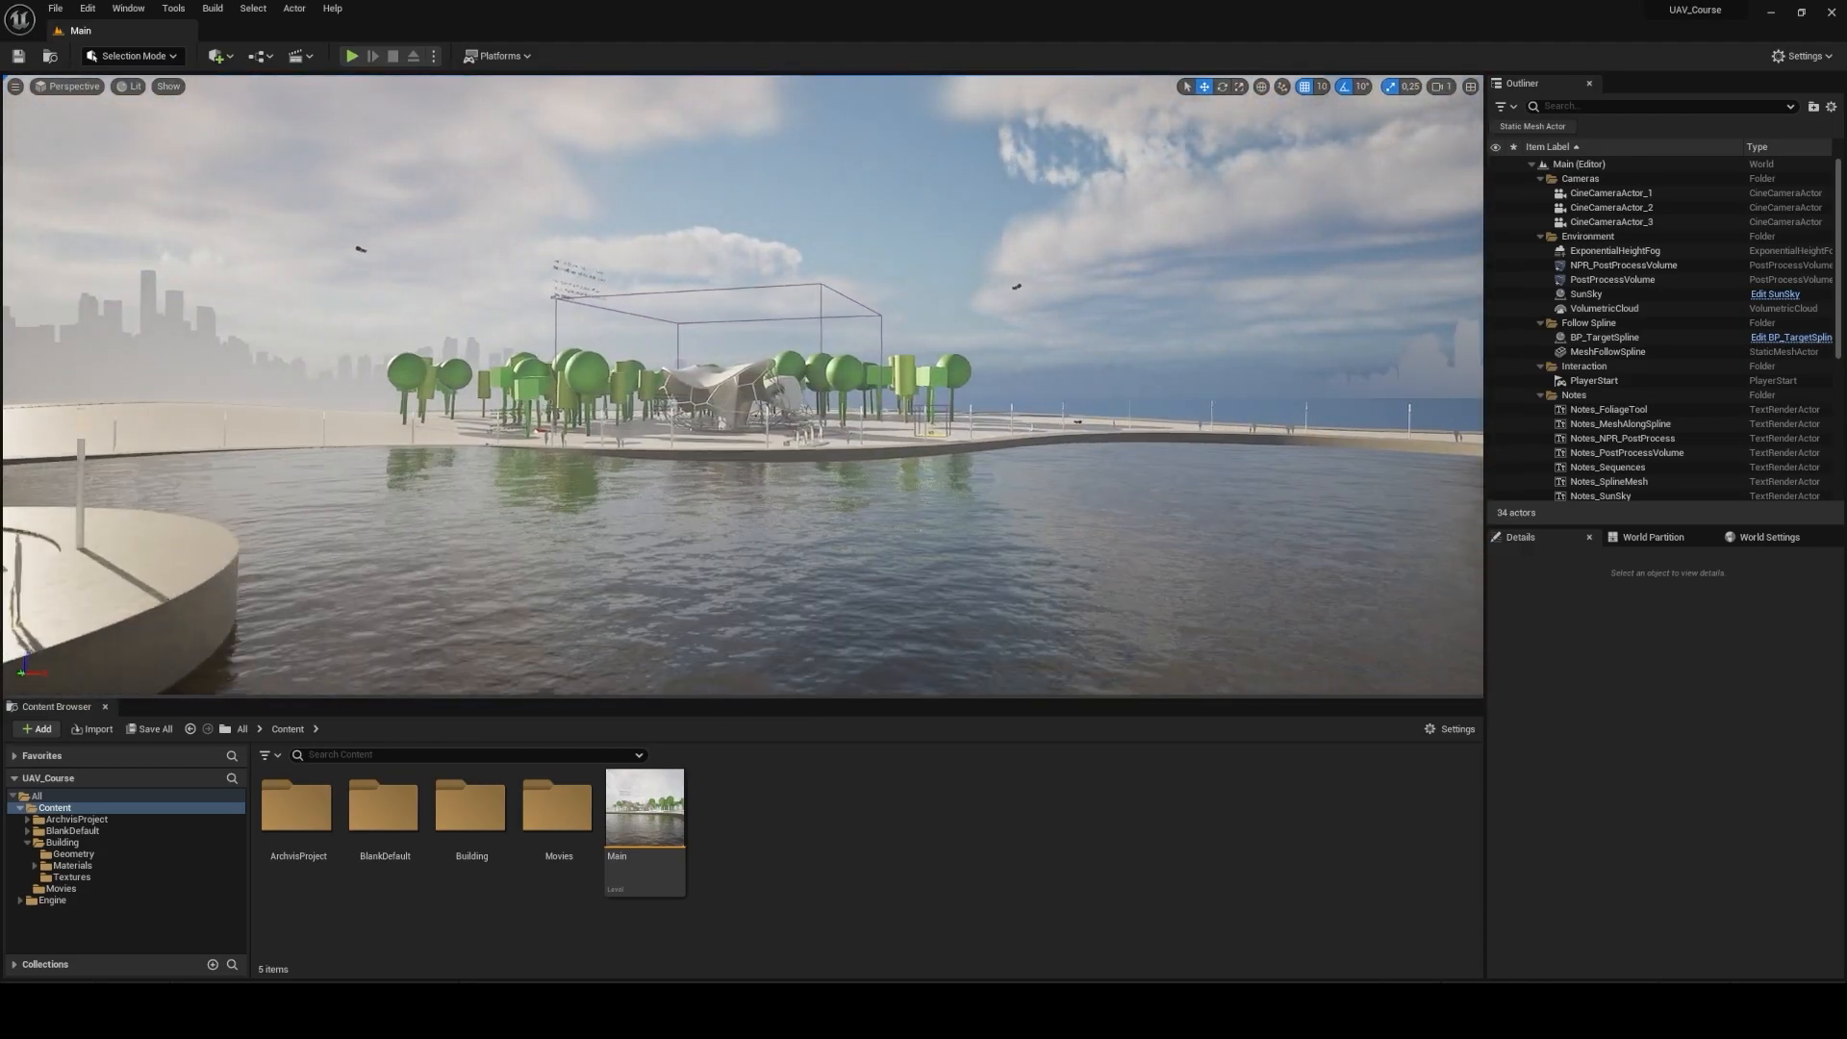
{"action": "key", "text": "w"}
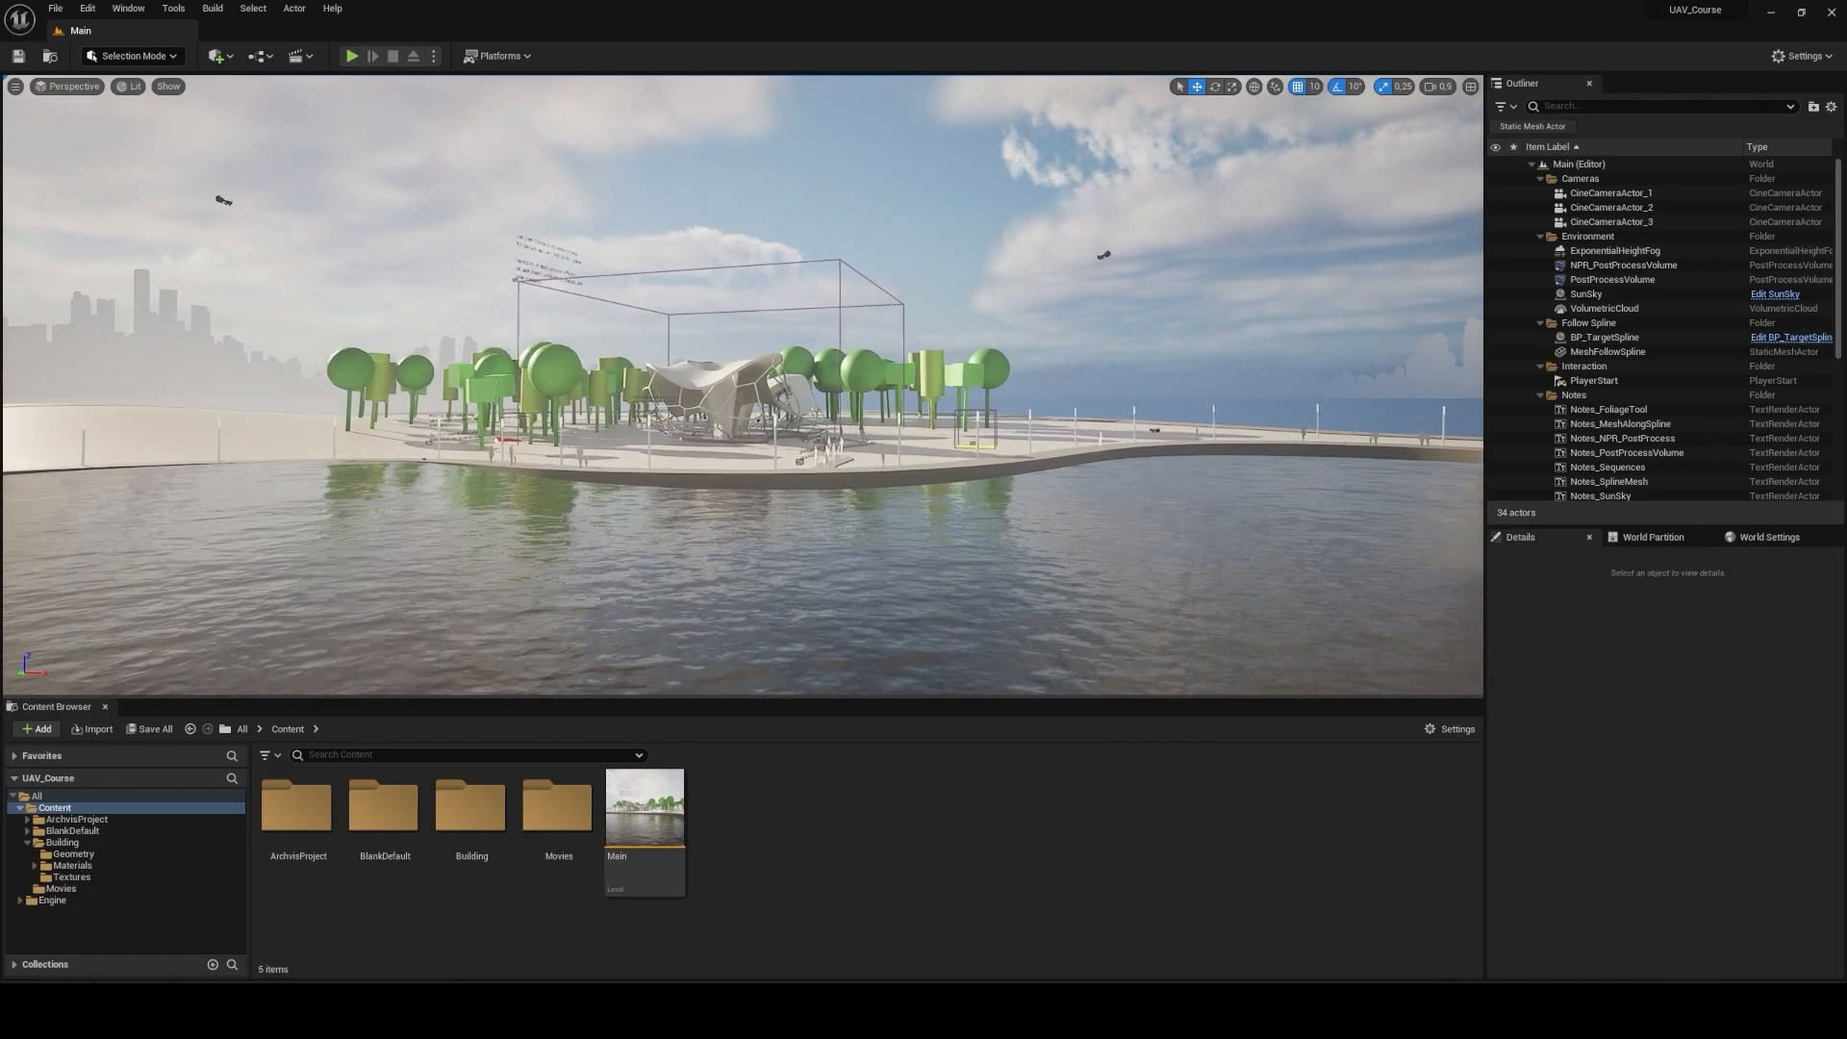
{"action": "scroll", "coordinate": [742, 385], "scroll_direction": "up", "scroll_amount": 5}
{"action": "key", "text": "w"}
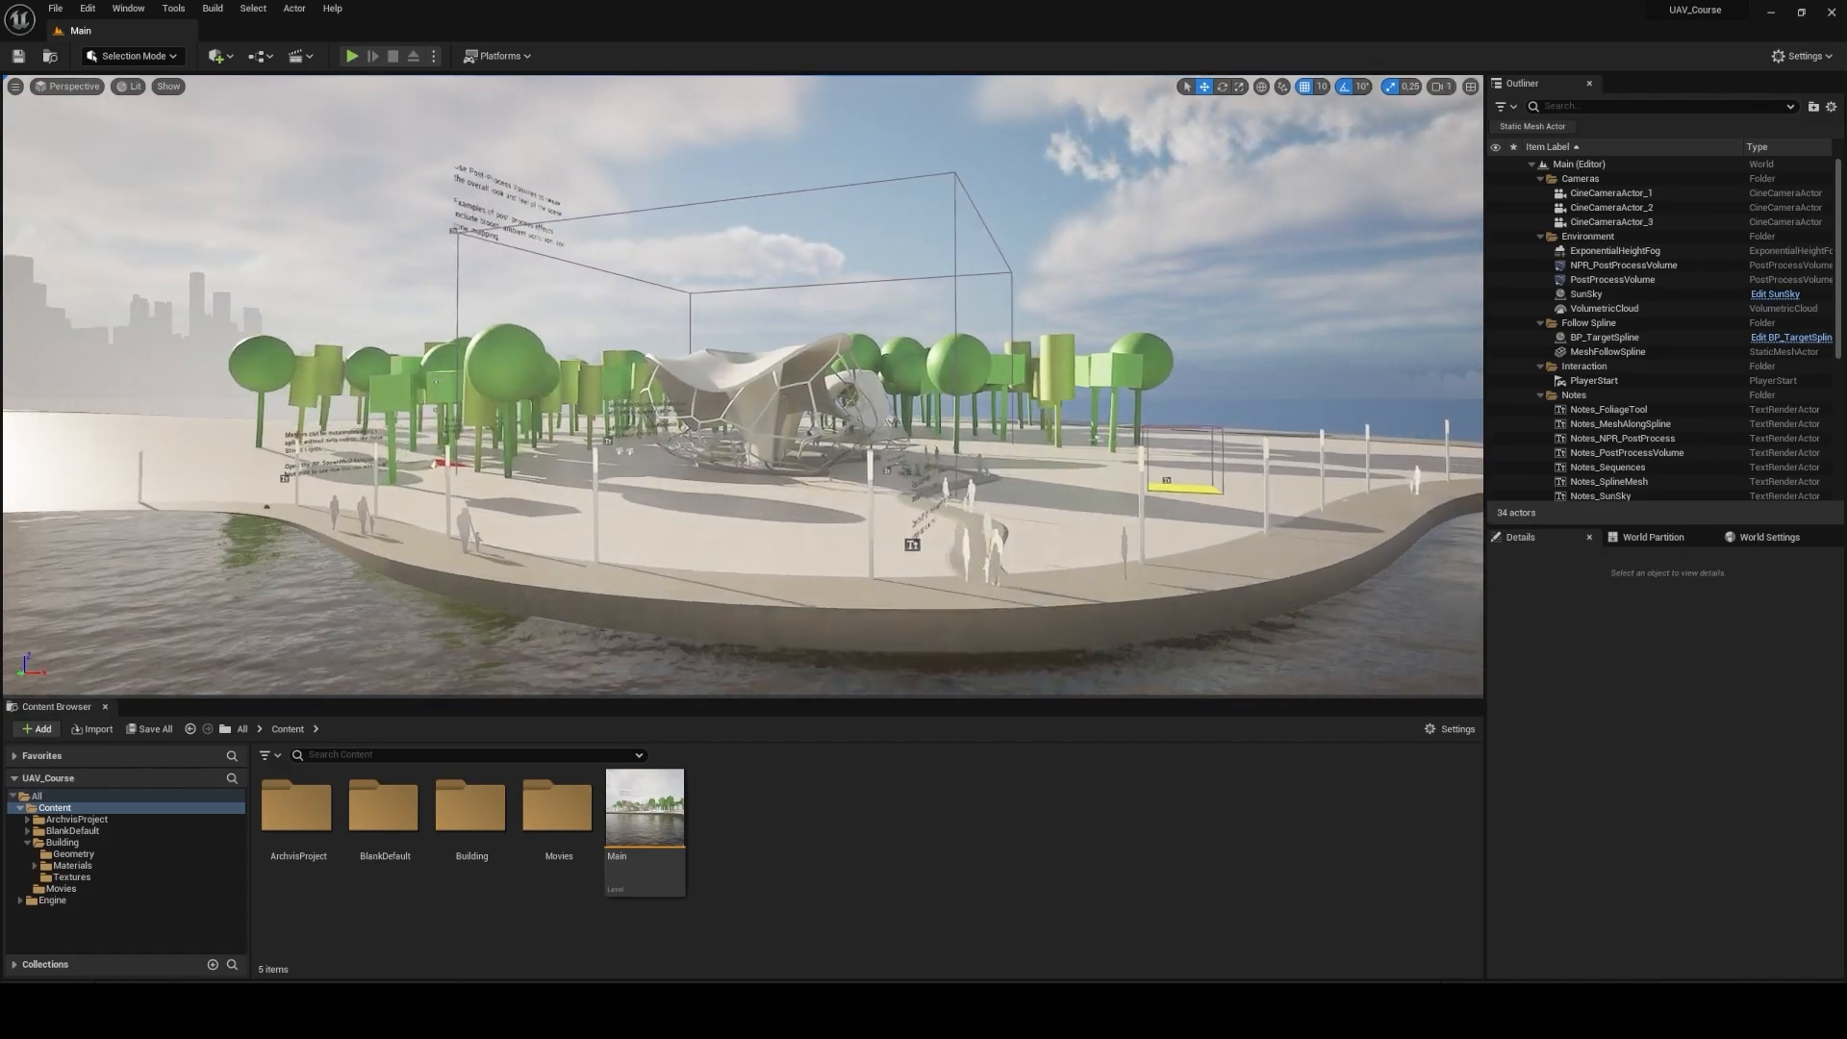
{"action": "left_click", "coordinate": [1440, 87]}
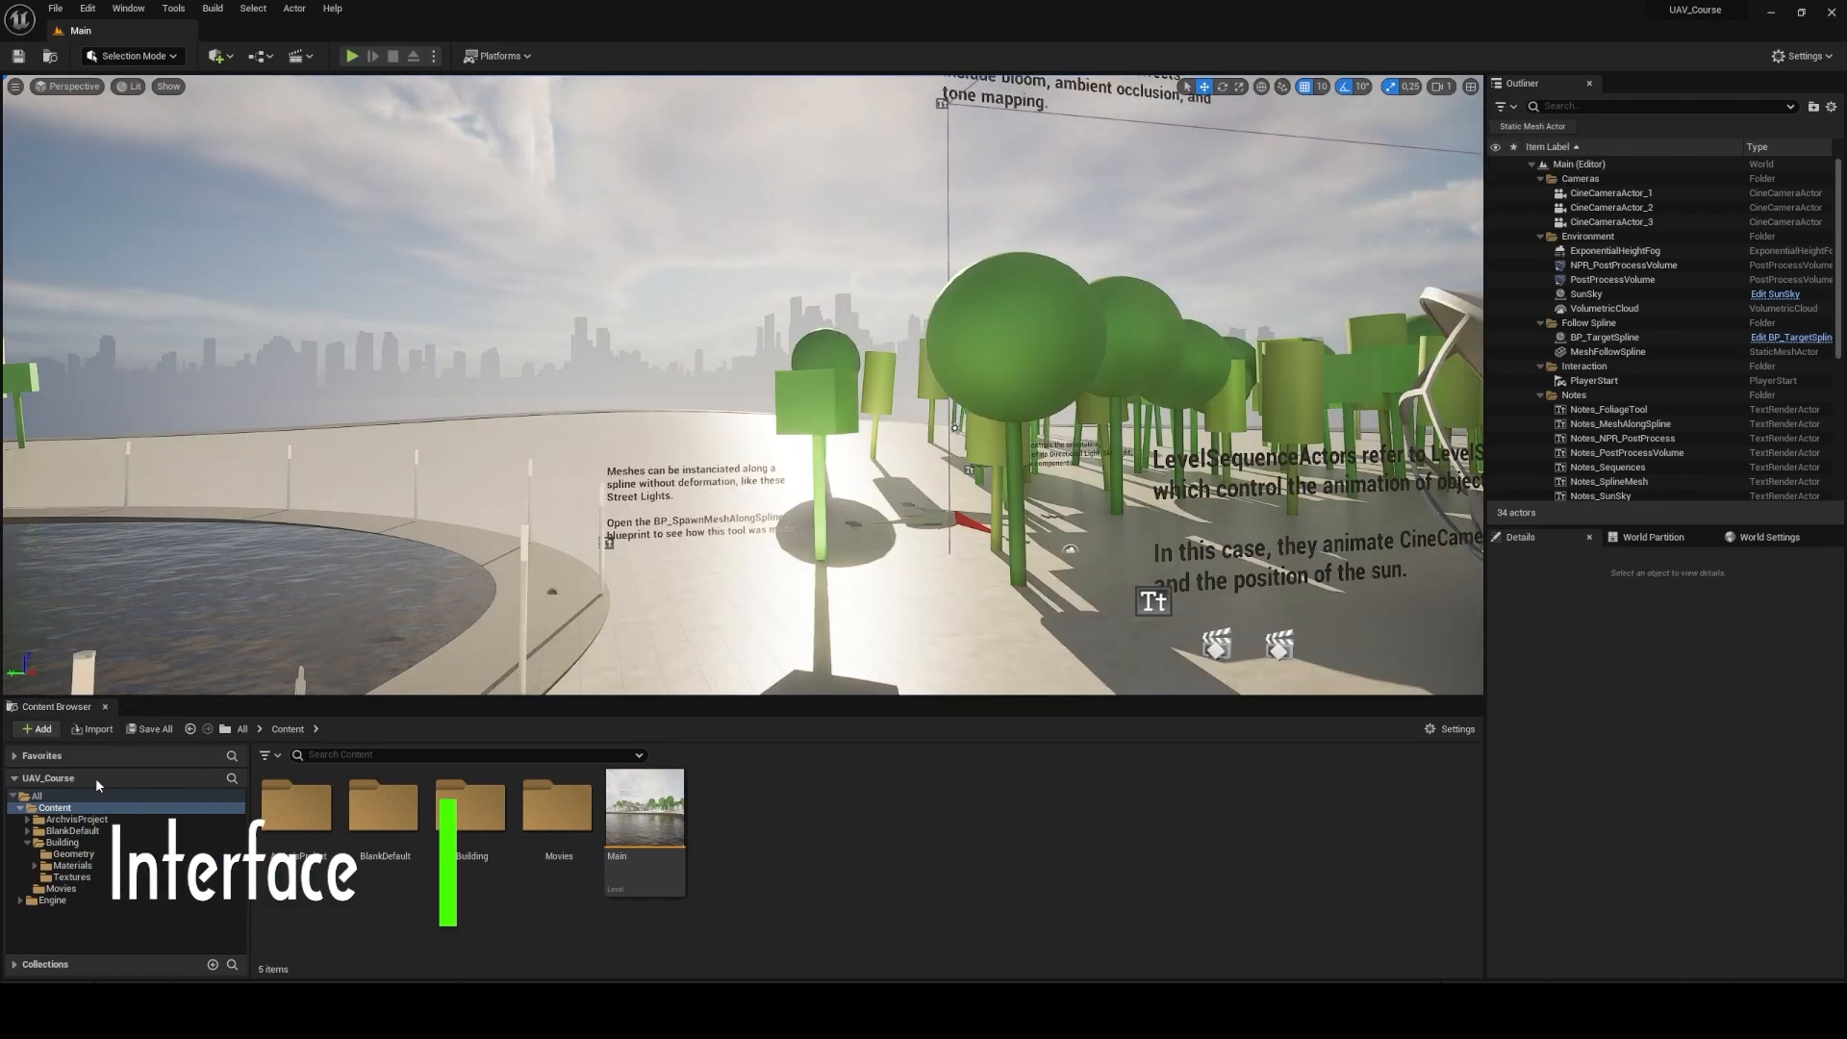
Step: Browse the contents of the Content, ArchvisProject, BlankDefault and Building folders
{"action": "left_click", "coordinate": [96, 808]}
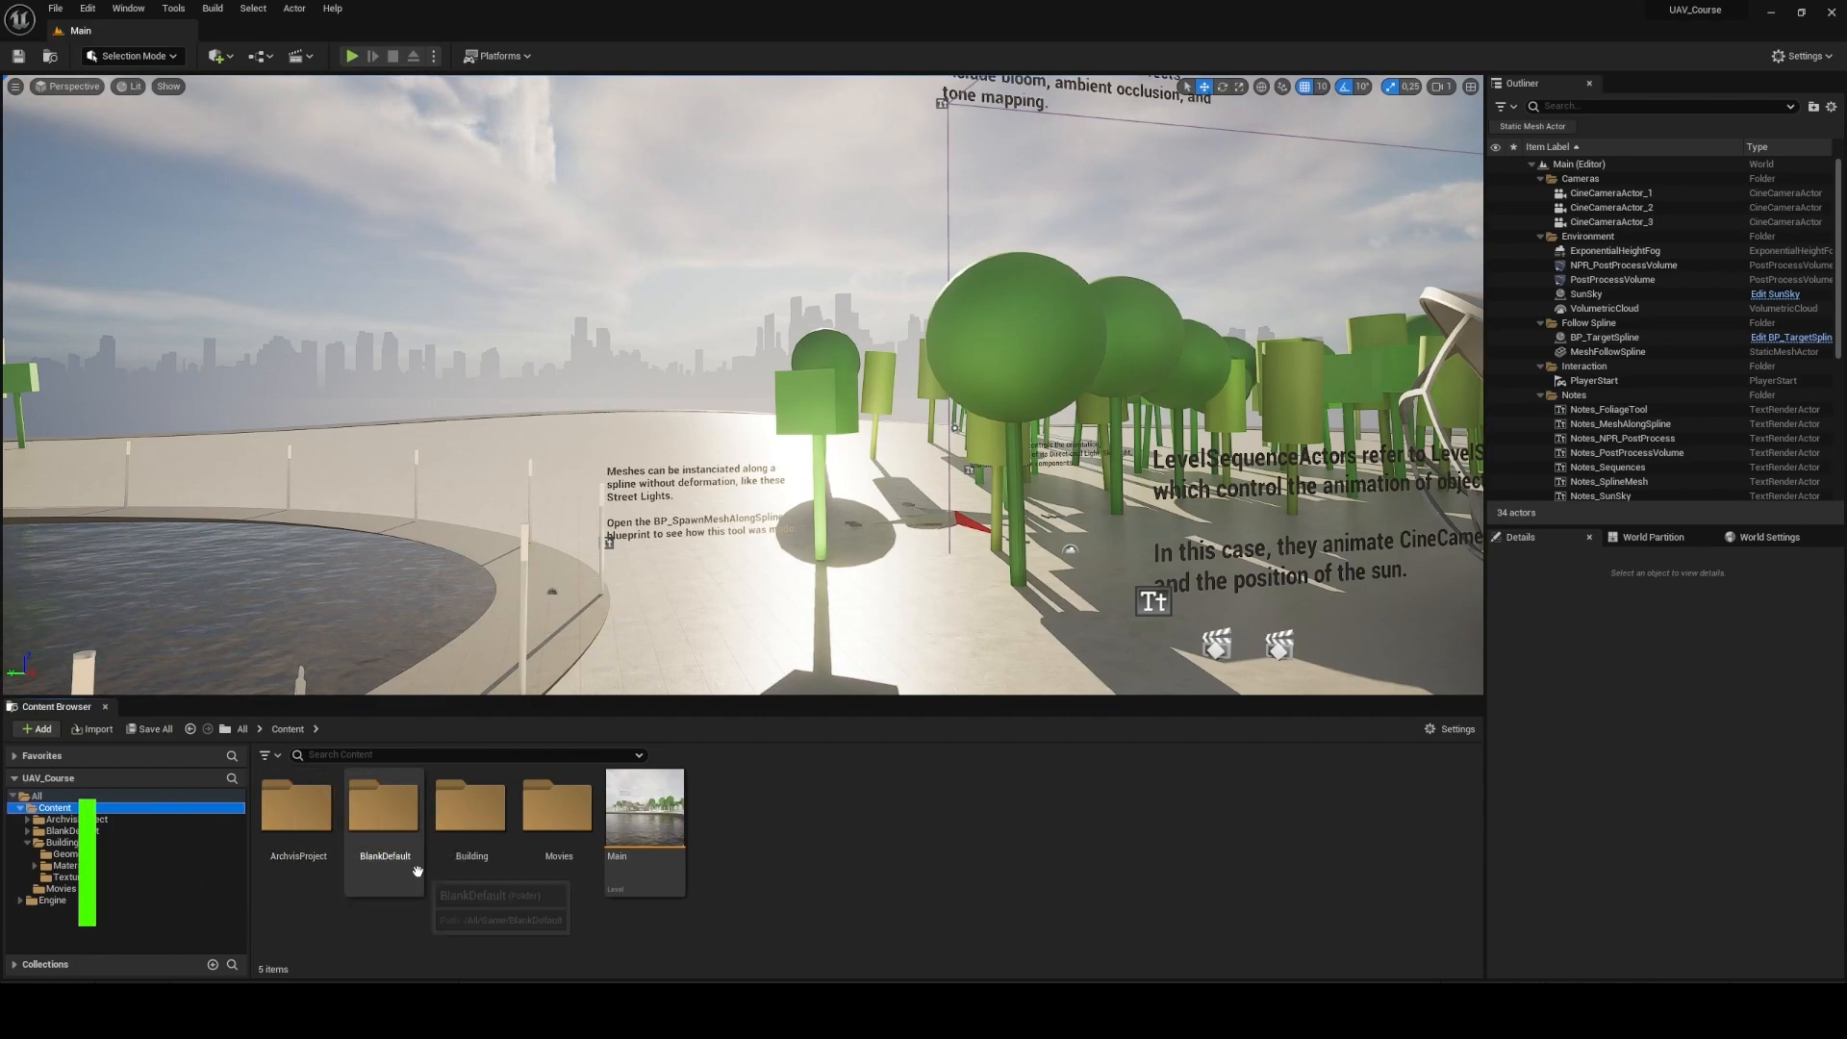
{"action": "left_click", "coordinate": [67, 819]}
{"action": "left_click", "coordinate": [65, 831]}
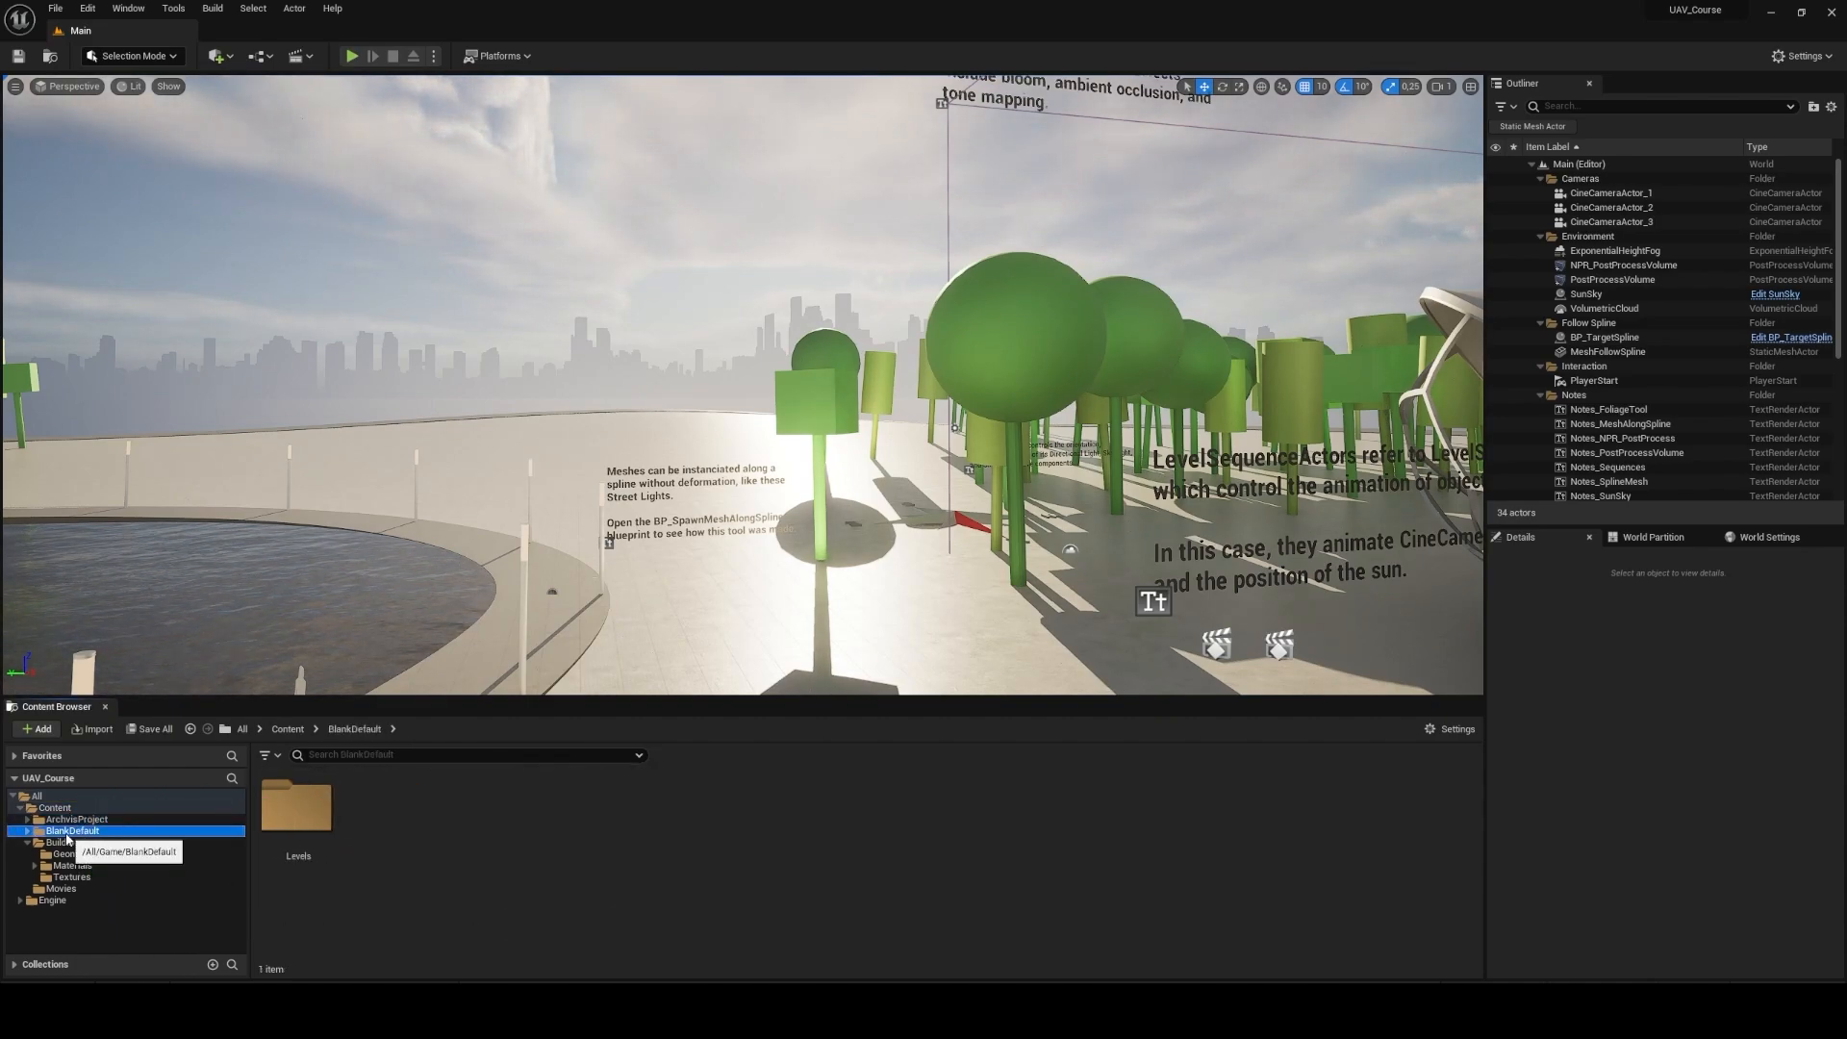
{"action": "left_click", "coordinate": [57, 843]}
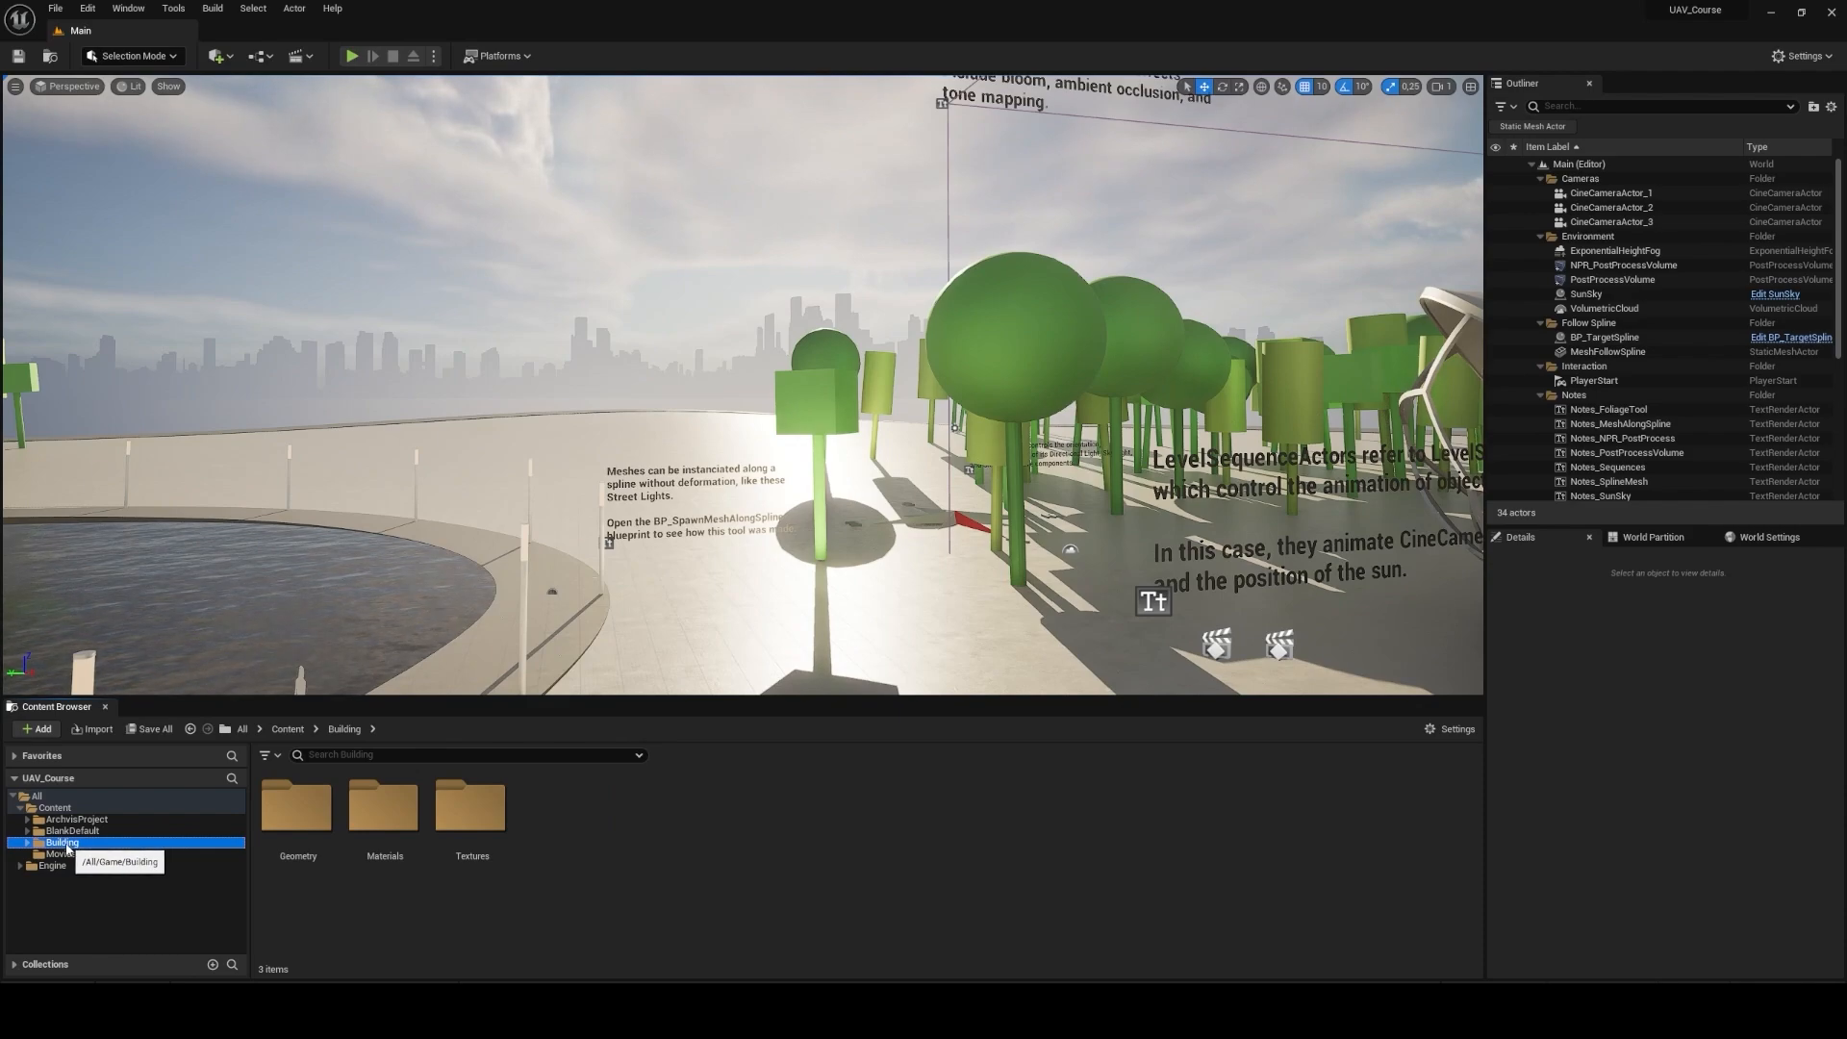
Step: Set the ArchvisProject folder's color to a fully saturated red
{"action": "left_click", "coordinate": [77, 820]}
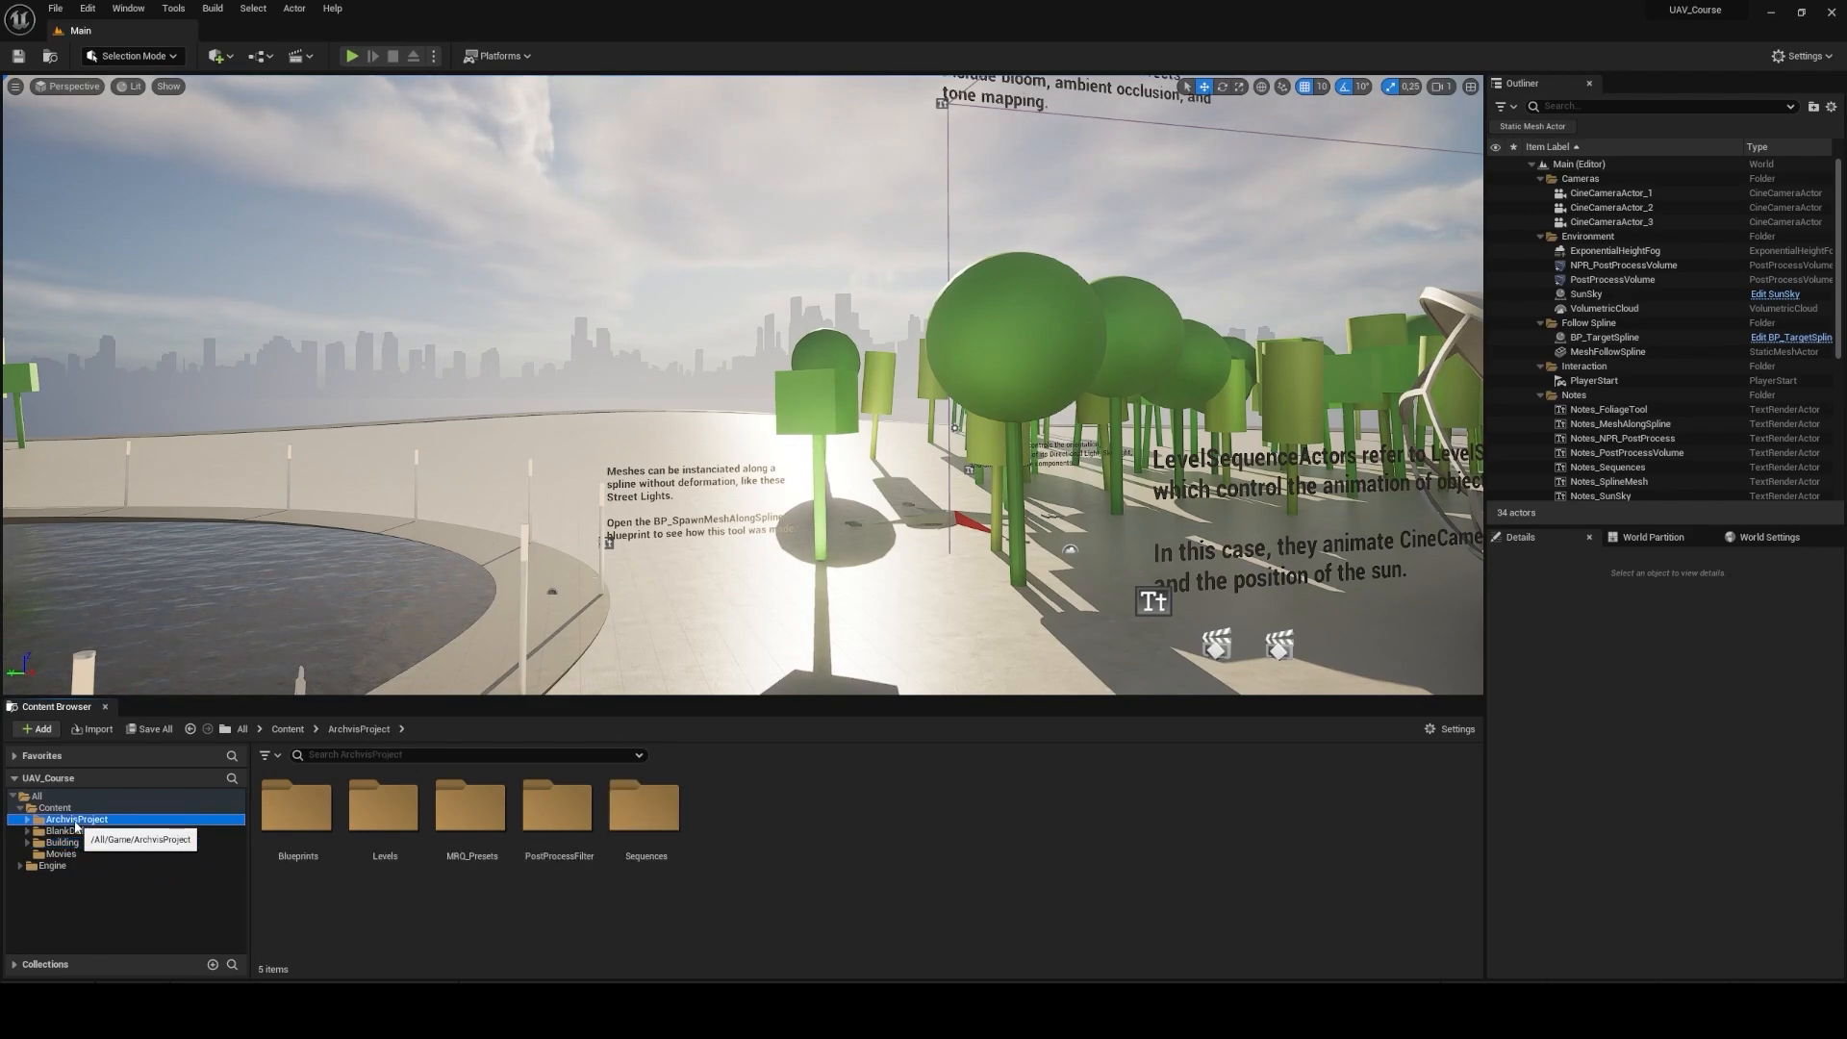
{"action": "right_click", "coordinate": [77, 819]}
{"action": "left_click", "coordinate": [129, 609]}
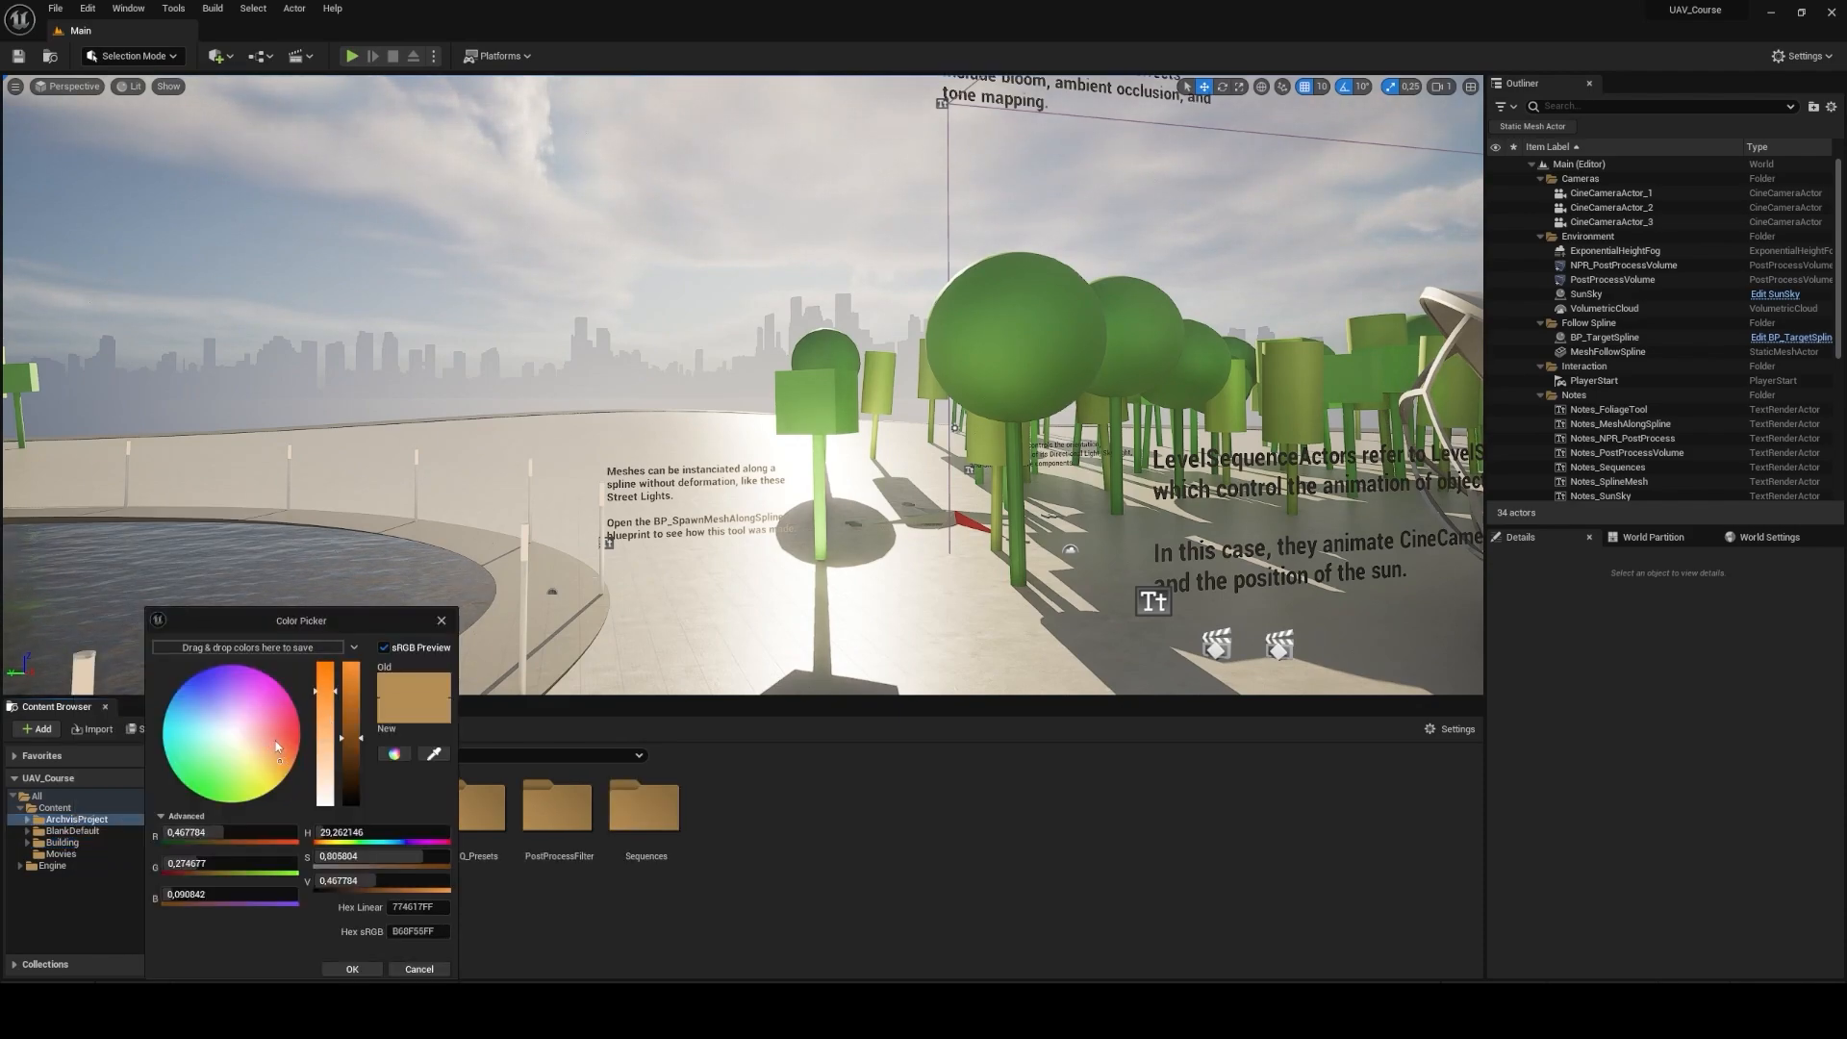
{"action": "left_click_drag", "start_coordinate": [277, 747], "coordinate": [304, 734]}
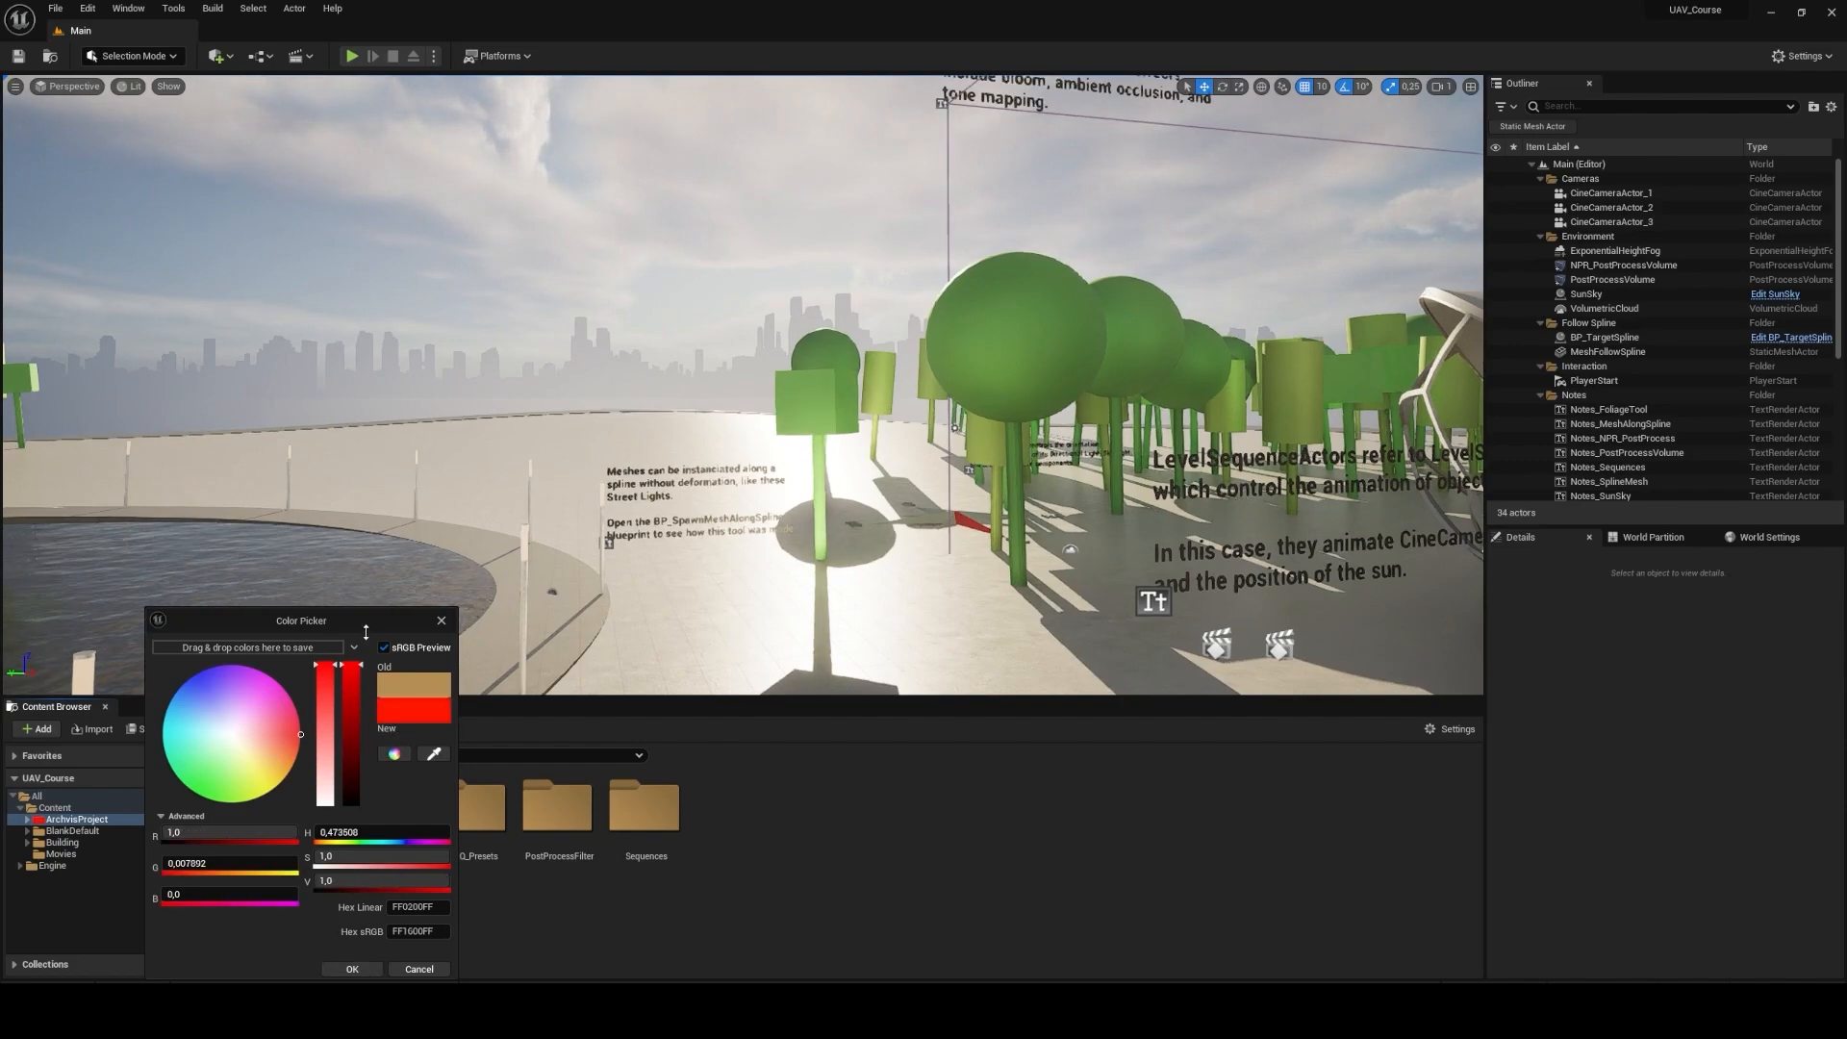
{"action": "left_click", "coordinate": [352, 969]}
Step: Give the Blueprints subfolder of ArchvisProject the existing red folder color
{"action": "double_click", "coordinate": [79, 820]}
{"action": "right_click", "coordinate": [81, 833]}
{"action": "mouse_move", "coordinate": [212, 630]}
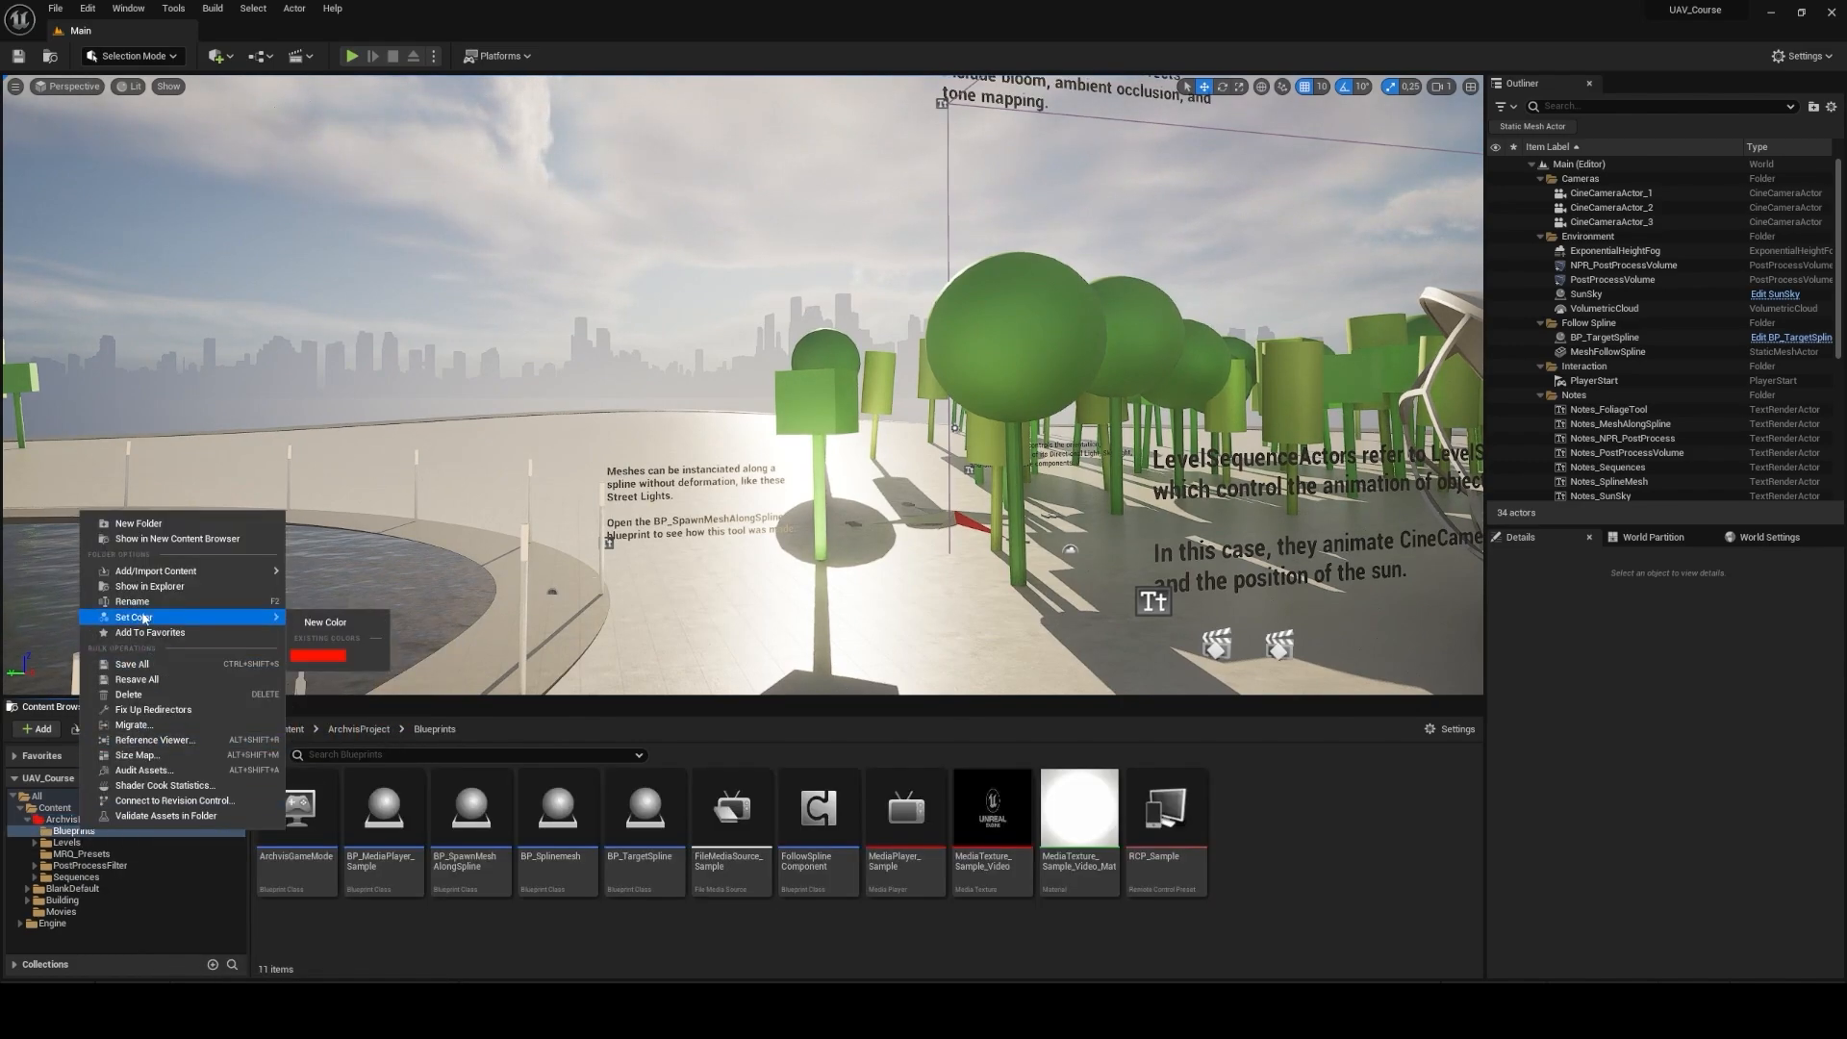
{"action": "left_click", "coordinate": [317, 647]}
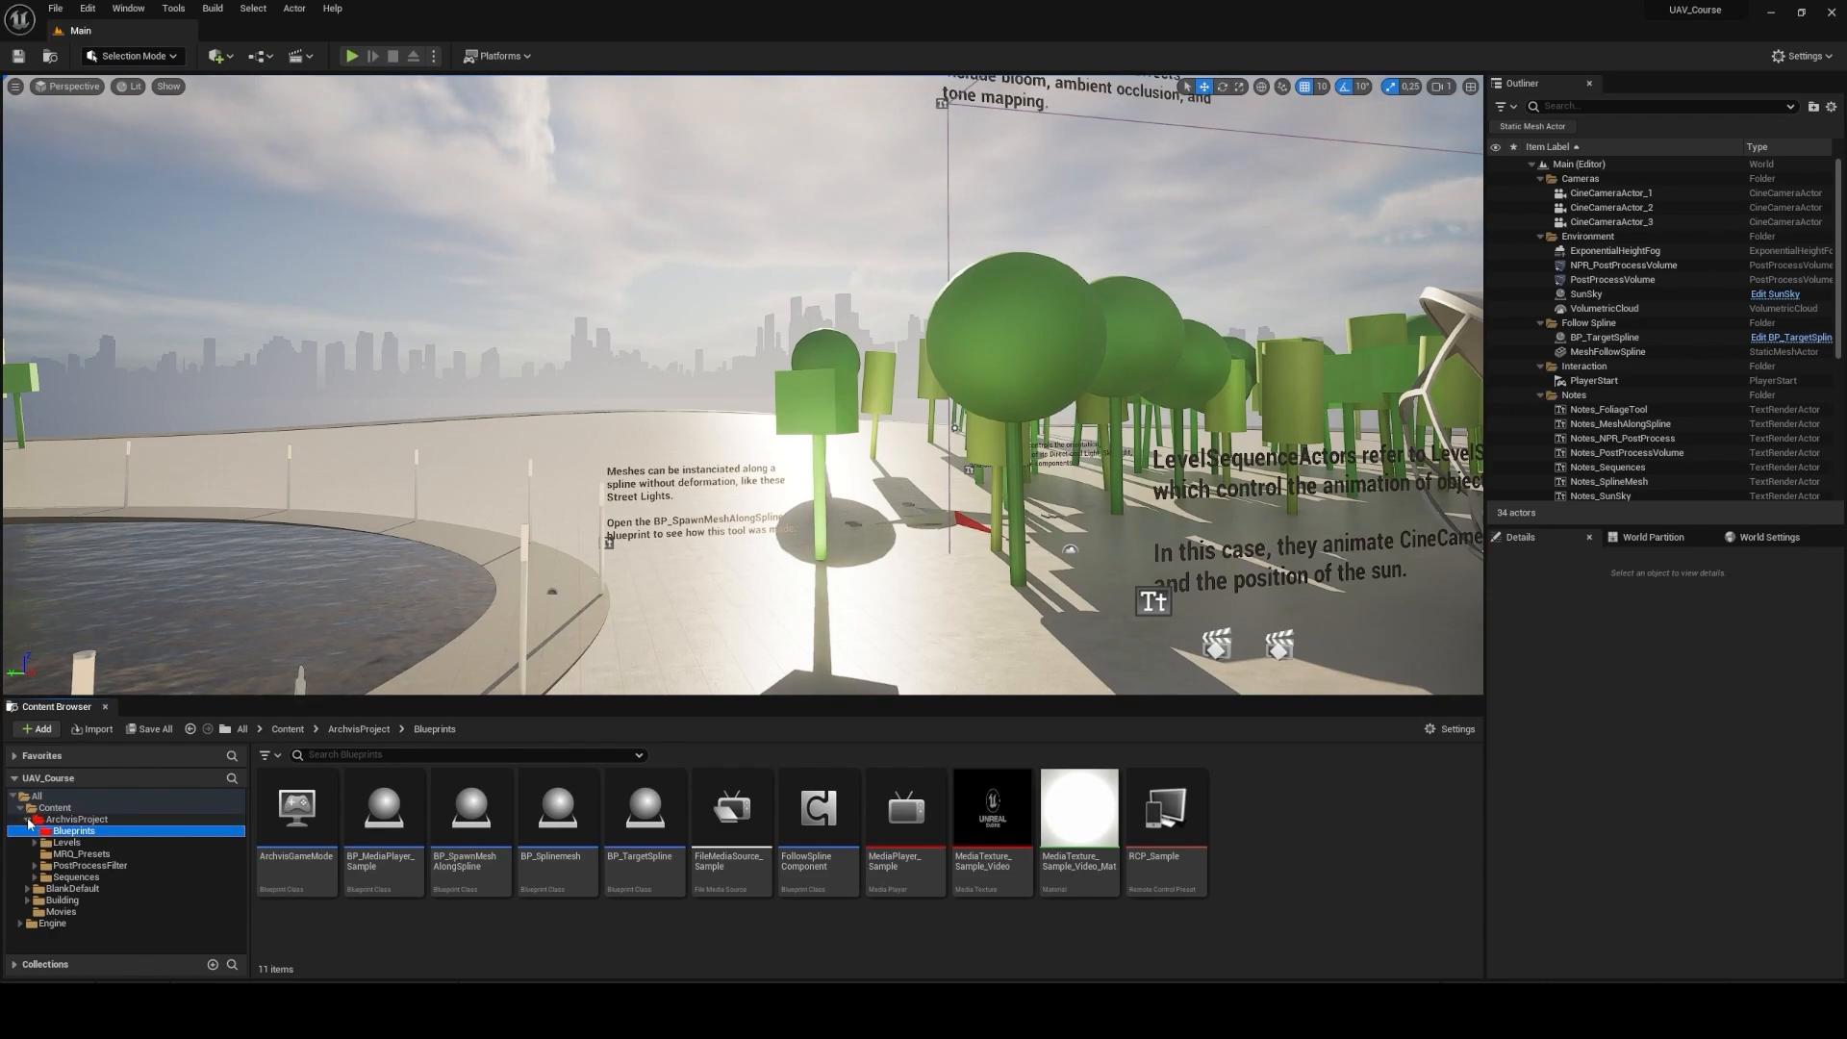
Step: Check the colored Blueprints folder's contents and collapse the ArchvisProject folder in the source tree
{"action": "left_click", "coordinate": [28, 820]}
{"action": "double_click", "coordinate": [56, 820]}
{"action": "left_click", "coordinate": [62, 833]}
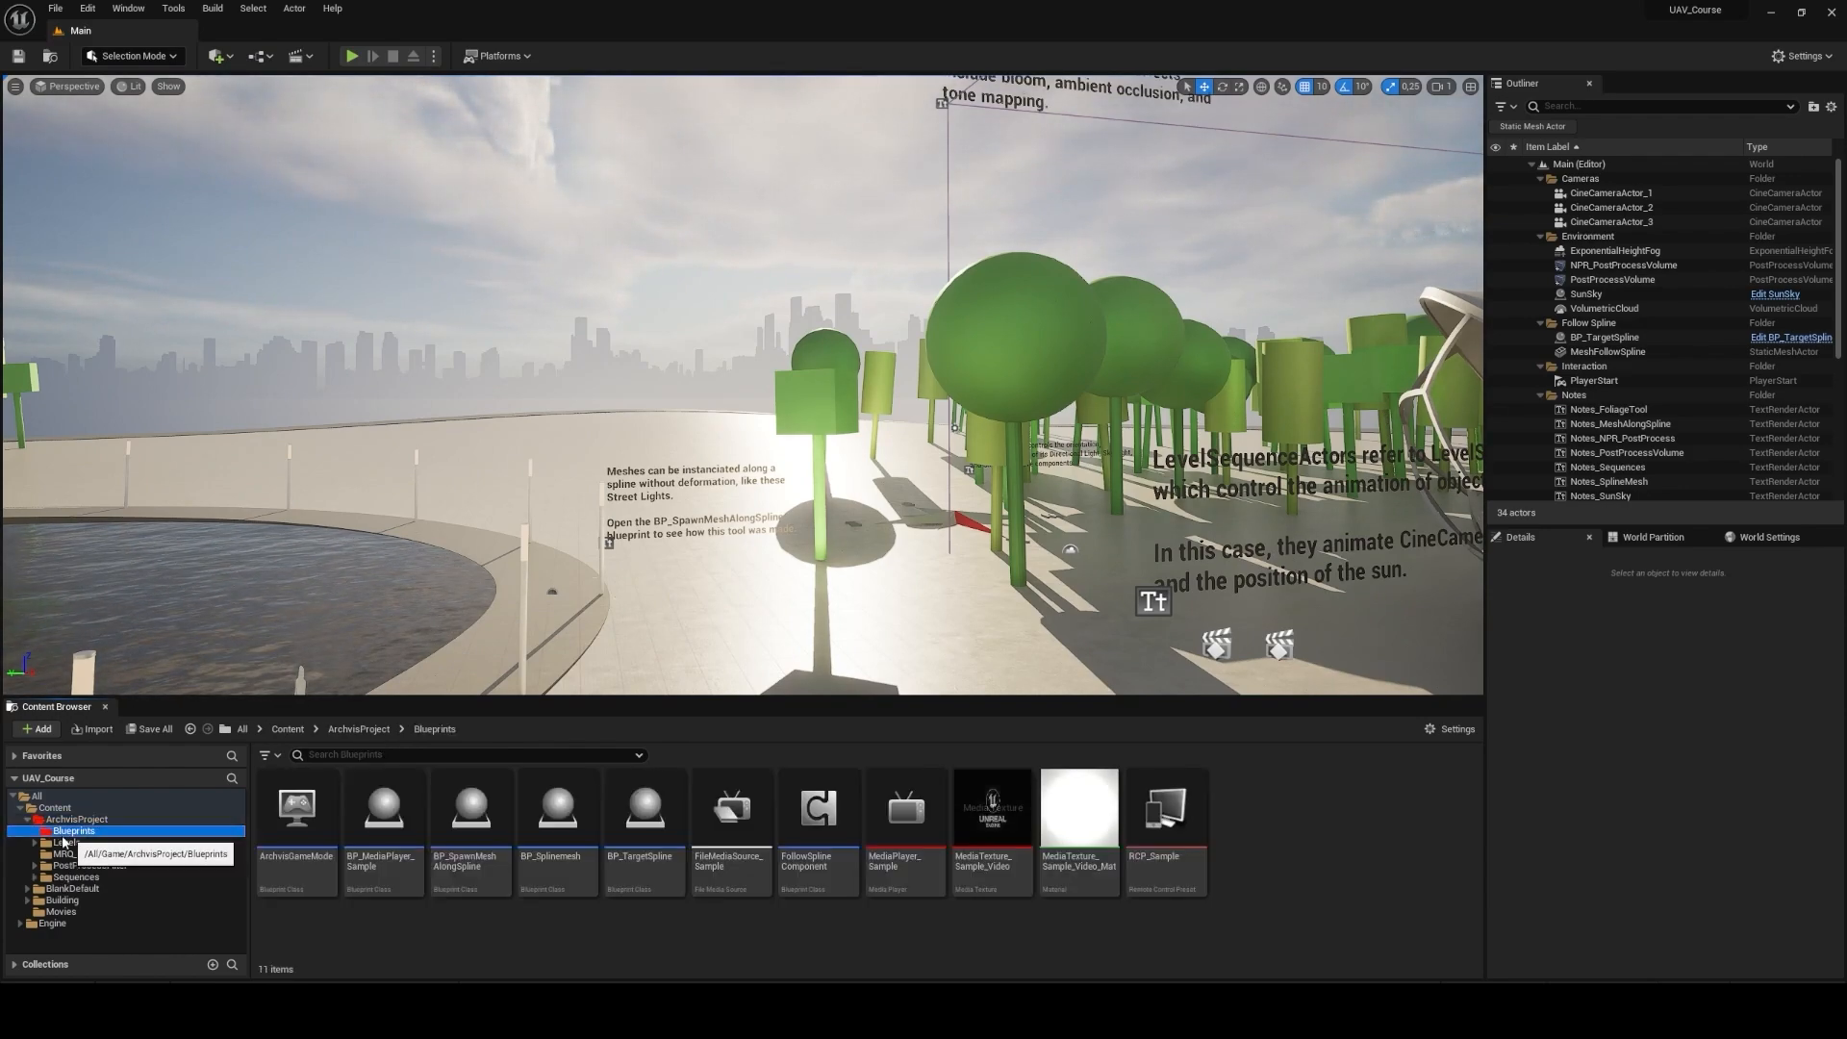
{"action": "left_click", "coordinate": [27, 820]}
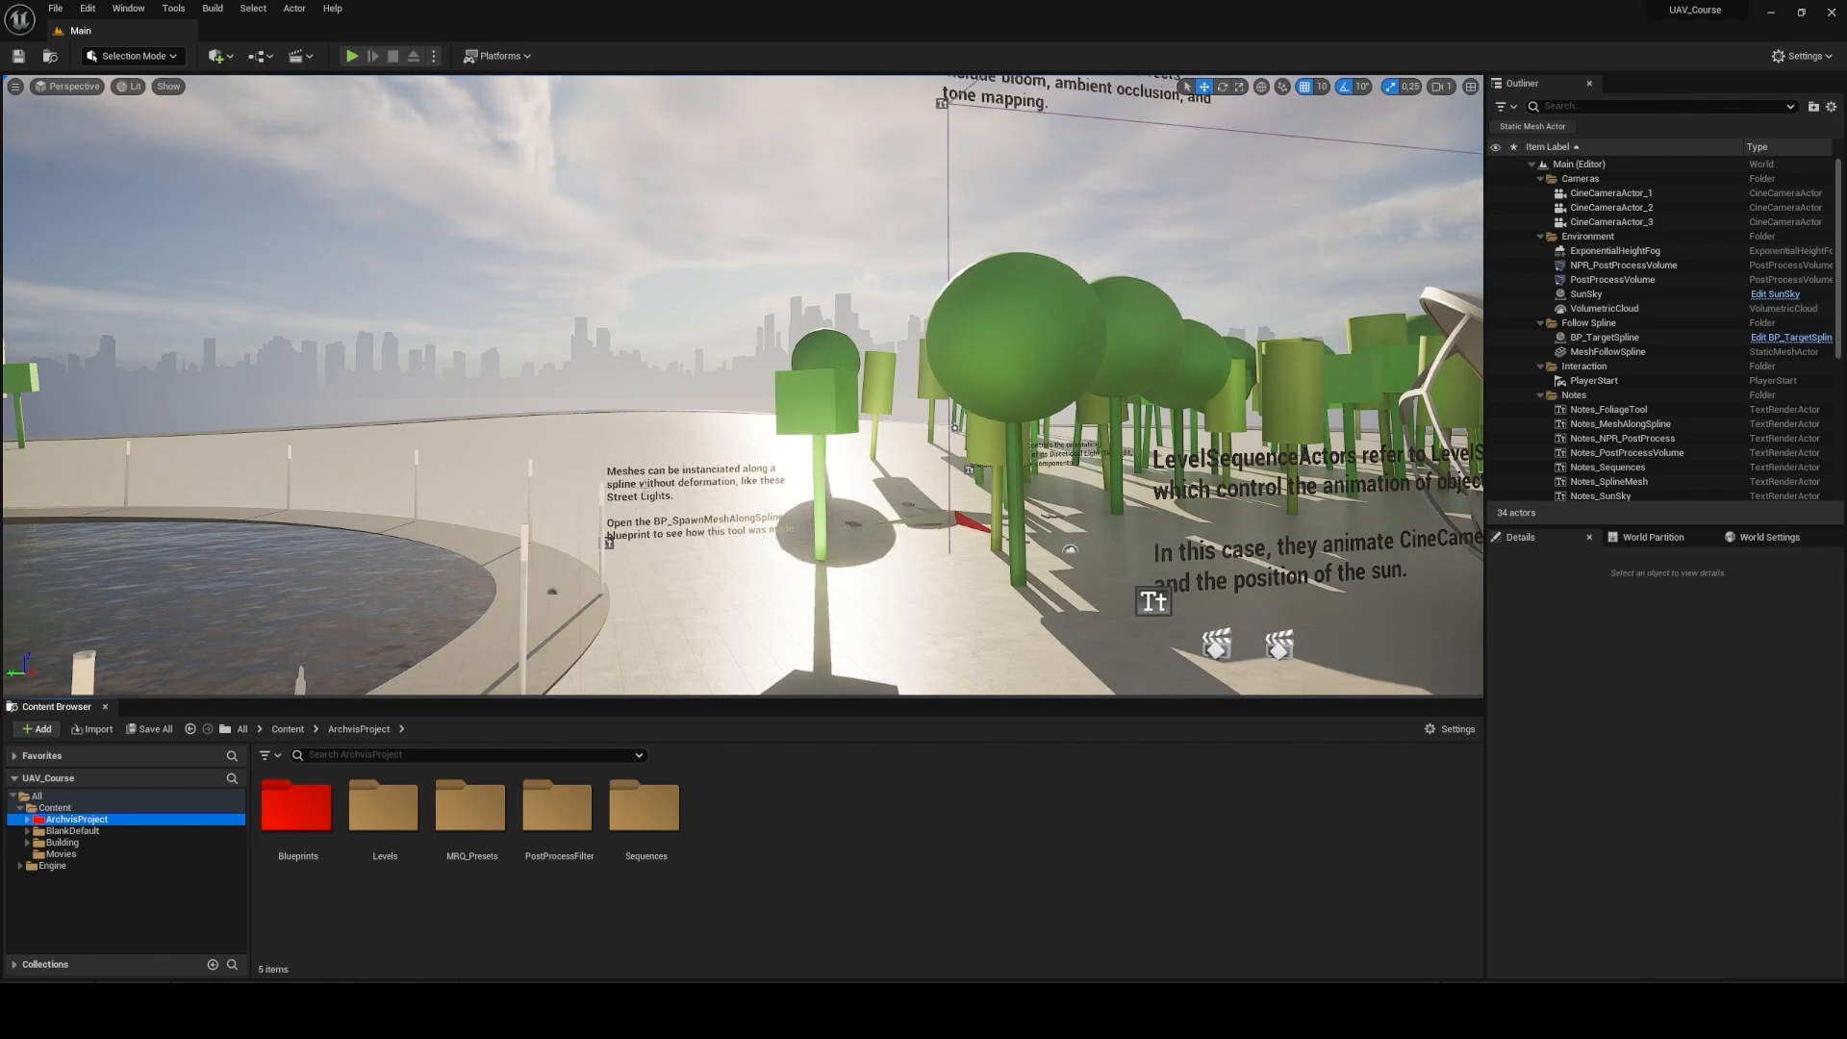
Step: Collapse the Cameras, Environment, Follow Spline, Interaction, Notes, Sample Geometry, Sequences and Still_Cameras folders in the Outliner
{"action": "left_click", "coordinate": [1540, 179]}
{"action": "left_click", "coordinate": [1540, 193]}
{"action": "left_click", "coordinate": [1540, 208]}
{"action": "left_click", "coordinate": [1540, 223]}
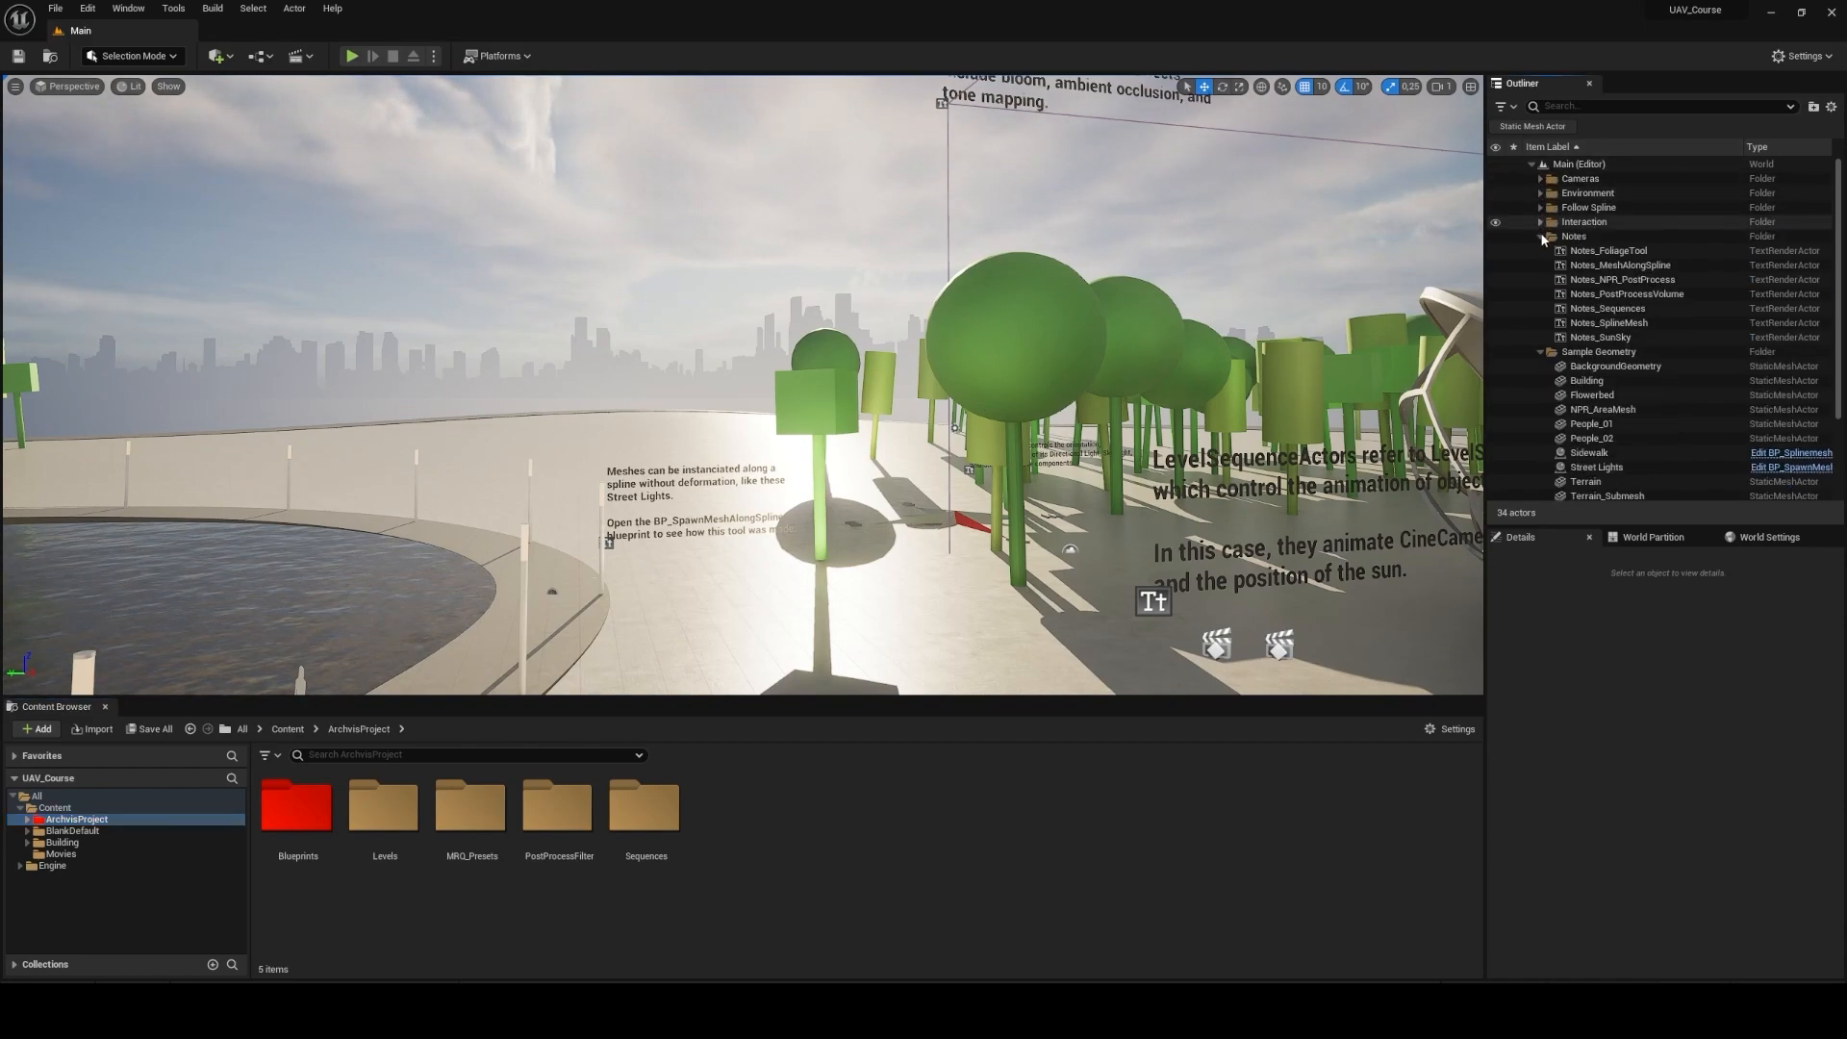
{"action": "left_click", "coordinate": [1540, 237]}
{"action": "left_click", "coordinate": [1539, 251]}
{"action": "left_click", "coordinate": [1540, 251]}
{"action": "left_click", "coordinate": [1540, 266]}
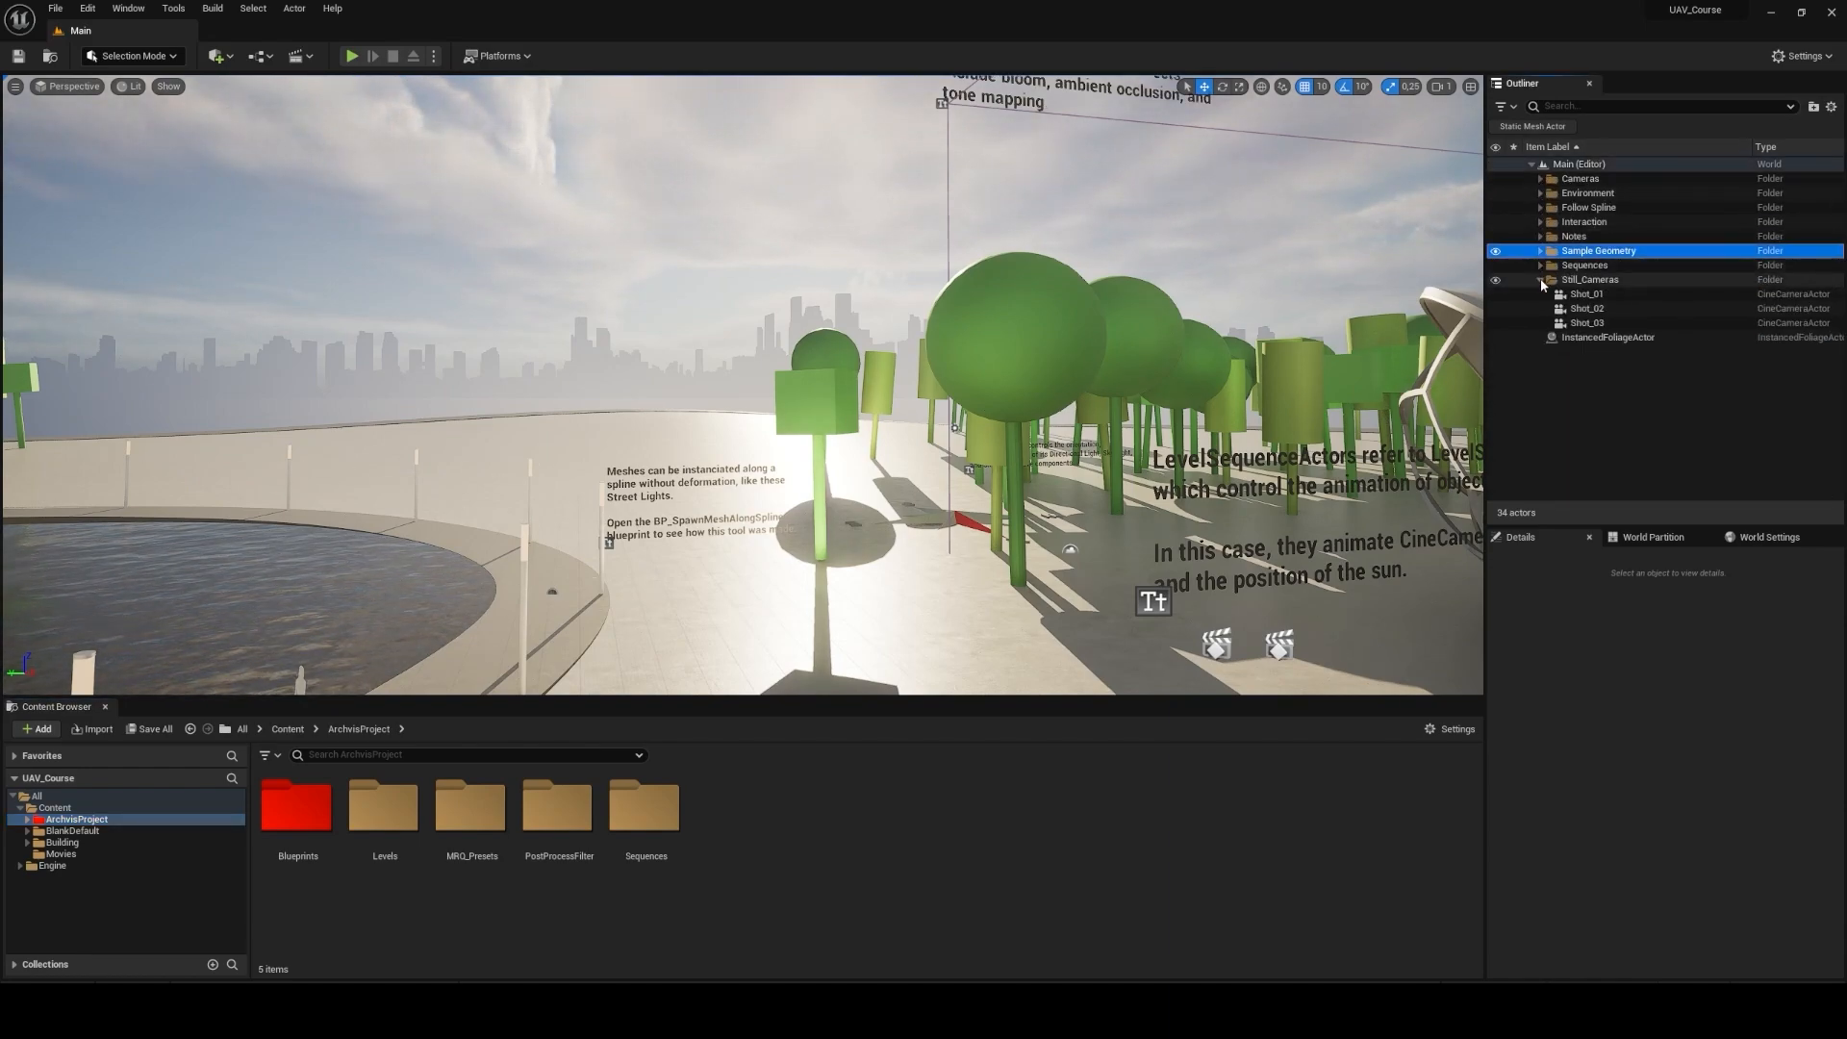
{"action": "left_click", "coordinate": [1540, 280]}
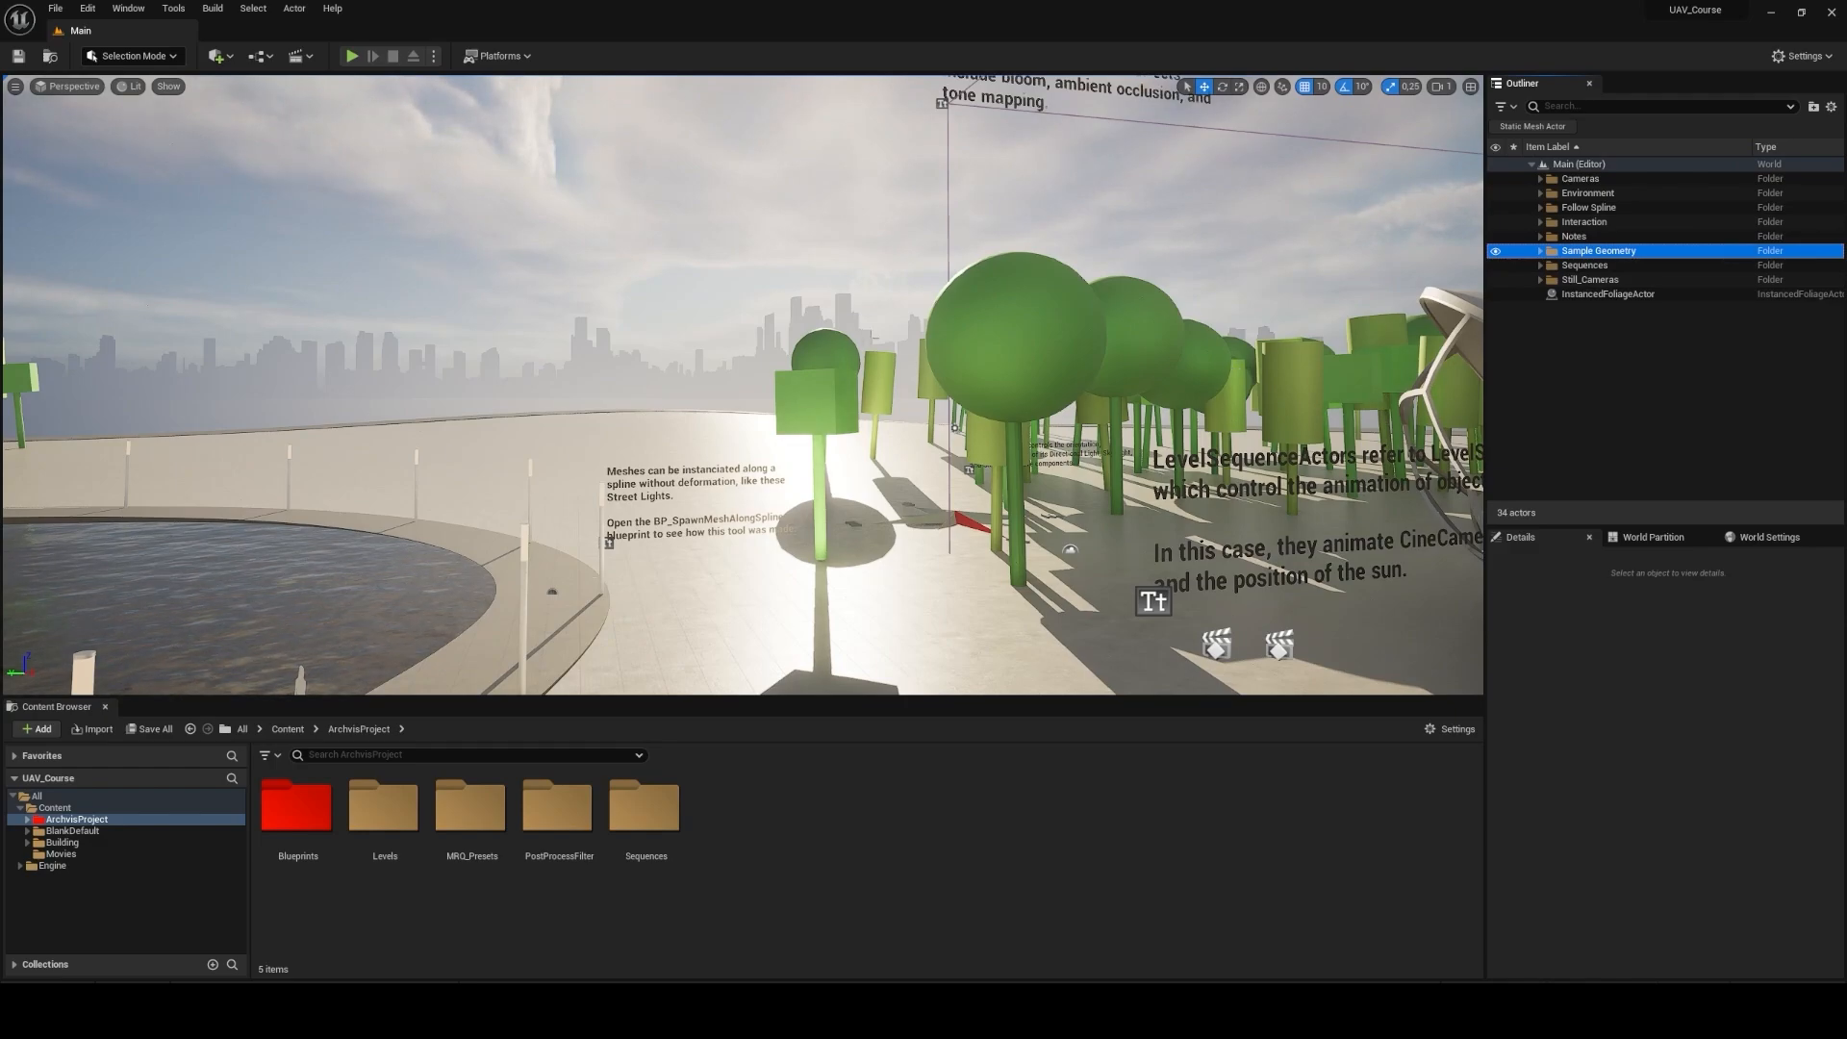
Step: Try lowering the ExponentialHeightFog actor's fog density to 0.0028 and undo the change
{"action": "right_click_drag", "start_coordinate": [959, 338], "coordinate": [1284, 341]}
{"action": "key", "text": "d"}
{"action": "left_click", "coordinate": [1582, 298]}
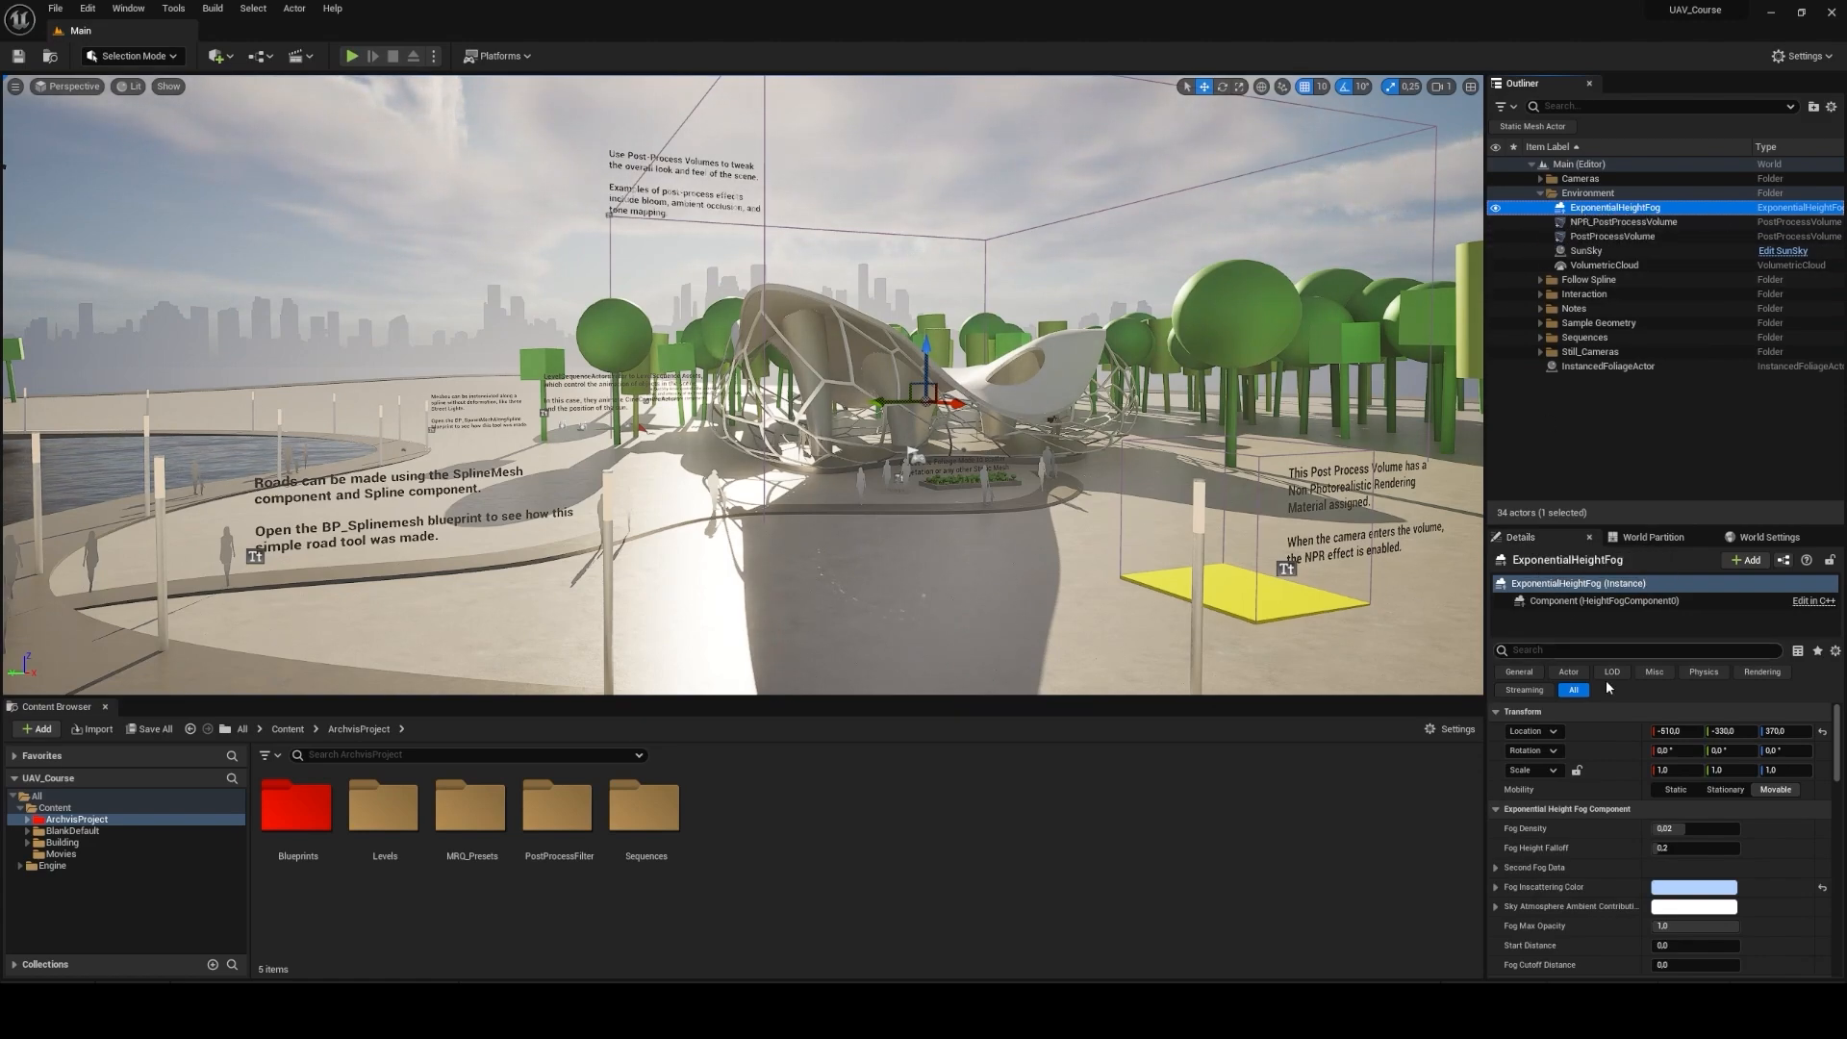
{"action": "scroll", "coordinate": [1635, 712], "scroll_direction": "down", "scroll_amount": 3}
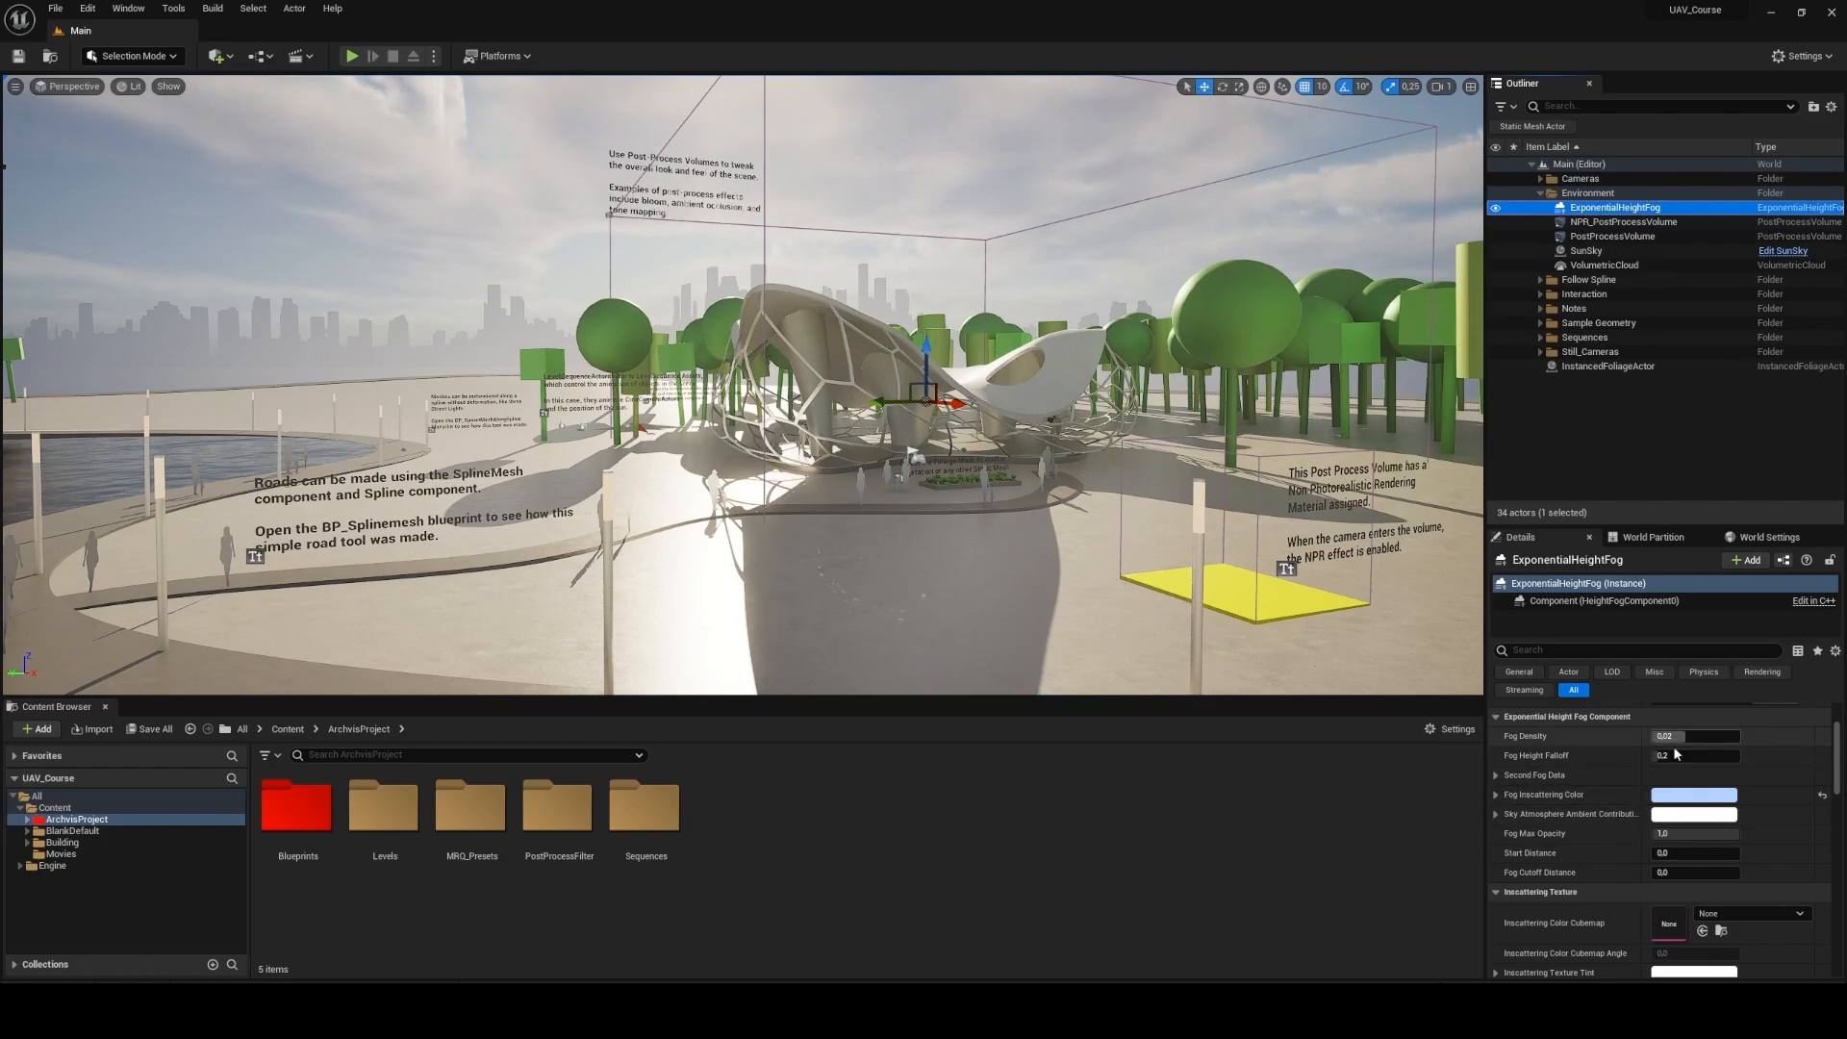
{"action": "left_click_drag", "start_coordinate": [1614, 525], "coordinate": [1618, 503]}
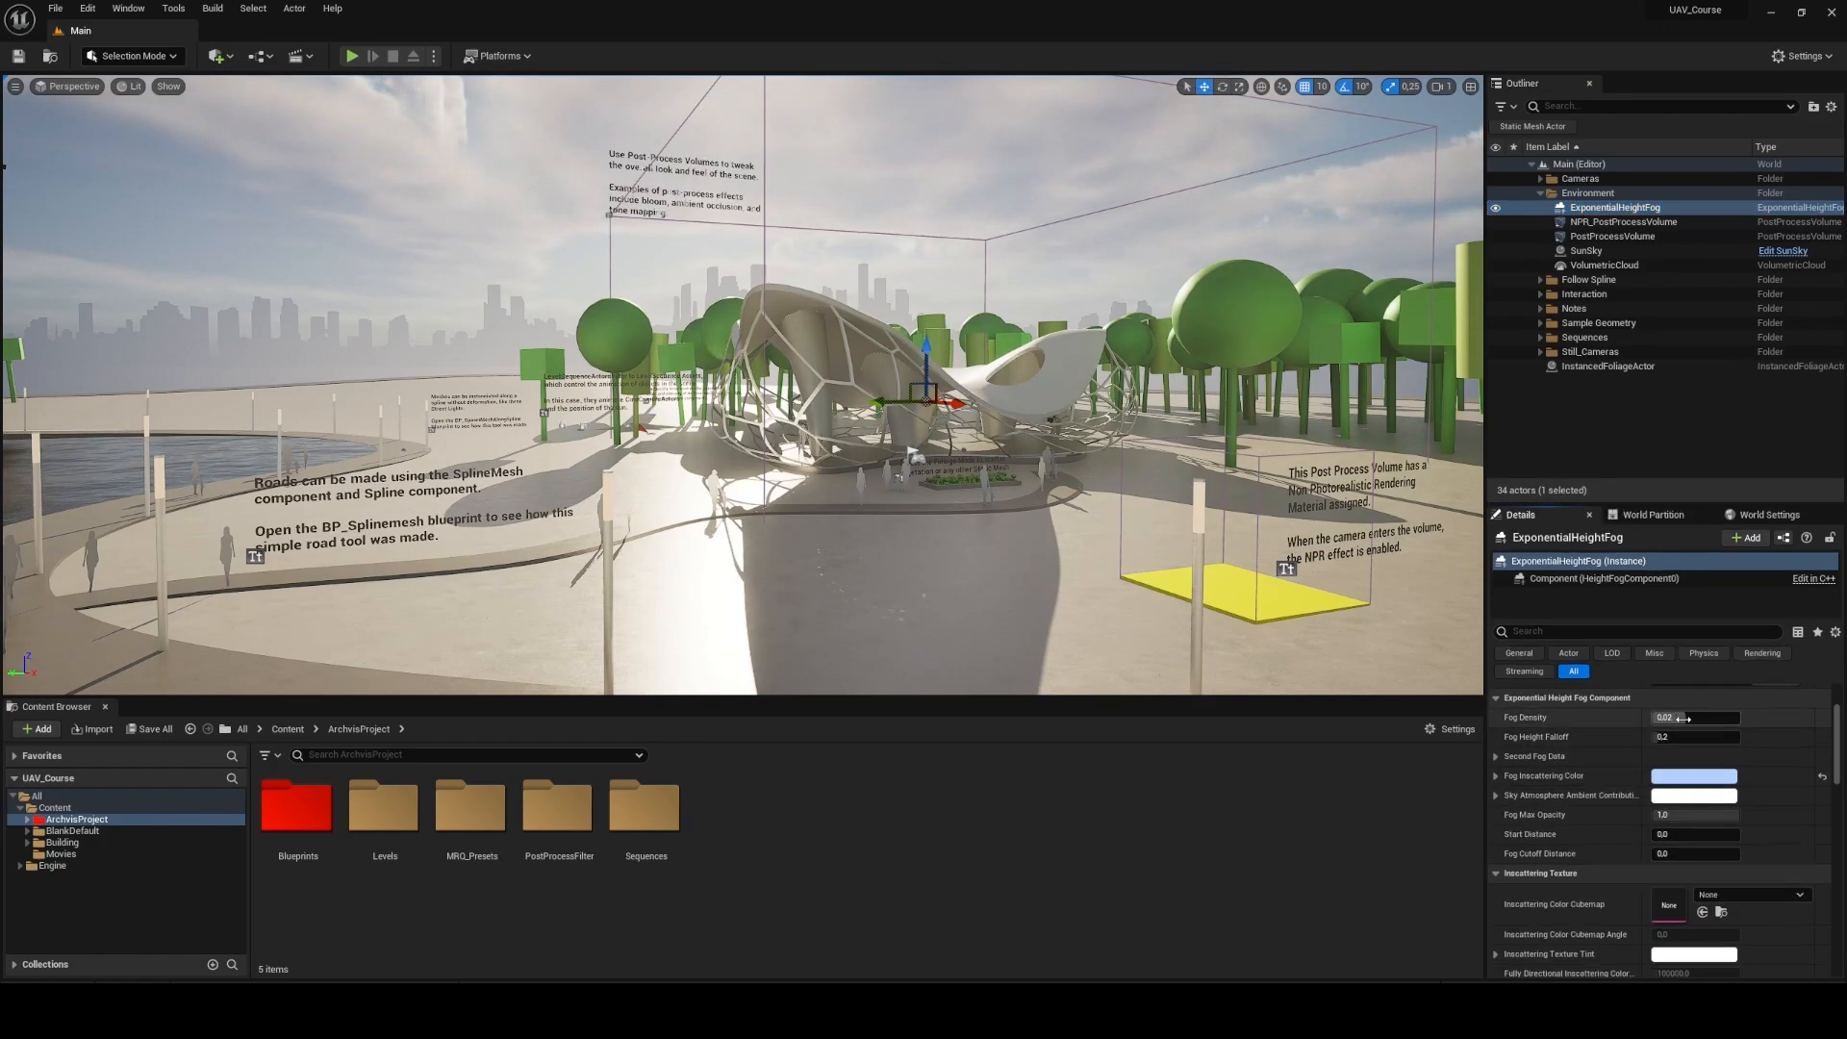
{"action": "mouse_move", "coordinate": [1684, 718]}
{"action": "left_mouse_down"}
{"action": "mouse_move", "coordinate": [1739, 718]}
{"action": "mouse_move", "coordinate": [1655, 719]}
{"action": "left_mouse_up"}
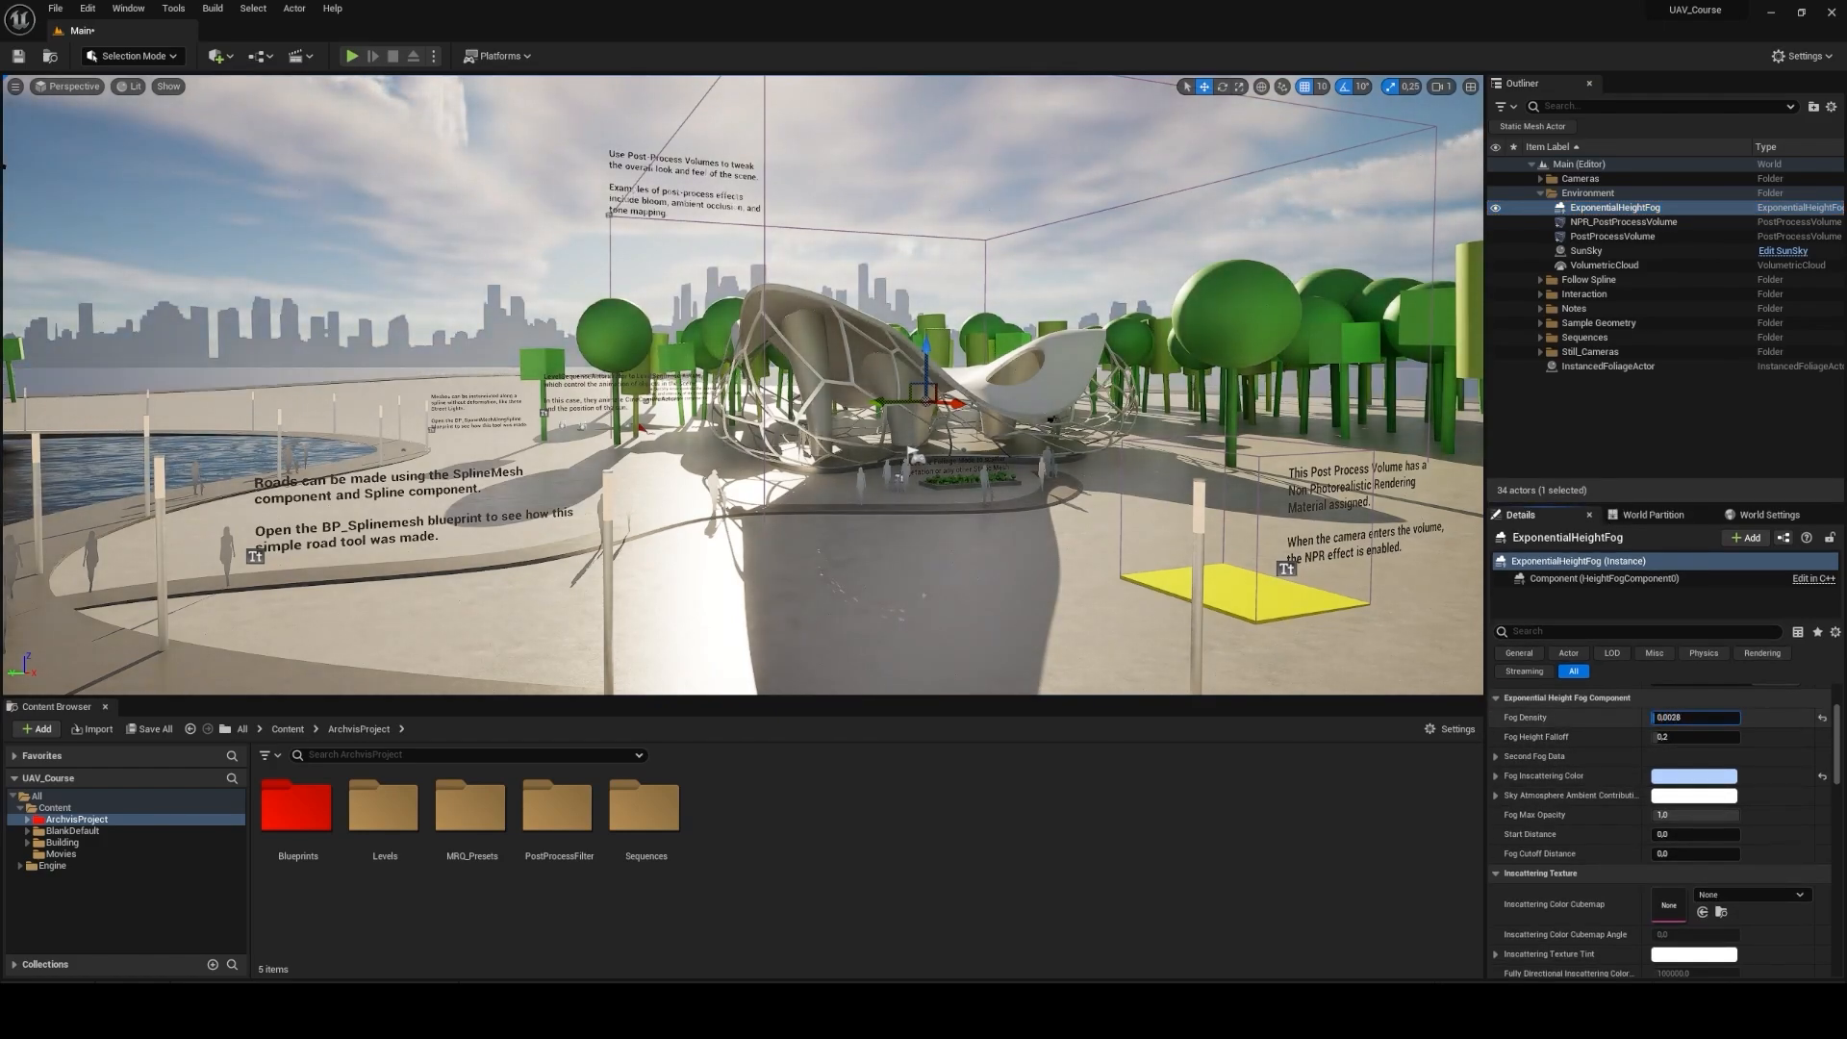
{"action": "key", "text": "ctrl+z"}
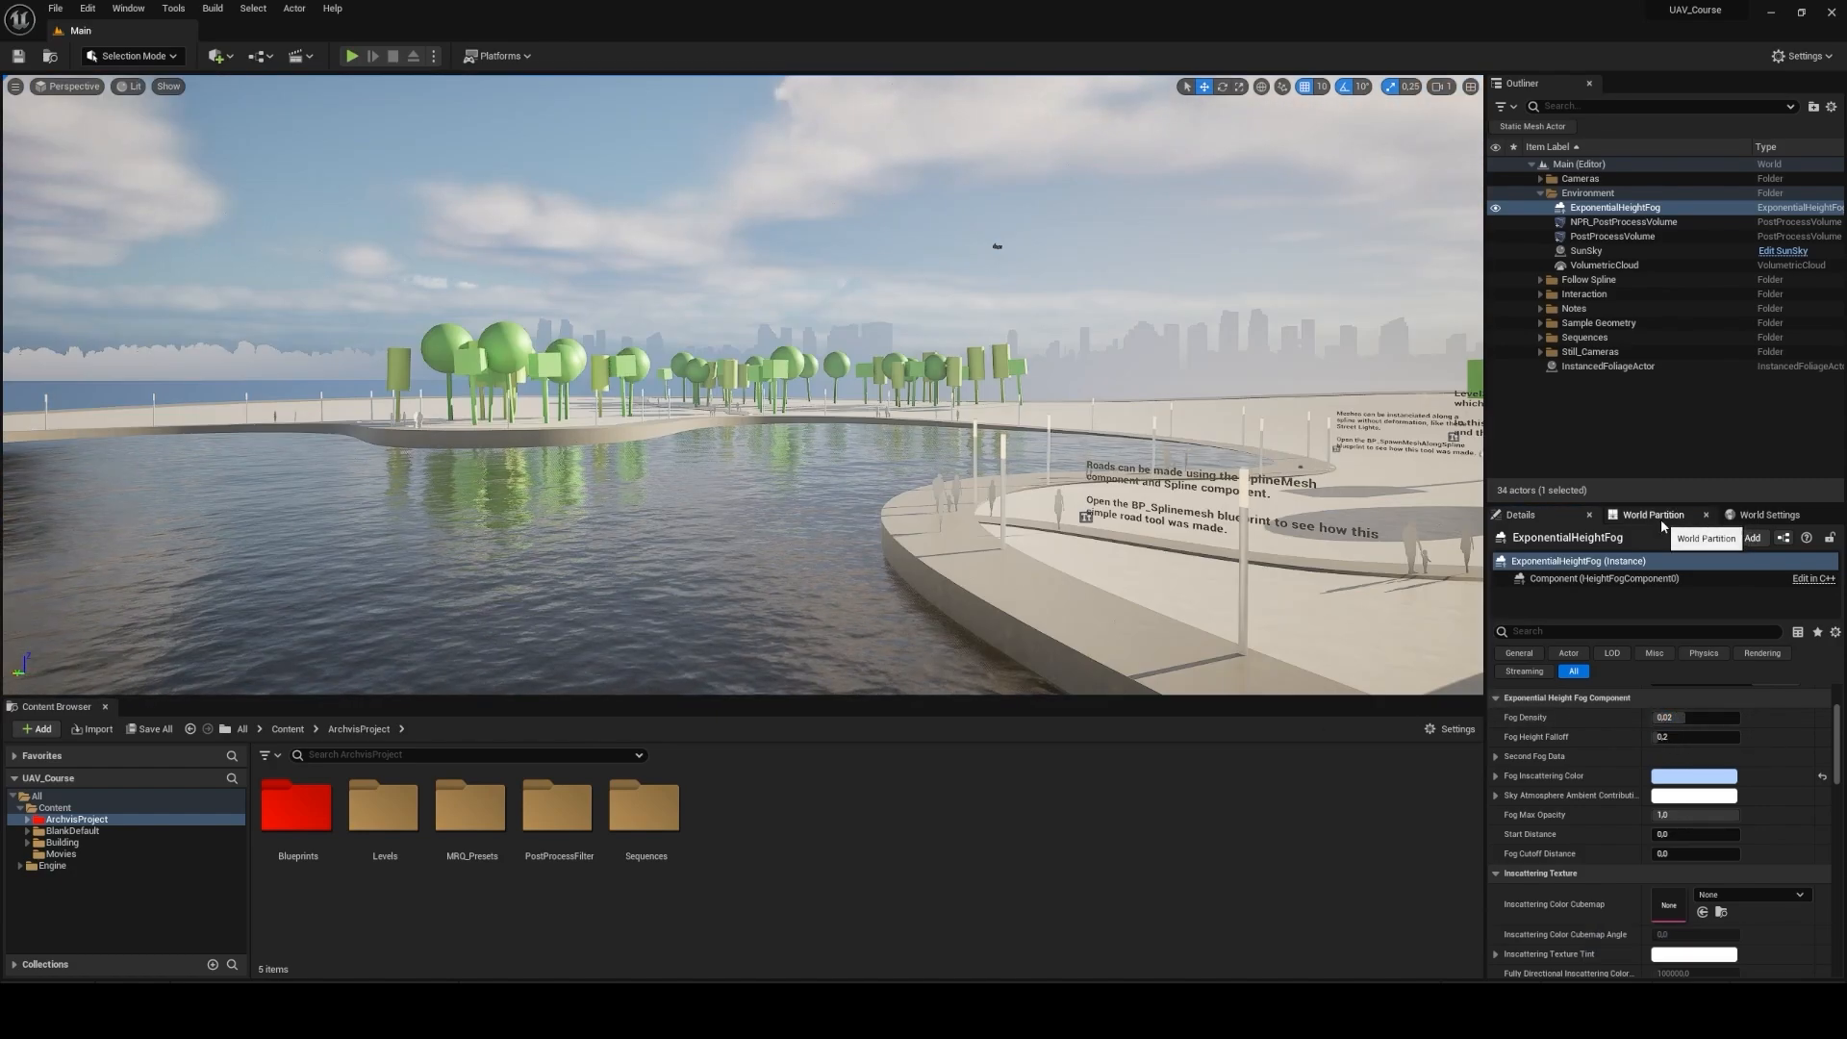
Step: Look through the map's World Partition and World Settings and the list of available editor windows
{"action": "left_click", "coordinate": [1661, 526]}
{"action": "left_click", "coordinate": [1712, 522]}
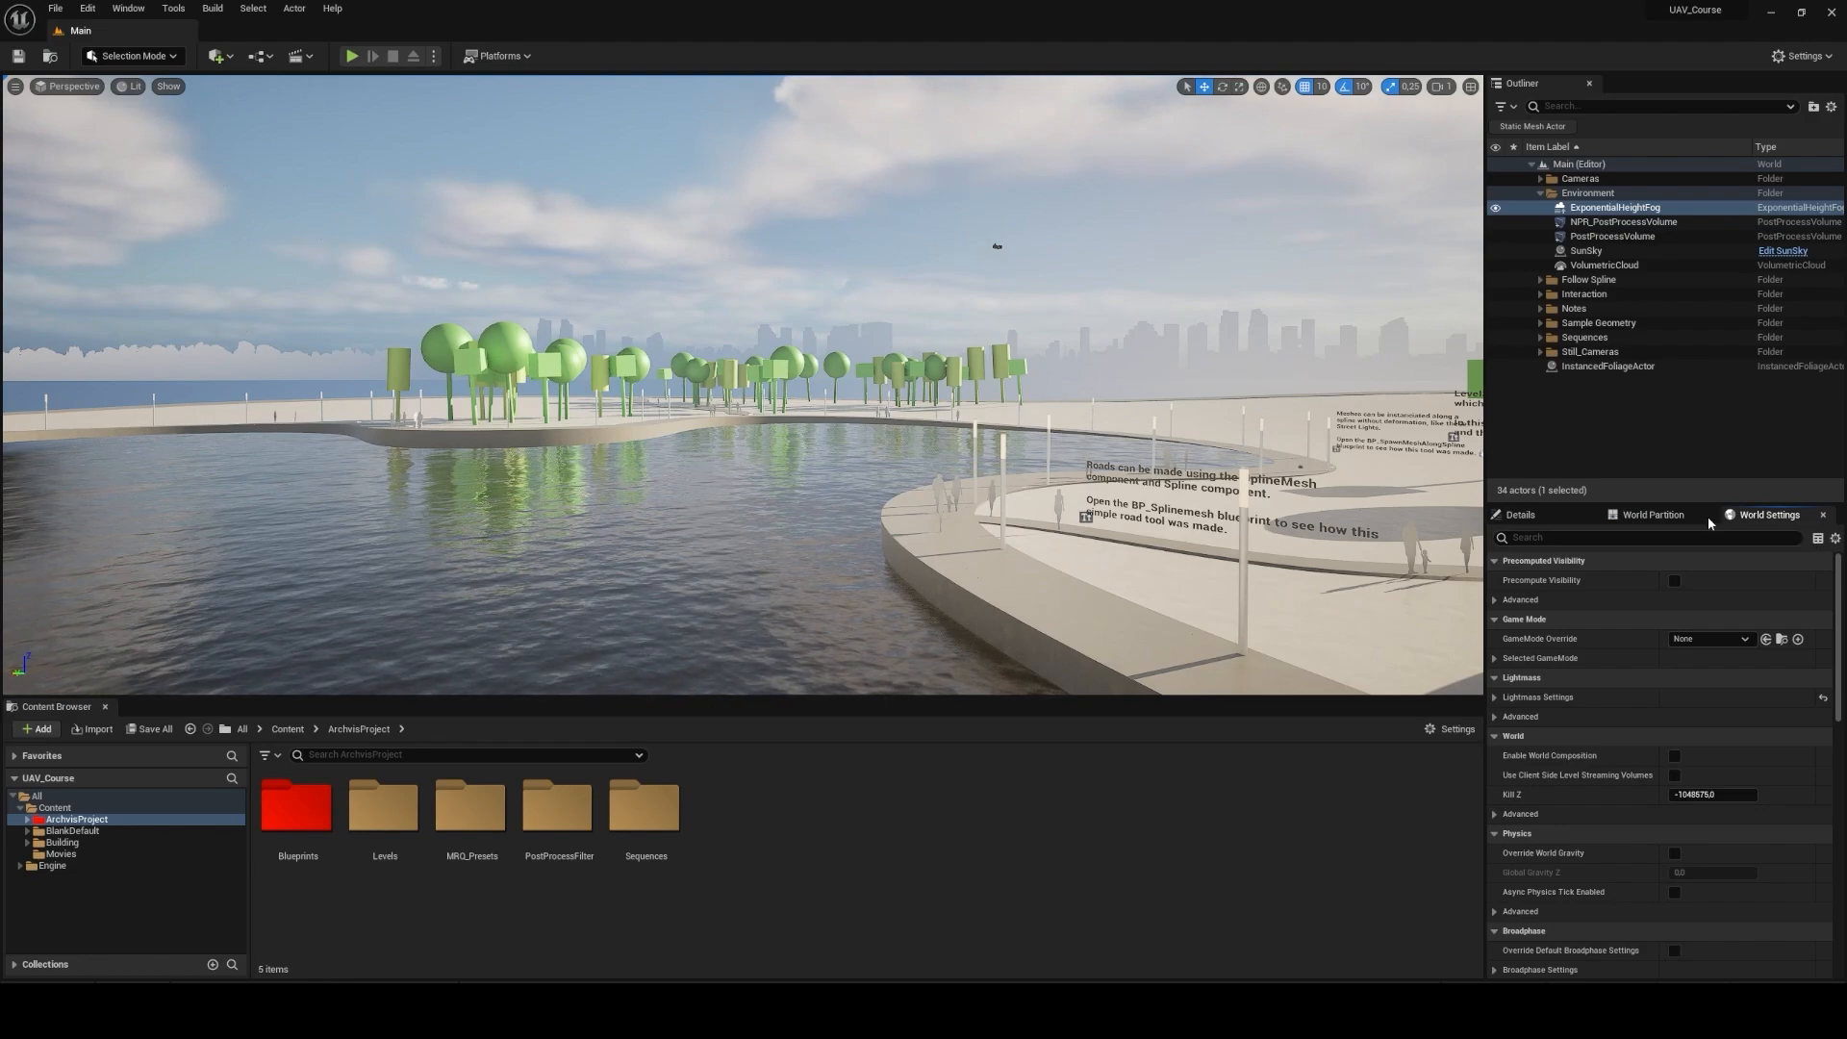
{"action": "left_click", "coordinate": [1671, 518]}
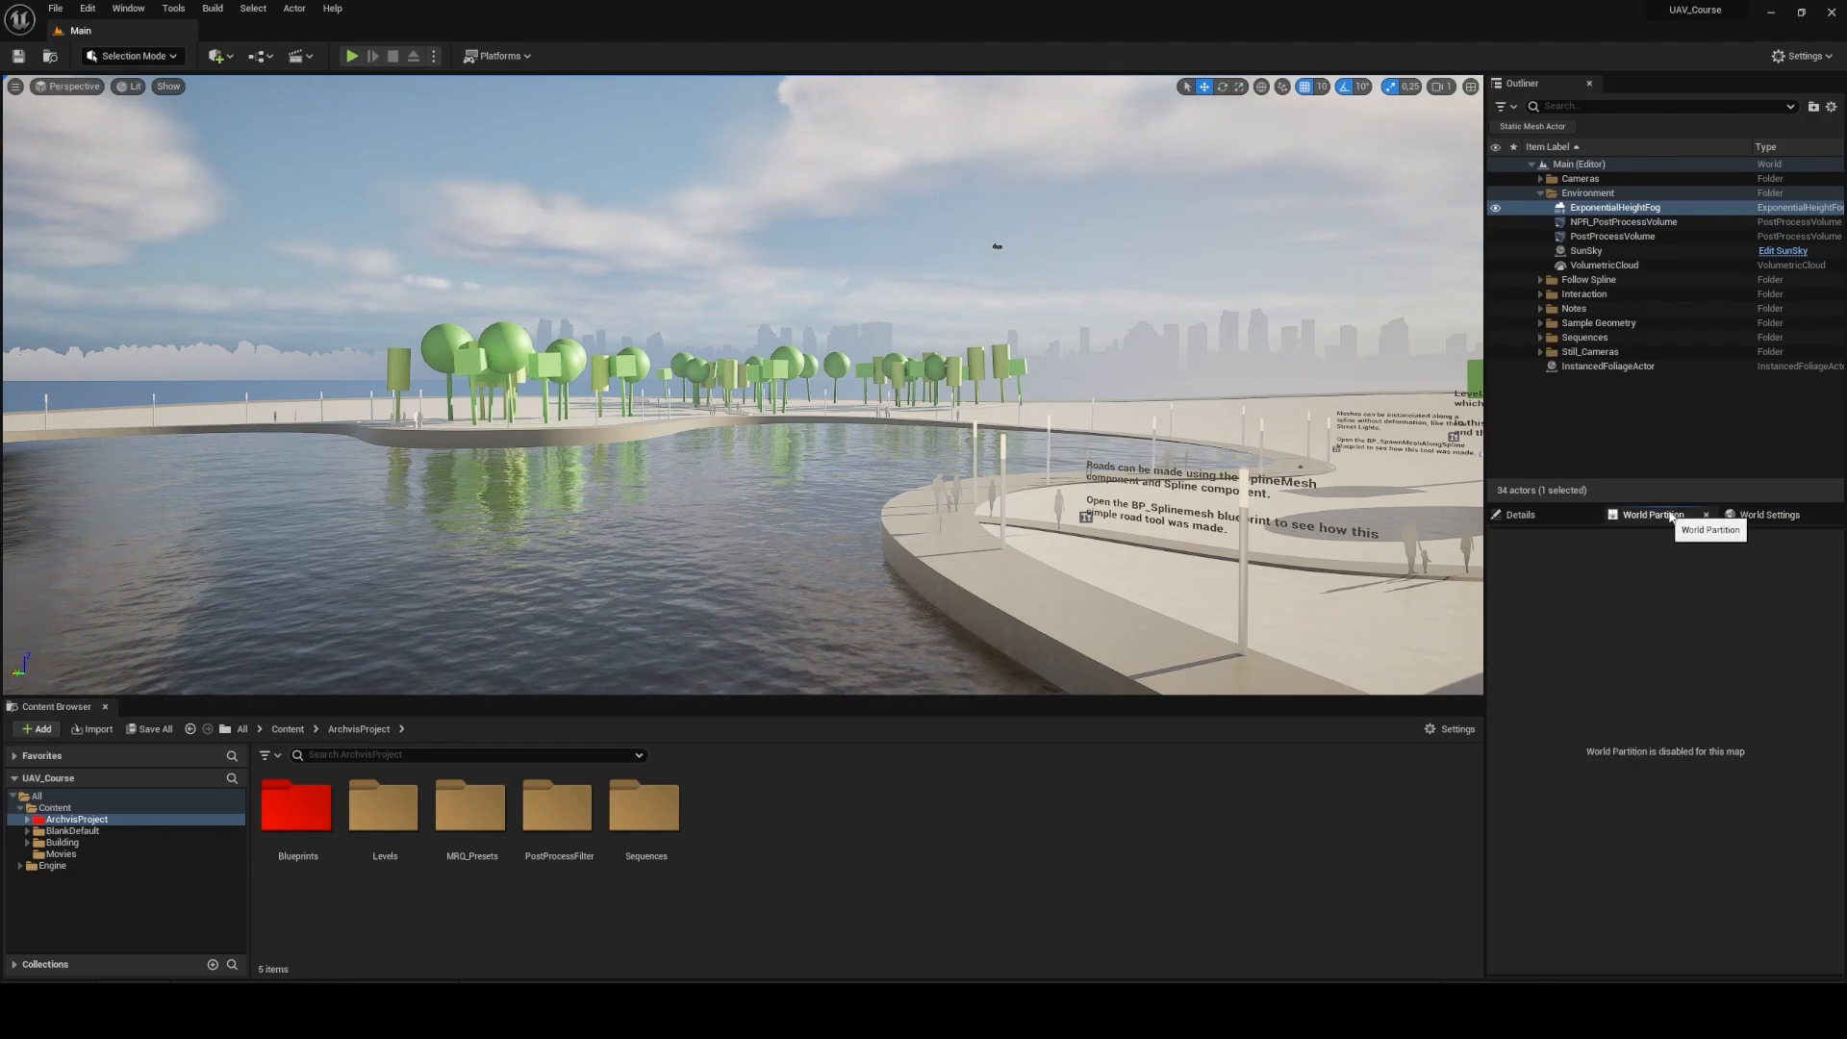
{"action": "left_click", "coordinate": [1768, 519]}
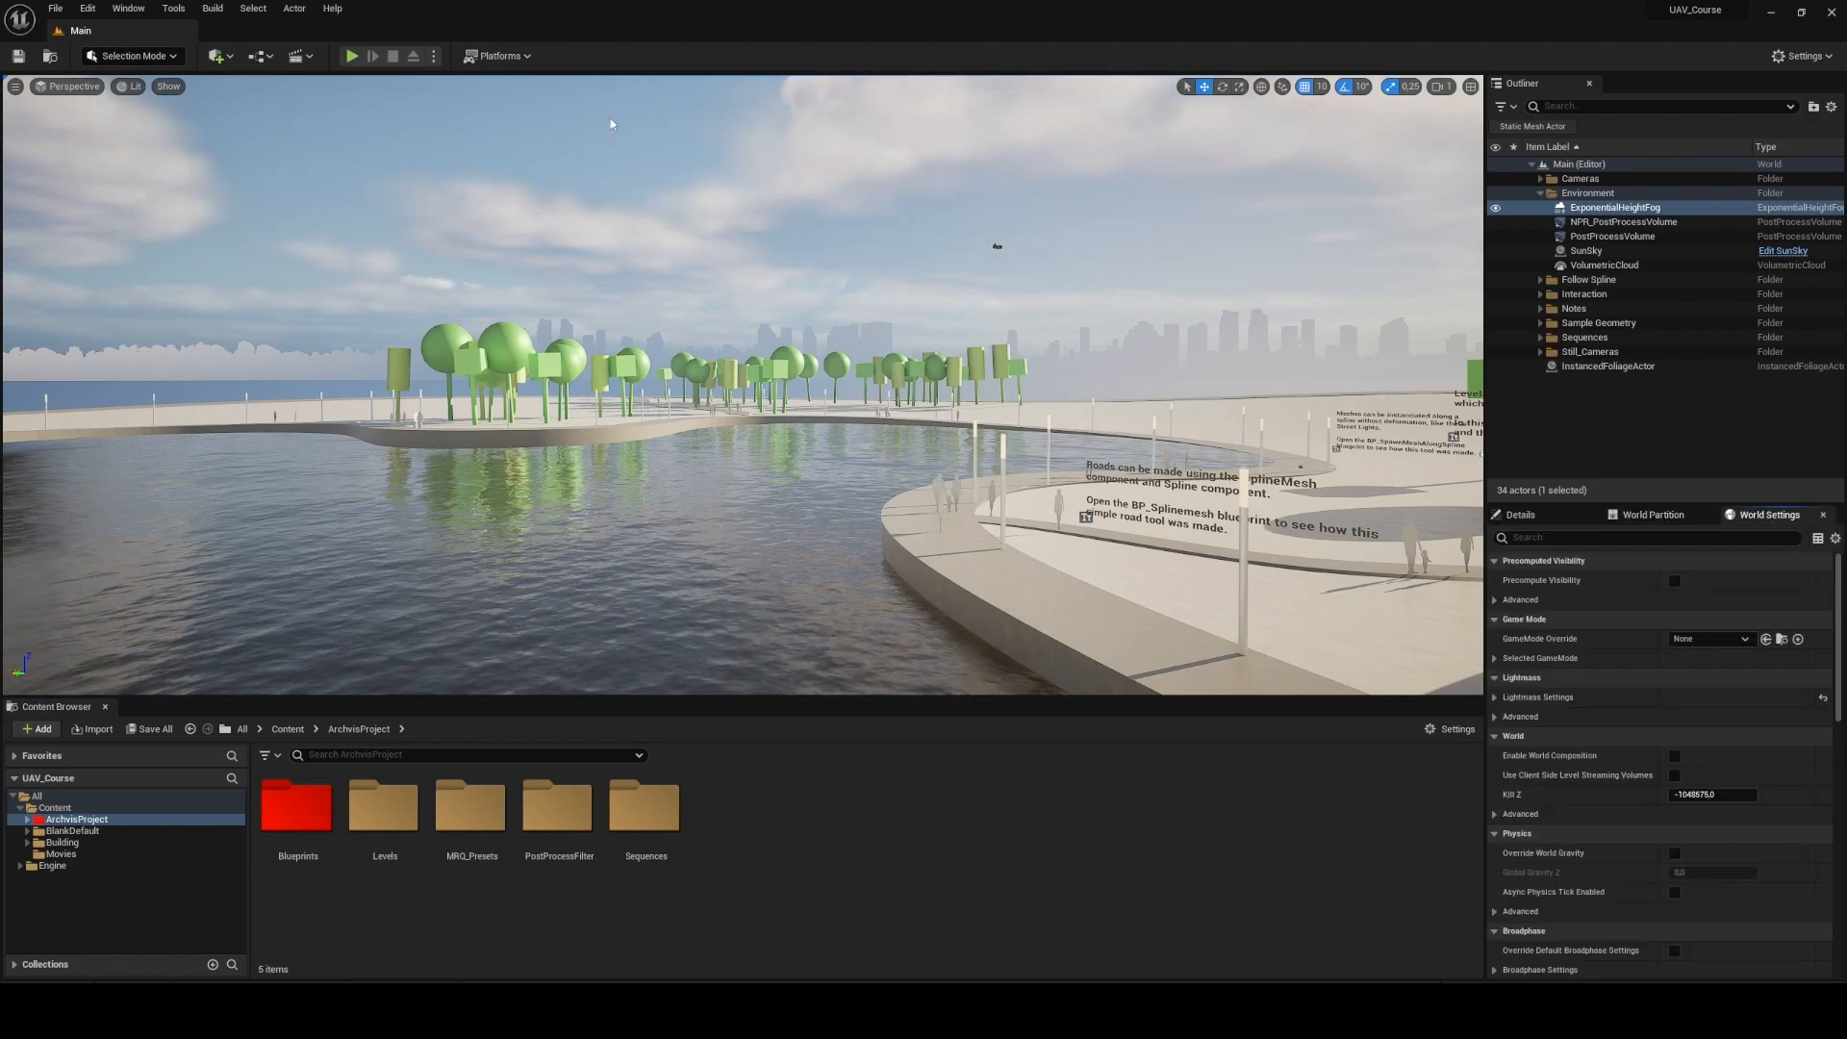
{"action": "left_click", "coordinate": [114, 12]}
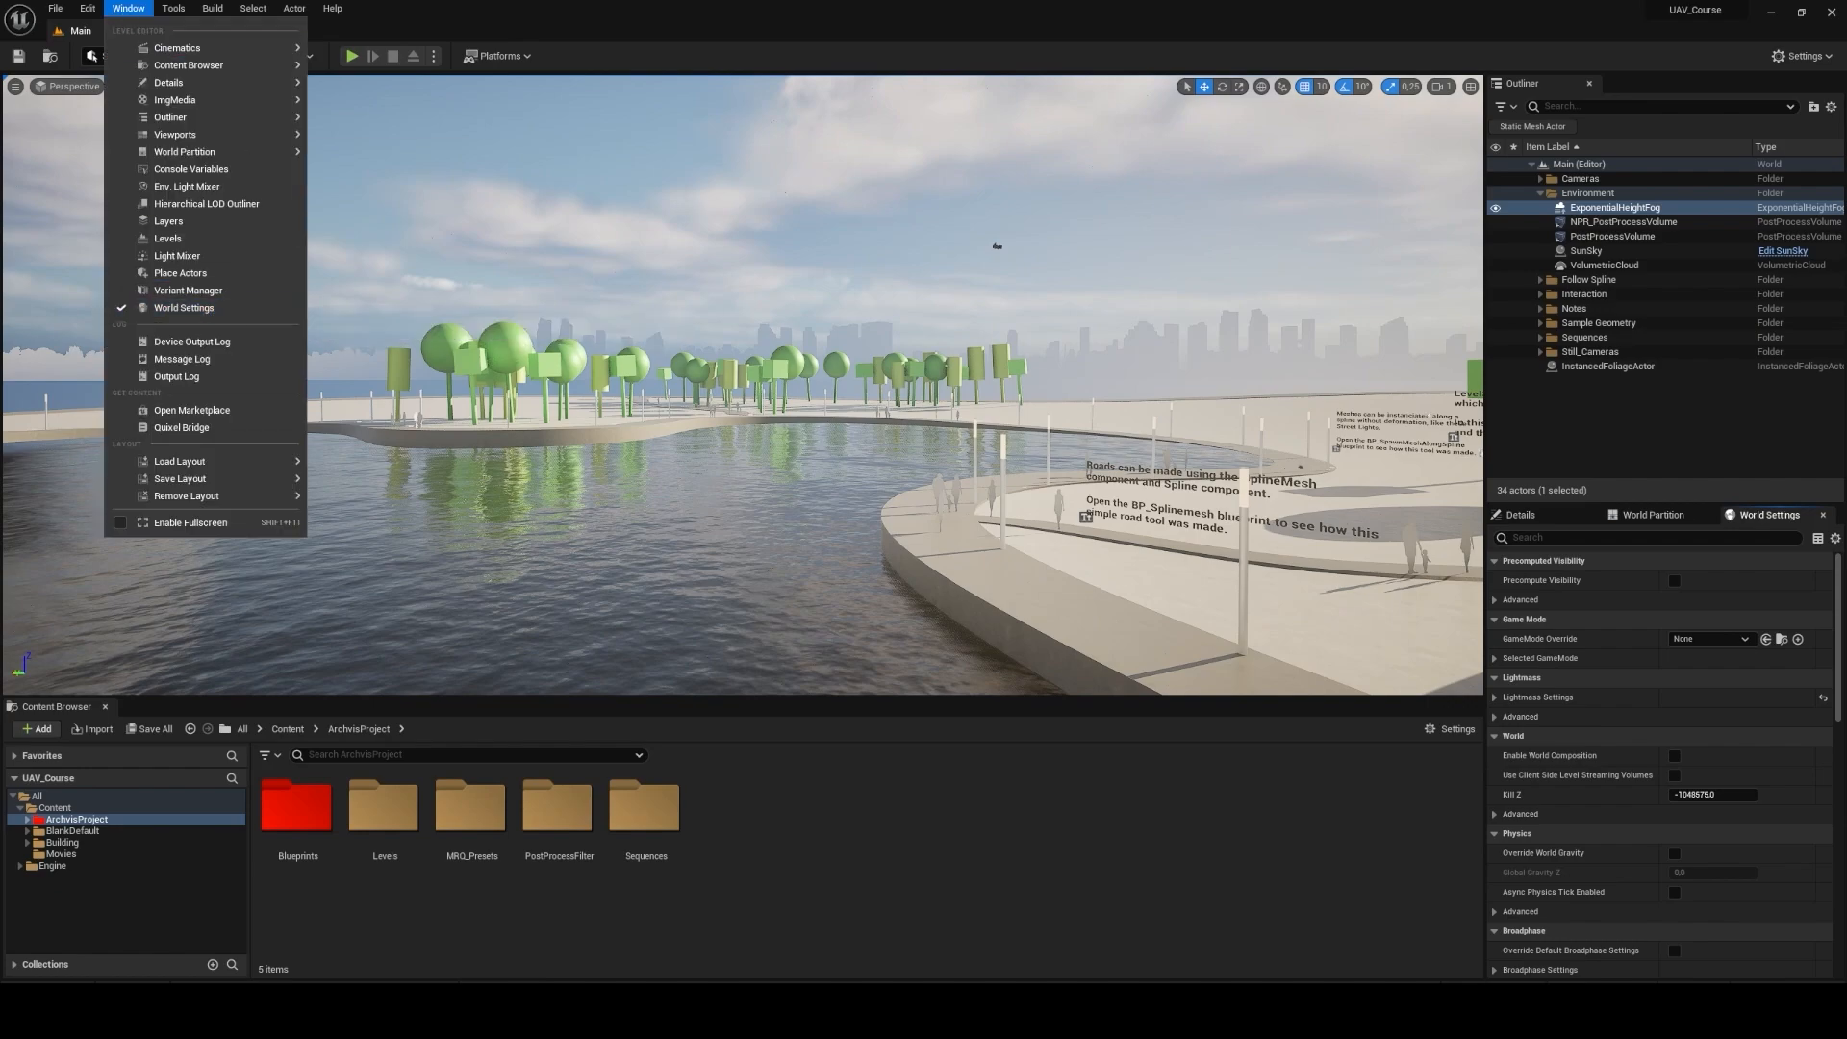
{"action": "left_click", "coordinate": [1645, 516]}
{"action": "left_click", "coordinate": [1736, 518]}
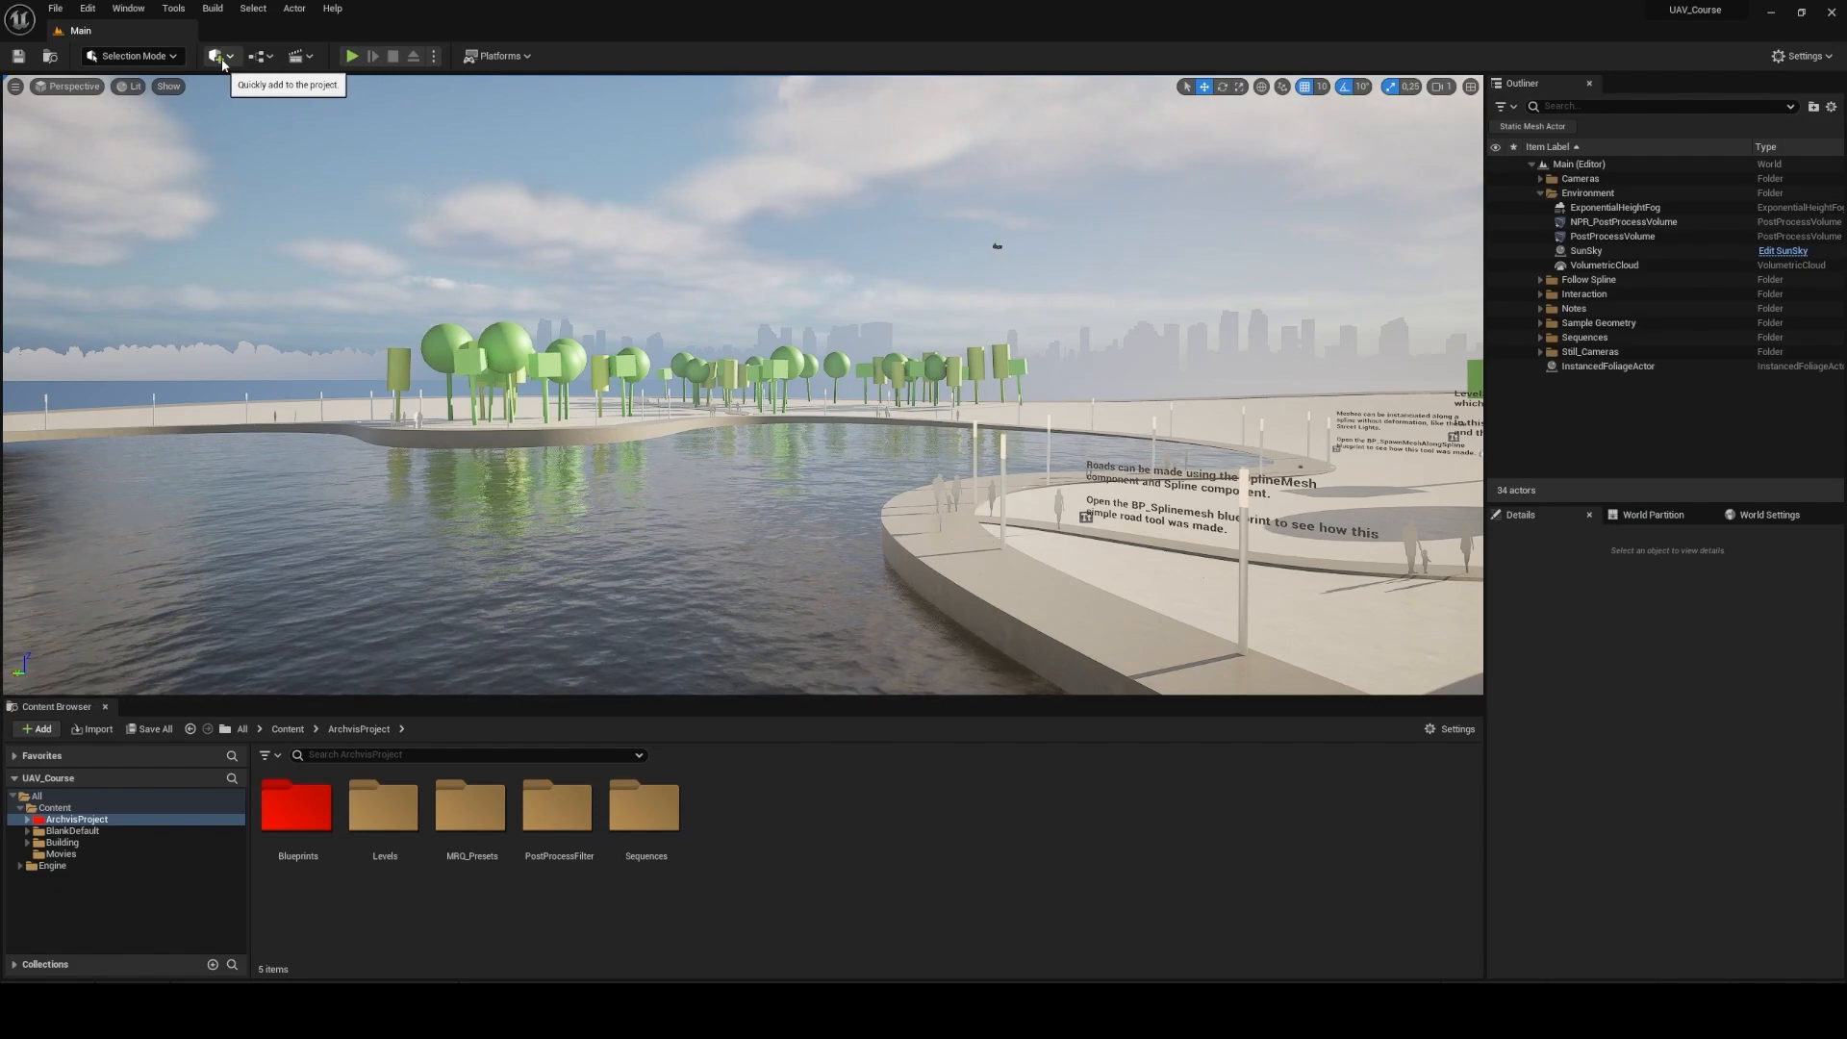
Step: Add a Rect Light to the scene and focus the view on it
{"action": "left_click", "coordinate": [218, 57]}
{"action": "mouse_move", "coordinate": [252, 223]}
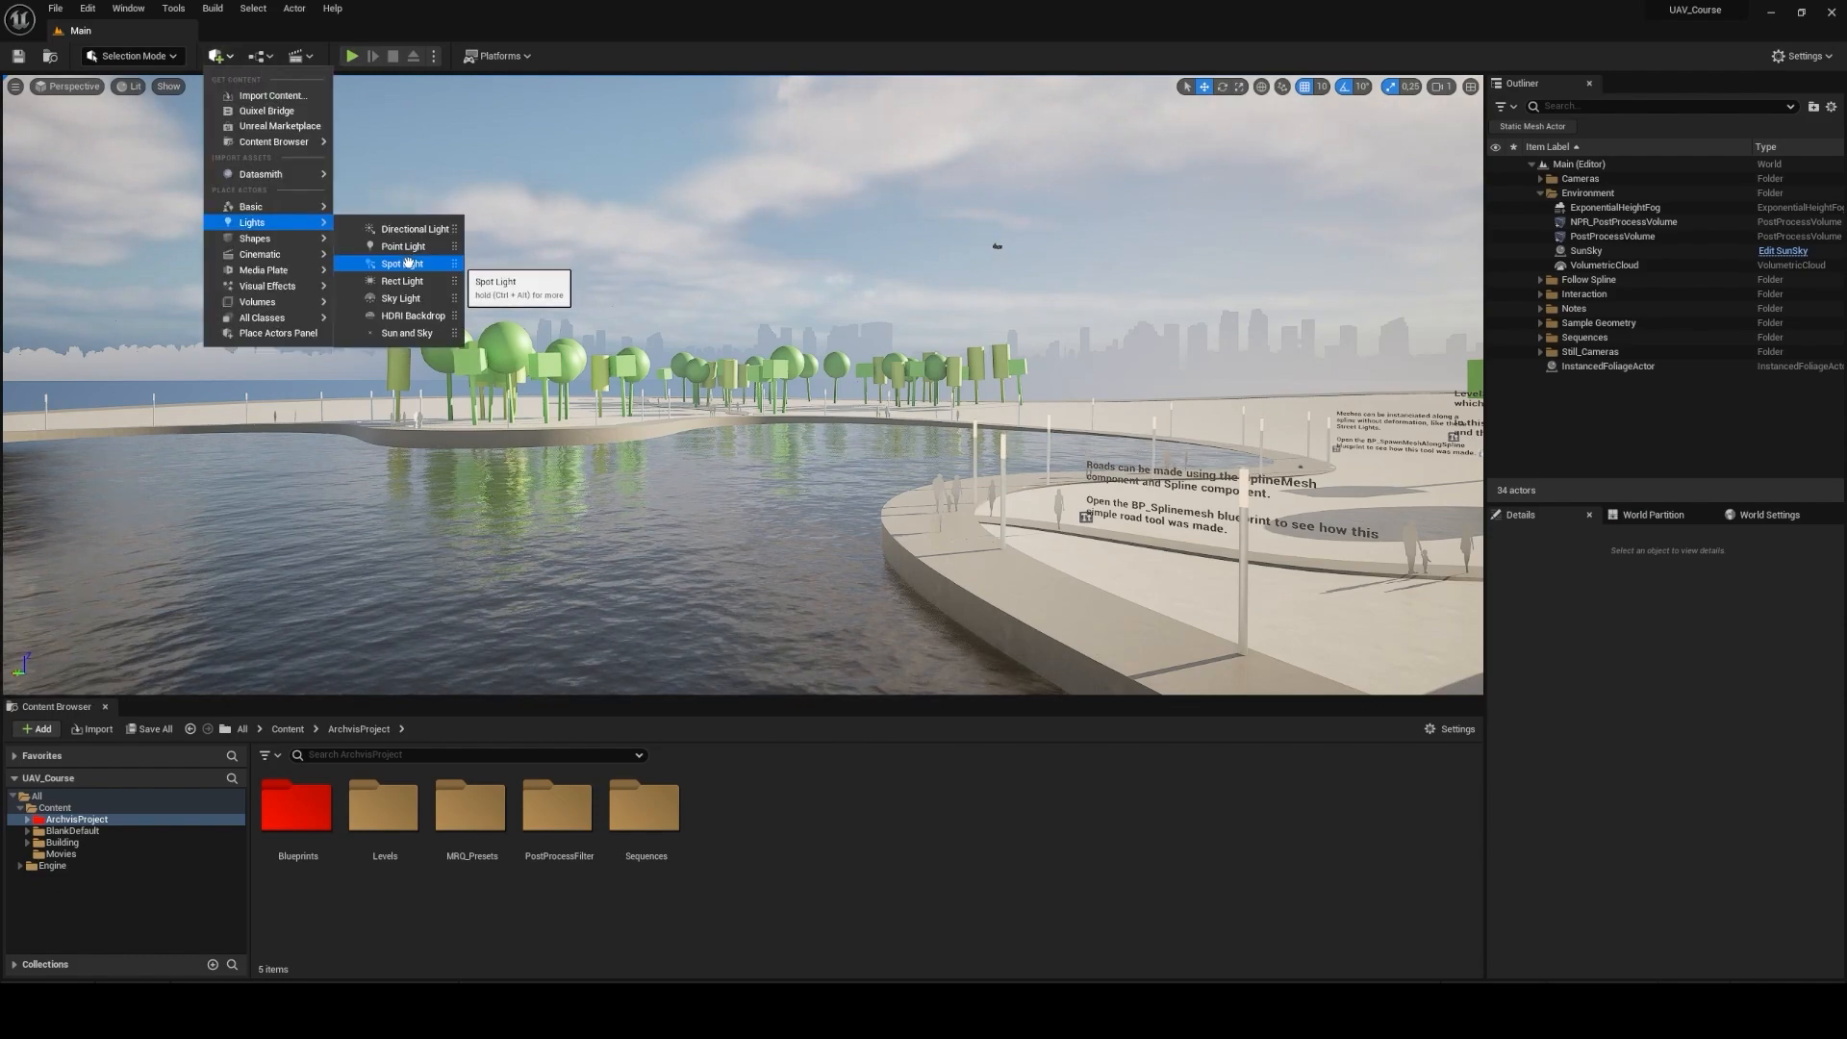
{"action": "left_click", "coordinate": [407, 280]}
{"action": "key", "text": "f"}
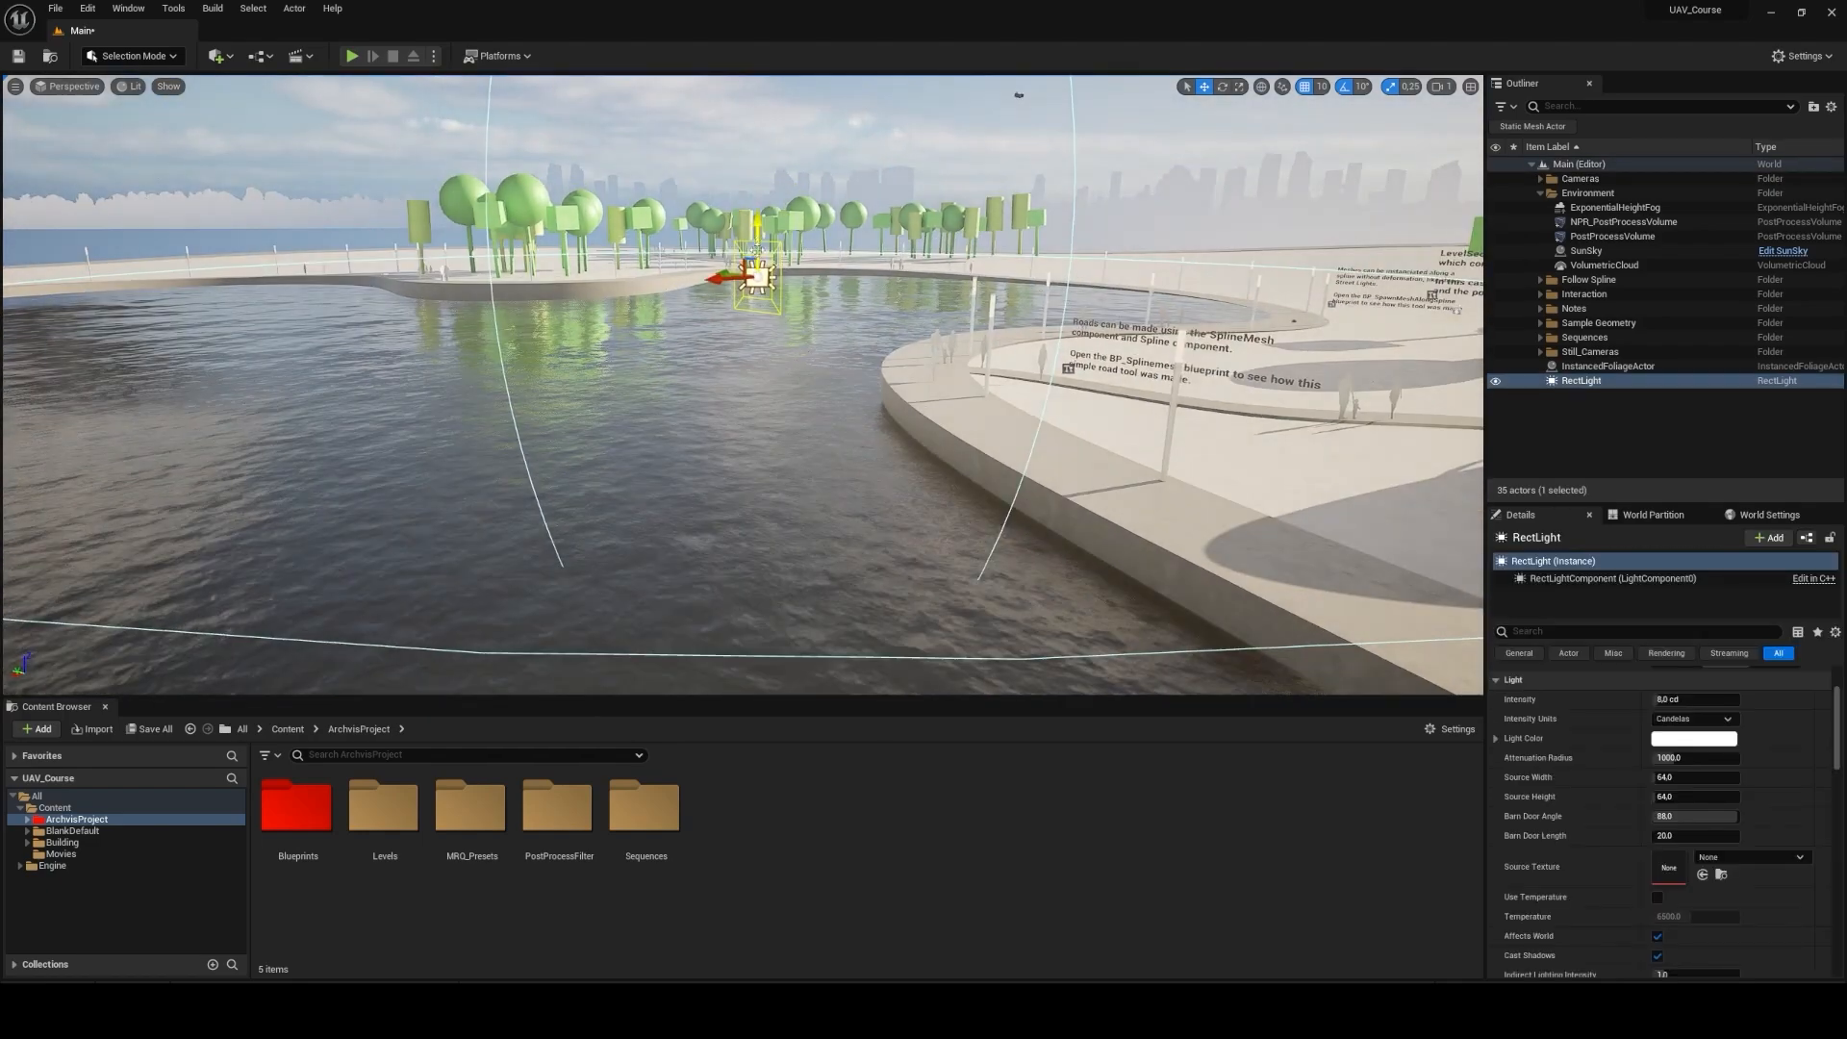
Step: Try rotating the Rect Light above the water with the rotation gizmo
{"action": "key", "text": "e"}
{"action": "left_click_drag", "start_coordinate": [714, 415], "coordinate": [701, 510]}
{"action": "right_click_drag", "start_coordinate": [716, 423], "coordinate": [709, 539]}
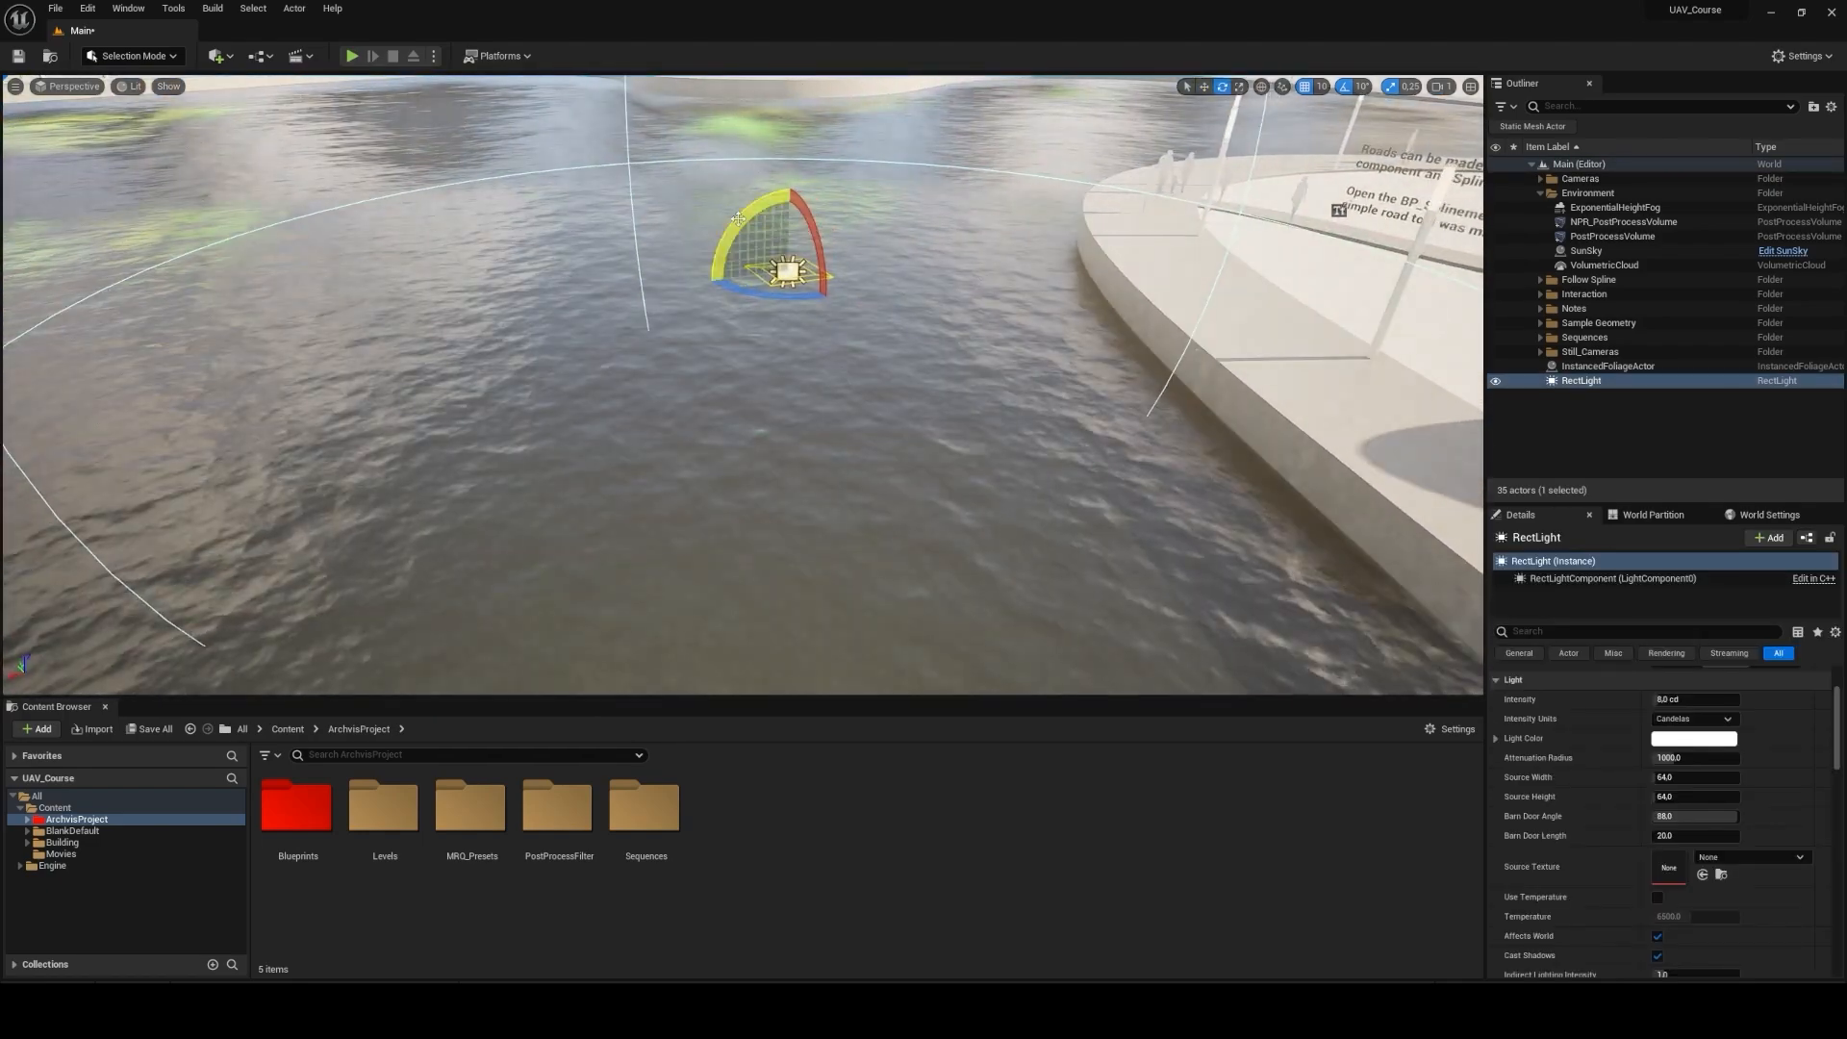
{"action": "left_click_drag", "start_coordinate": [734, 222], "coordinate": [856, 261]}
{"action": "right_click_drag", "start_coordinate": [856, 289], "coordinate": [971, 274]}
Step: Move the Rect Light from the water onto the paved bank and raise its intensity to about 140 cd
{"action": "key", "text": "w"}
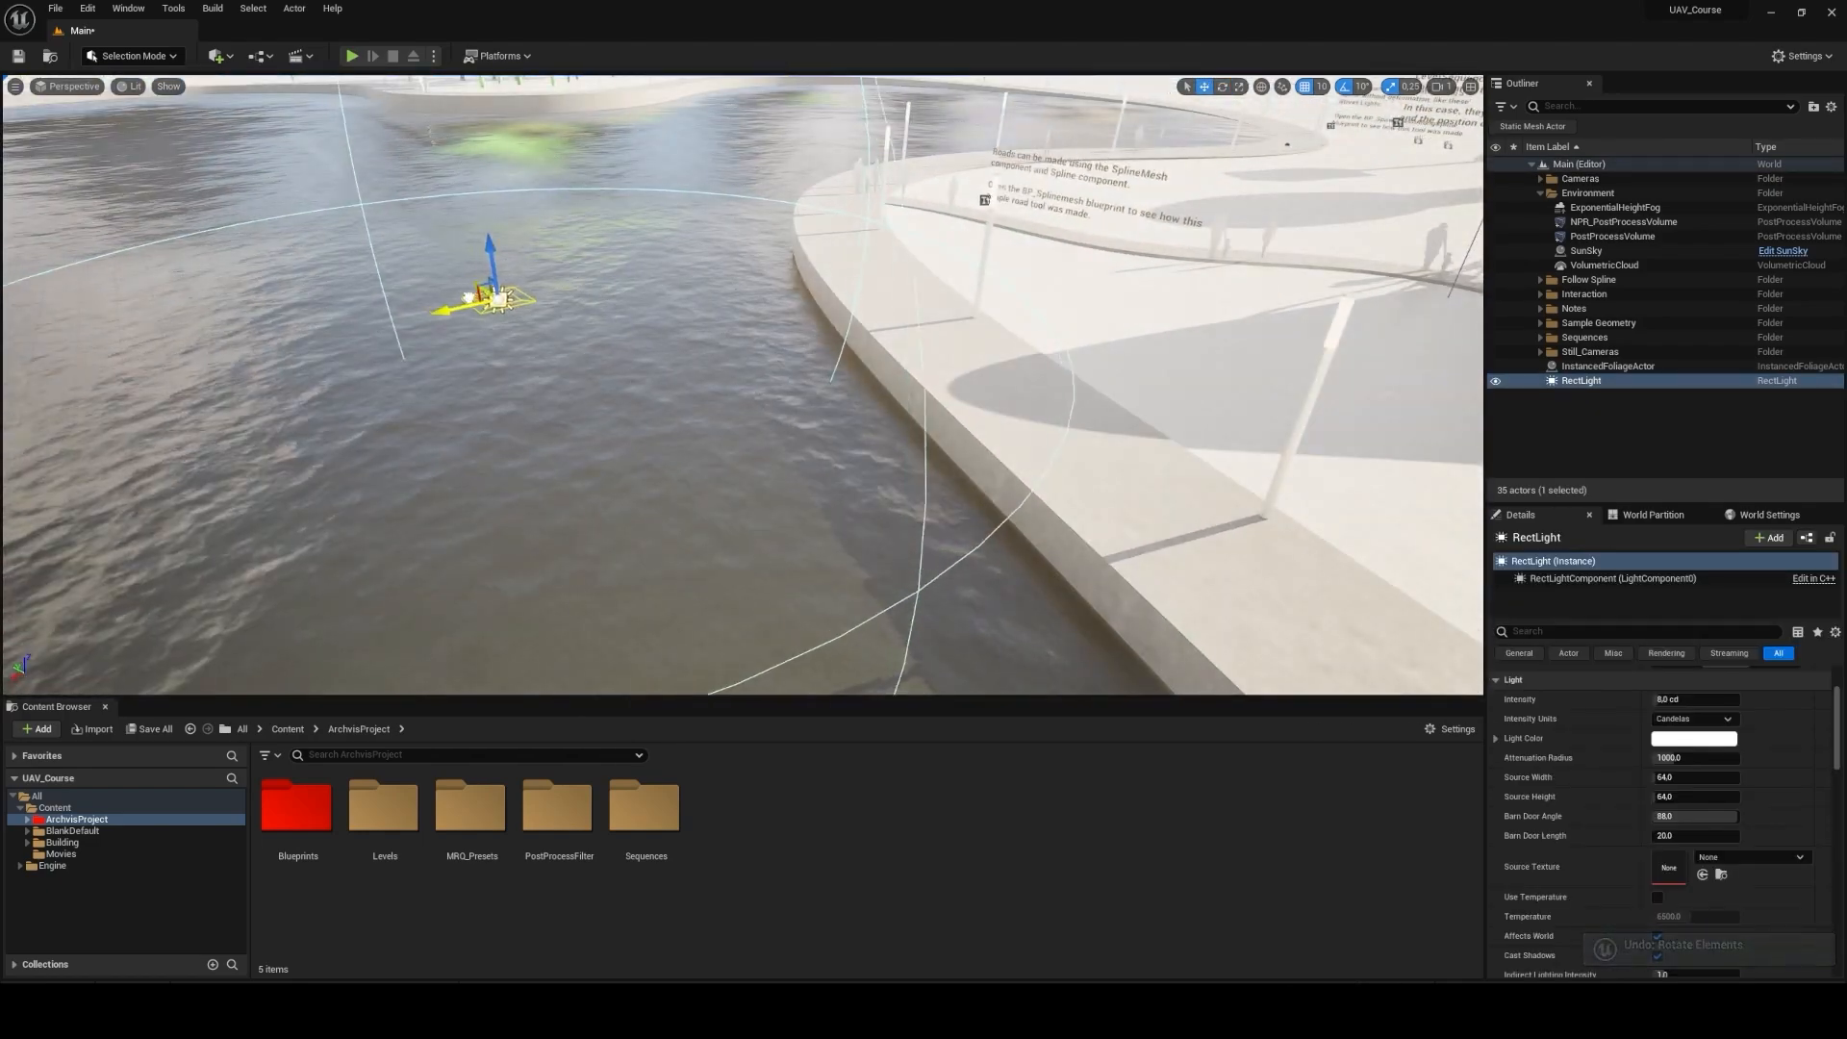
{"action": "left_click_drag", "start_coordinate": [474, 300], "coordinate": [1179, 342]}
{"action": "right_click_drag", "start_coordinate": [1179, 342], "coordinate": [909, 357]}
{"action": "left_click_drag", "start_coordinate": [385, 166], "coordinate": [1024, 356]}
{"action": "left_click_drag", "start_coordinate": [1675, 699], "coordinate": [1737, 699]}
Step: Rotate the Rect Light by -180 degrees and lower it close to the dark paving
{"action": "key", "text": "e"}
{"action": "left_click_drag", "start_coordinate": [1053, 438], "coordinate": [1034, 568]}
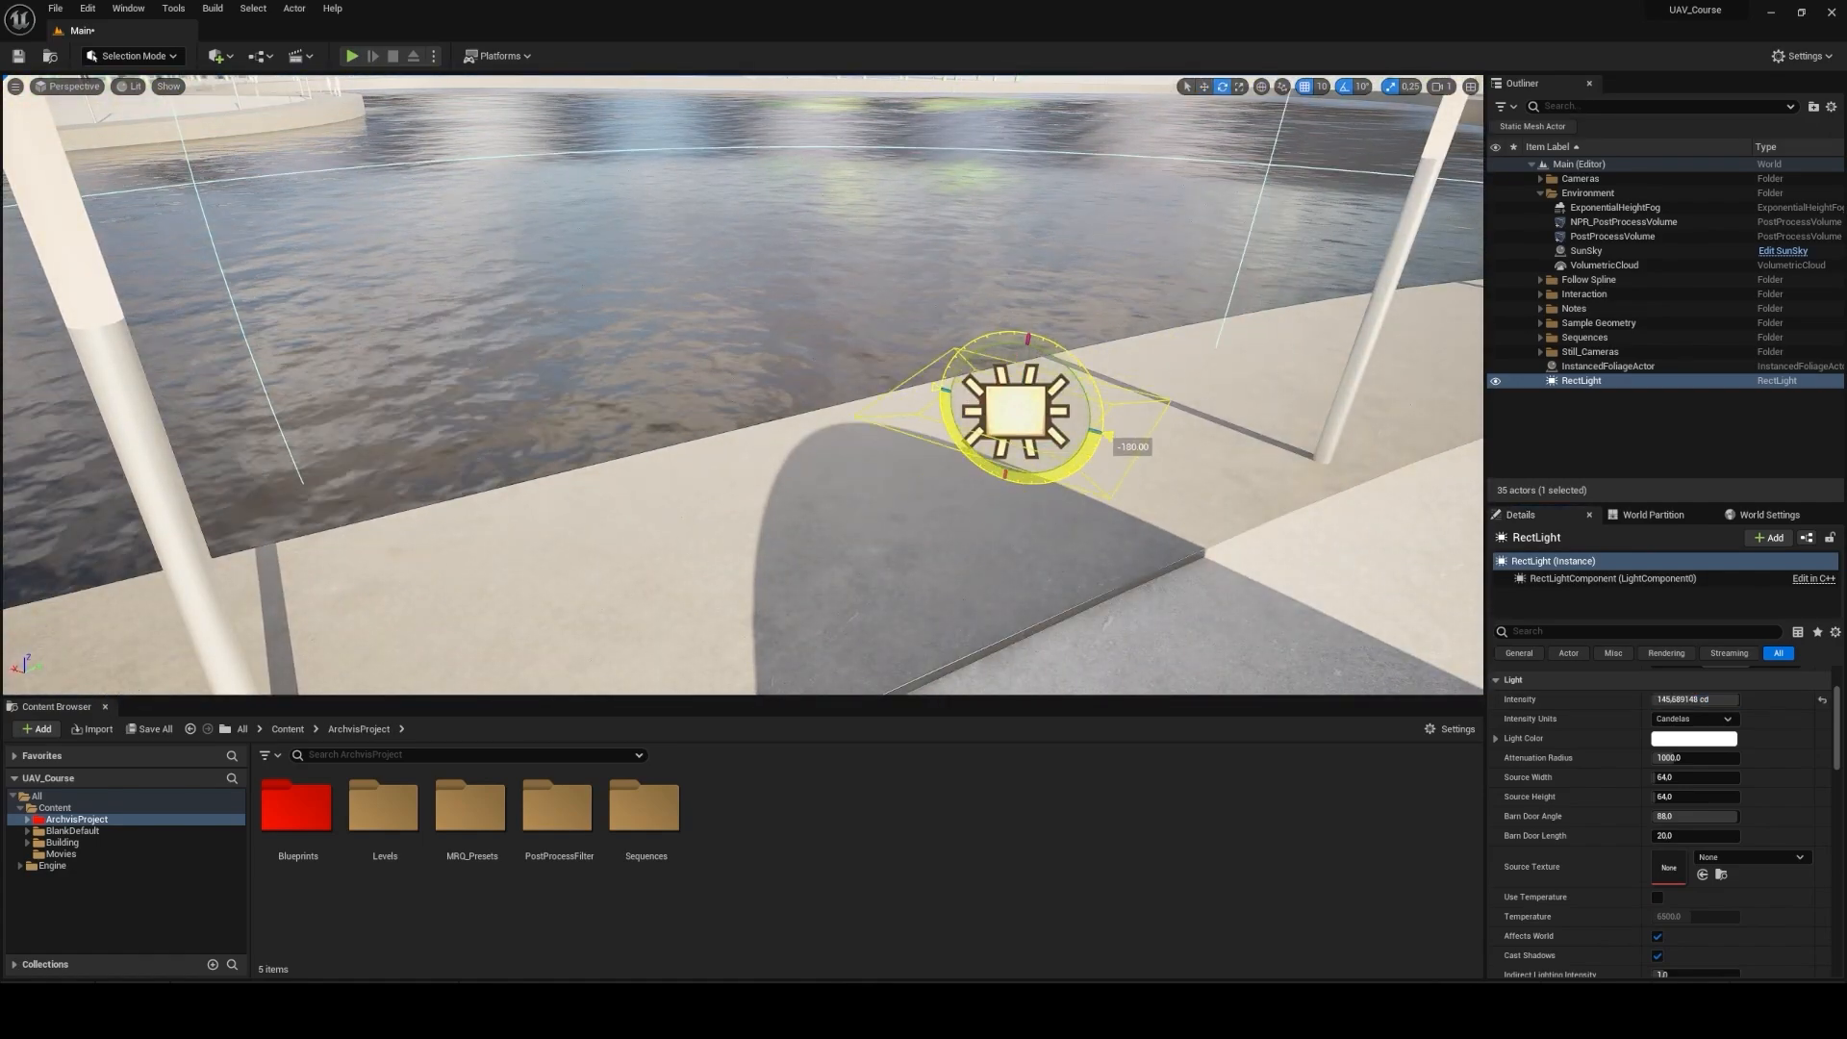
{"action": "mouse_move", "coordinate": [1034, 567]}
{"action": "right_mouse_down"}
{"action": "mouse_move", "coordinate": [1049, 461]}
{"action": "mouse_move", "coordinate": [1044, 567]}
{"action": "right_mouse_up"}
{"action": "key", "text": "w"}
{"action": "left_click_drag", "start_coordinate": [917, 322], "coordinate": [912, 370]}
{"action": "right_click_drag", "start_coordinate": [912, 370], "coordinate": [937, 337]}
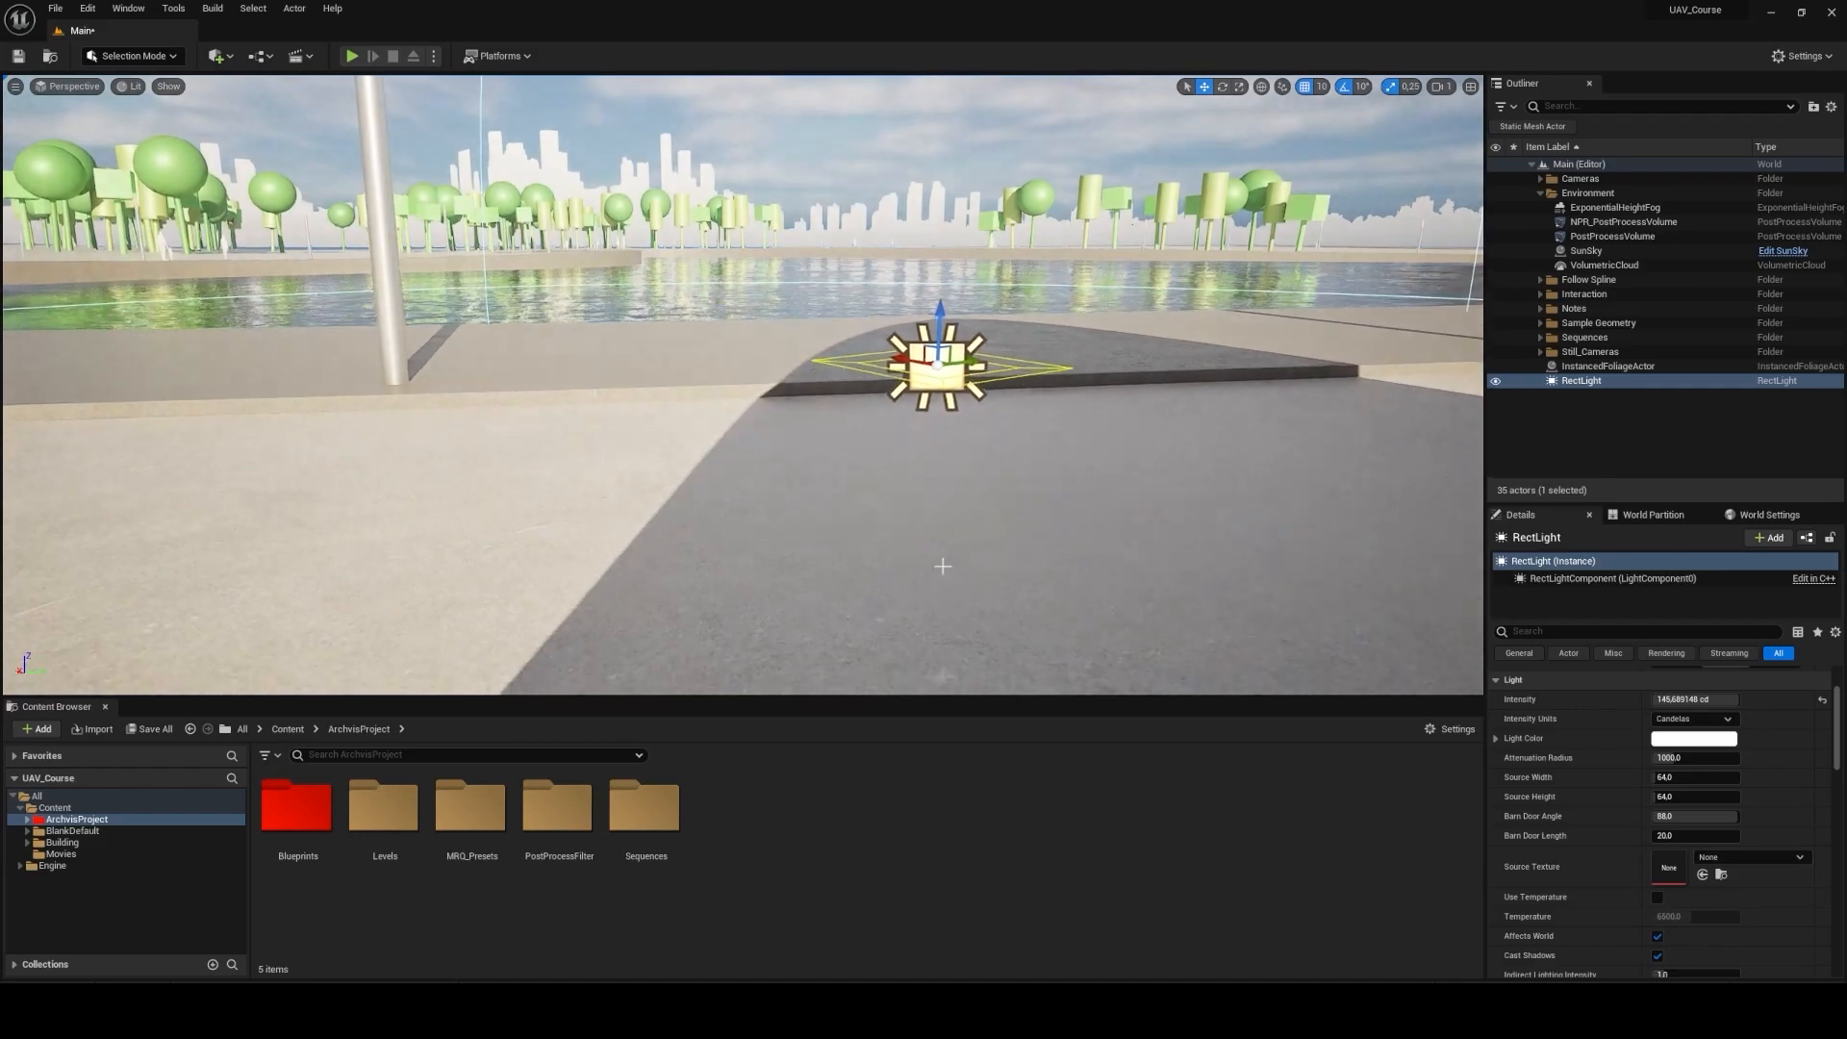
{"action": "key", "text": "e"}
{"action": "left_click_drag", "start_coordinate": [974, 313], "coordinate": [983, 332]}
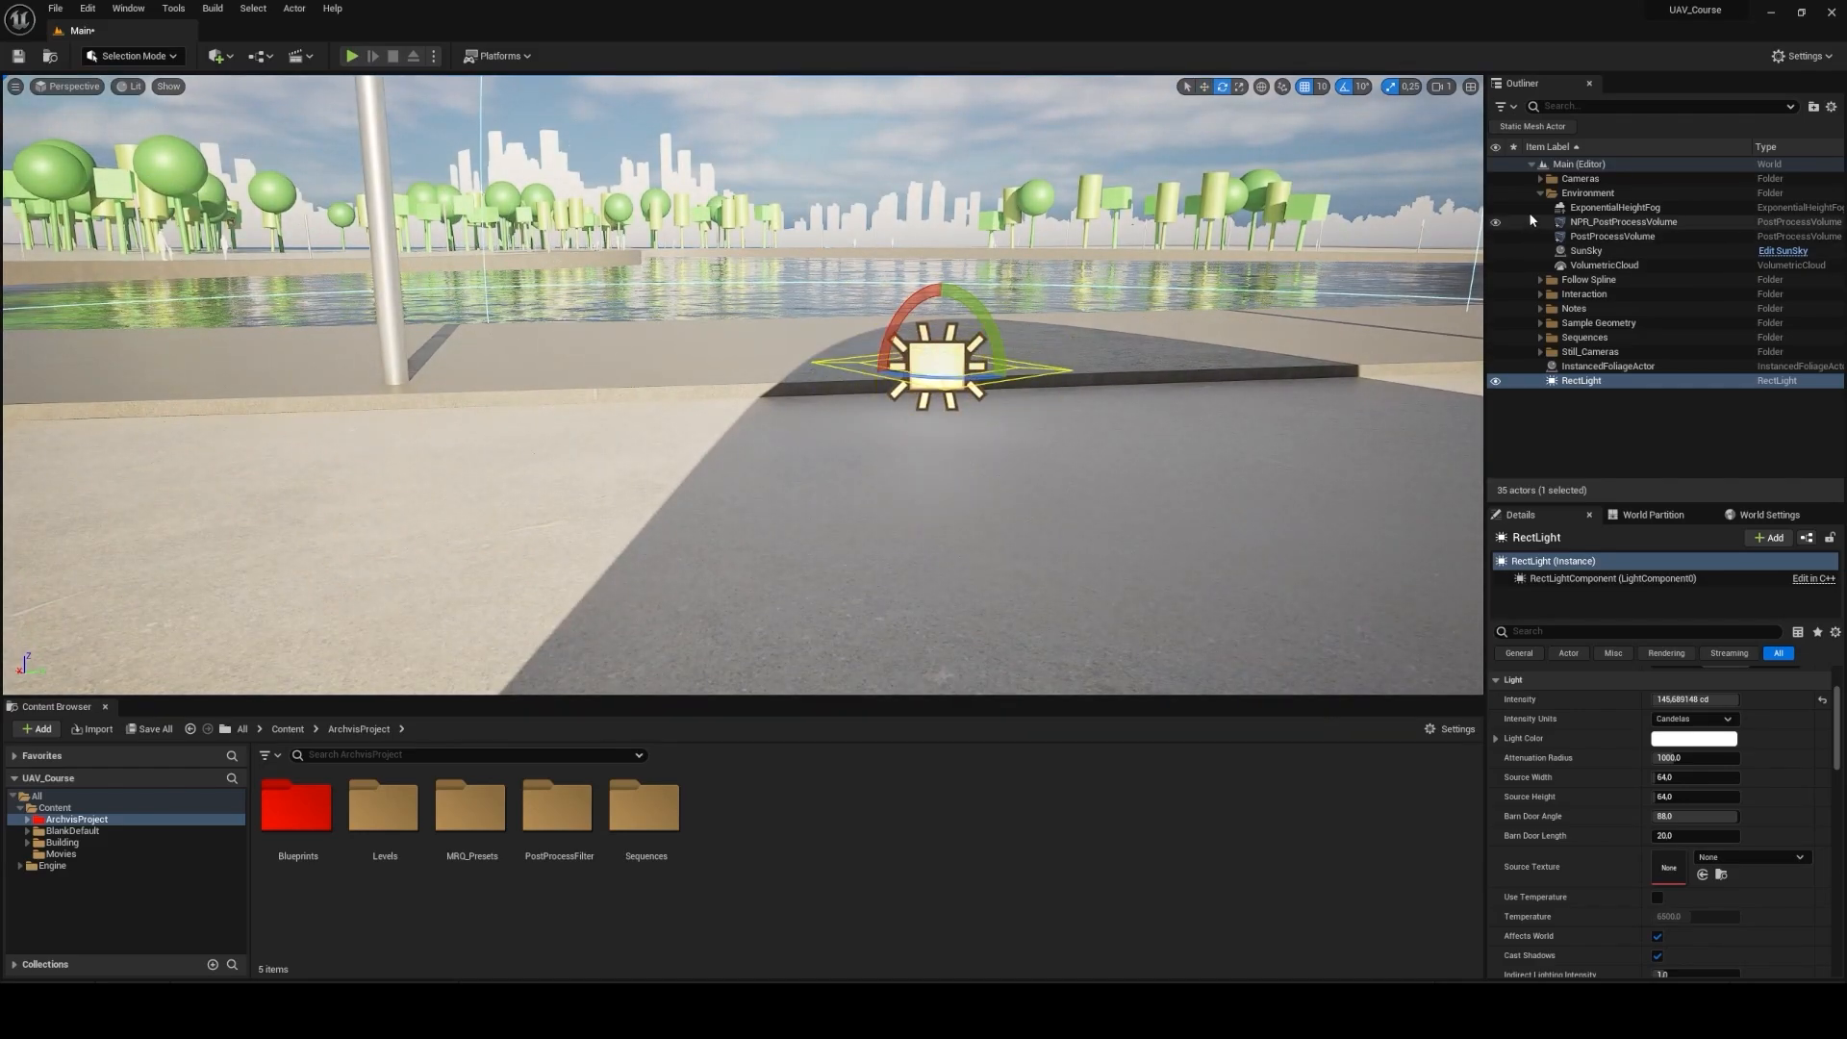
Step: Hide the SunSky actor so the Rect Light illuminates the darkened scene
{"action": "left_click", "coordinate": [1597, 208]}
{"action": "left_click", "coordinate": [1585, 250]}
{"action": "left_click", "coordinate": [1496, 252]}
{"action": "right_click_drag", "start_coordinate": [904, 433], "coordinate": [945, 423]}
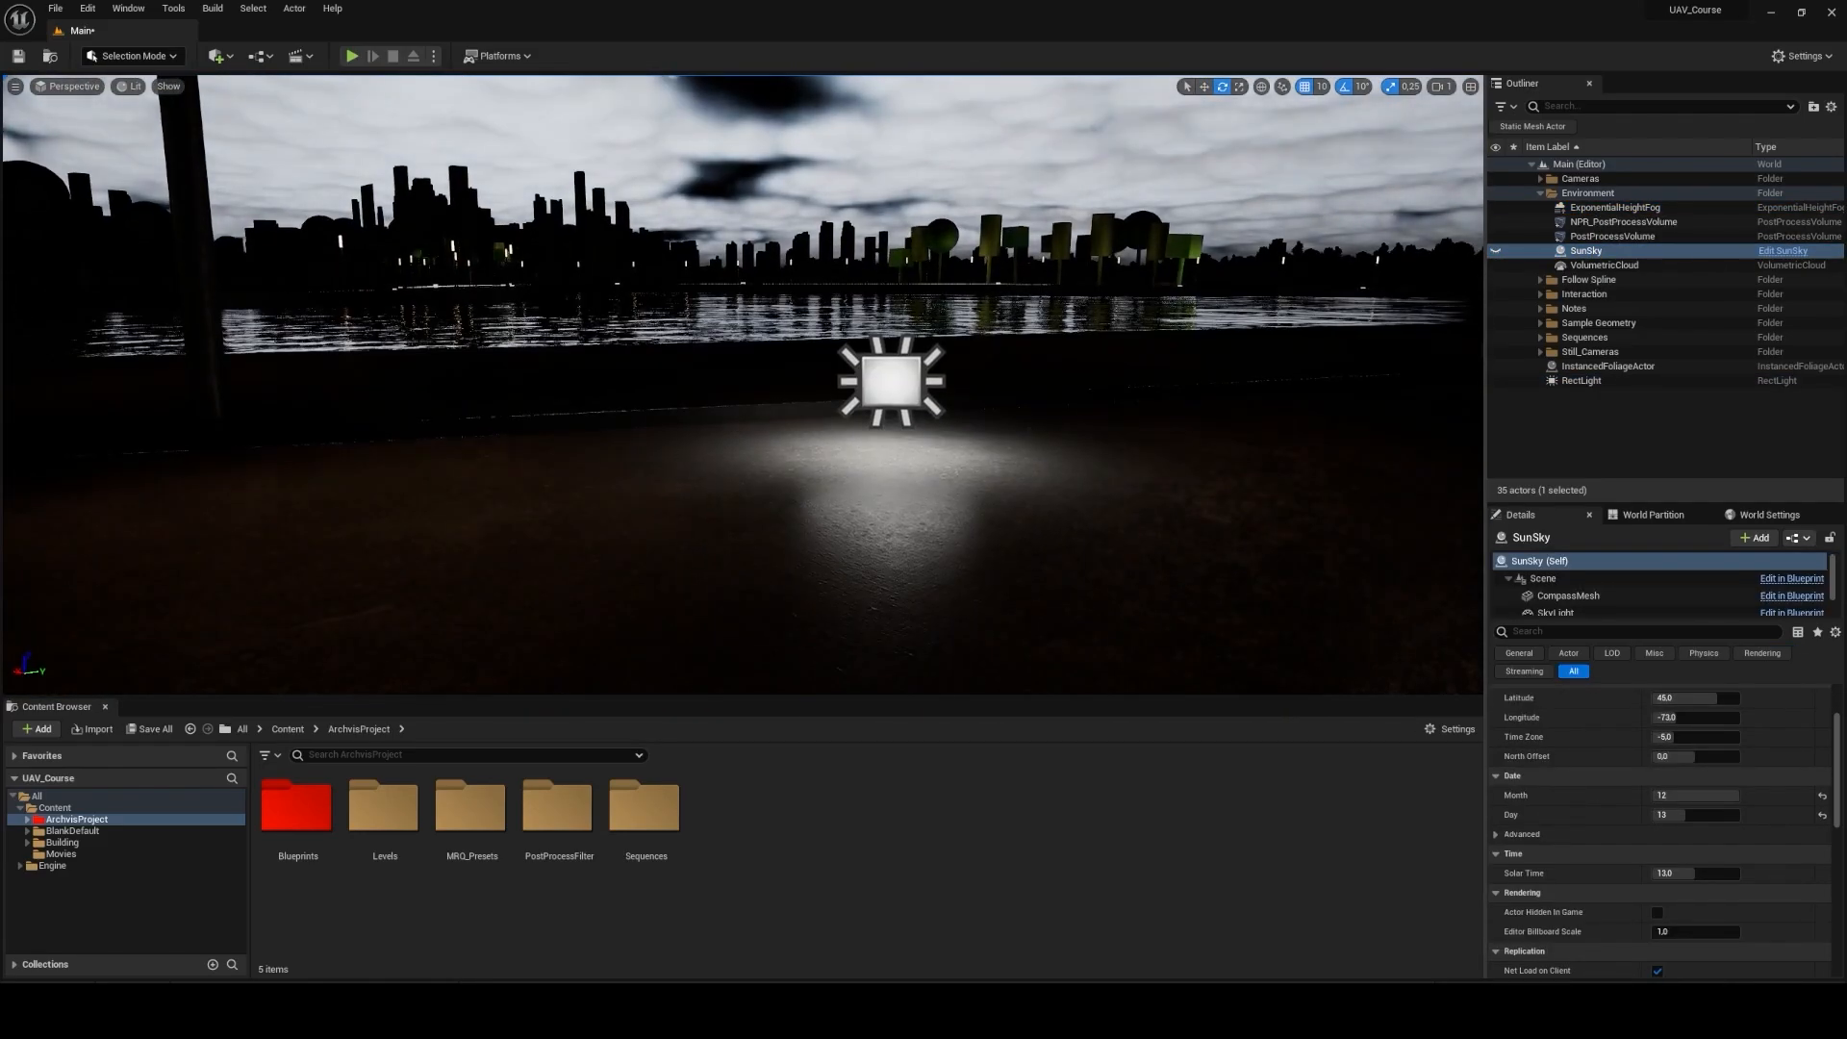
Step: Select the Rect Light and examine its illumination on the ground from different angles
{"action": "left_click", "coordinate": [909, 399]}
{"action": "key", "text": "w"}
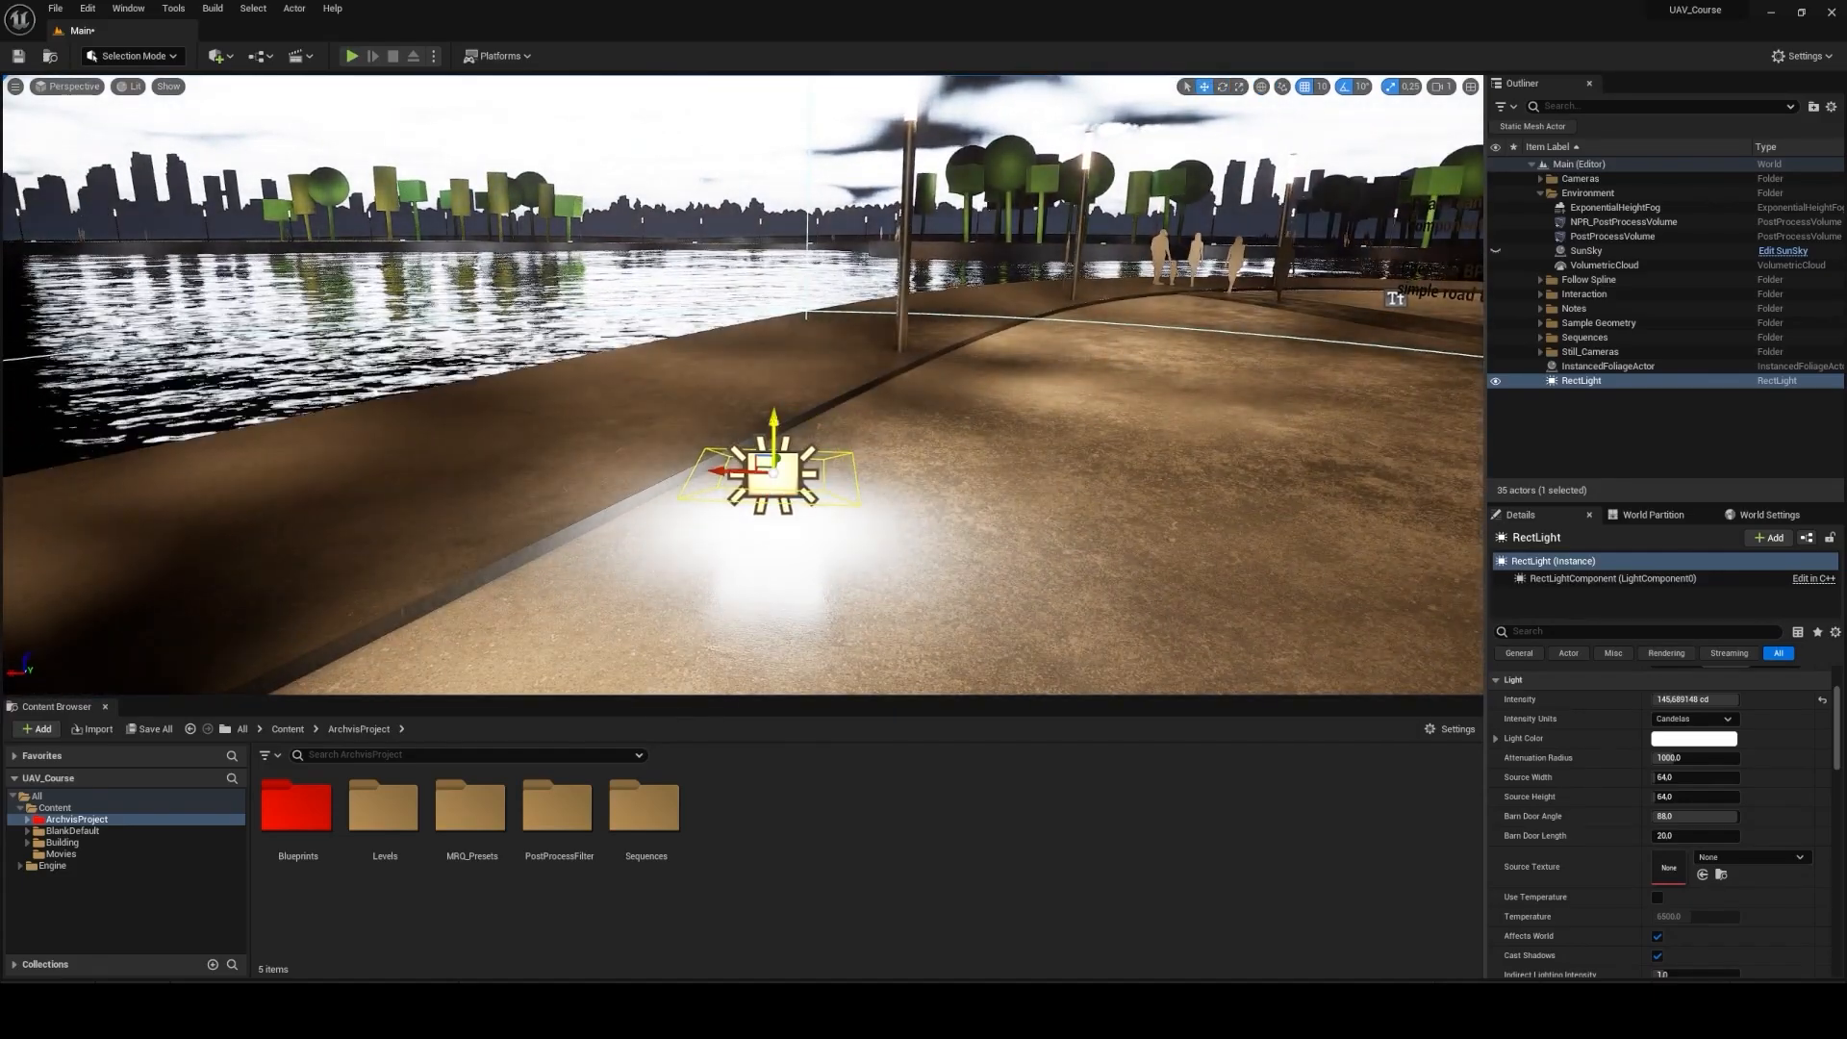
{"action": "right_click_drag", "start_coordinate": [776, 424], "coordinate": [885, 501]}
{"action": "right_click", "coordinate": [730, 388]}
{"action": "right_click_drag", "start_coordinate": [549, 503], "coordinate": [664, 404]}
{"action": "left_click", "coordinate": [775, 575]}
{"action": "right_click_drag", "start_coordinate": [776, 574], "coordinate": [692, 548]}
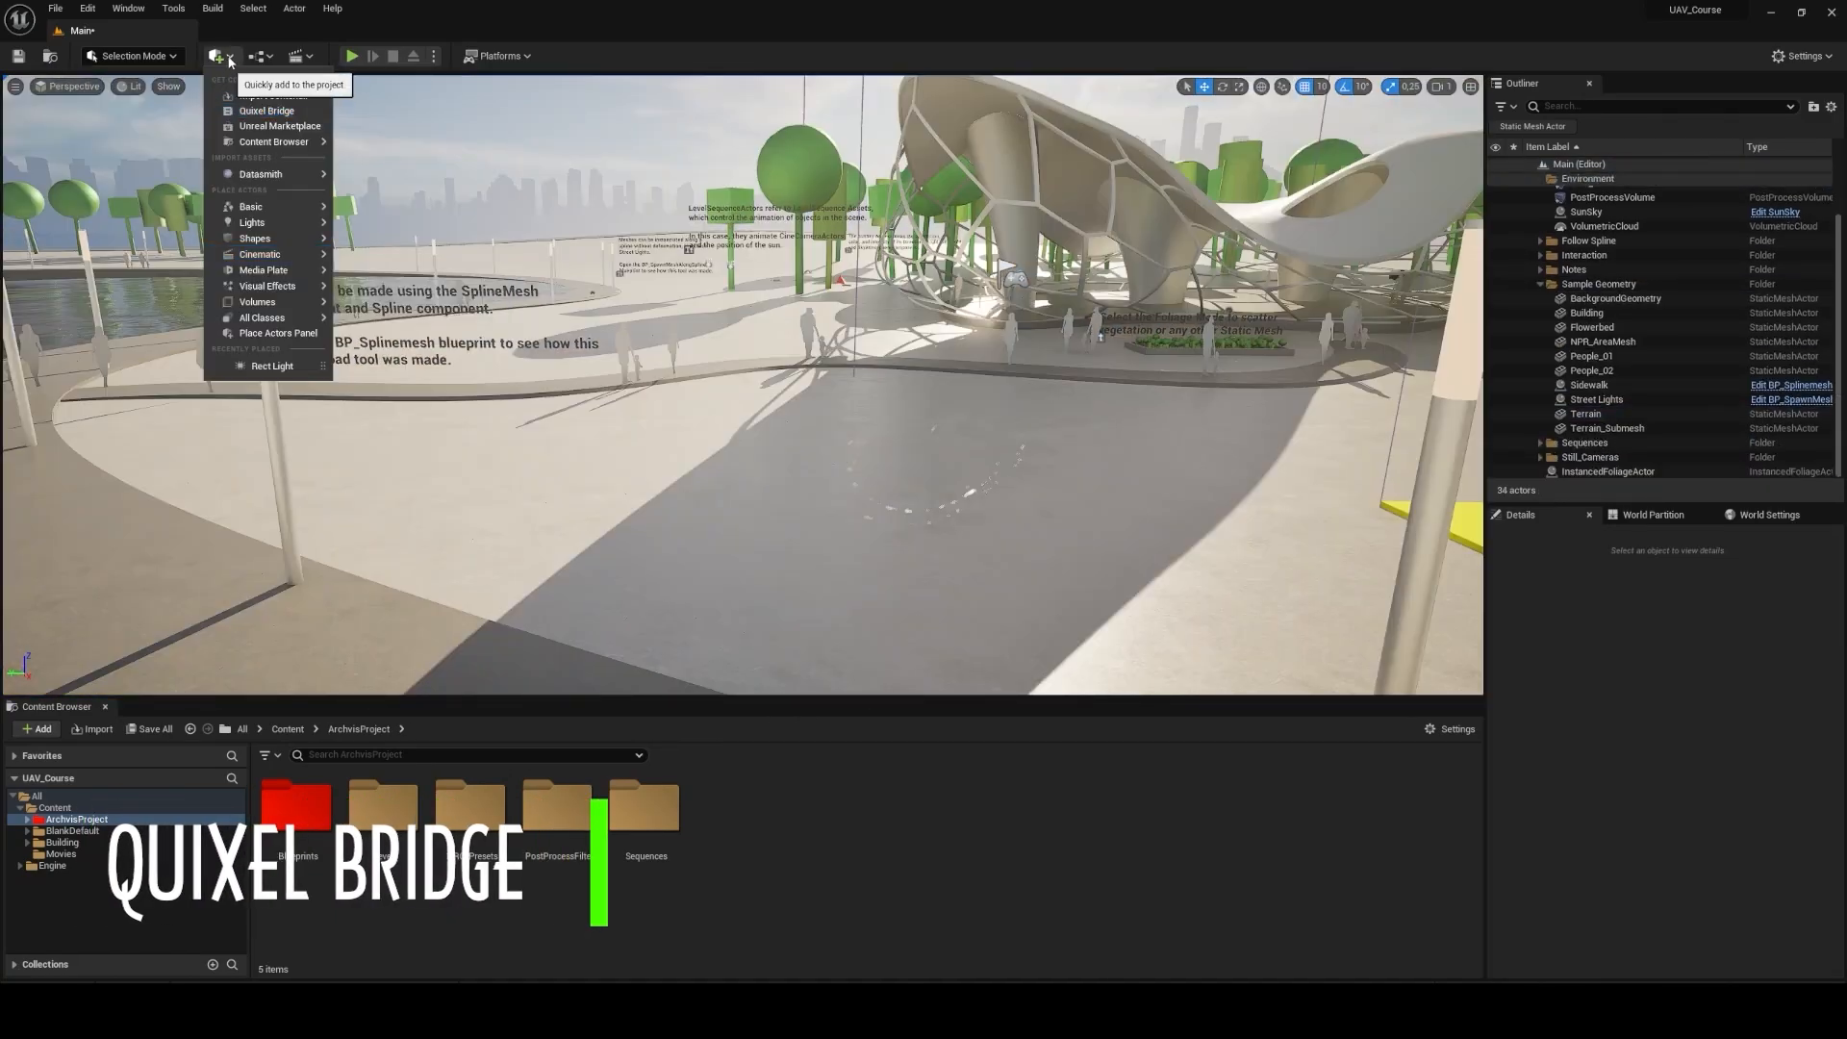
Step: Open Quixel Bridge and check the account sign-in
{"action": "left_click", "coordinate": [267, 111]}
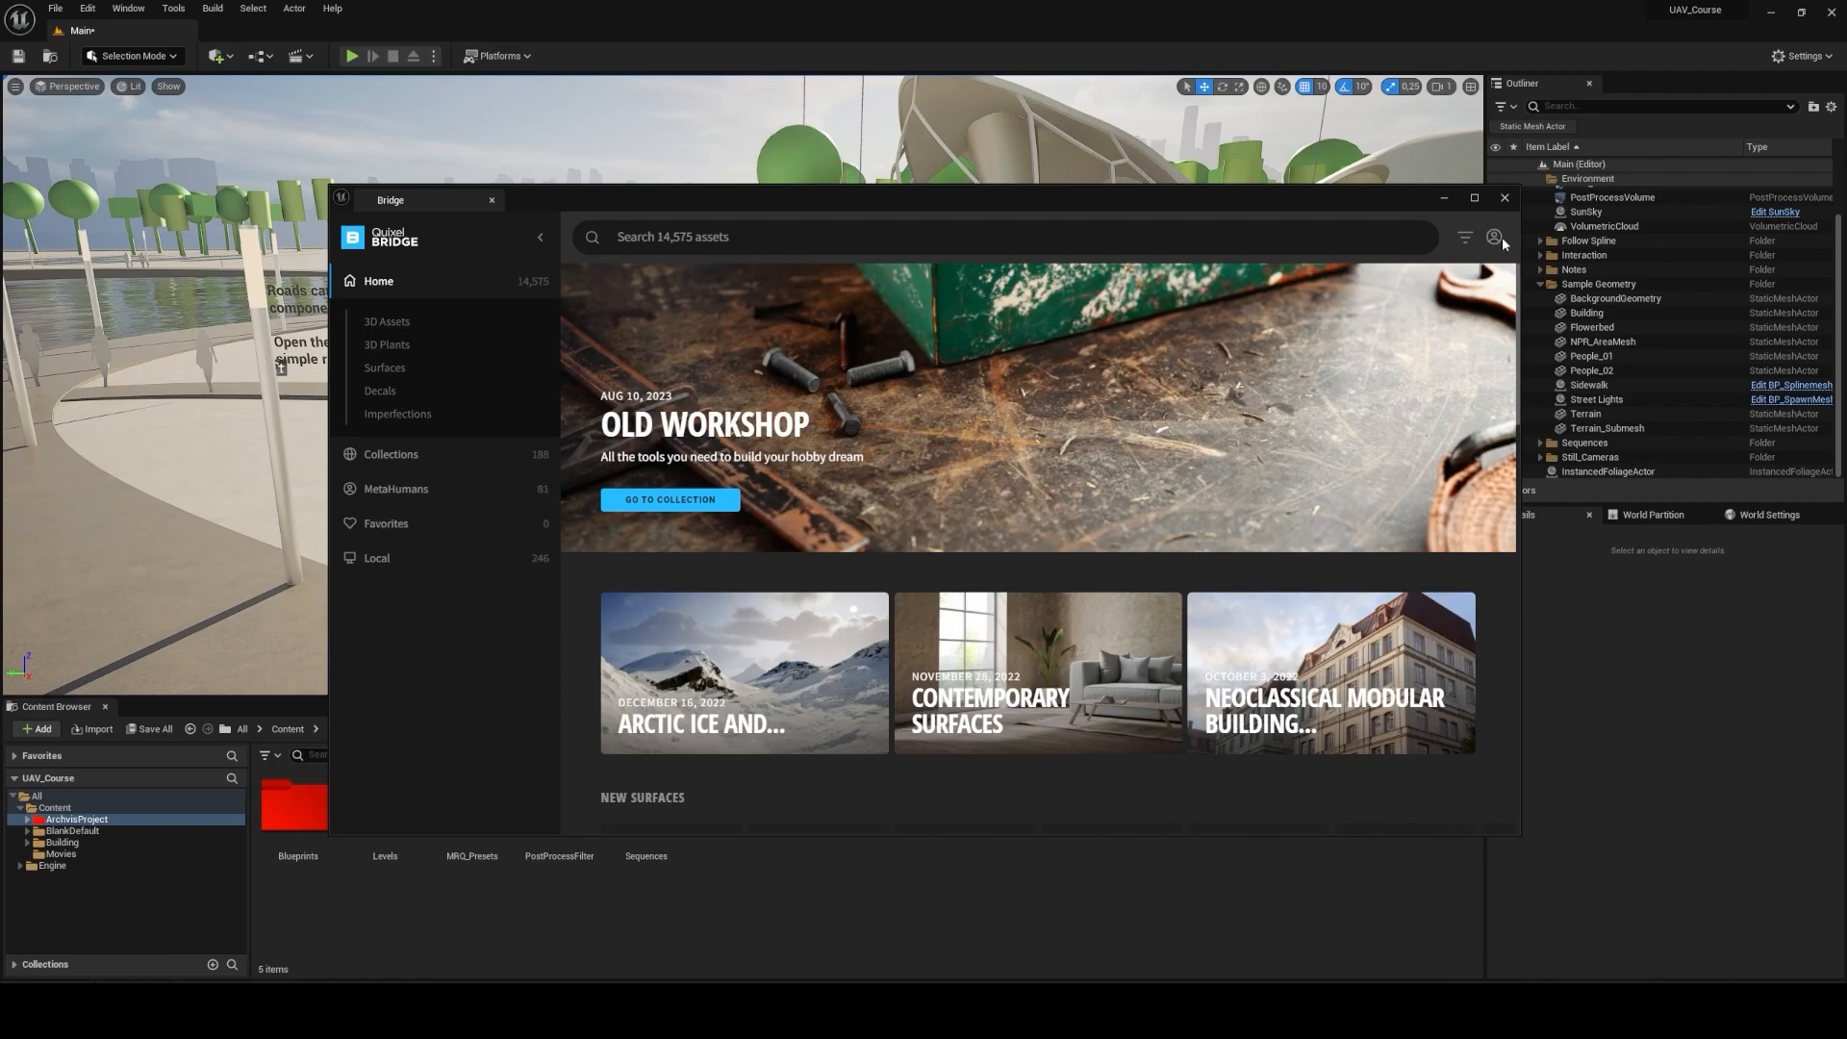
{"action": "left_click", "coordinate": [1495, 237]}
{"action": "left_click", "coordinate": [1493, 236]}
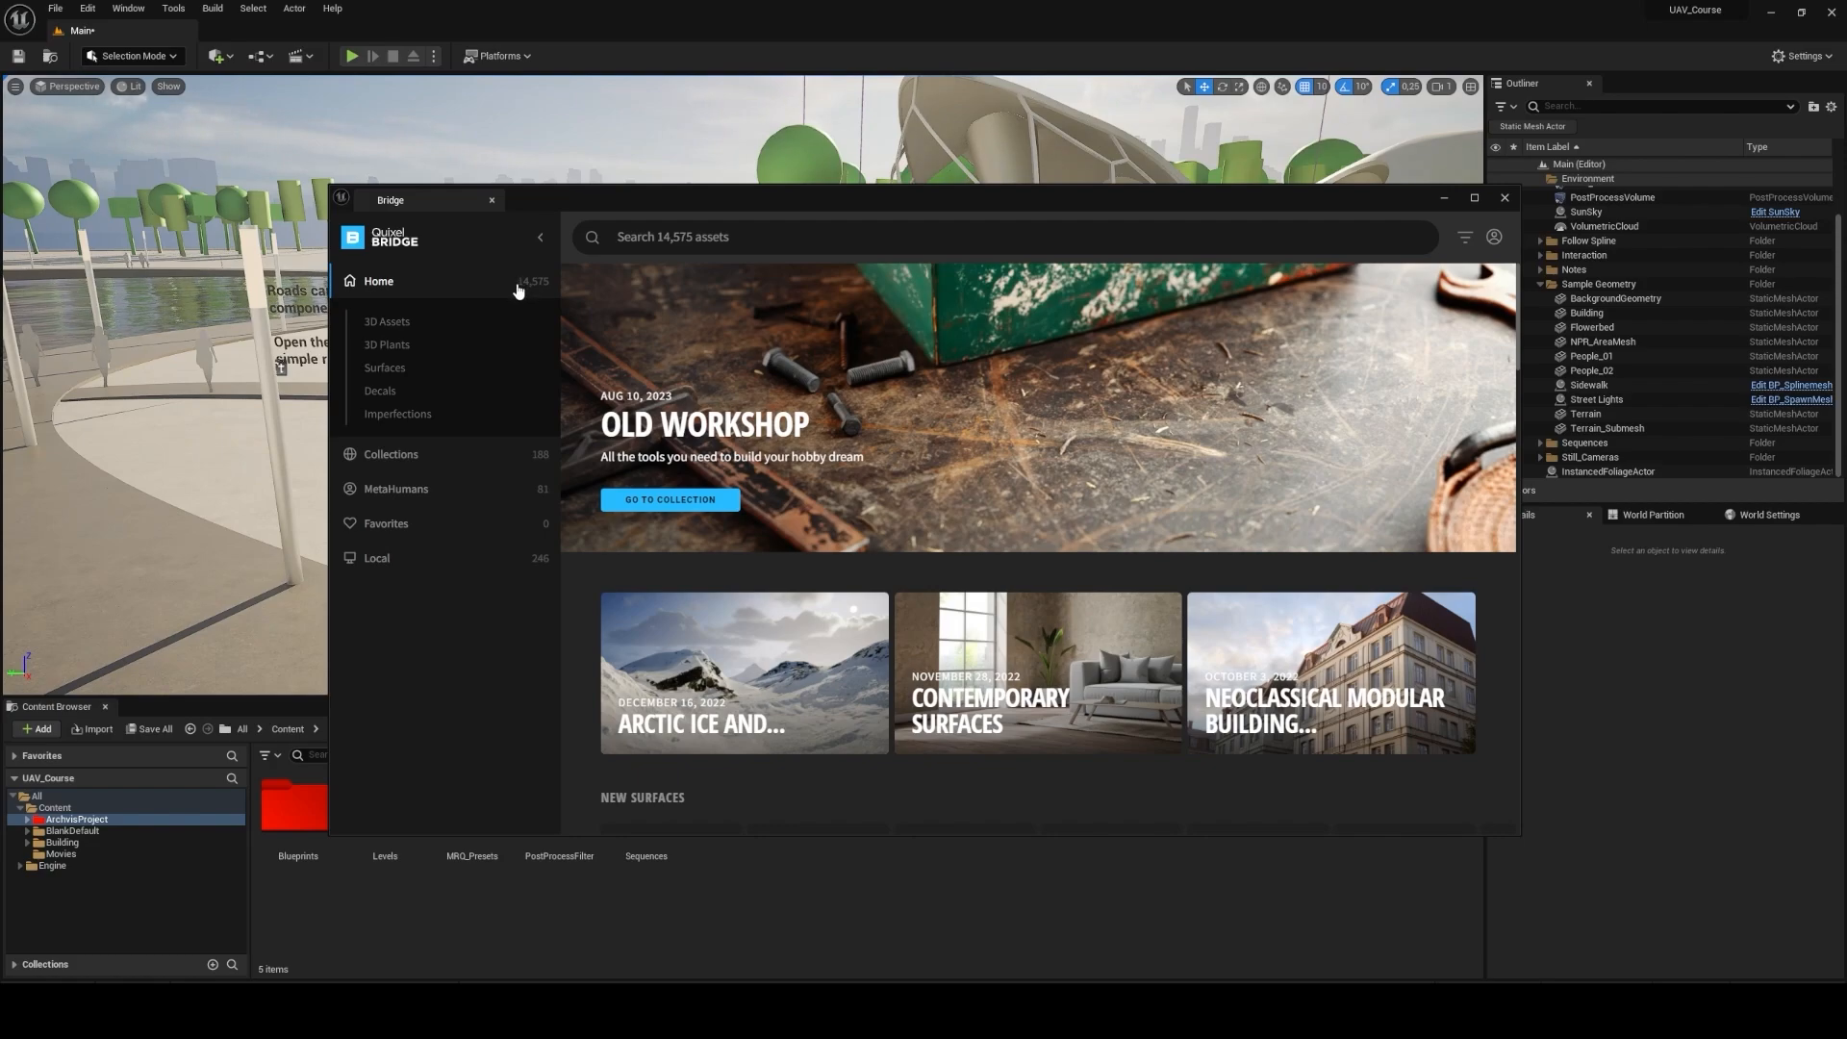
Step: Browse Bridge's 3D Assets, download the Driftwood Trunk in High Quality and add it to the project
{"action": "left_click", "coordinate": [406, 322]}
{"action": "scroll", "coordinate": [847, 519], "scroll_direction": "down", "scroll_amount": 1}
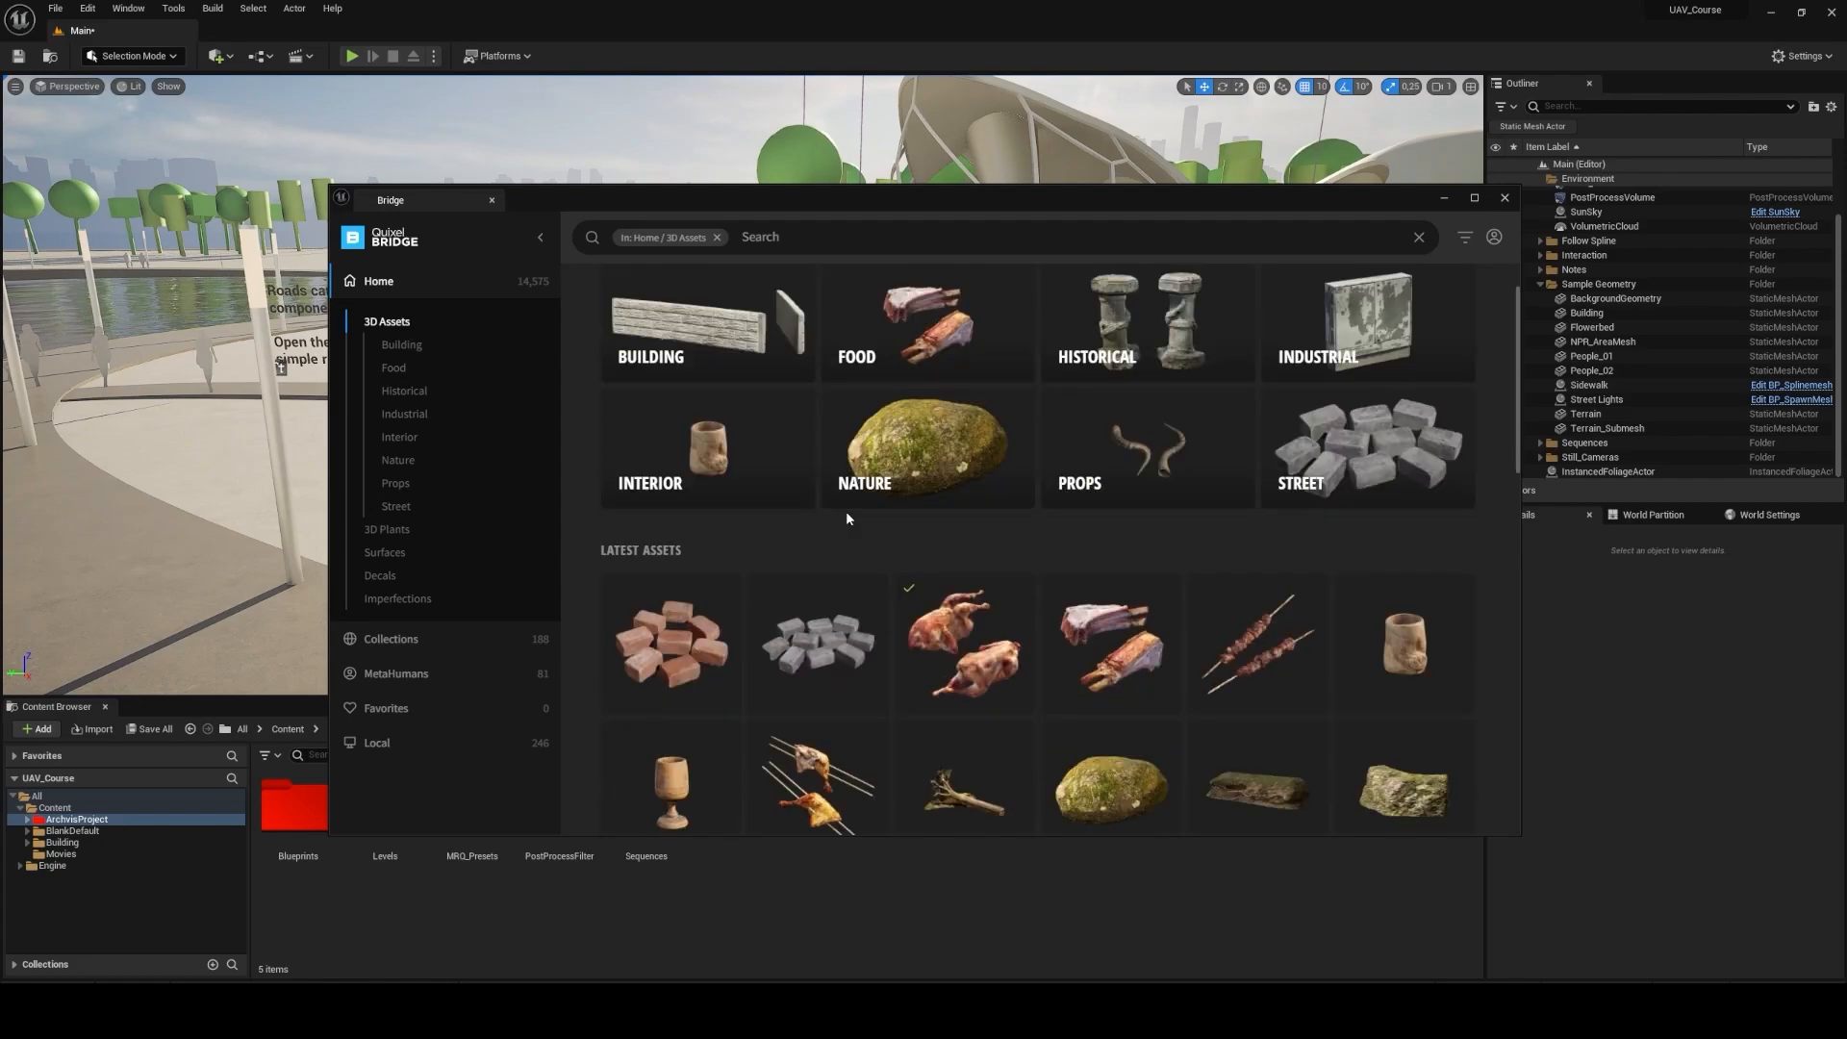
{"action": "scroll", "coordinate": [846, 519], "scroll_direction": "down", "scroll_amount": 5}
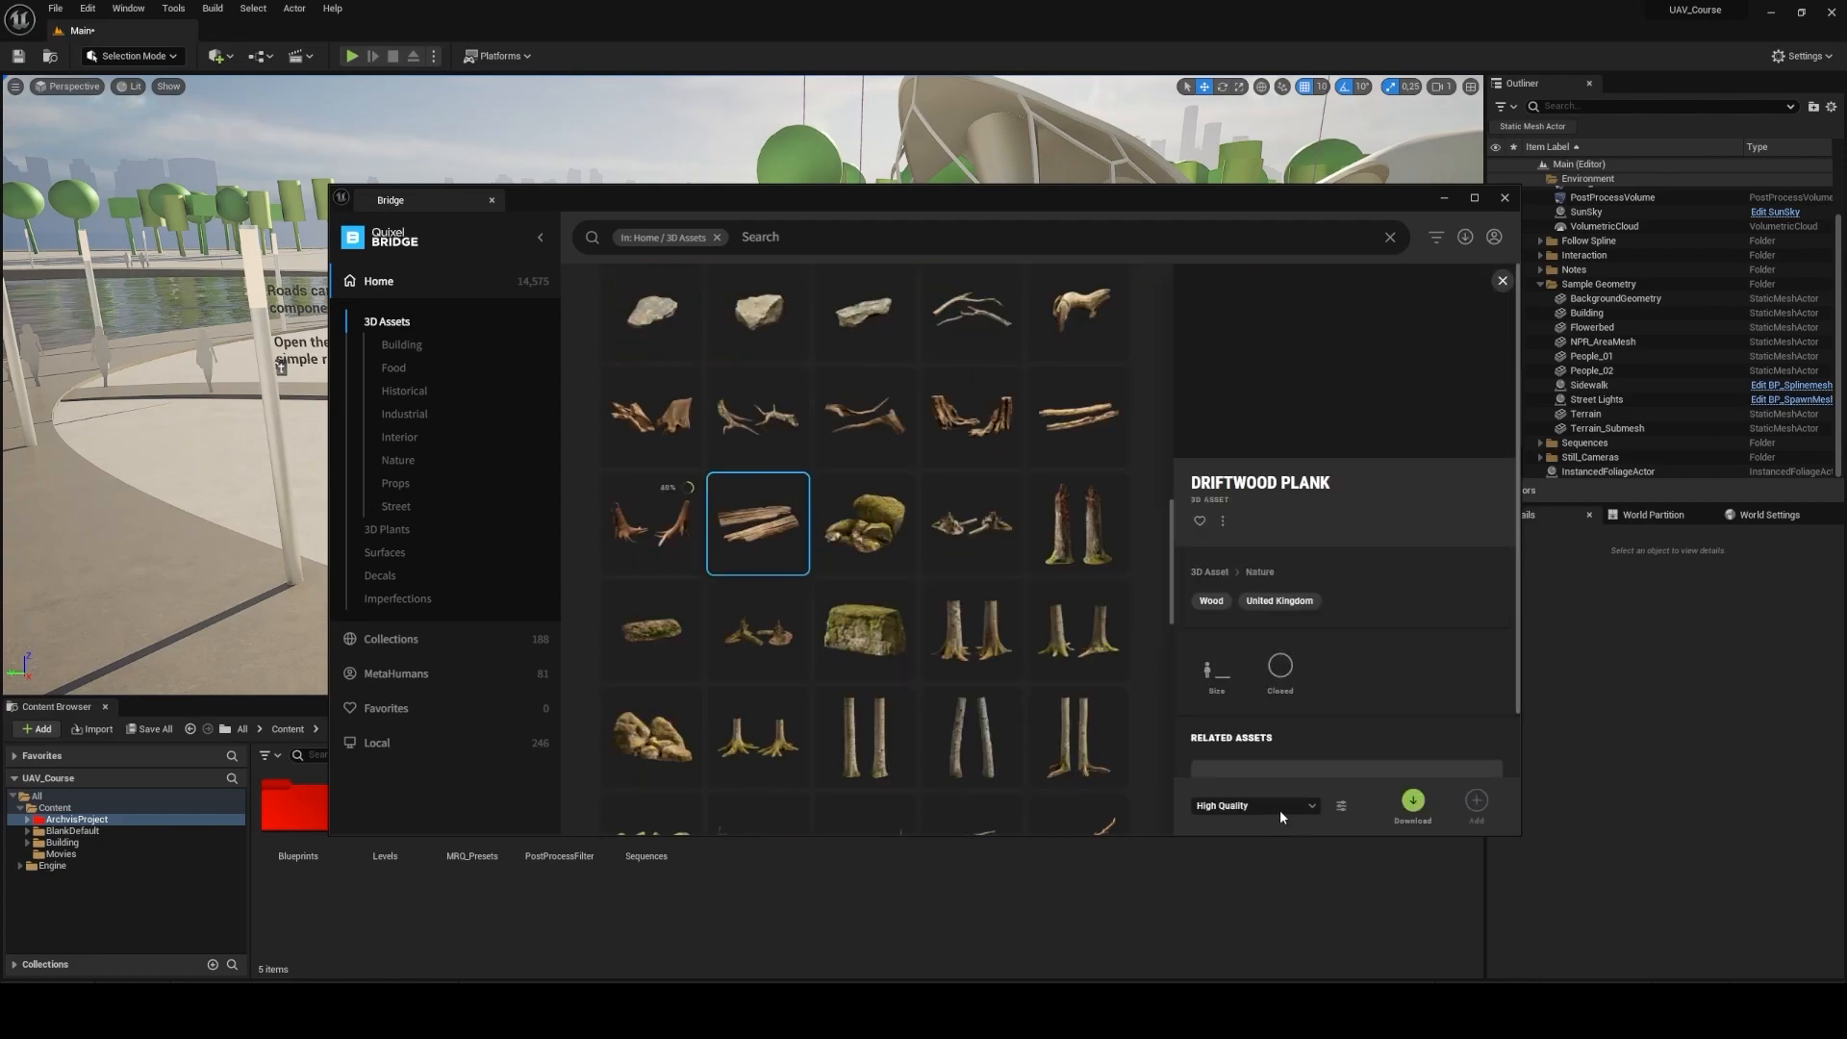
{"action": "left_click", "coordinate": [1279, 808]}
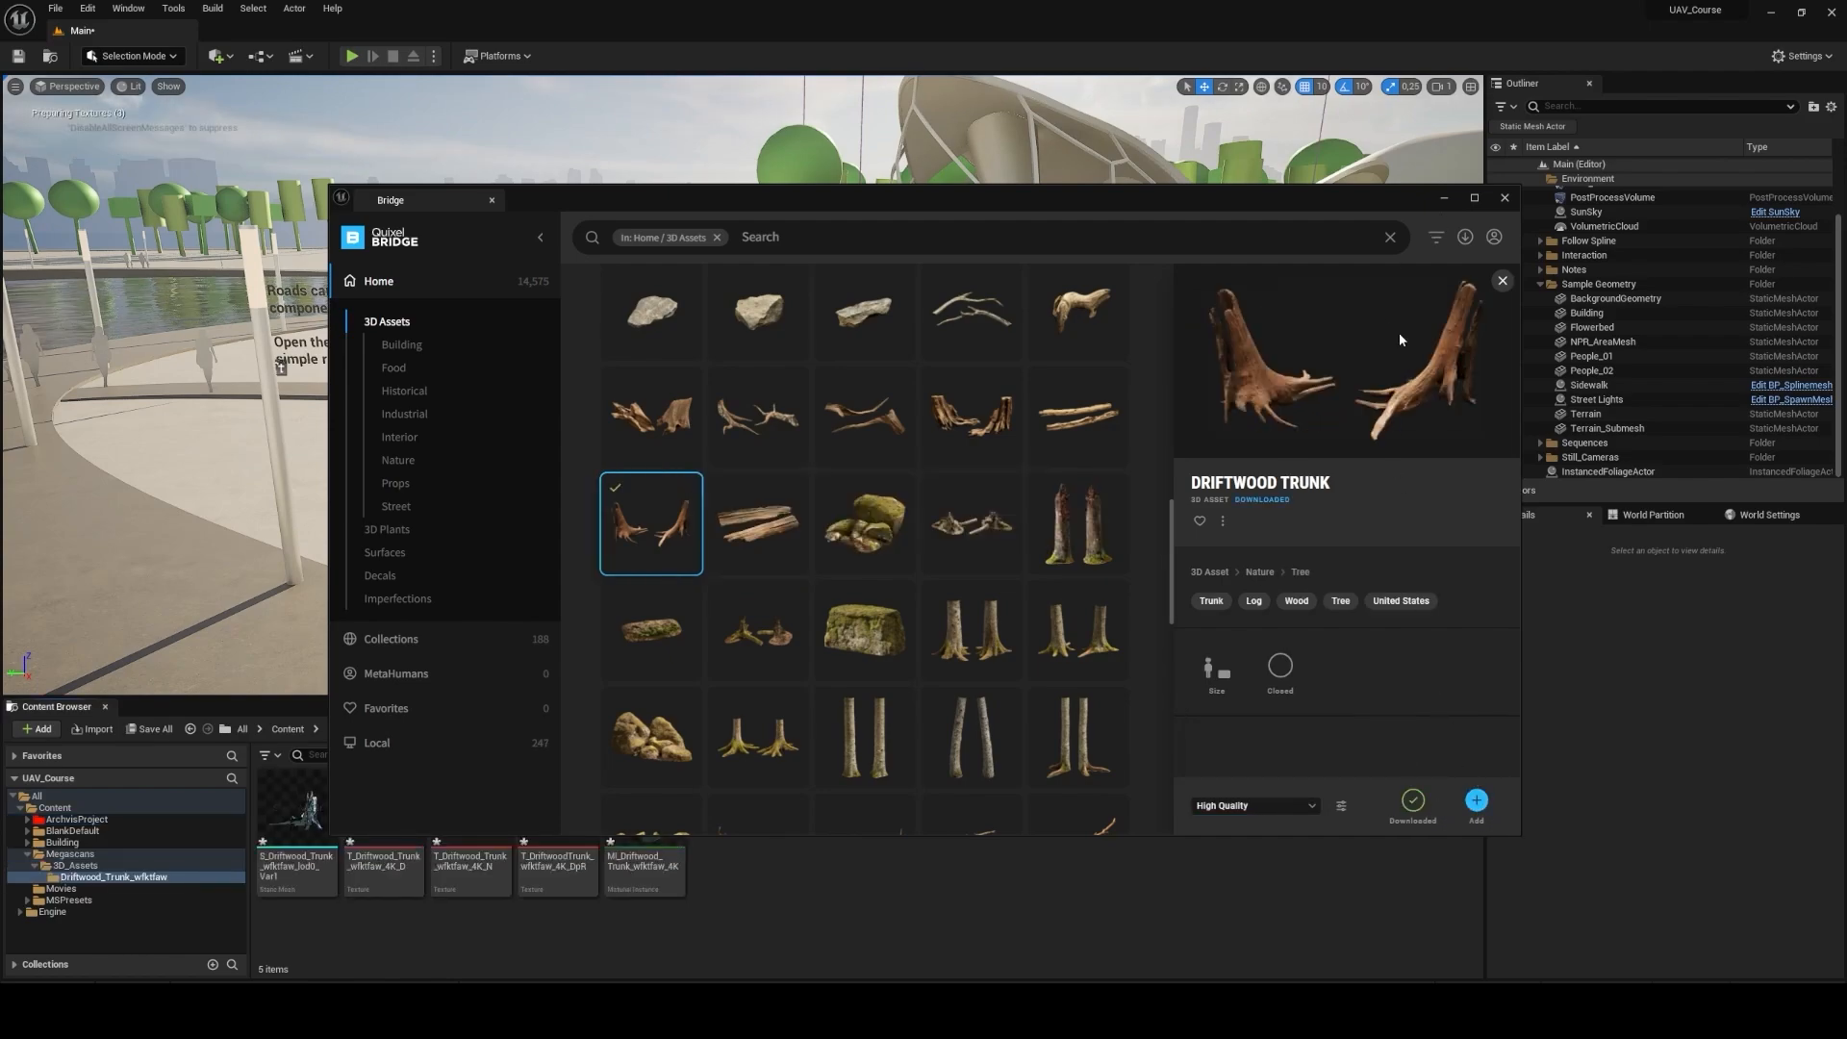
Step: Close Bridge and place the Driftwood Trunk static mesh on the paved ground of the scene
{"action": "left_click", "coordinate": [1504, 198]}
{"action": "left_click_drag", "start_coordinate": [313, 806], "coordinate": [768, 540]}
{"action": "right_click_drag", "start_coordinate": [769, 540], "coordinate": [655, 540]}
{"action": "scroll", "coordinate": [768, 540], "scroll_direction": "down", "scroll_amount": 3}
{"action": "left_click", "coordinate": [768, 540]}
Step: Examine the Driftwood Trunk's surface up close by temporarily zooming the camera in and out
{"action": "mouse_move", "coordinate": [742, 384]}
{"action": "right_mouse_down"}
{"action": "mouse_move", "coordinate": [347, 356]}
{"action": "mouse_move", "coordinate": [722, 539]}
{"action": "mouse_move", "coordinate": [615, 568]}
{"action": "mouse_move", "coordinate": [577, 395]}
{"action": "mouse_move", "coordinate": [731, 375]}
{"action": "right_mouse_up"}
{"action": "mouse_move", "coordinate": [743, 385]}
{"action": "right_mouse_down"}
{"action": "mouse_move", "coordinate": [817, 385]}
{"action": "mouse_move", "coordinate": [743, 361]}
{"action": "right_mouse_up"}
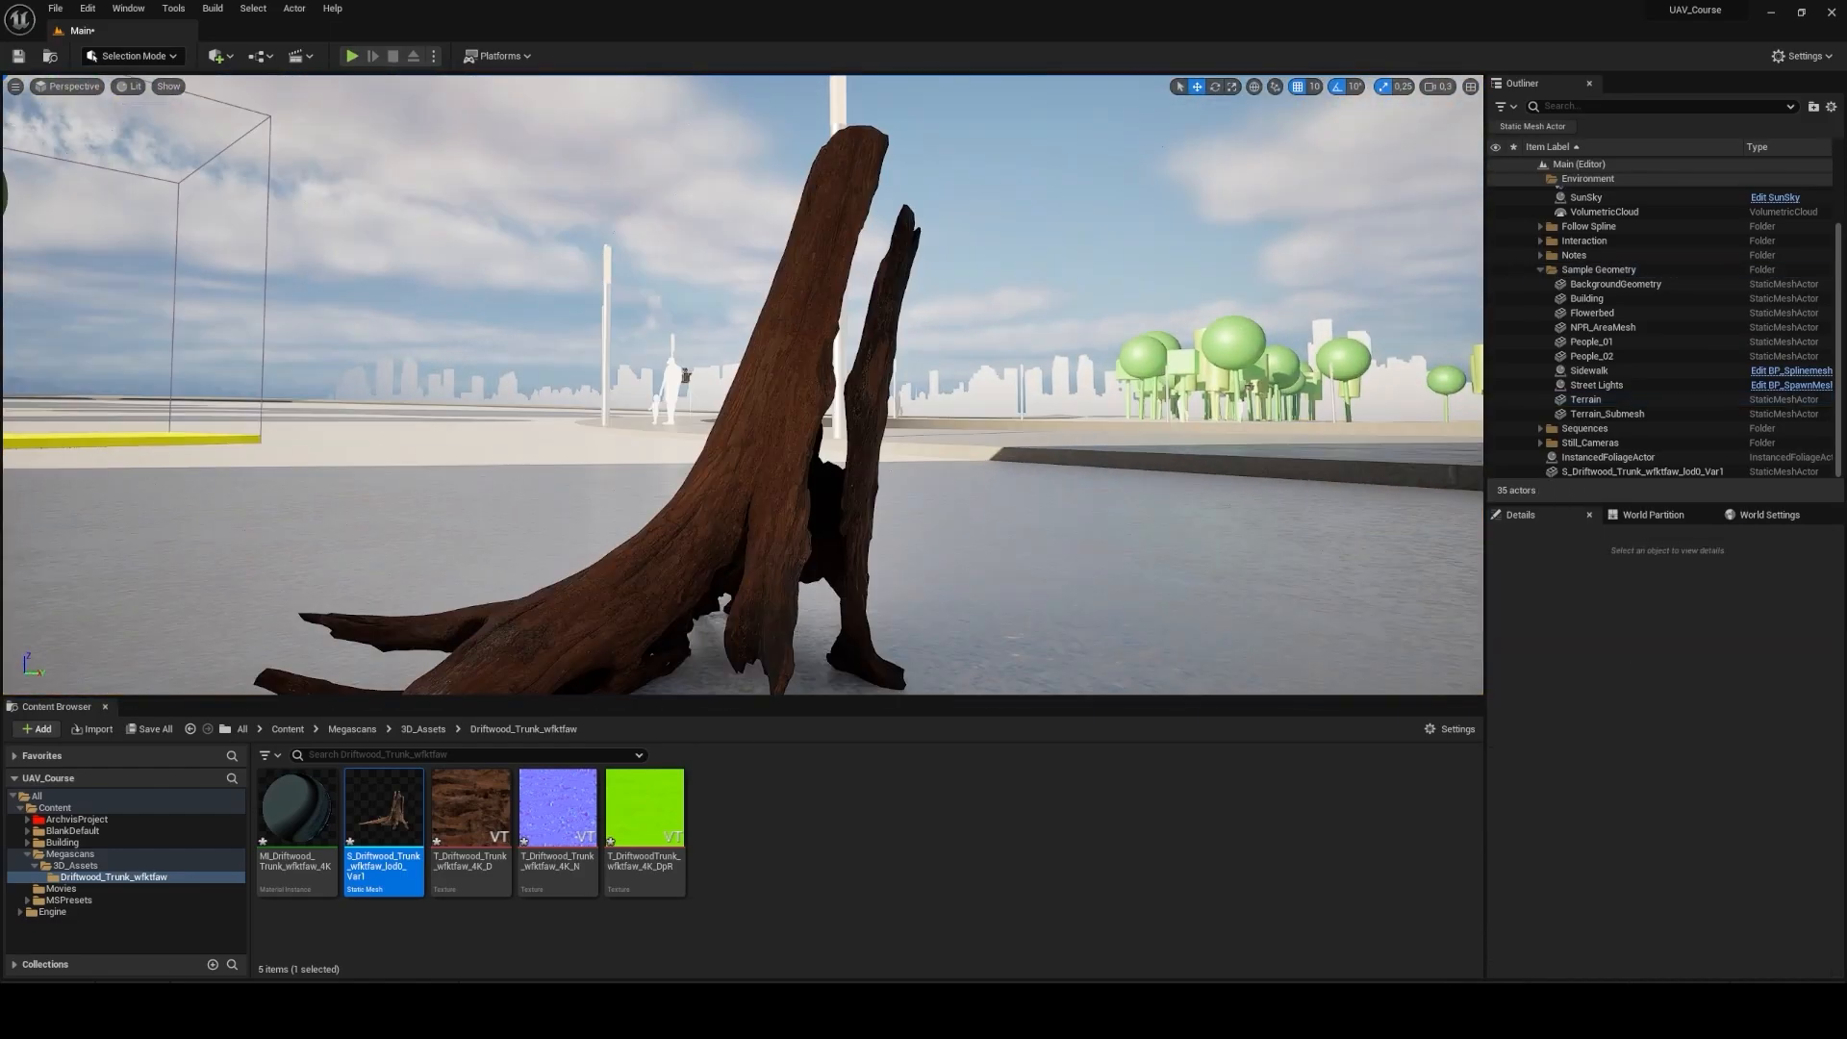
{"action": "key", "text": "c"}
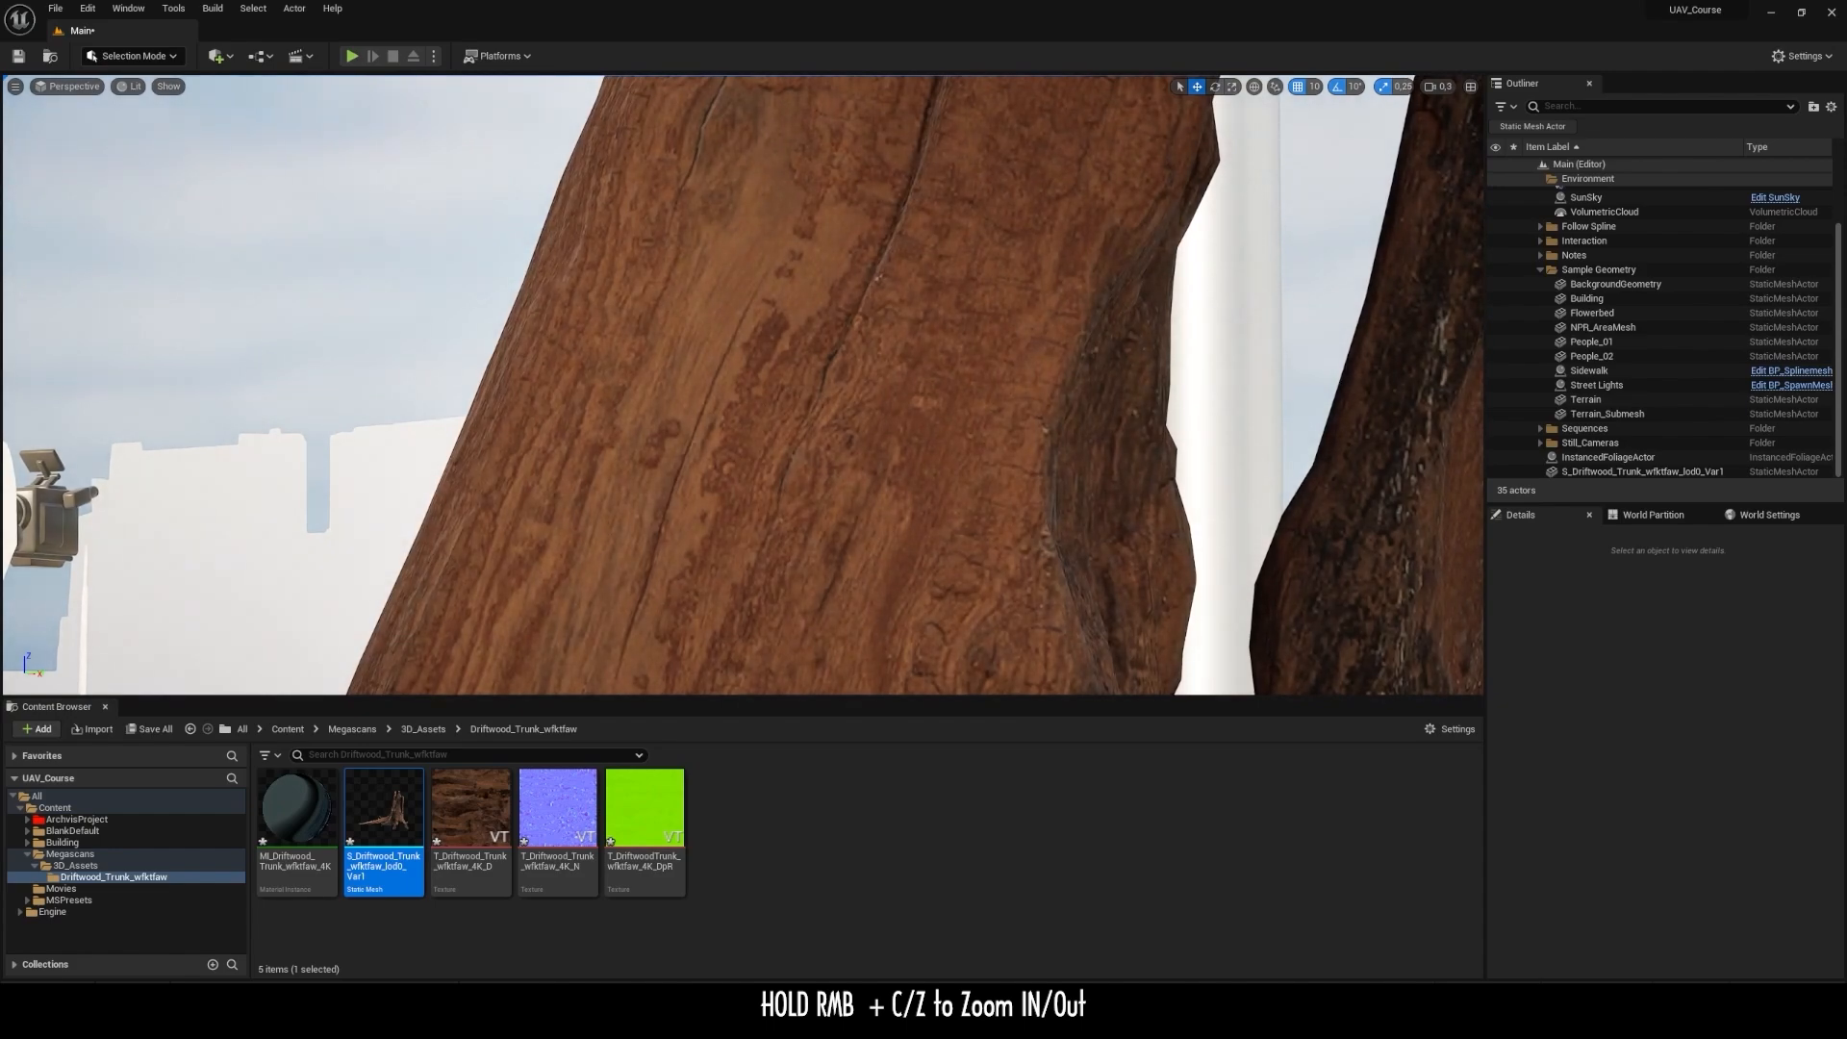
{"action": "key", "text": "z"}
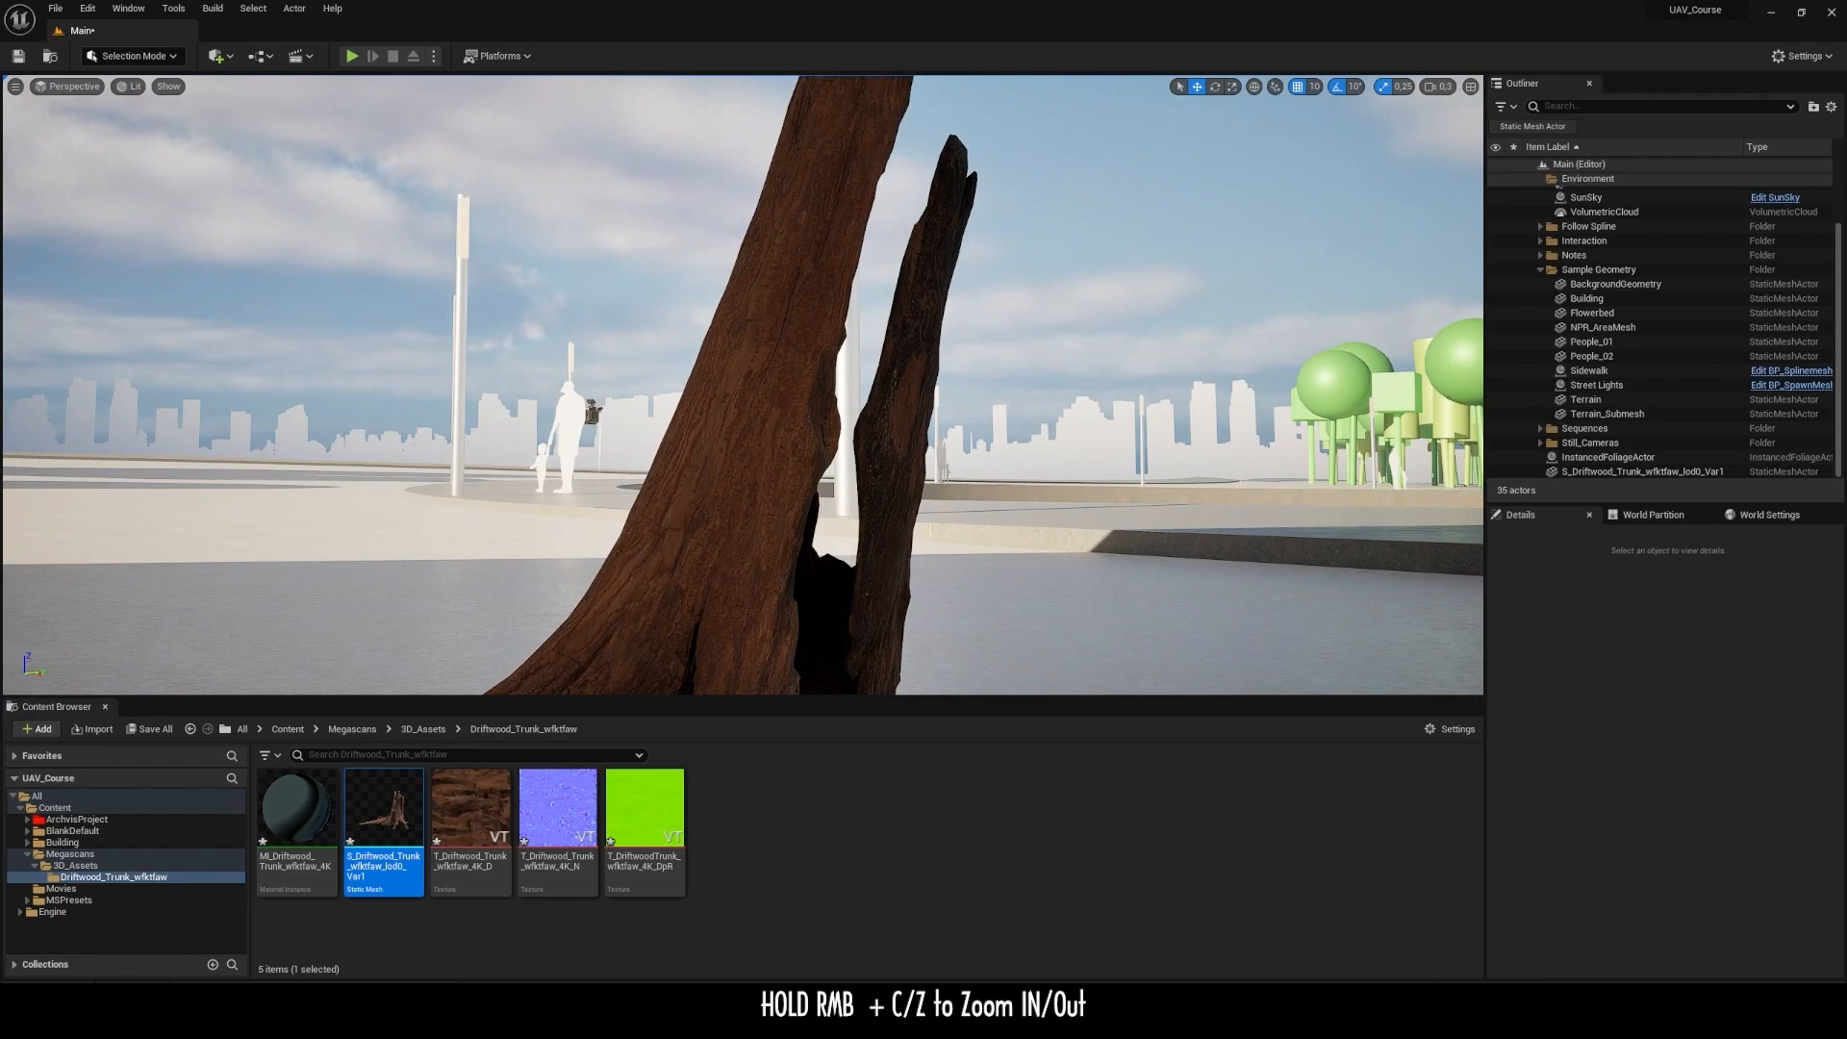
{"action": "right_click_drag", "start_coordinate": [743, 385], "coordinate": [704, 402]}
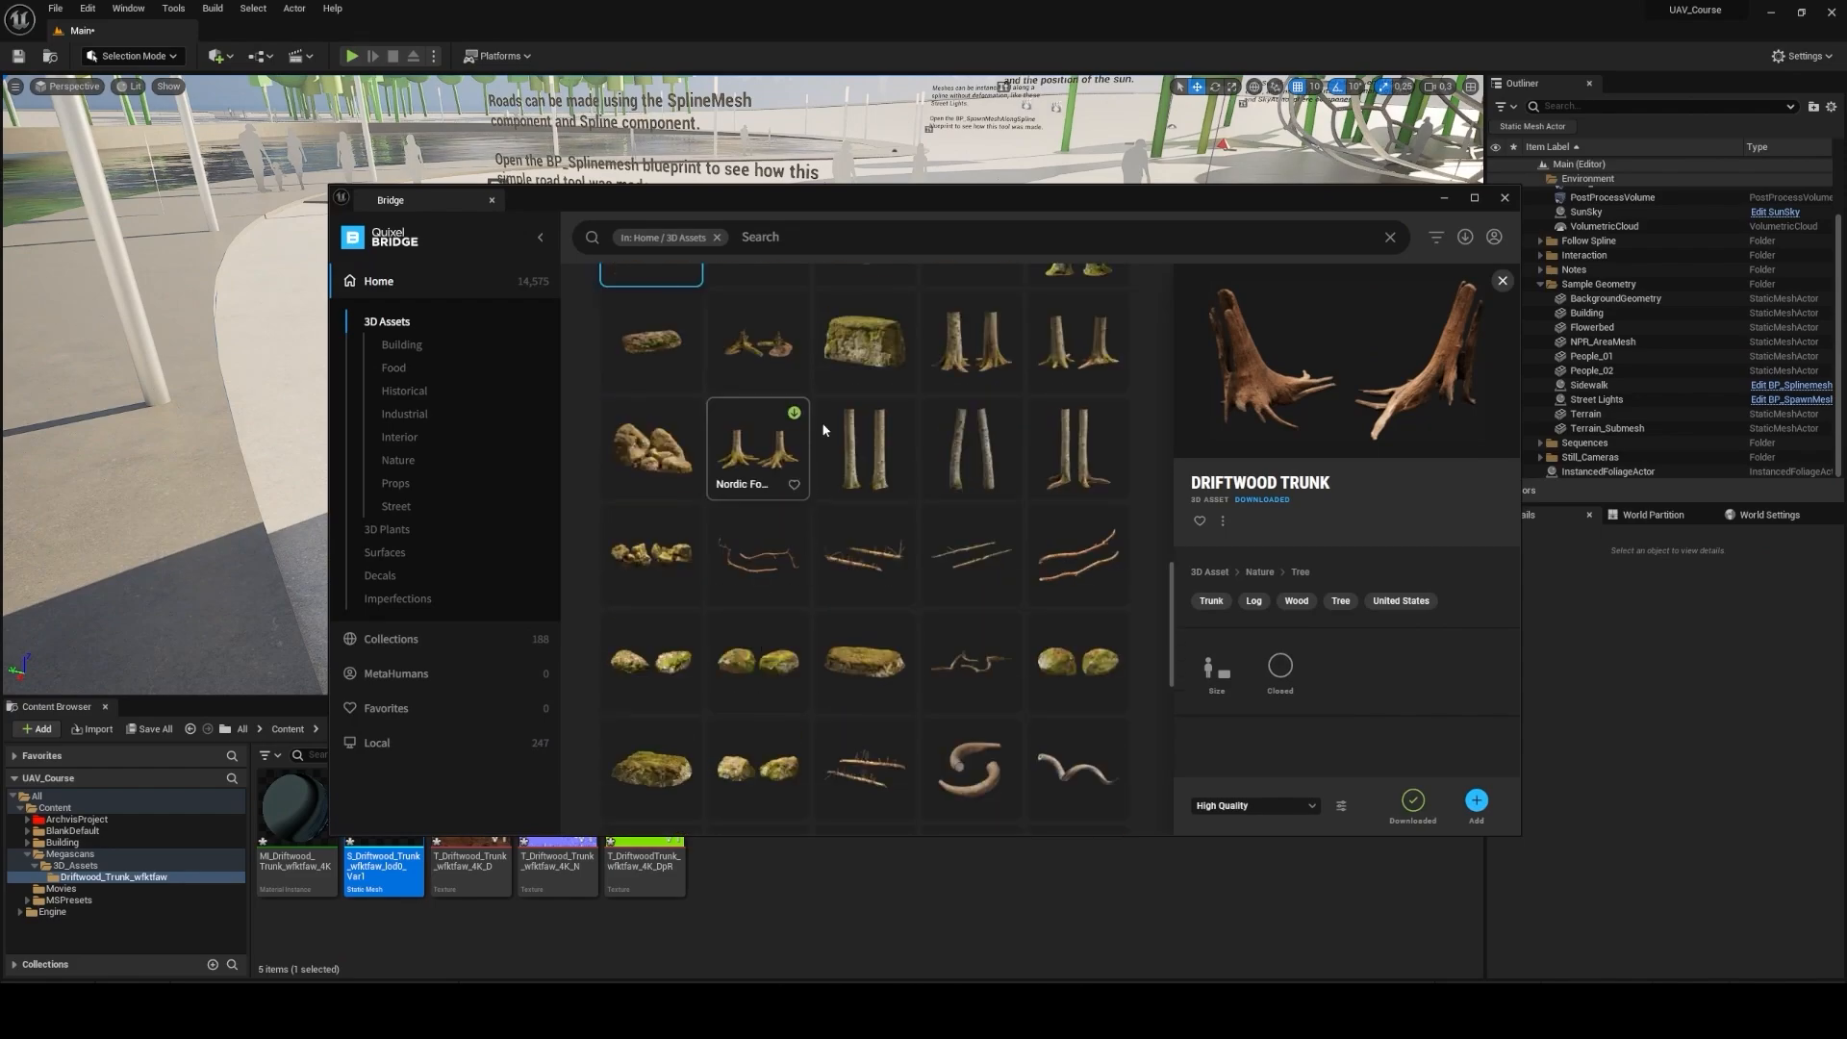
Step: Browse Bridge's 3D Assets and Surfaces categories and open the Coal surfaces
{"action": "scroll", "coordinate": [846, 481], "scroll_direction": "up", "scroll_amount": 2}
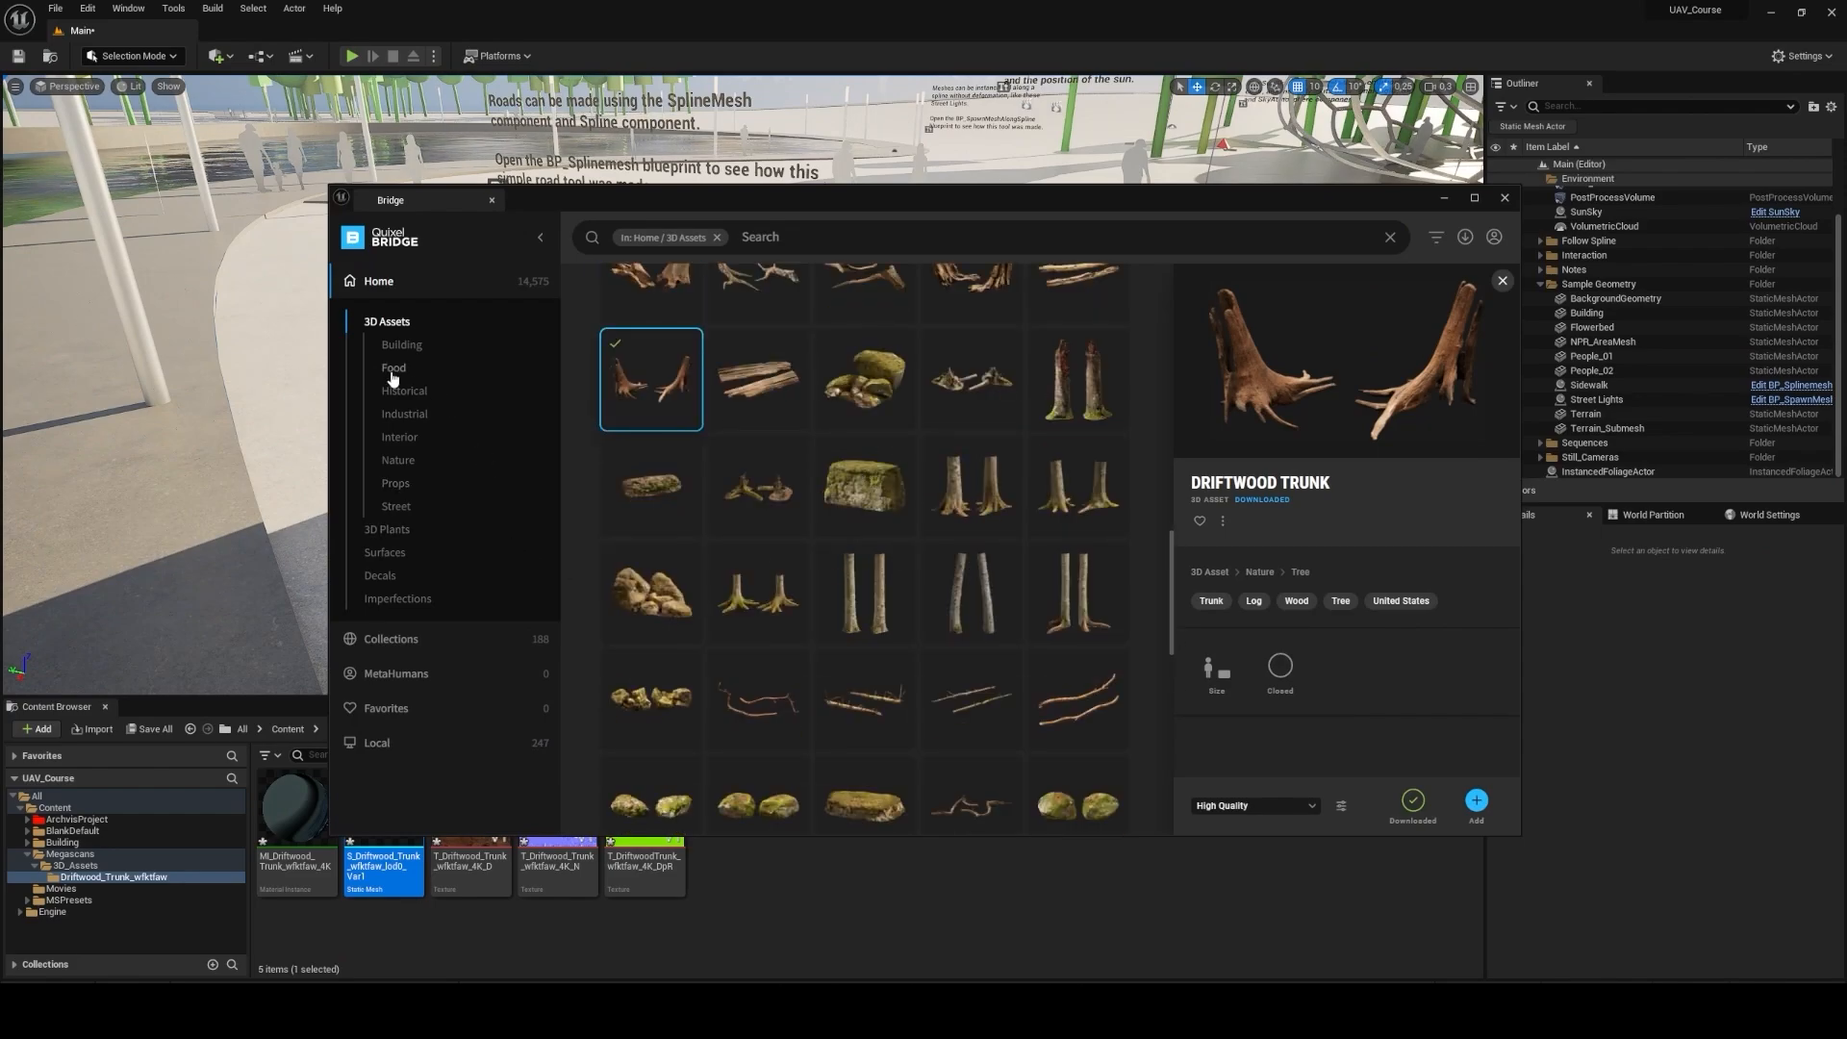
{"action": "left_click", "coordinate": [397, 556]}
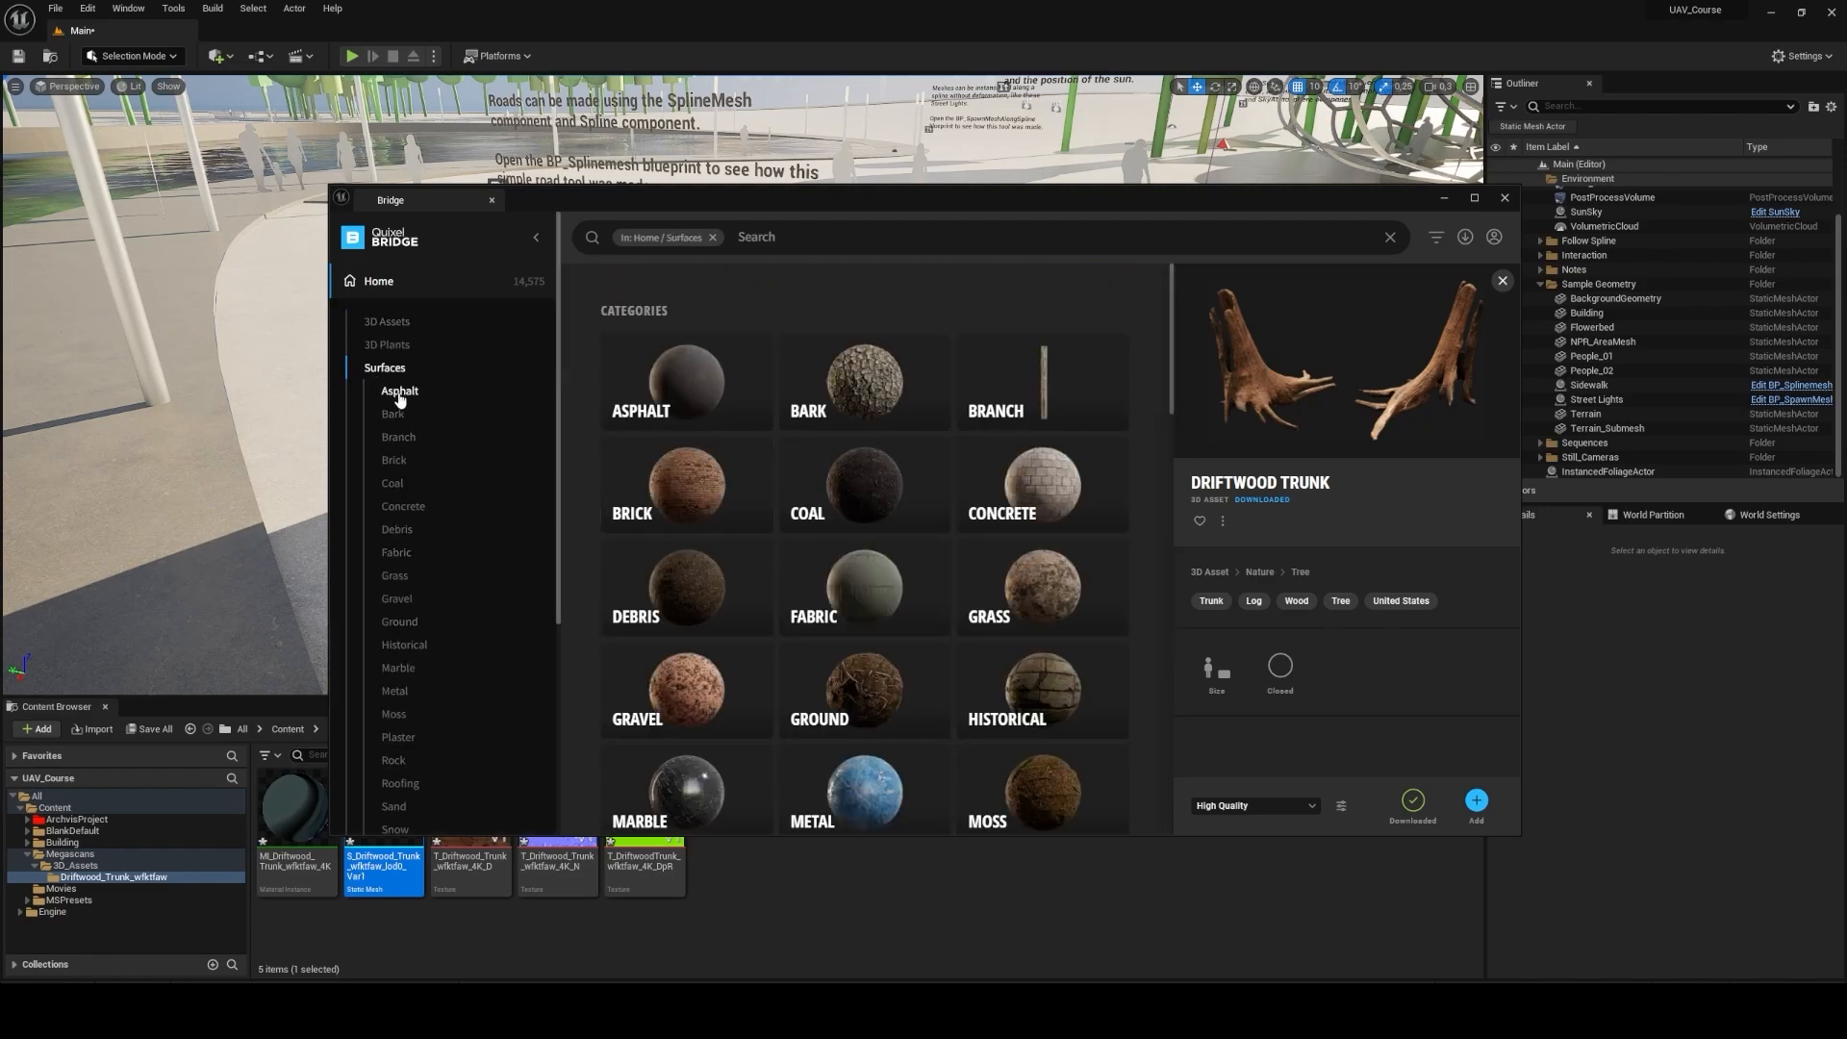
{"action": "left_click", "coordinate": [402, 504]}
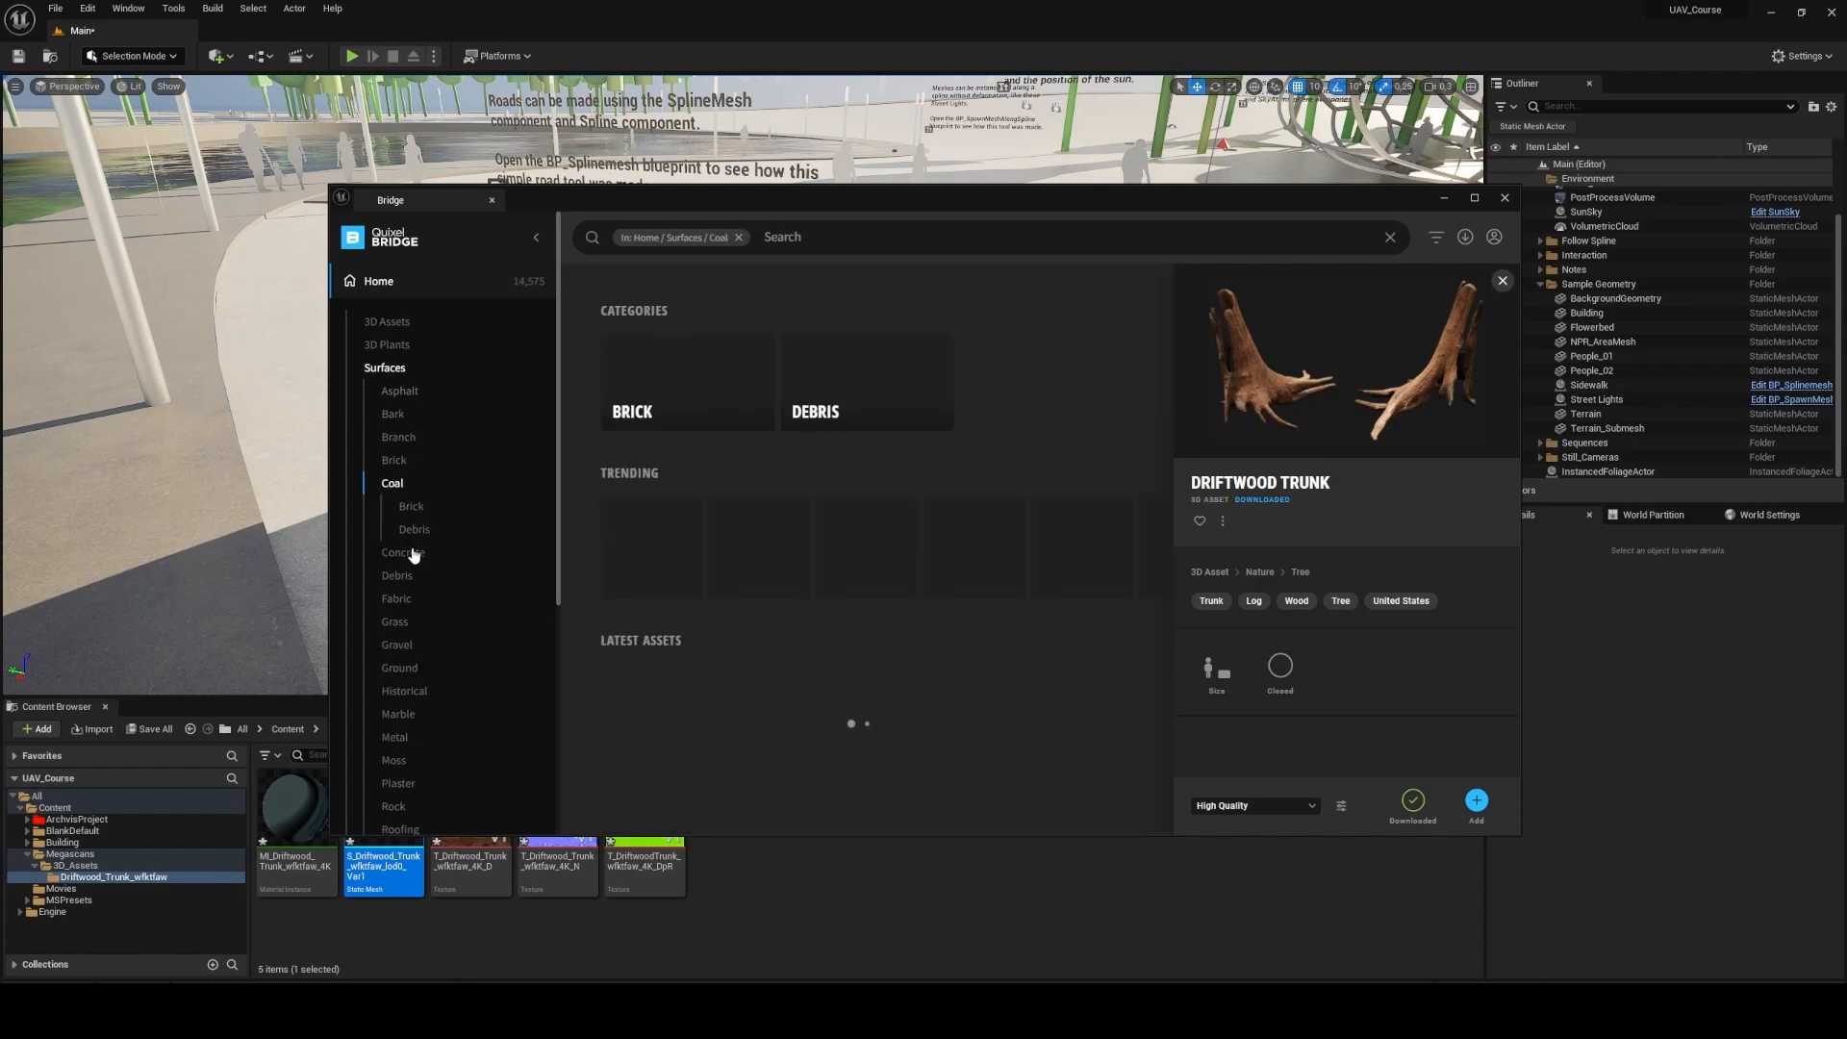
Step: Browse Bridge's Grass and Roofing surface categories, then return to the Surfaces overview
{"action": "left_click", "coordinate": [424, 624]}
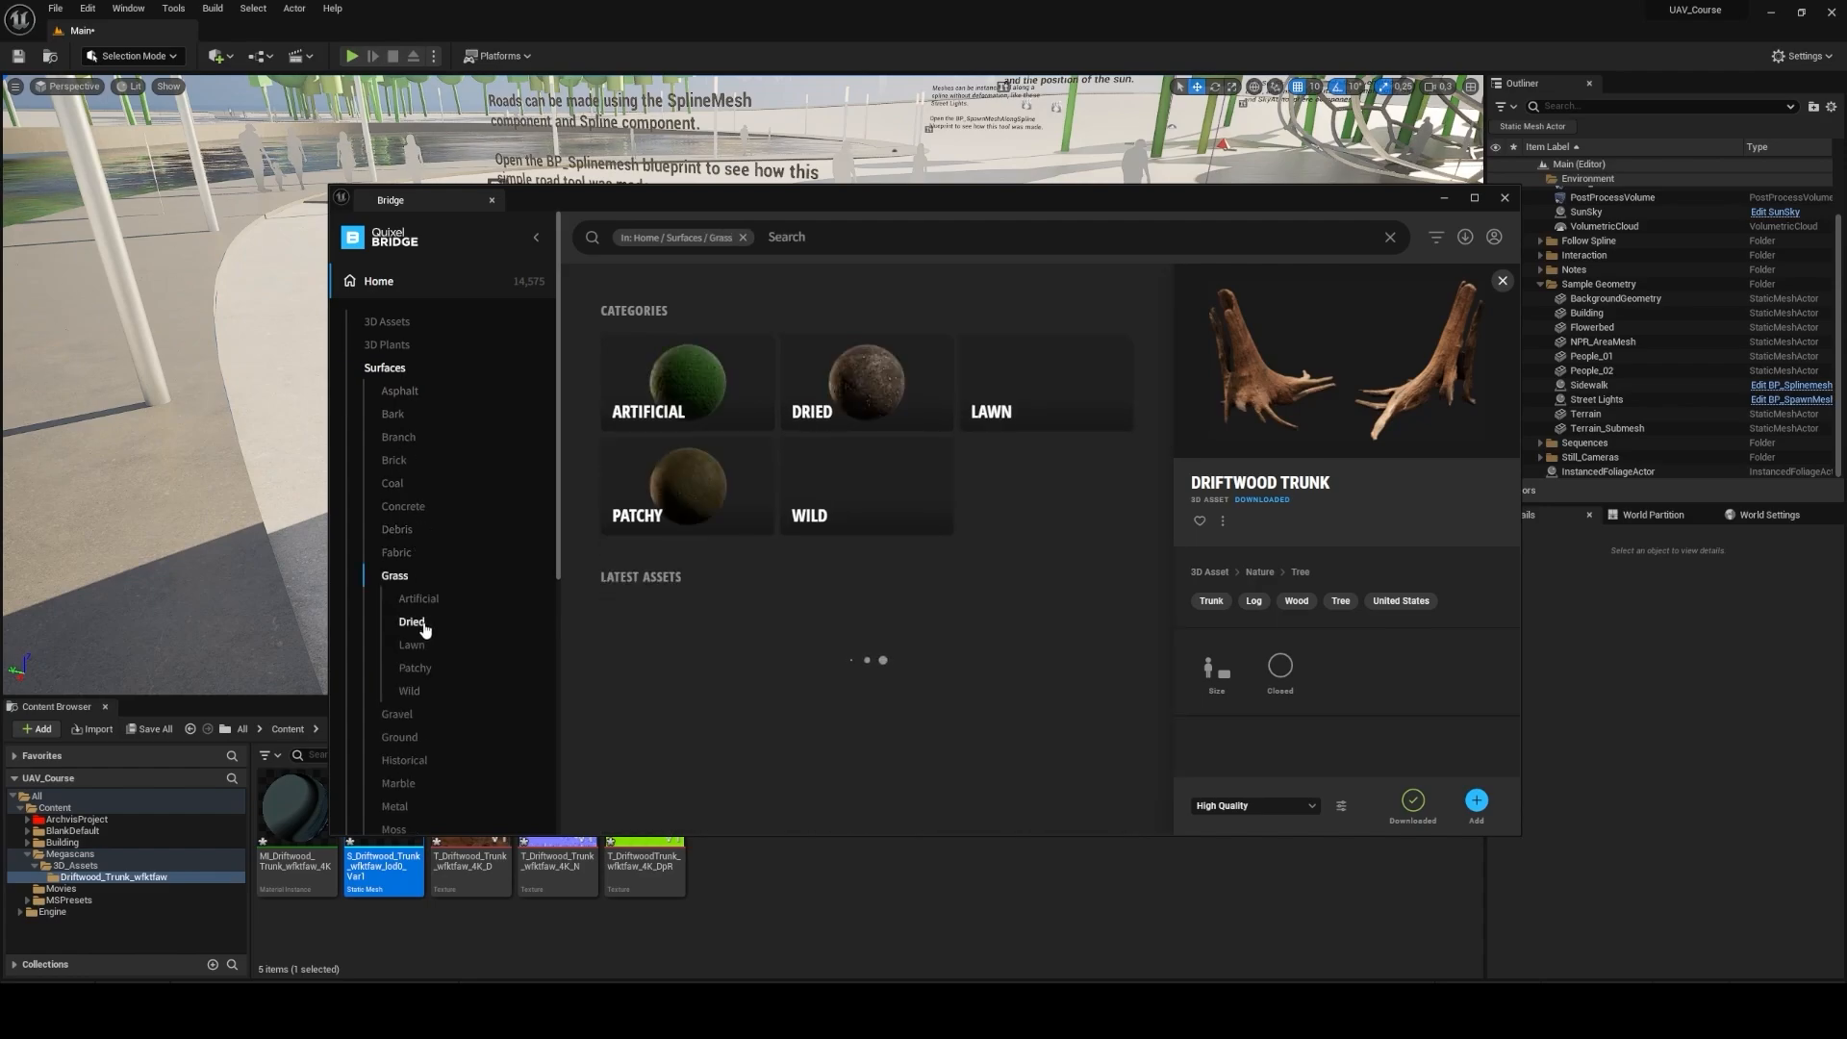
{"action": "scroll", "coordinate": [424, 626], "scroll_direction": "down", "scroll_amount": 3}
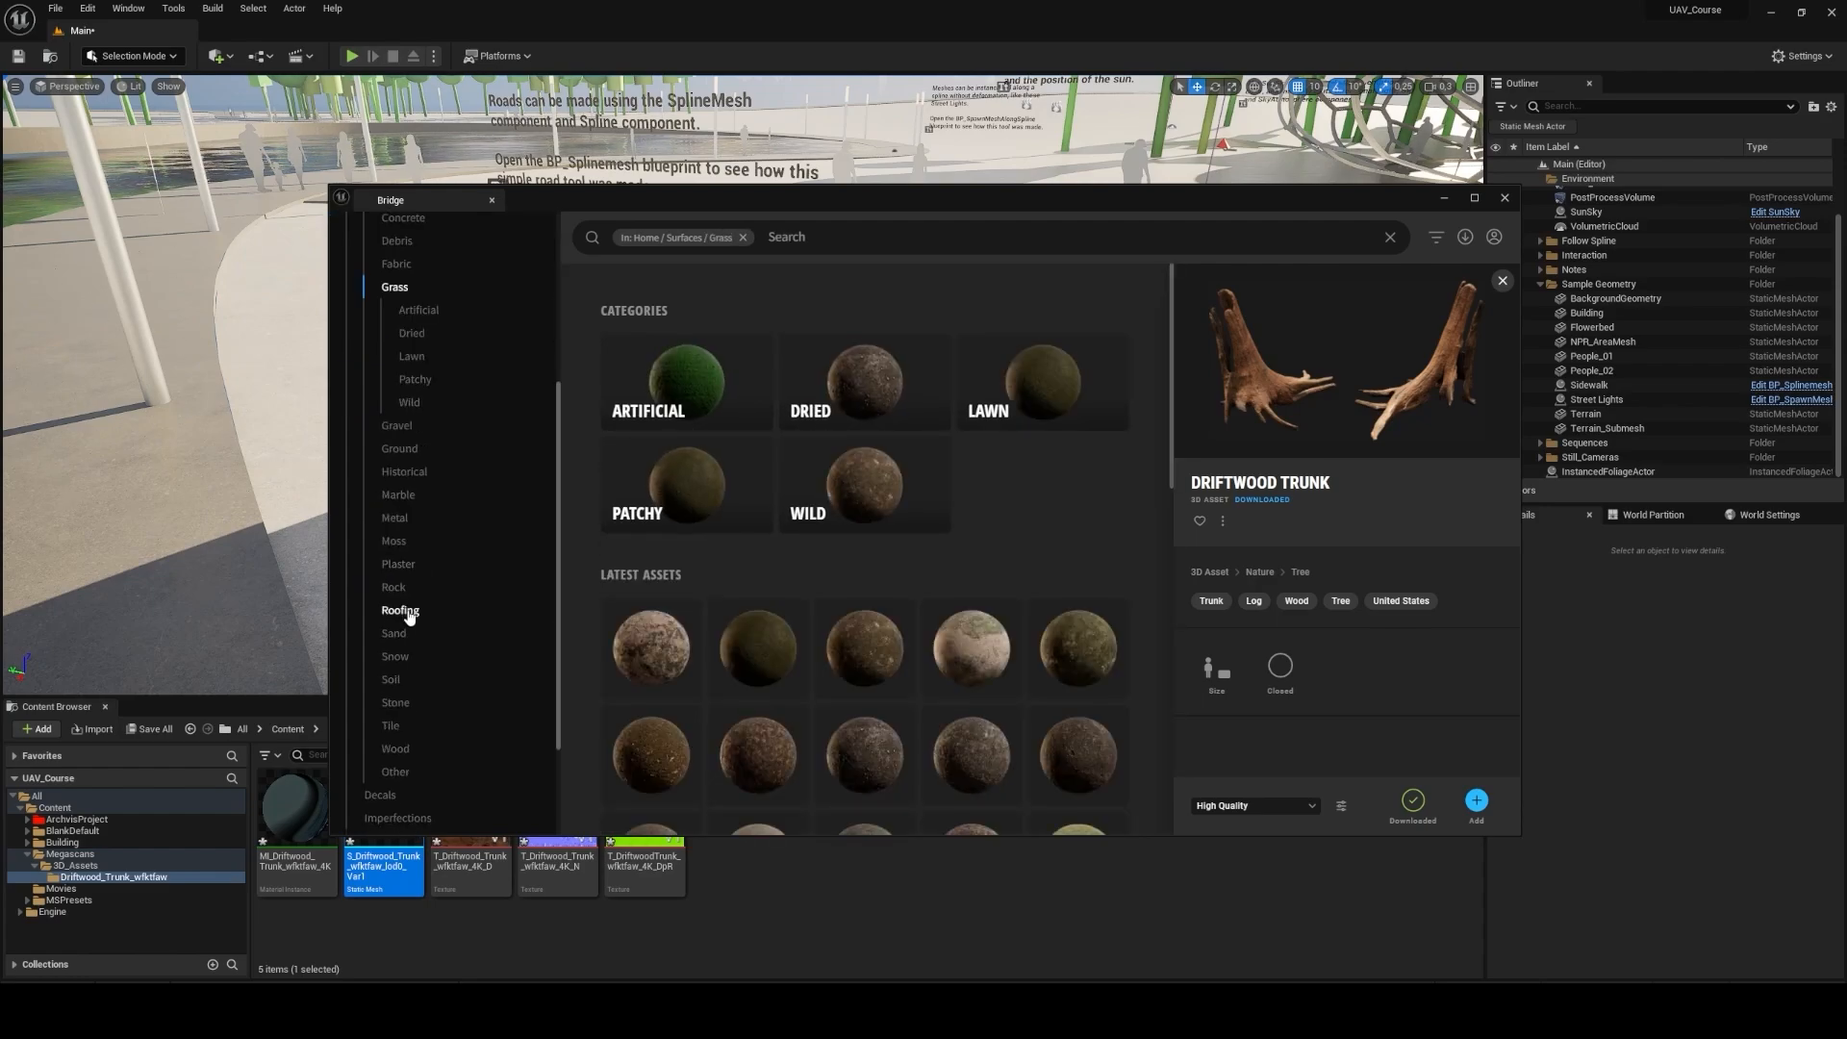
{"action": "left_click", "coordinate": [400, 611]}
{"action": "scroll", "coordinate": [459, 600], "scroll_direction": "up", "scroll_amount": 3}
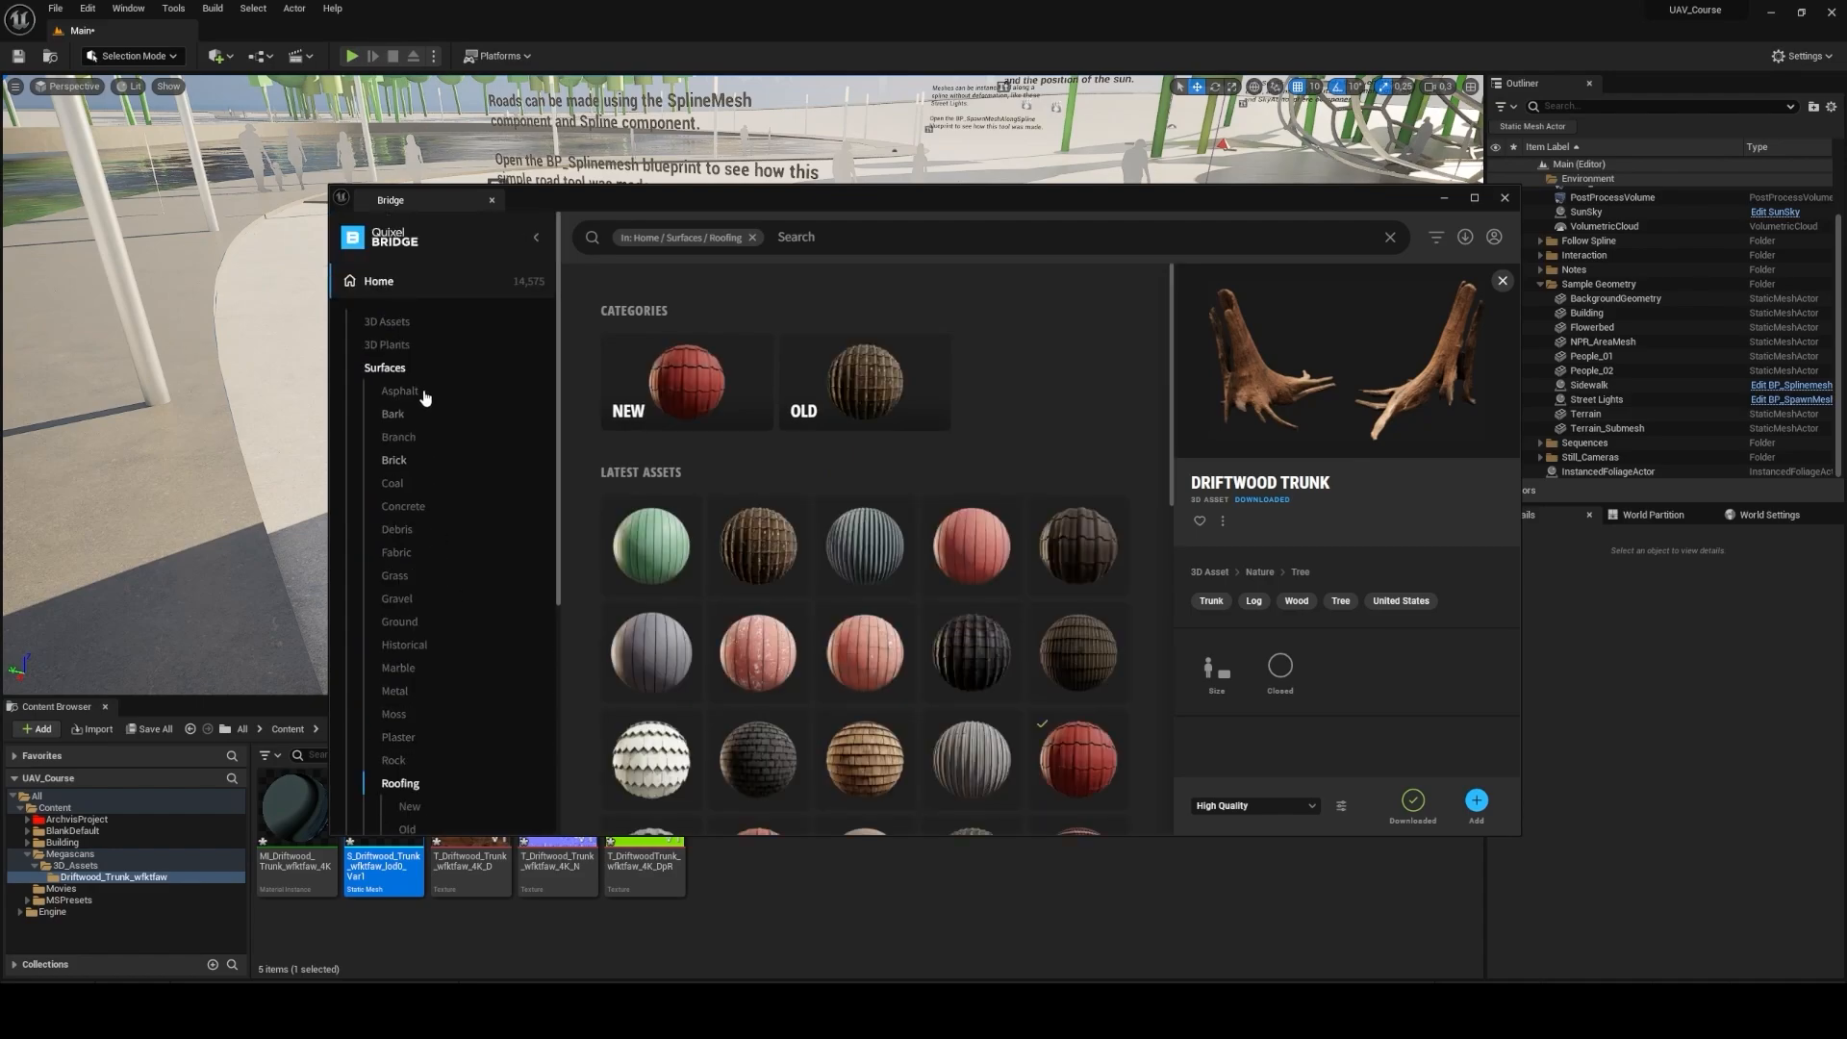
{"action": "left_click", "coordinate": [404, 370]}
Step: Place the Driftwood Trunk static mesh on the shaded paved ground near the water
{"action": "right_click_drag", "start_coordinate": [746, 577], "coordinate": [520, 664]}
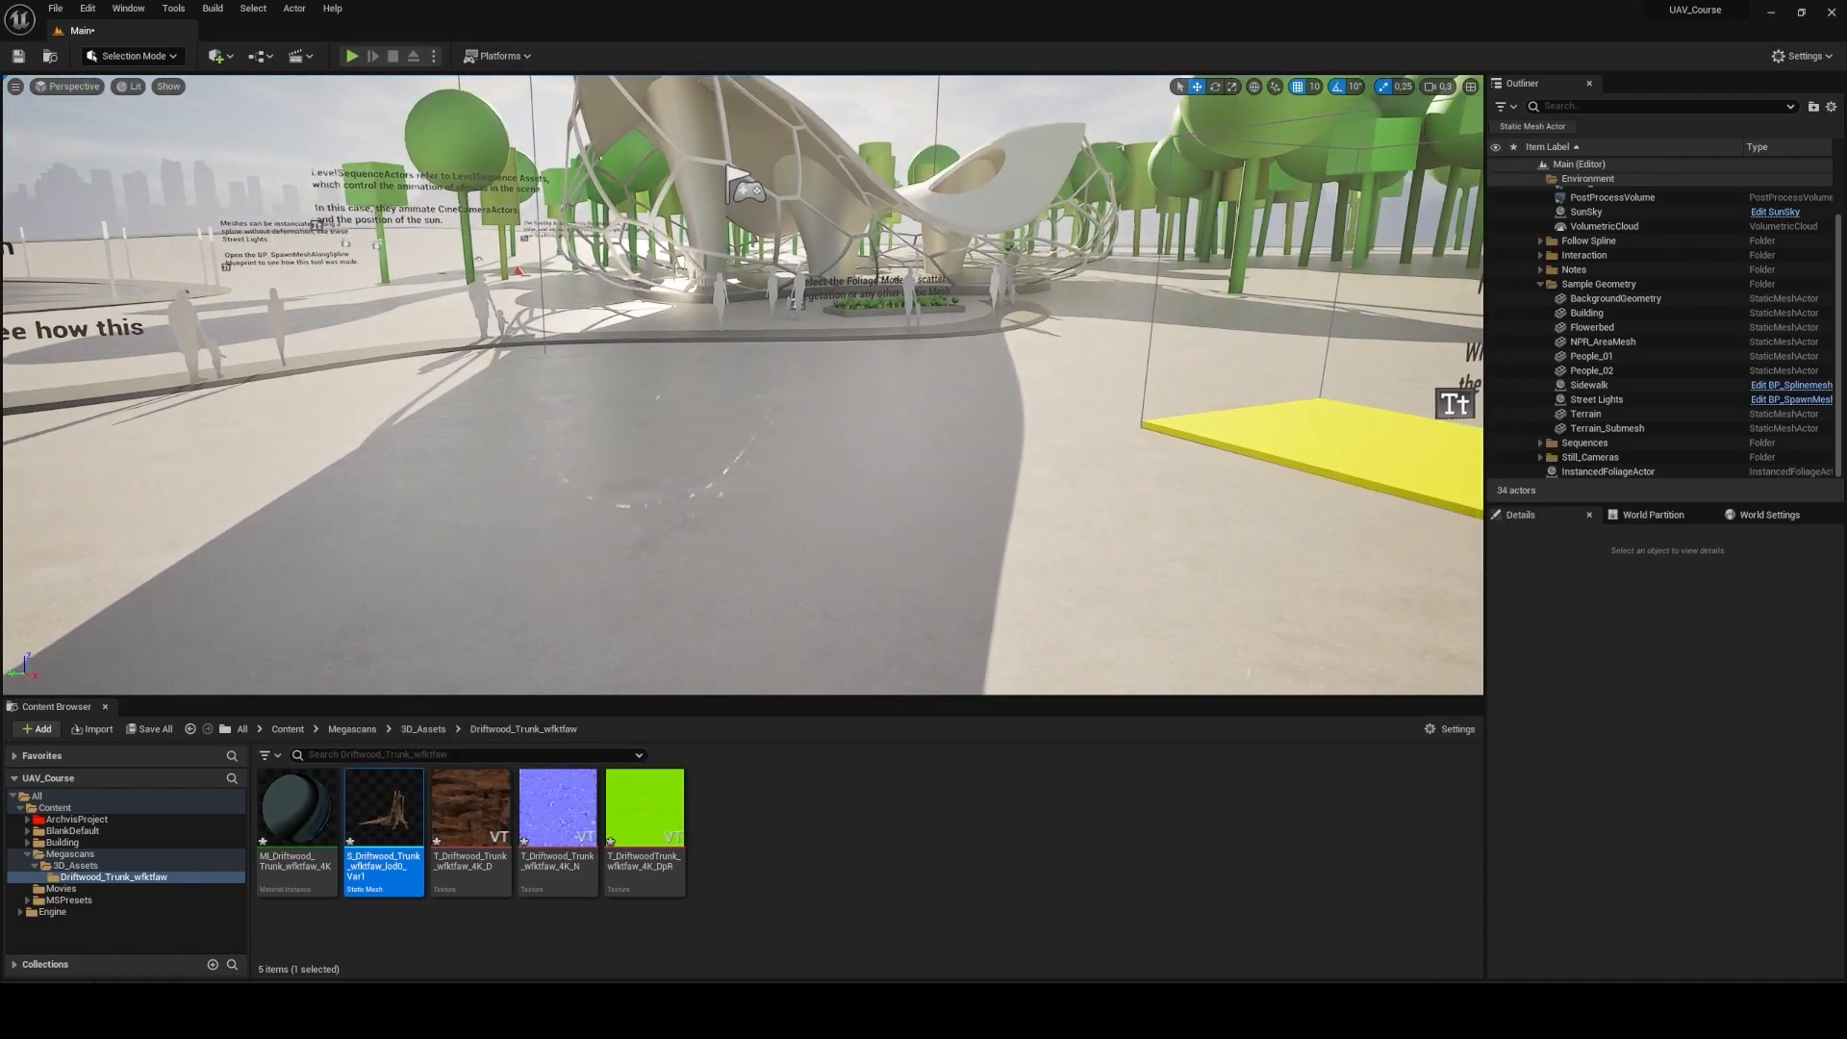
{"action": "key", "text": "w"}
{"action": "scroll", "coordinate": [808, 626], "scroll_direction": "up", "scroll_amount": 2}
{"action": "right_click_drag", "start_coordinate": [856, 409], "coordinate": [852, 389]}
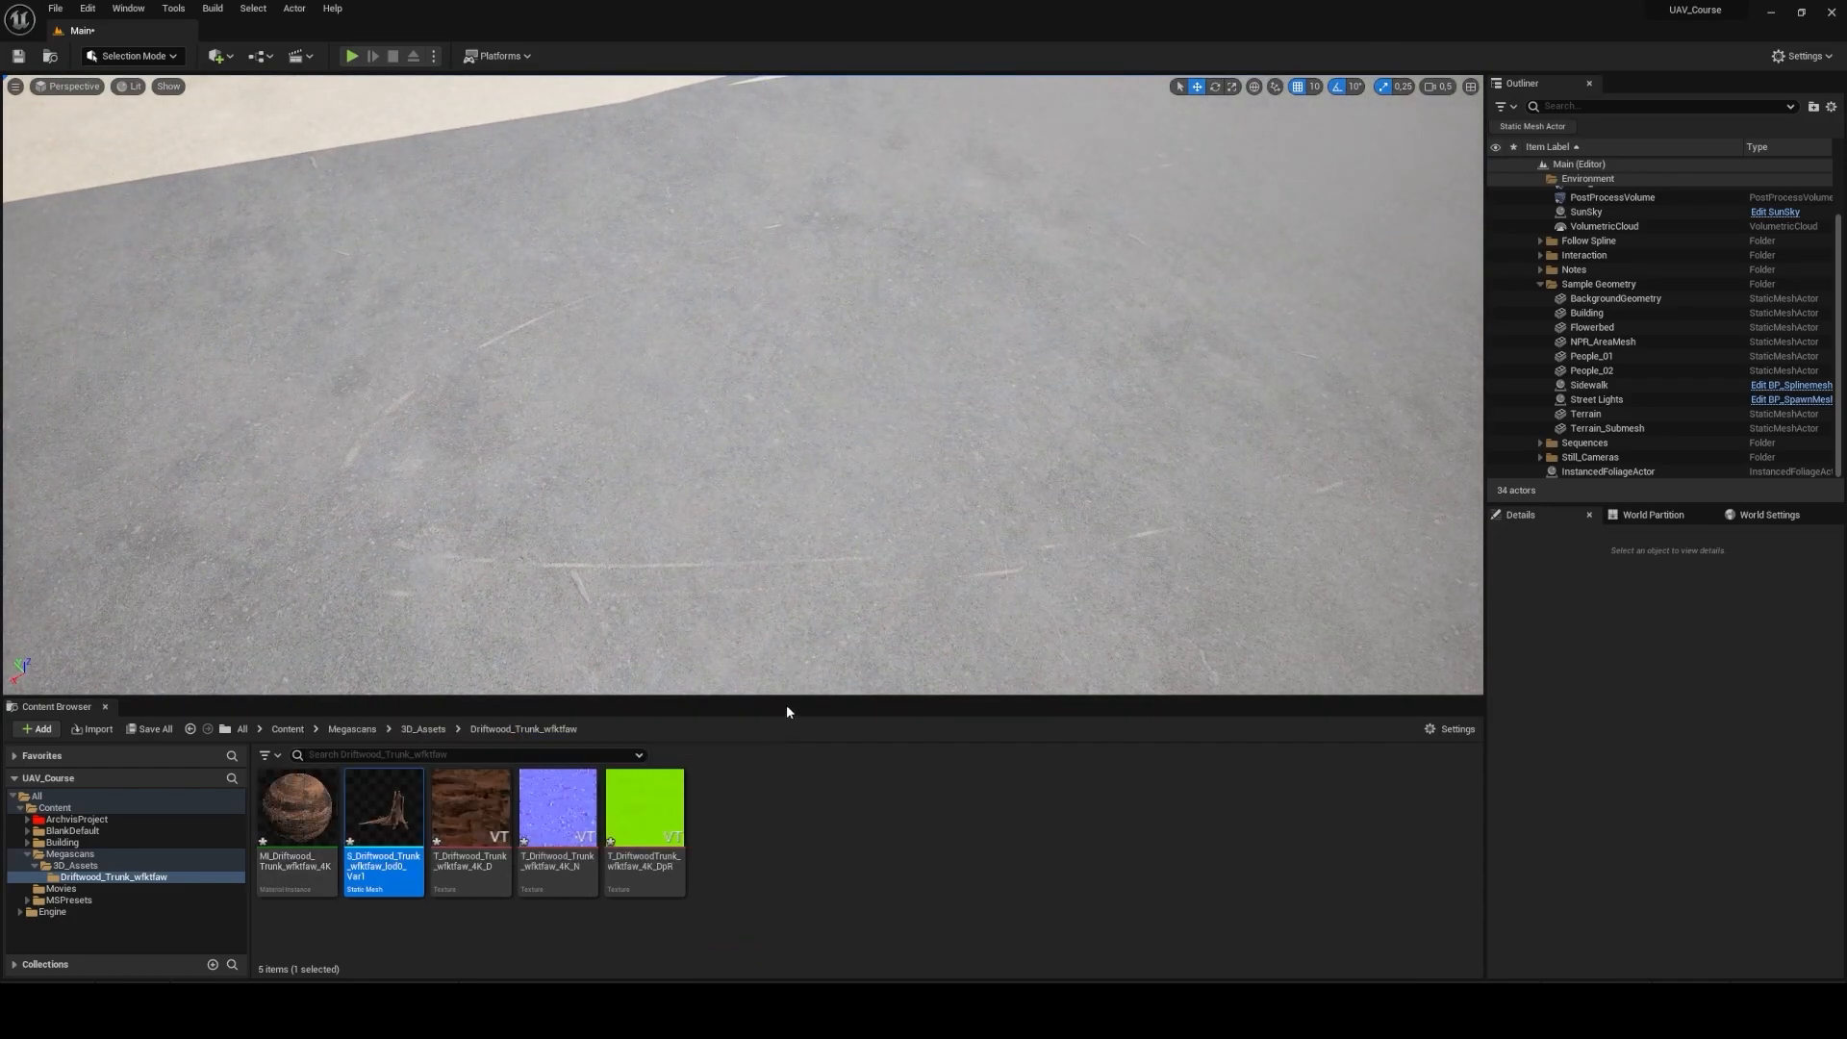
{"action": "right_click_drag", "start_coordinate": [817, 539], "coordinate": [688, 279]}
{"action": "key", "text": "q"}
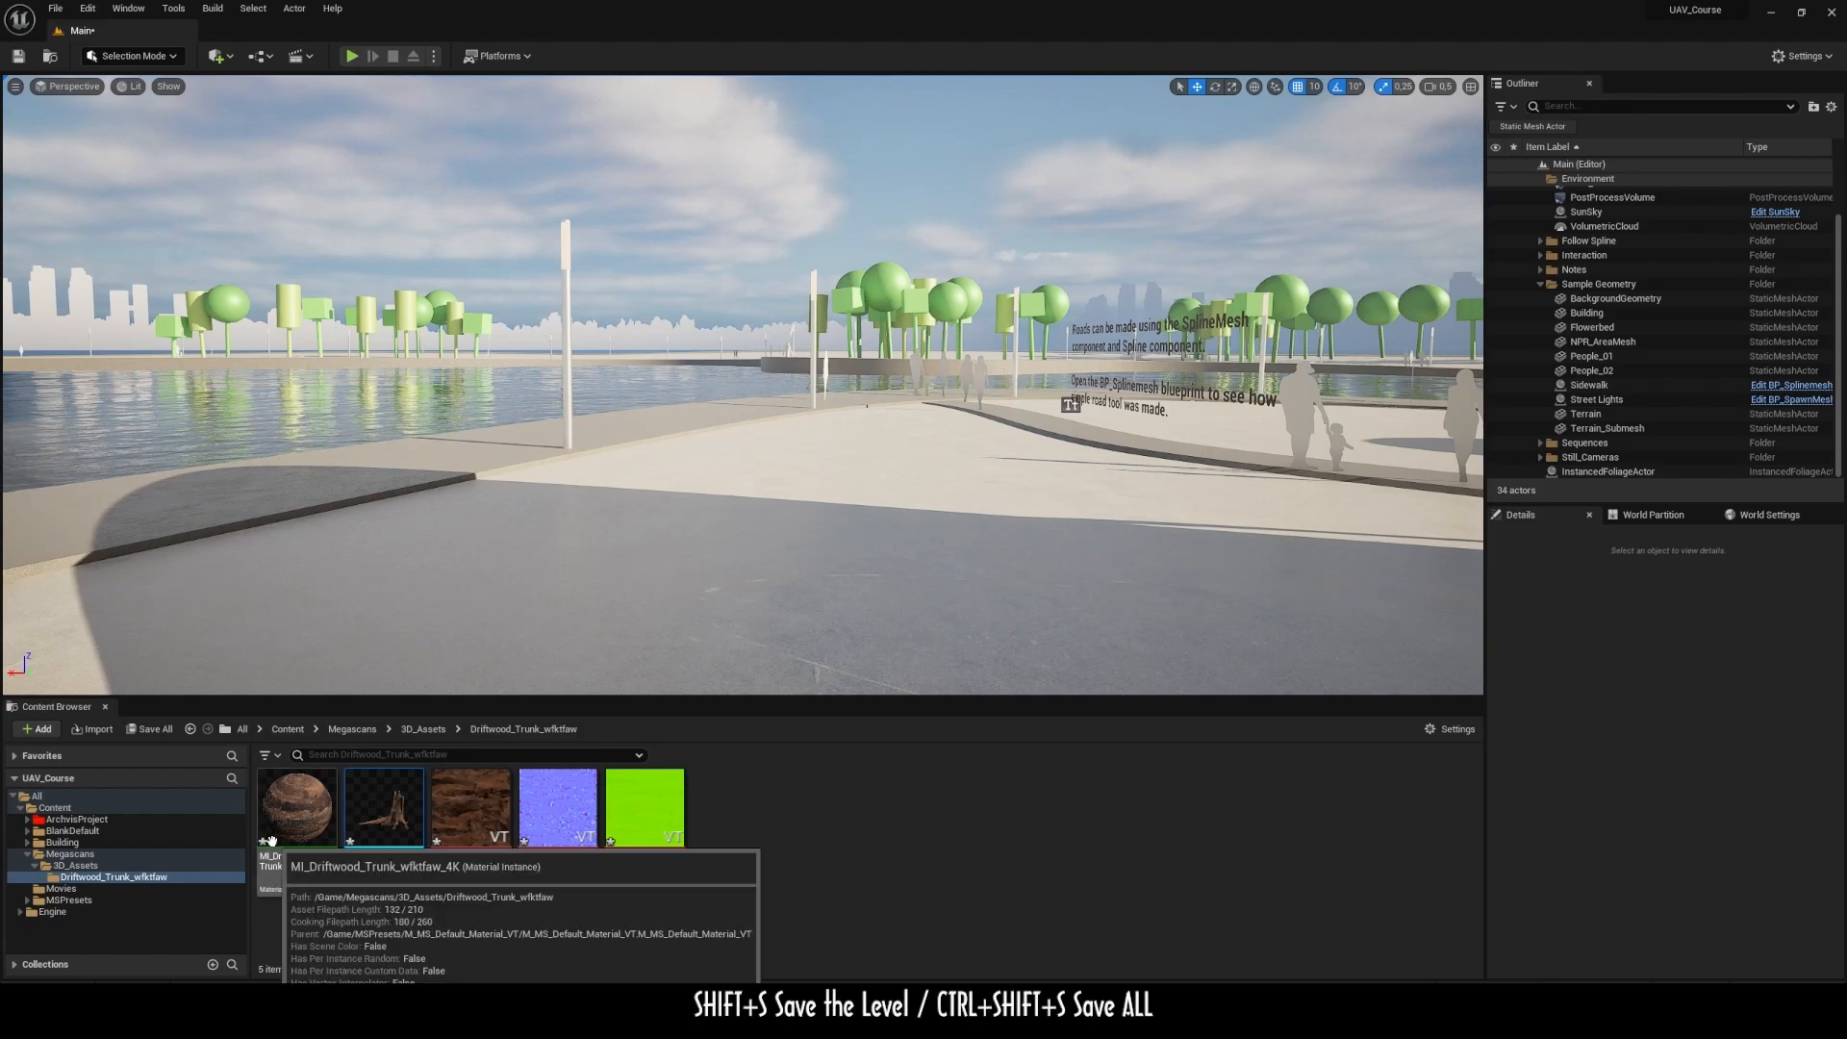
{"action": "left_click", "coordinate": [384, 818]}
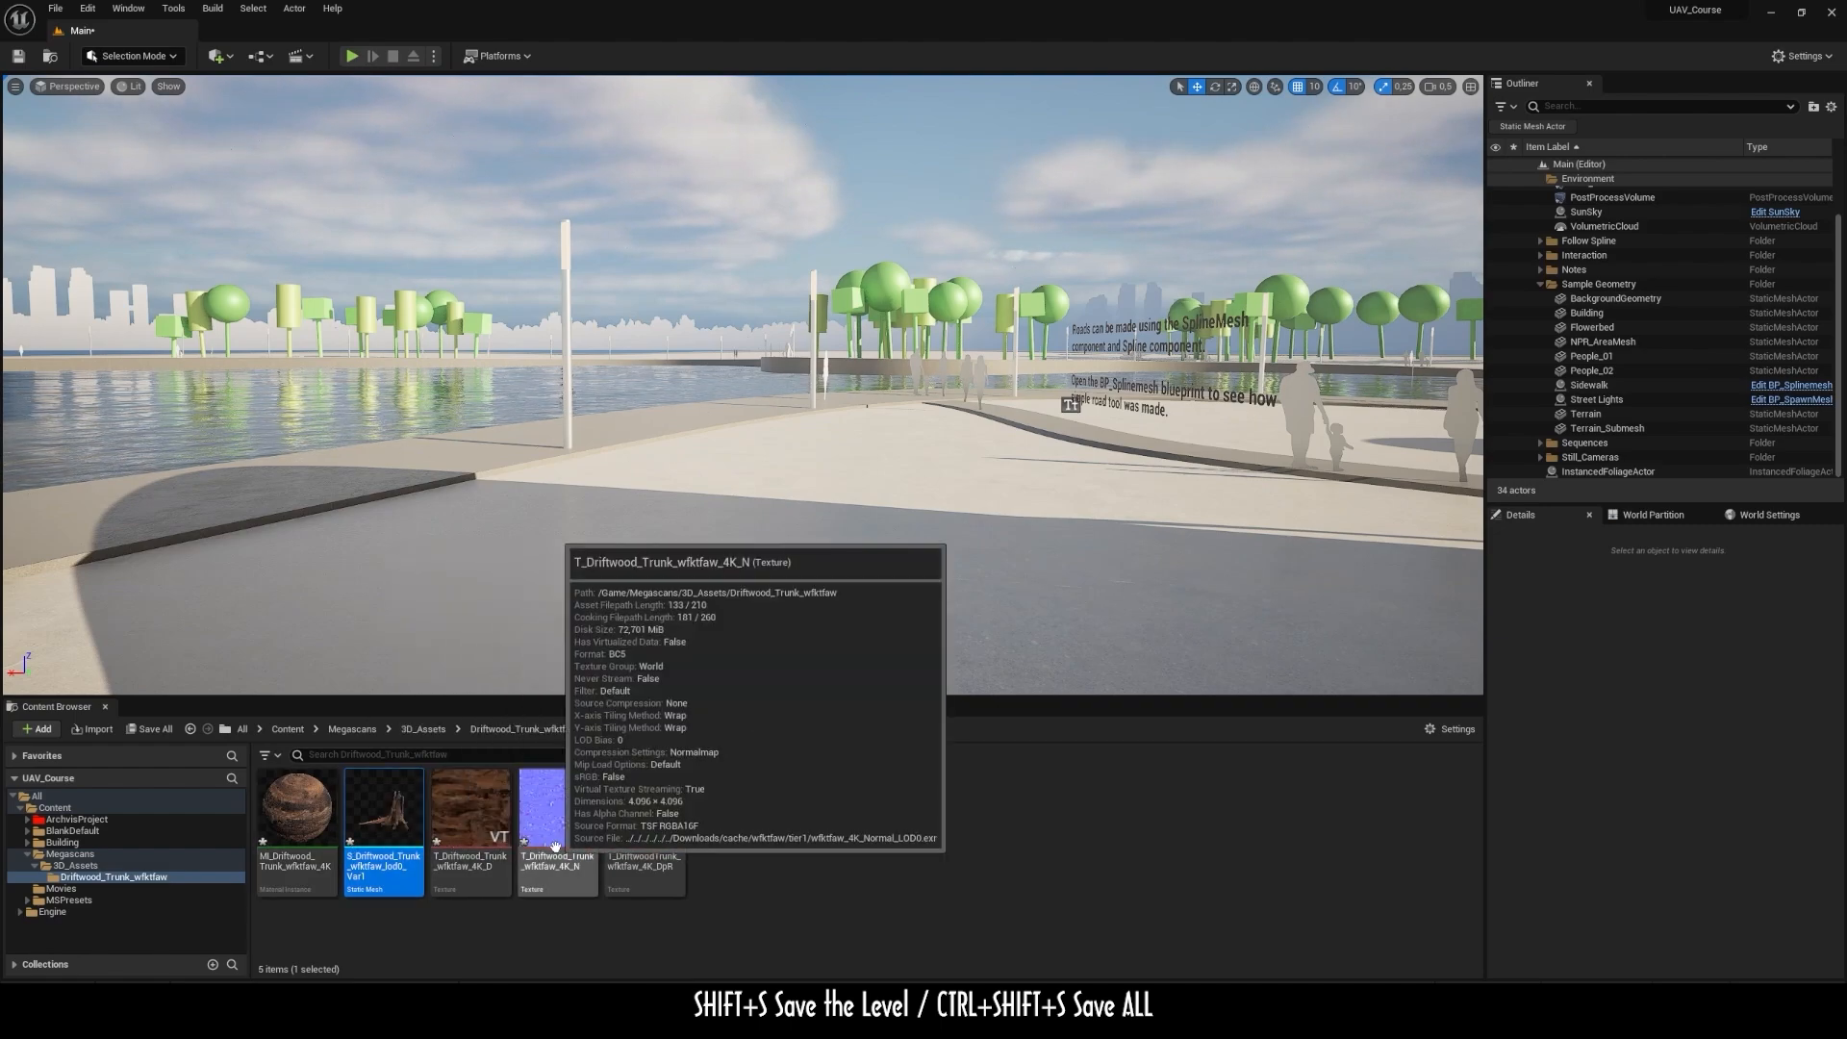
{"action": "left_click", "coordinate": [727, 859]}
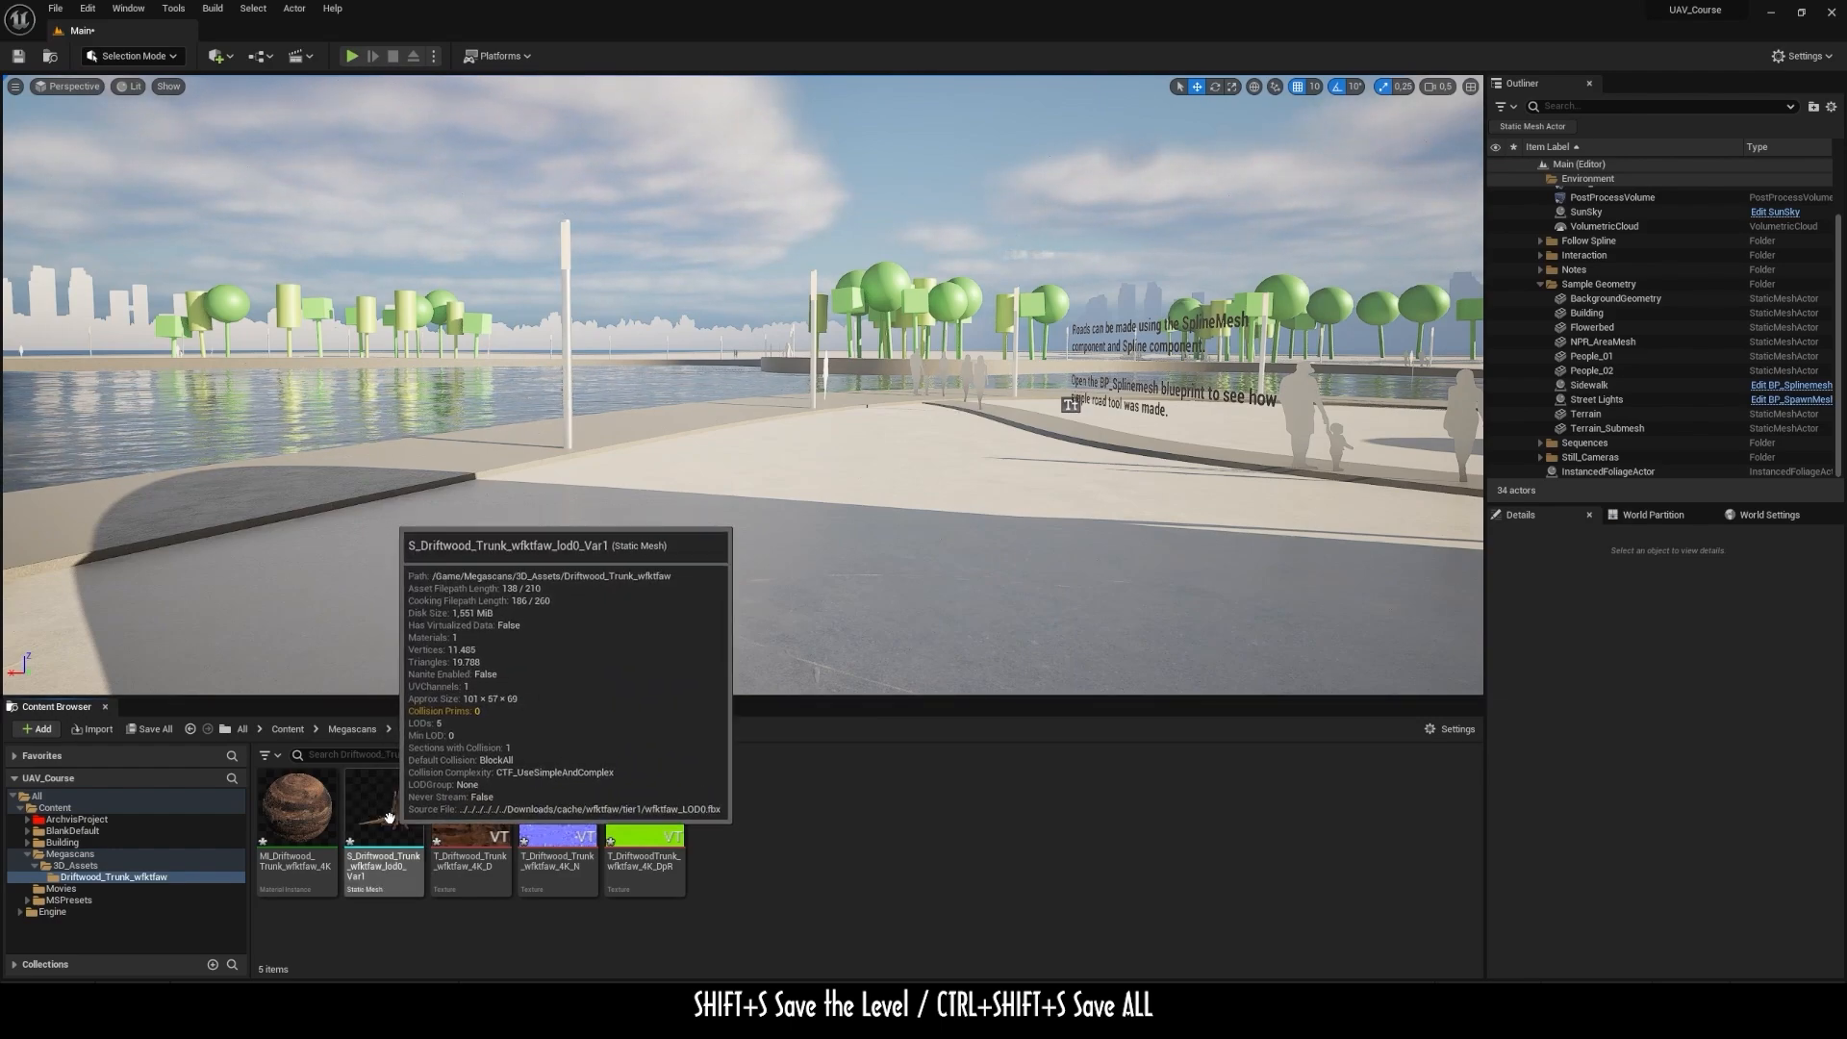
{"action": "left_click_drag", "start_coordinate": [389, 817], "coordinate": [713, 543]}
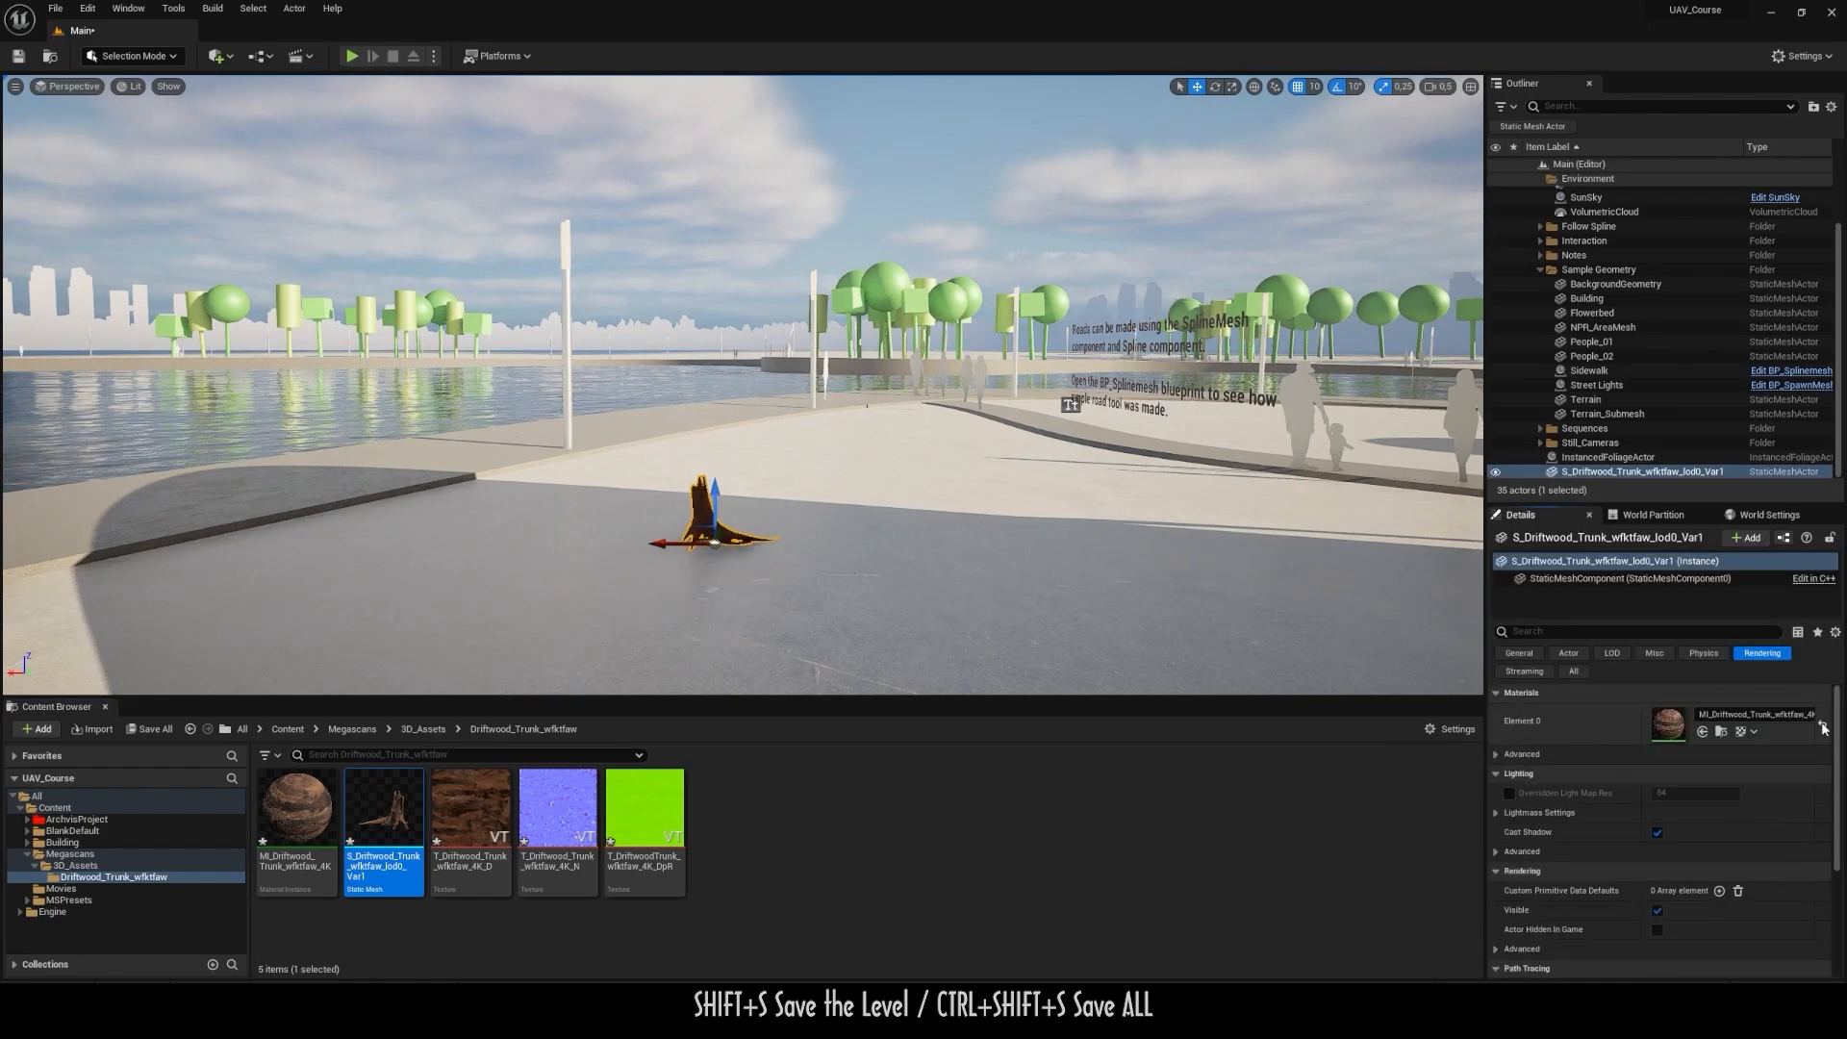
Step: Open the Project Settings and look up the ray tracing and virtual texture options
{"action": "left_click", "coordinate": [95, 15]}
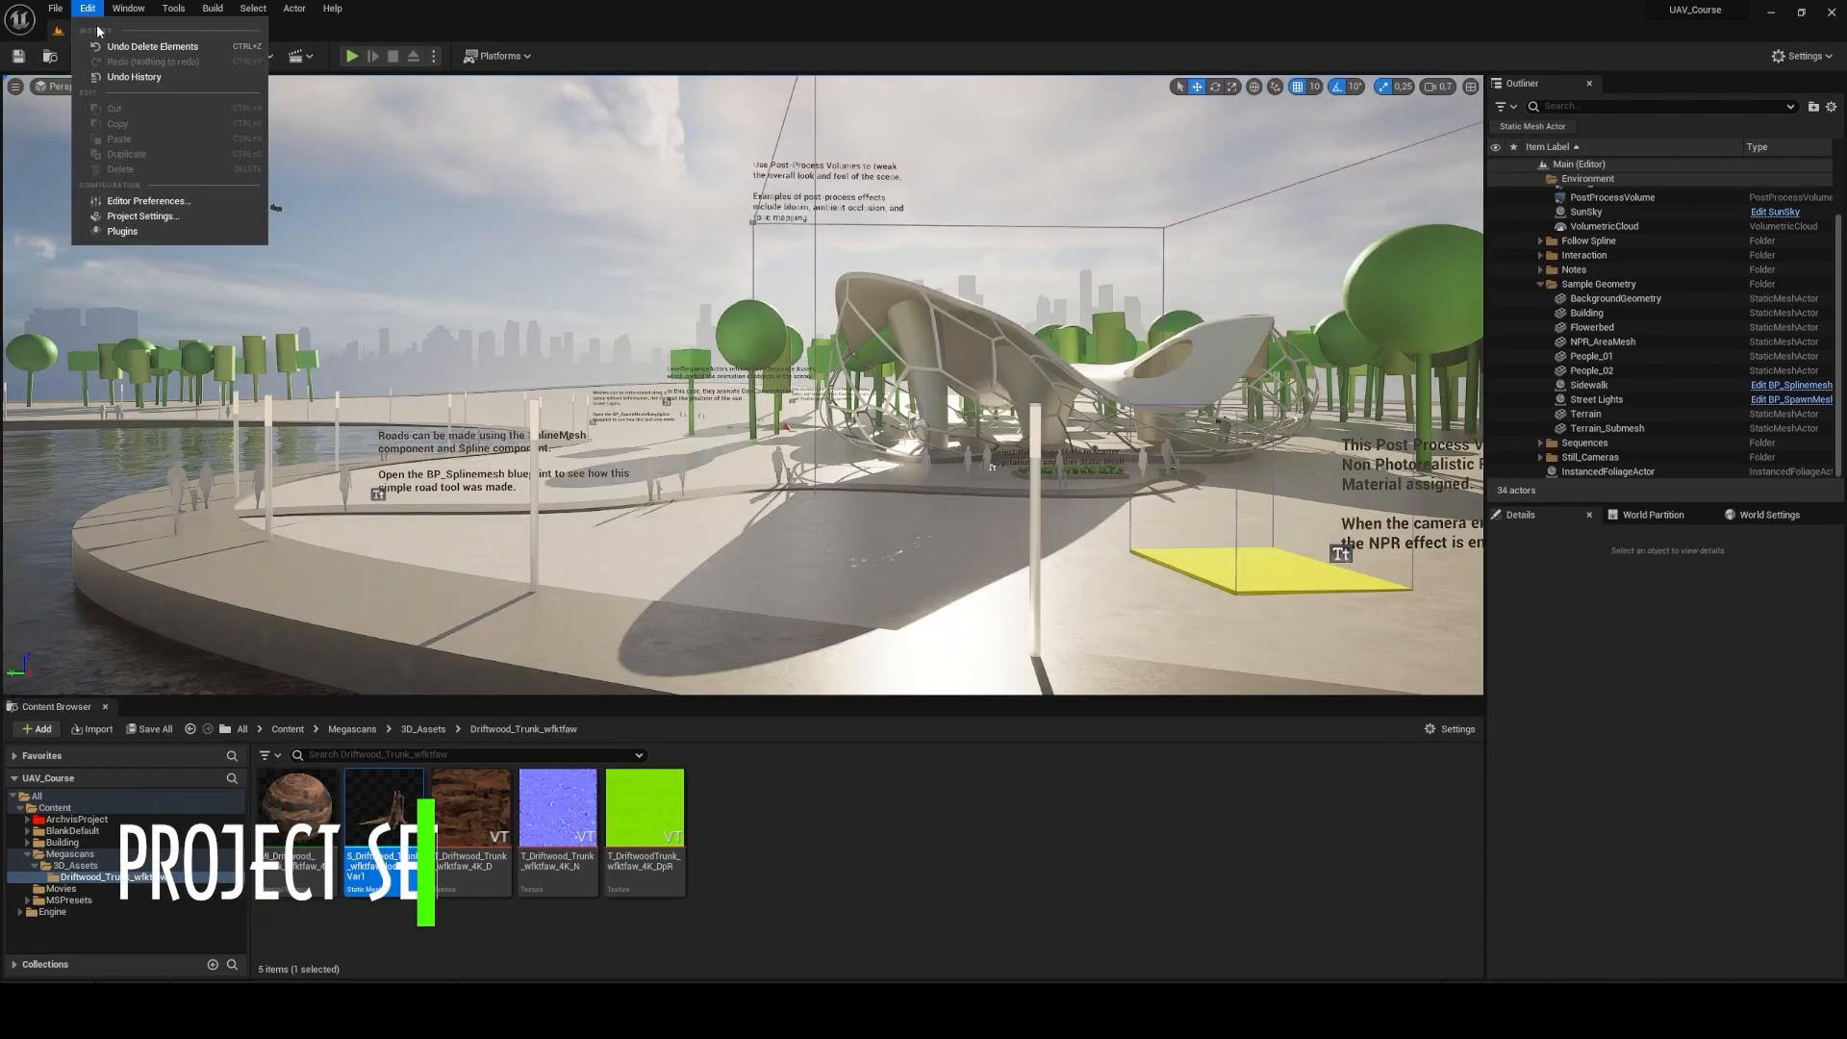
{"action": "left_click", "coordinate": [151, 217]}
{"action": "left_click", "coordinate": [696, 201]}
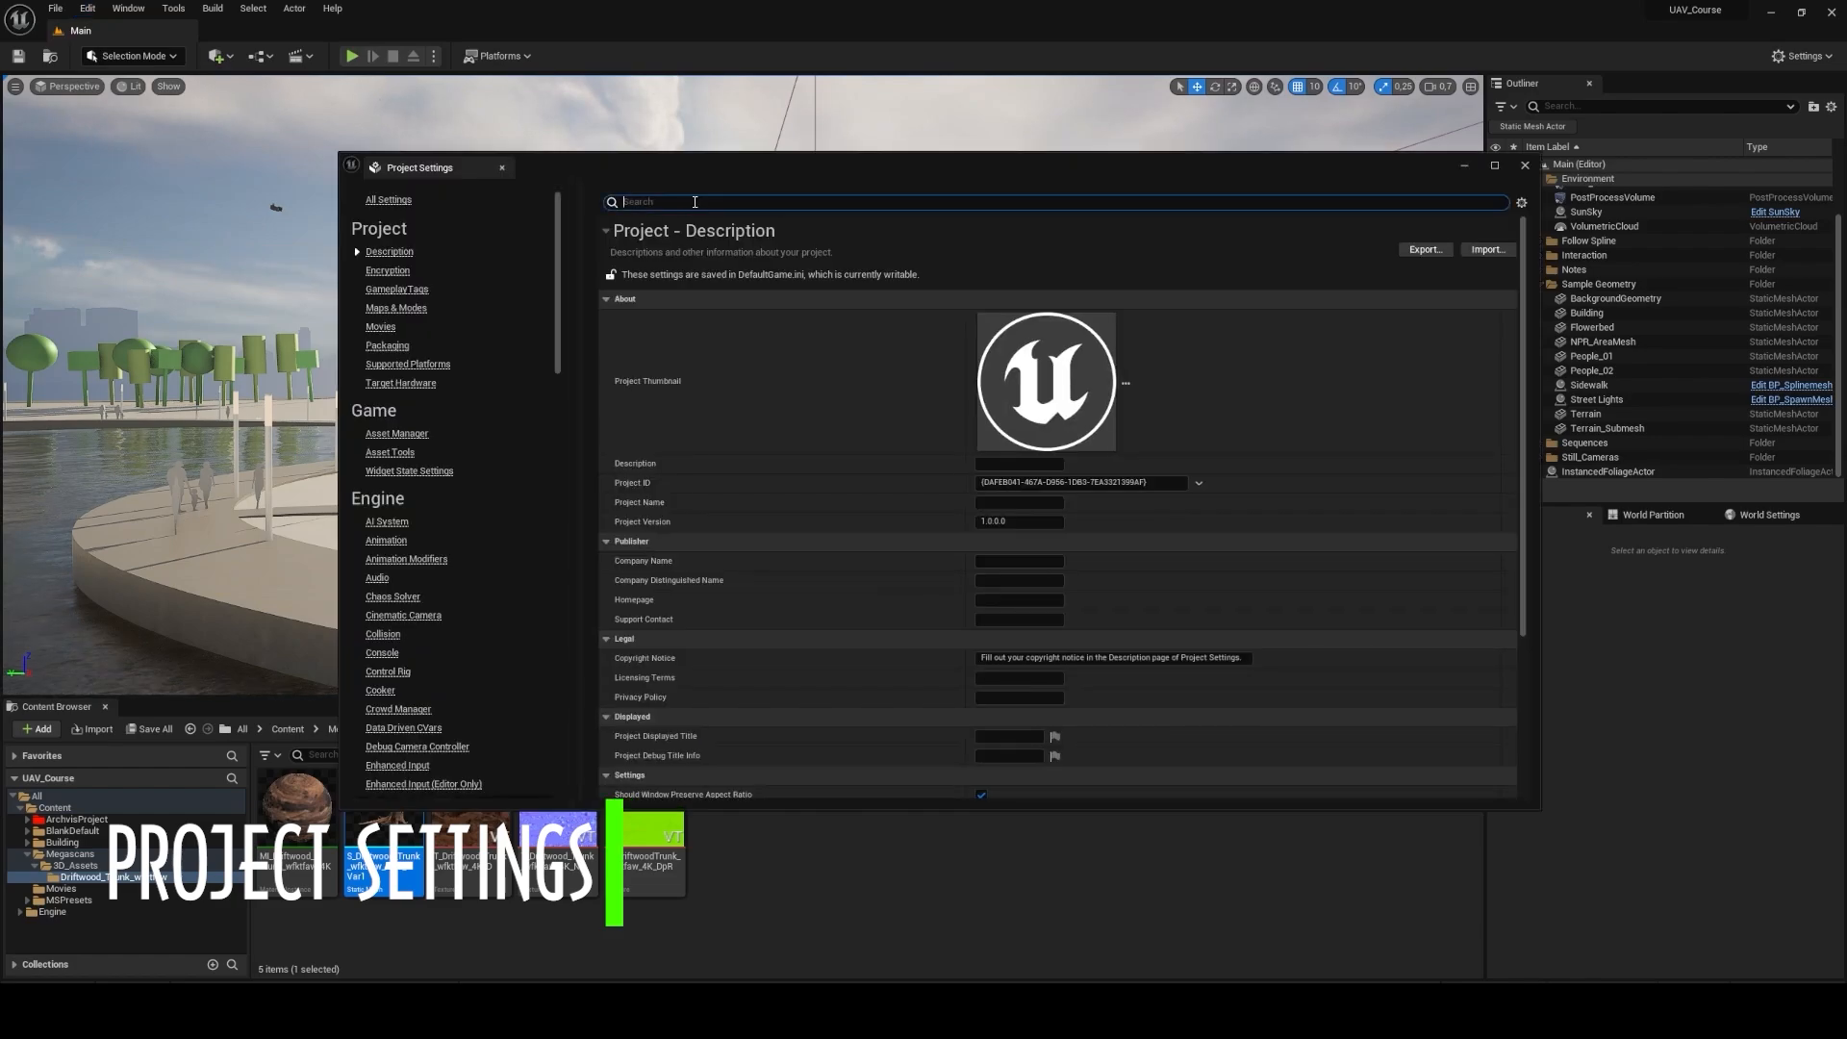
{"action": "type", "text": "ray tra"}
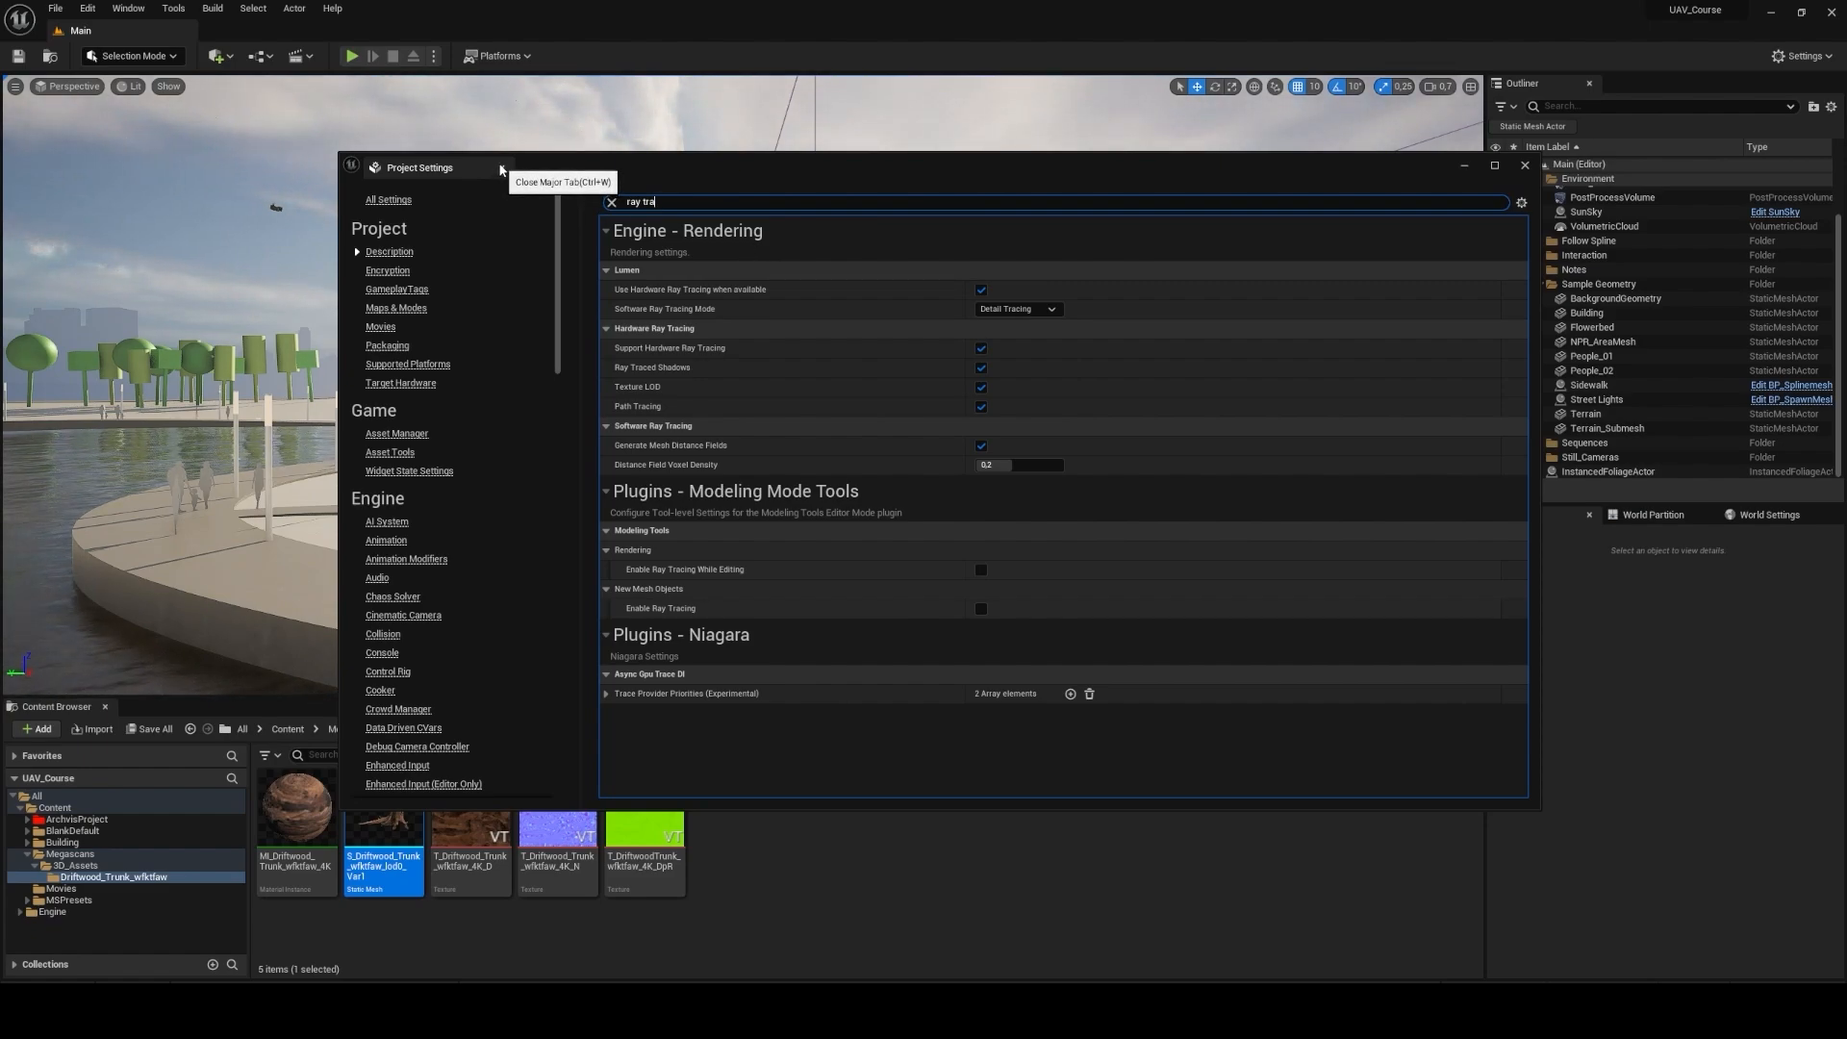
{"action": "type", "text": "vir"}
{"action": "type", "text": "tual tex"}
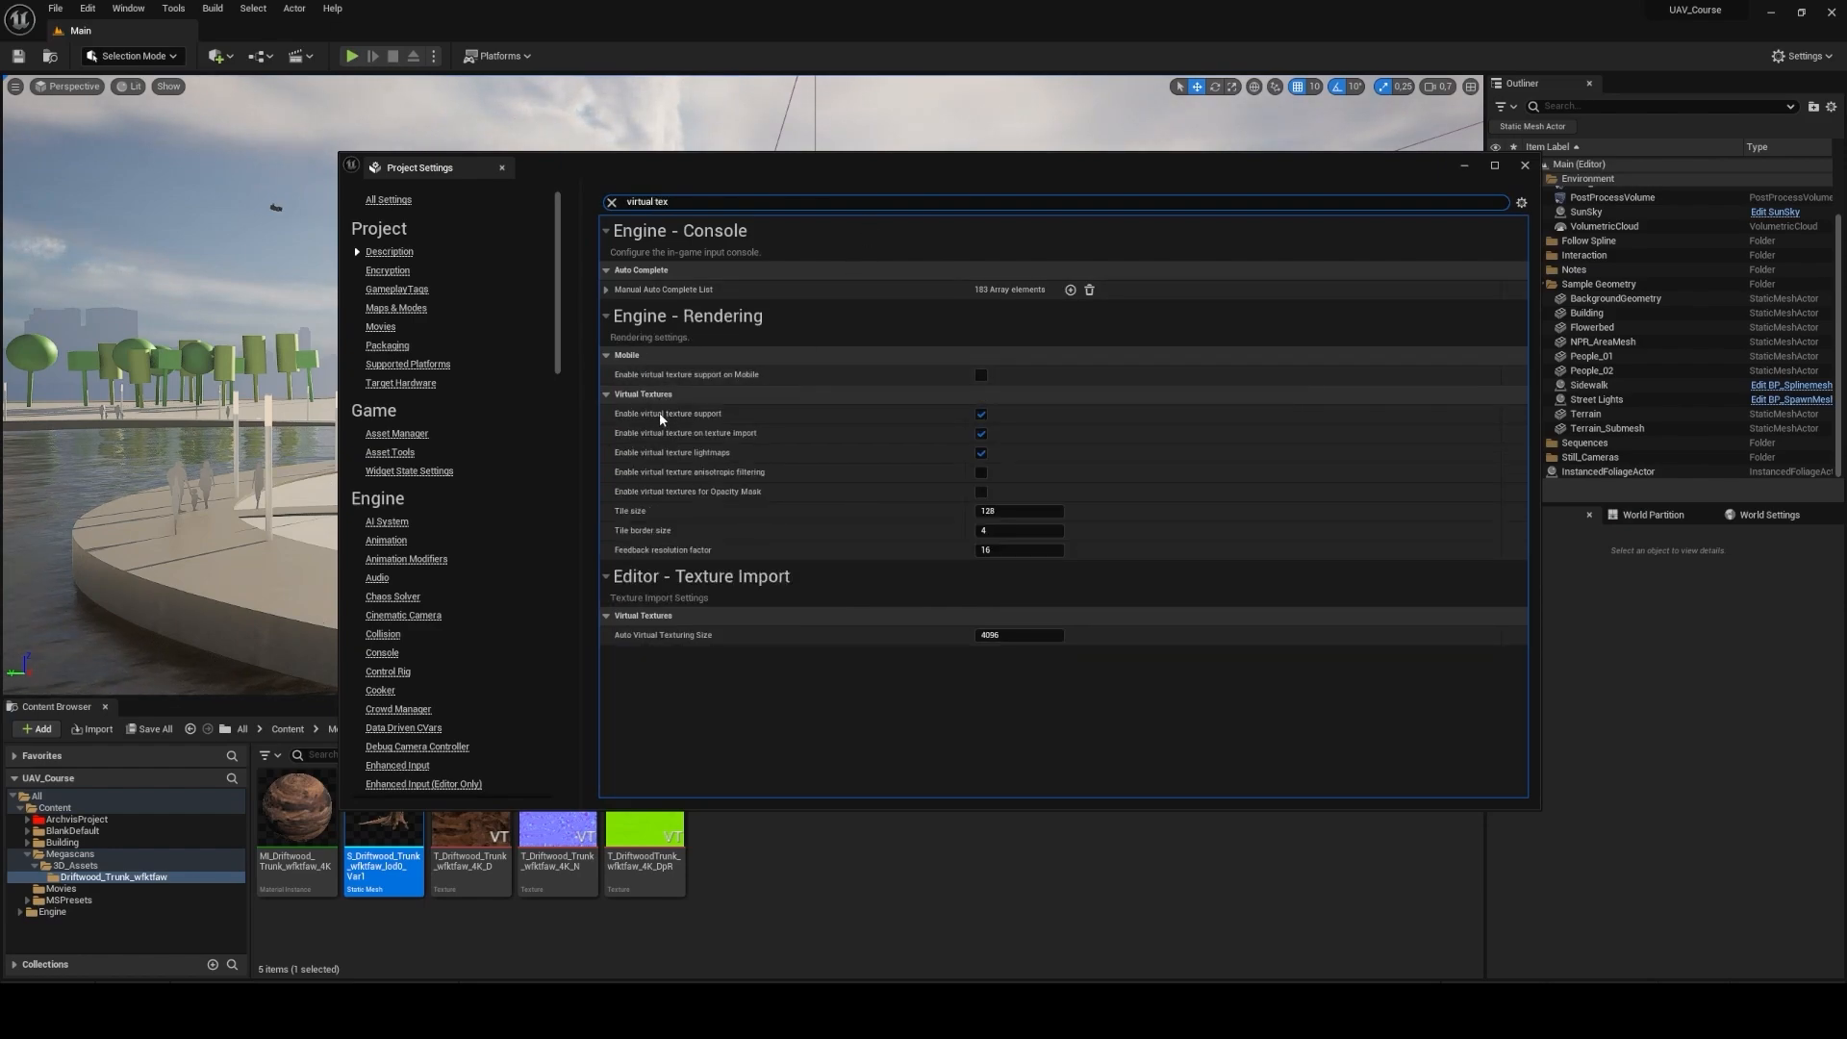
{"action": "mouse_move", "coordinate": [624, 423]}
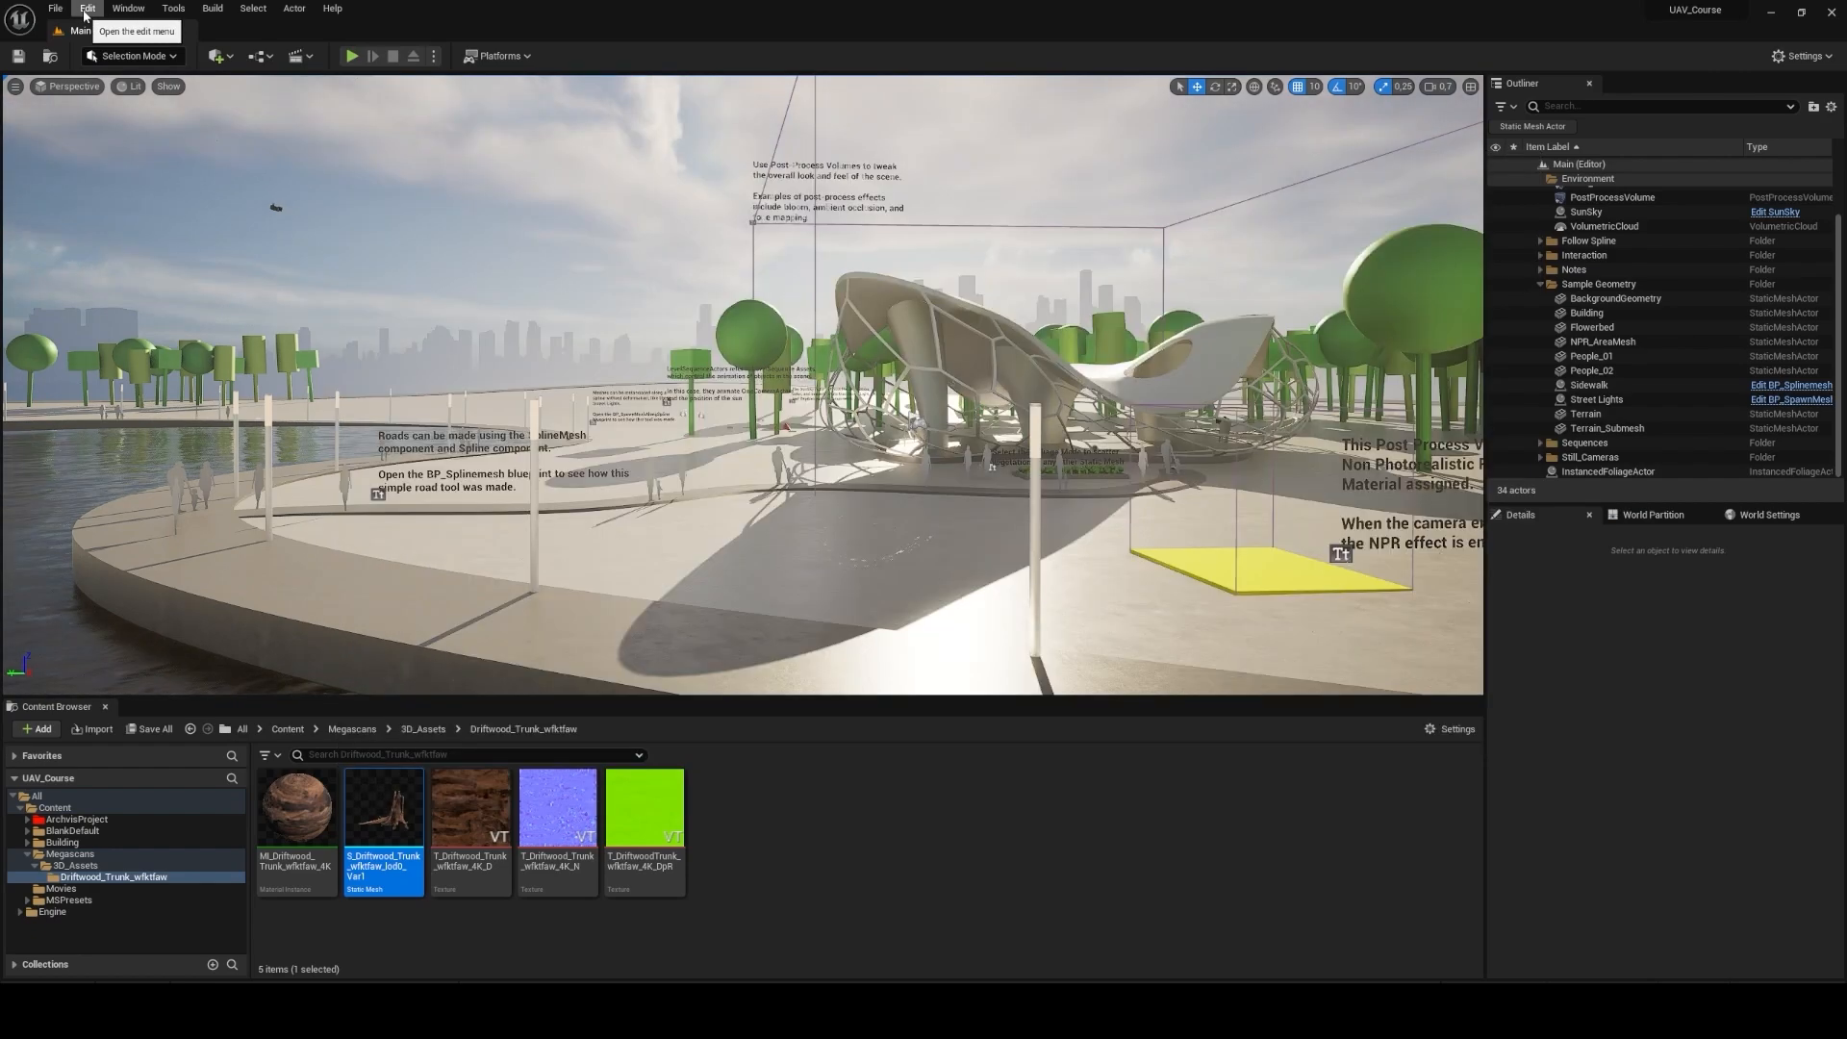
Step: Open the Plugins browser and search for the Movie Render Queue and modeling plugins
{"action": "left_click", "coordinate": [89, 9]}
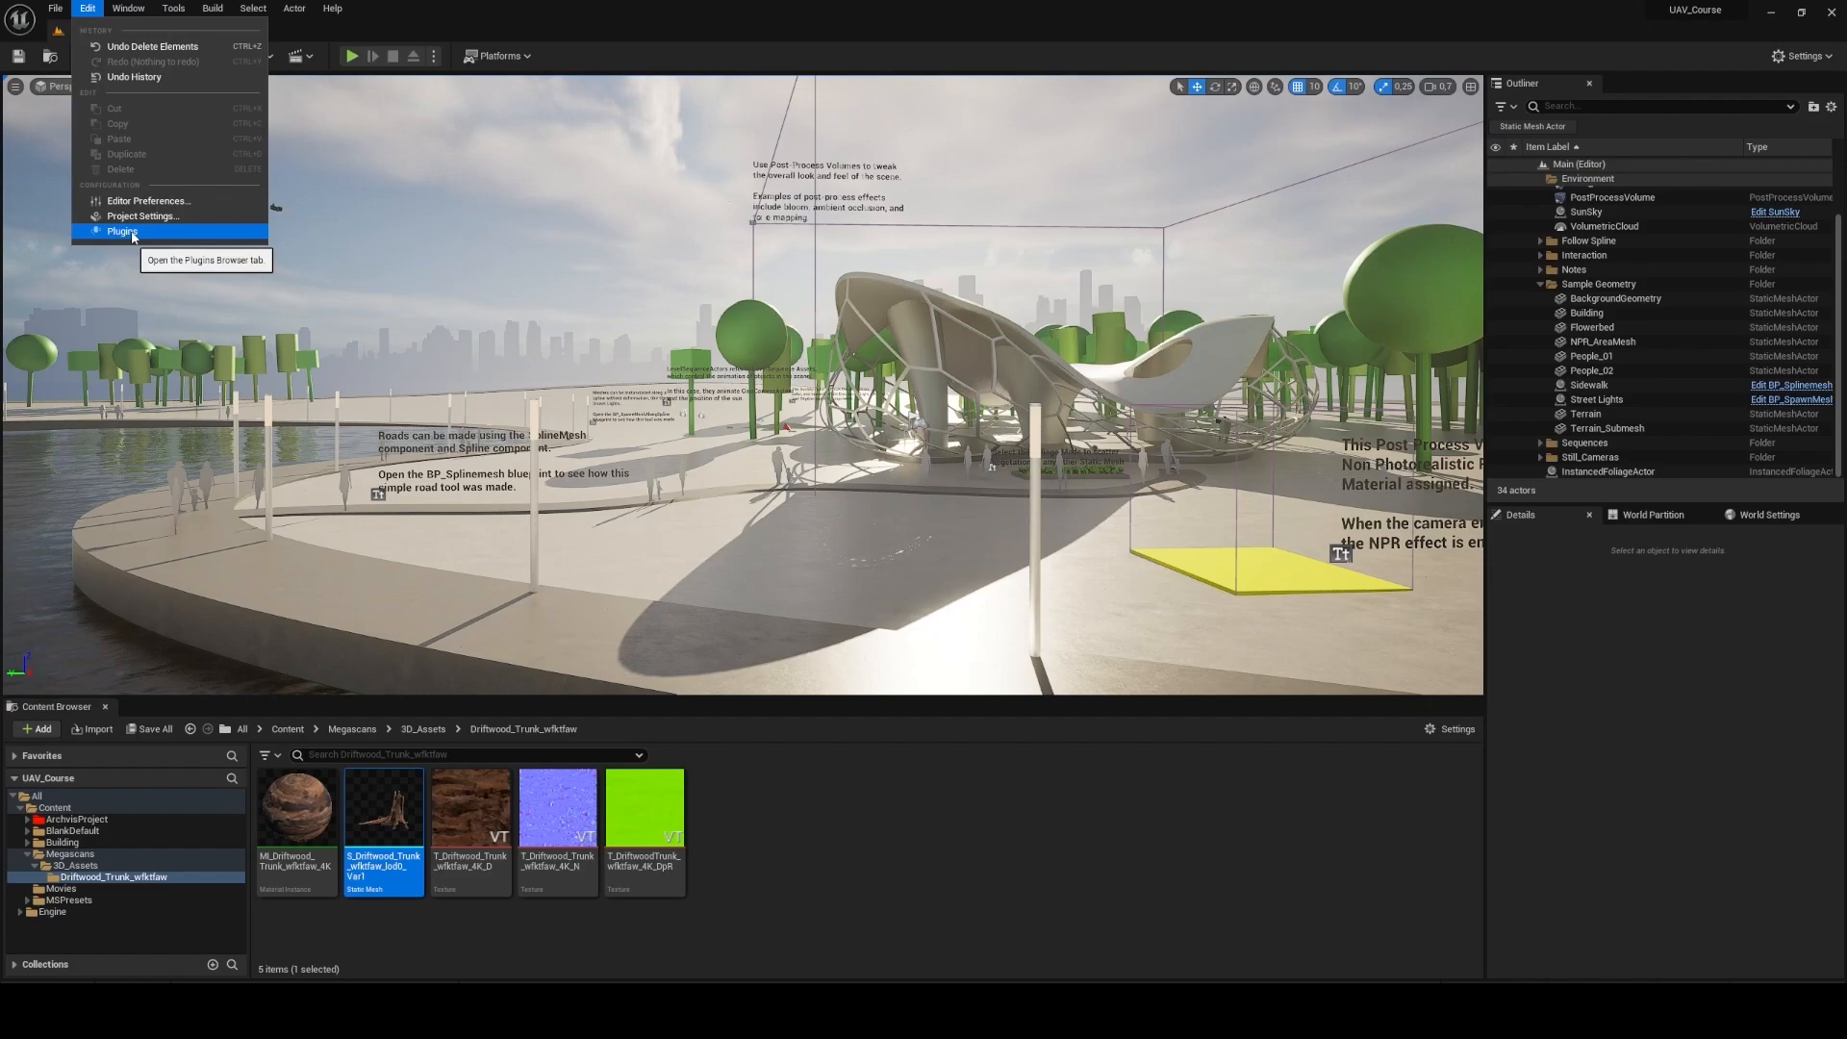
{"action": "left_click", "coordinate": [132, 234]}
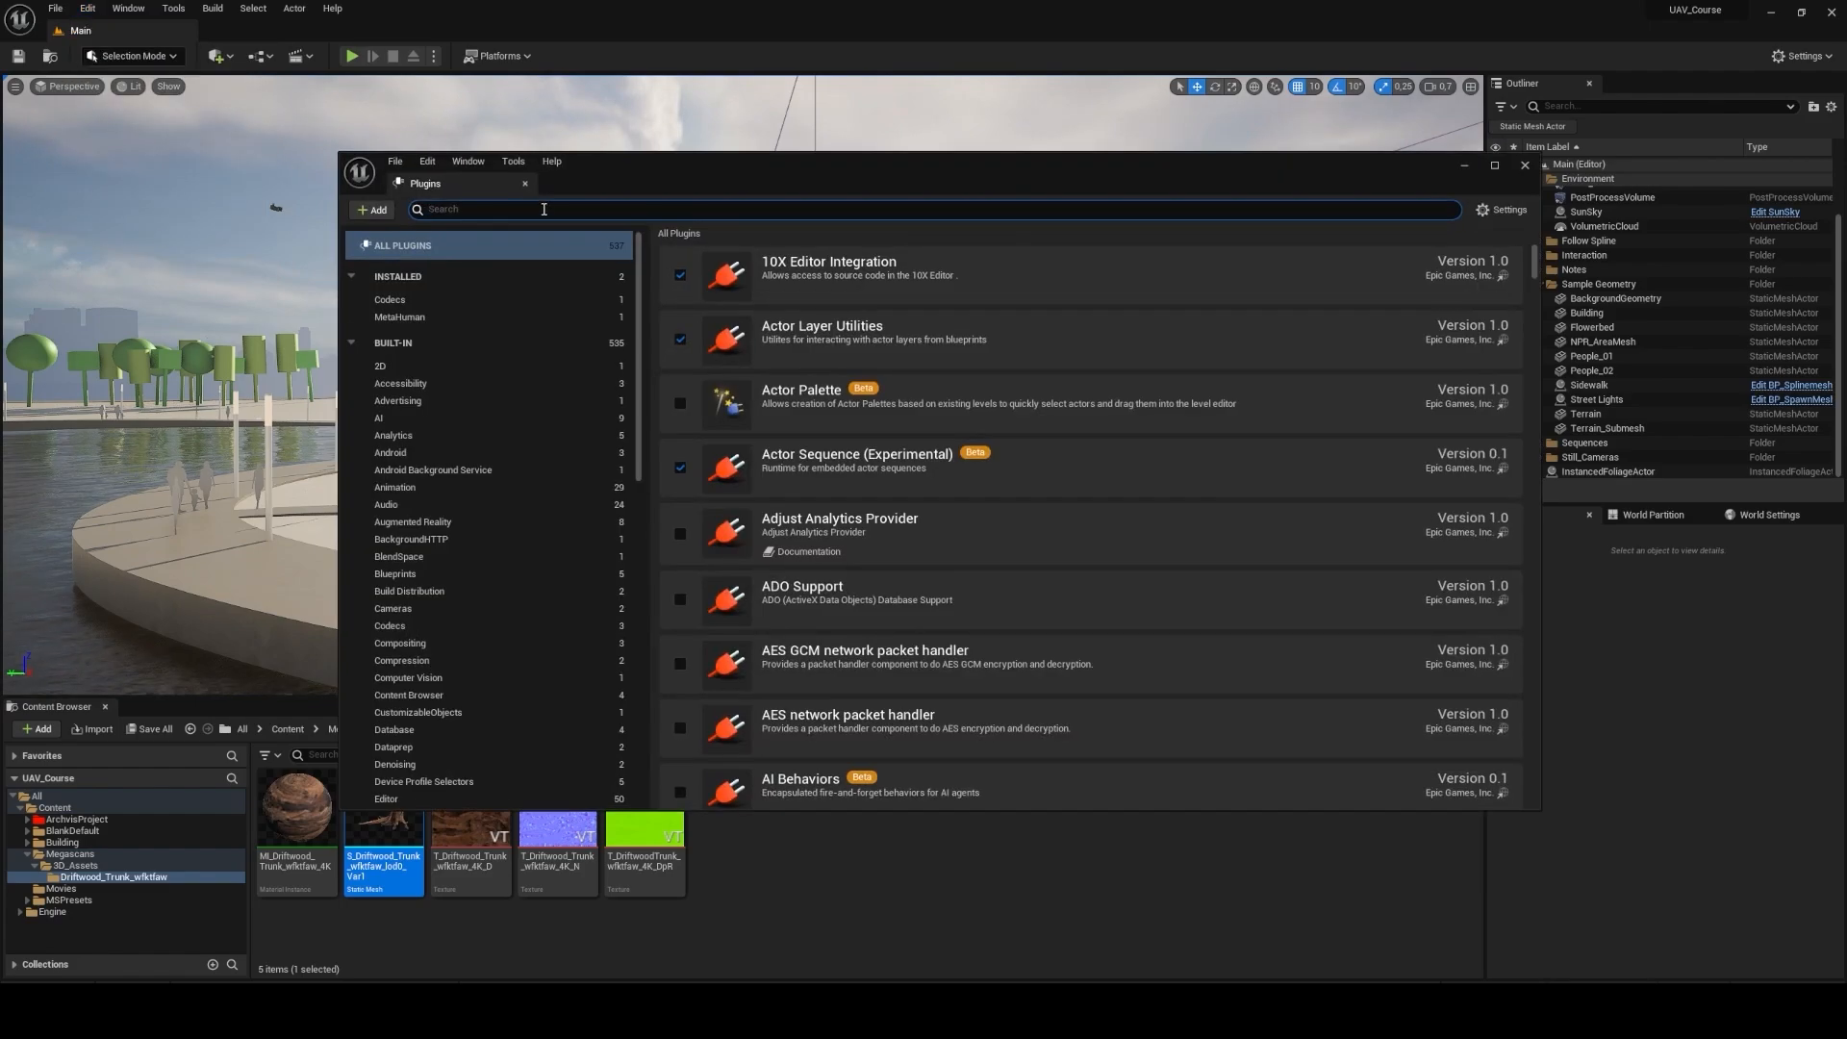
{"action": "mouse_move", "coordinate": [655, 177]}
{"action": "left_mouse_down"}
{"action": "mouse_move", "coordinate": [872, 210]}
{"action": "mouse_move", "coordinate": [624, 163]}
{"action": "left_mouse_up"}
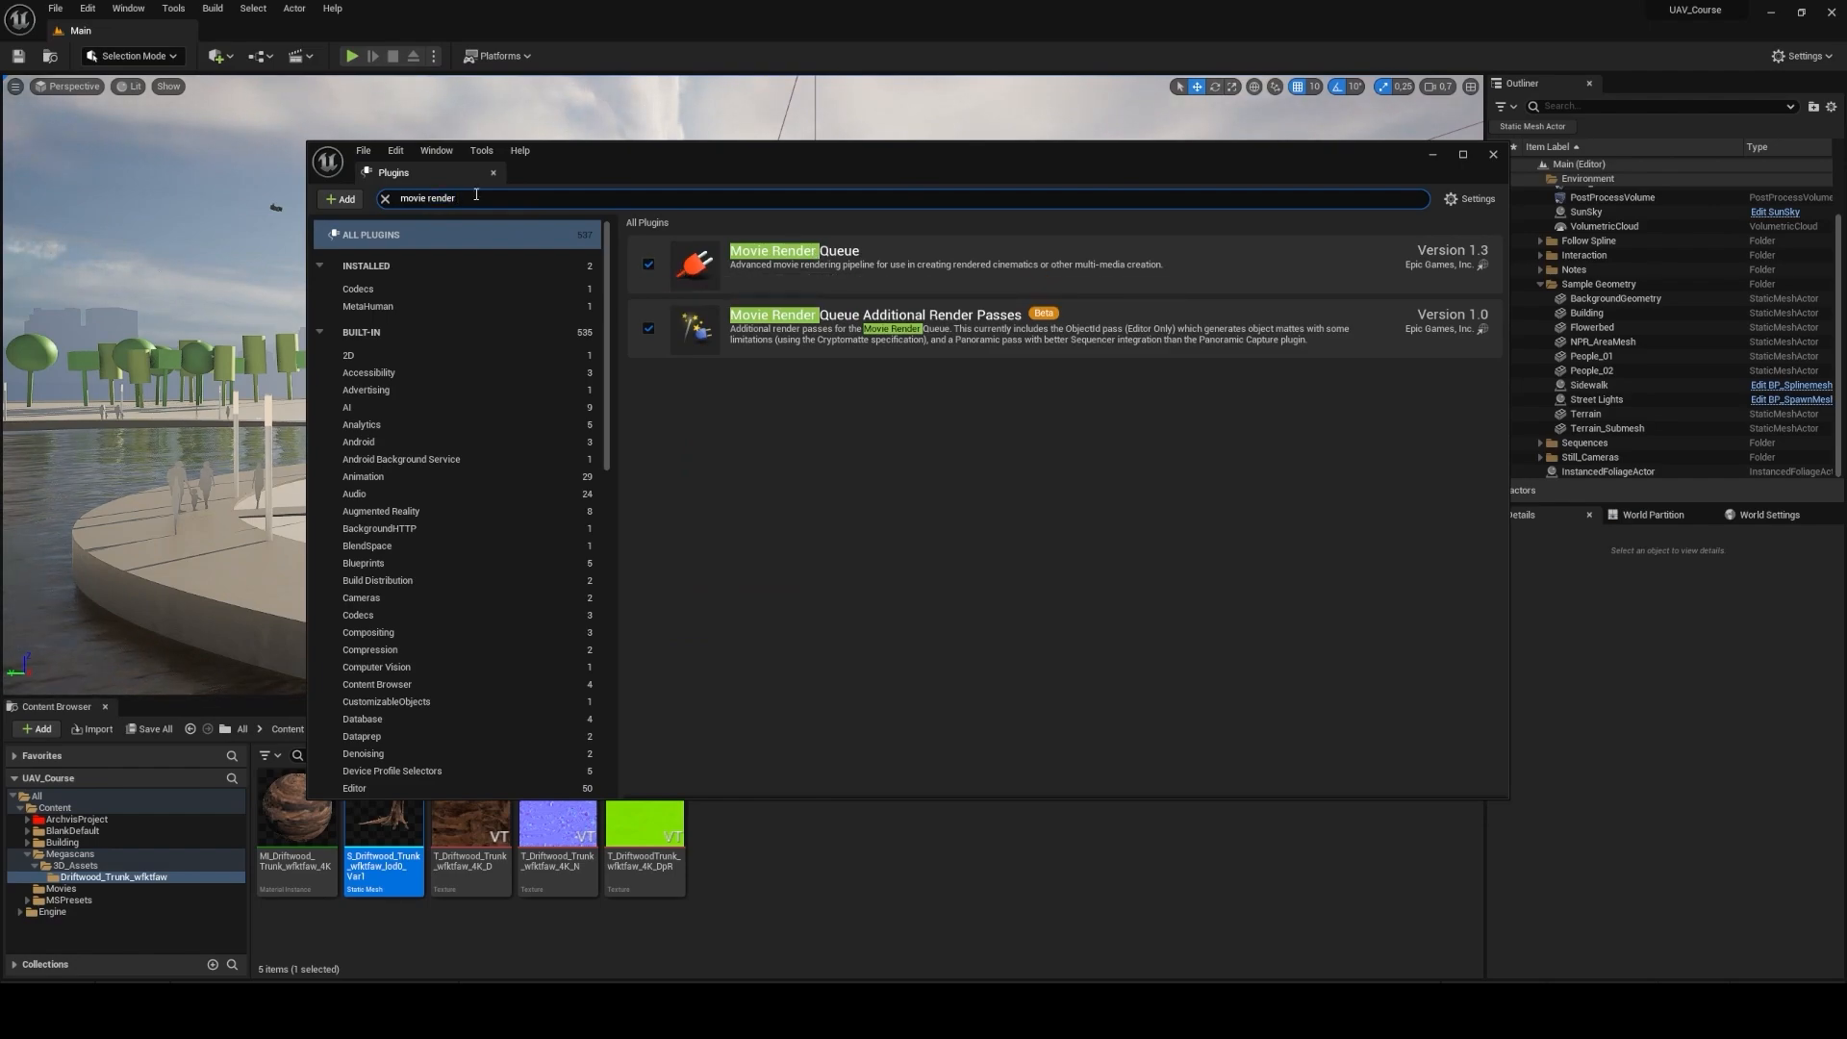
{"action": "type", "text": "odeling"}
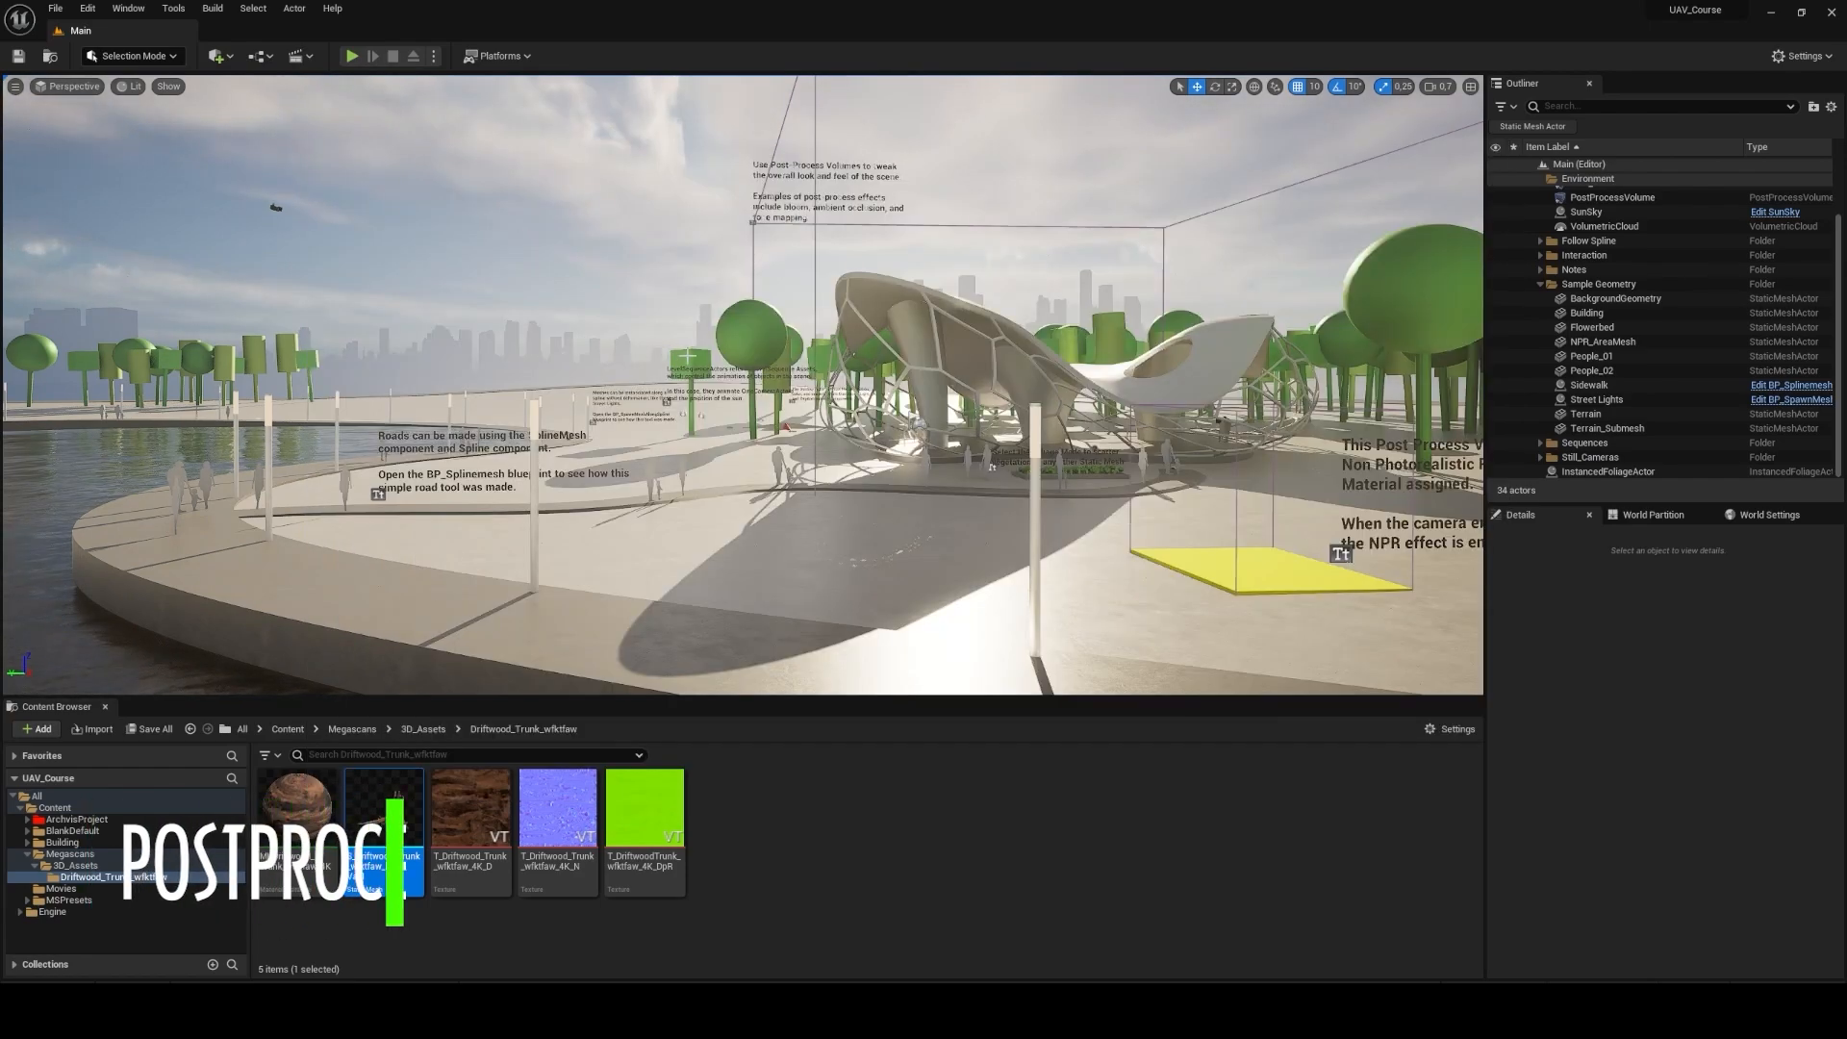
Step: Select the NPR post process volume surrounding the yellow platform to view its details
{"action": "right_click_drag", "start_coordinate": [743, 385], "coordinate": [918, 365]}
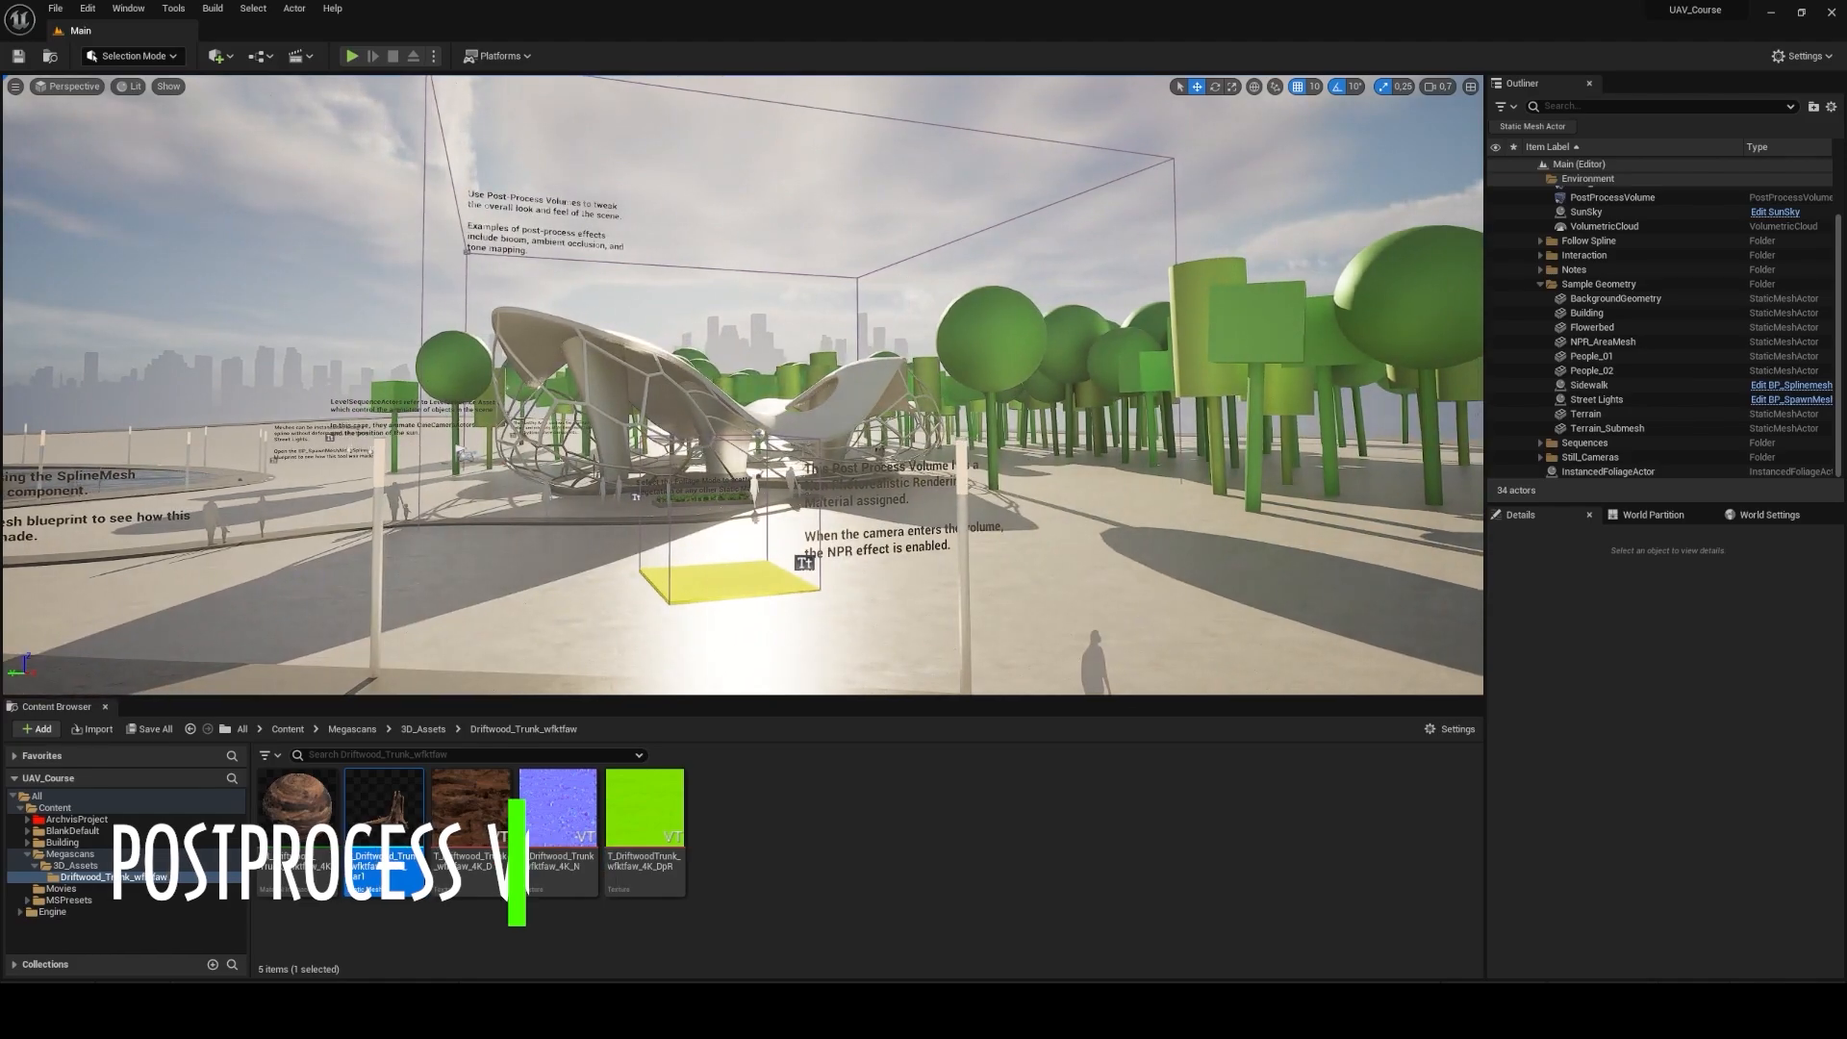
{"action": "mouse_move", "coordinate": [743, 385]}
{"action": "right_mouse_down"}
{"action": "mouse_move", "coordinate": [693, 371]}
{"action": "mouse_move", "coordinate": [736, 409]}
{"action": "mouse_move", "coordinate": [707, 400]}
{"action": "mouse_move", "coordinate": [722, 385]}
{"action": "right_mouse_up"}
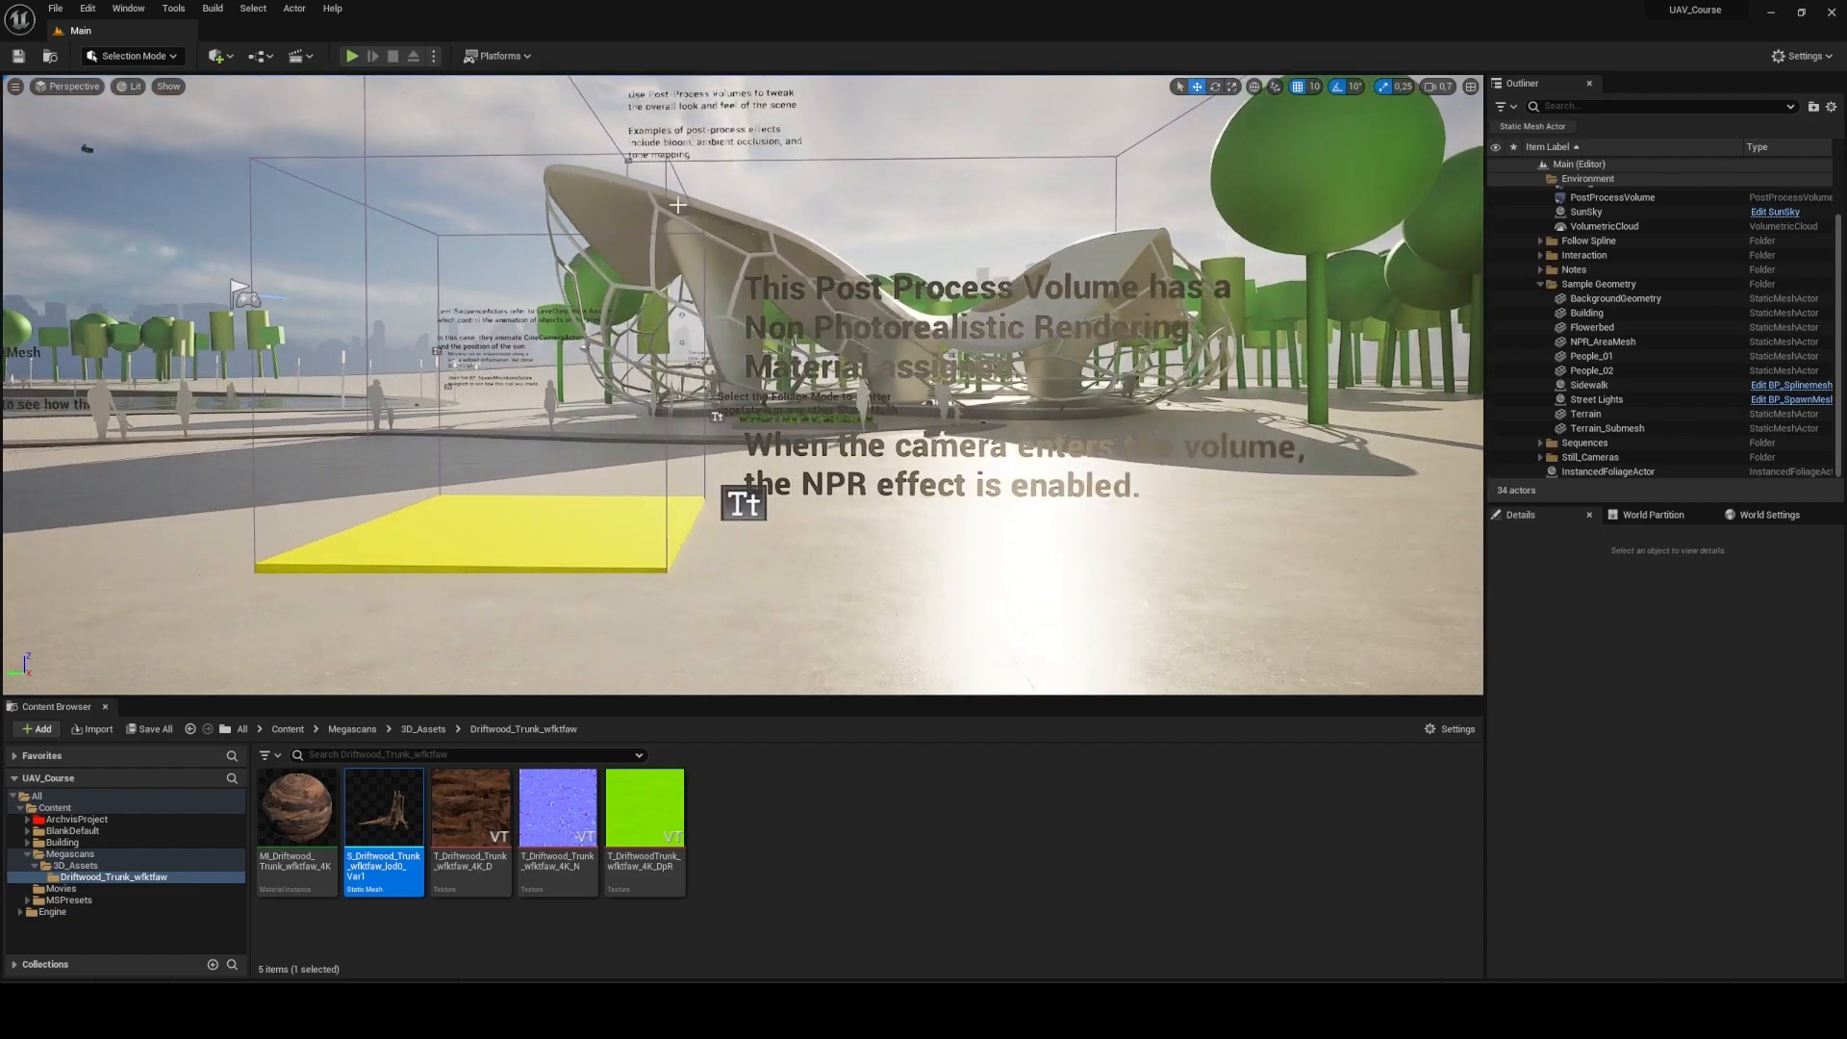
{"action": "left_click", "coordinate": [450, 154]}
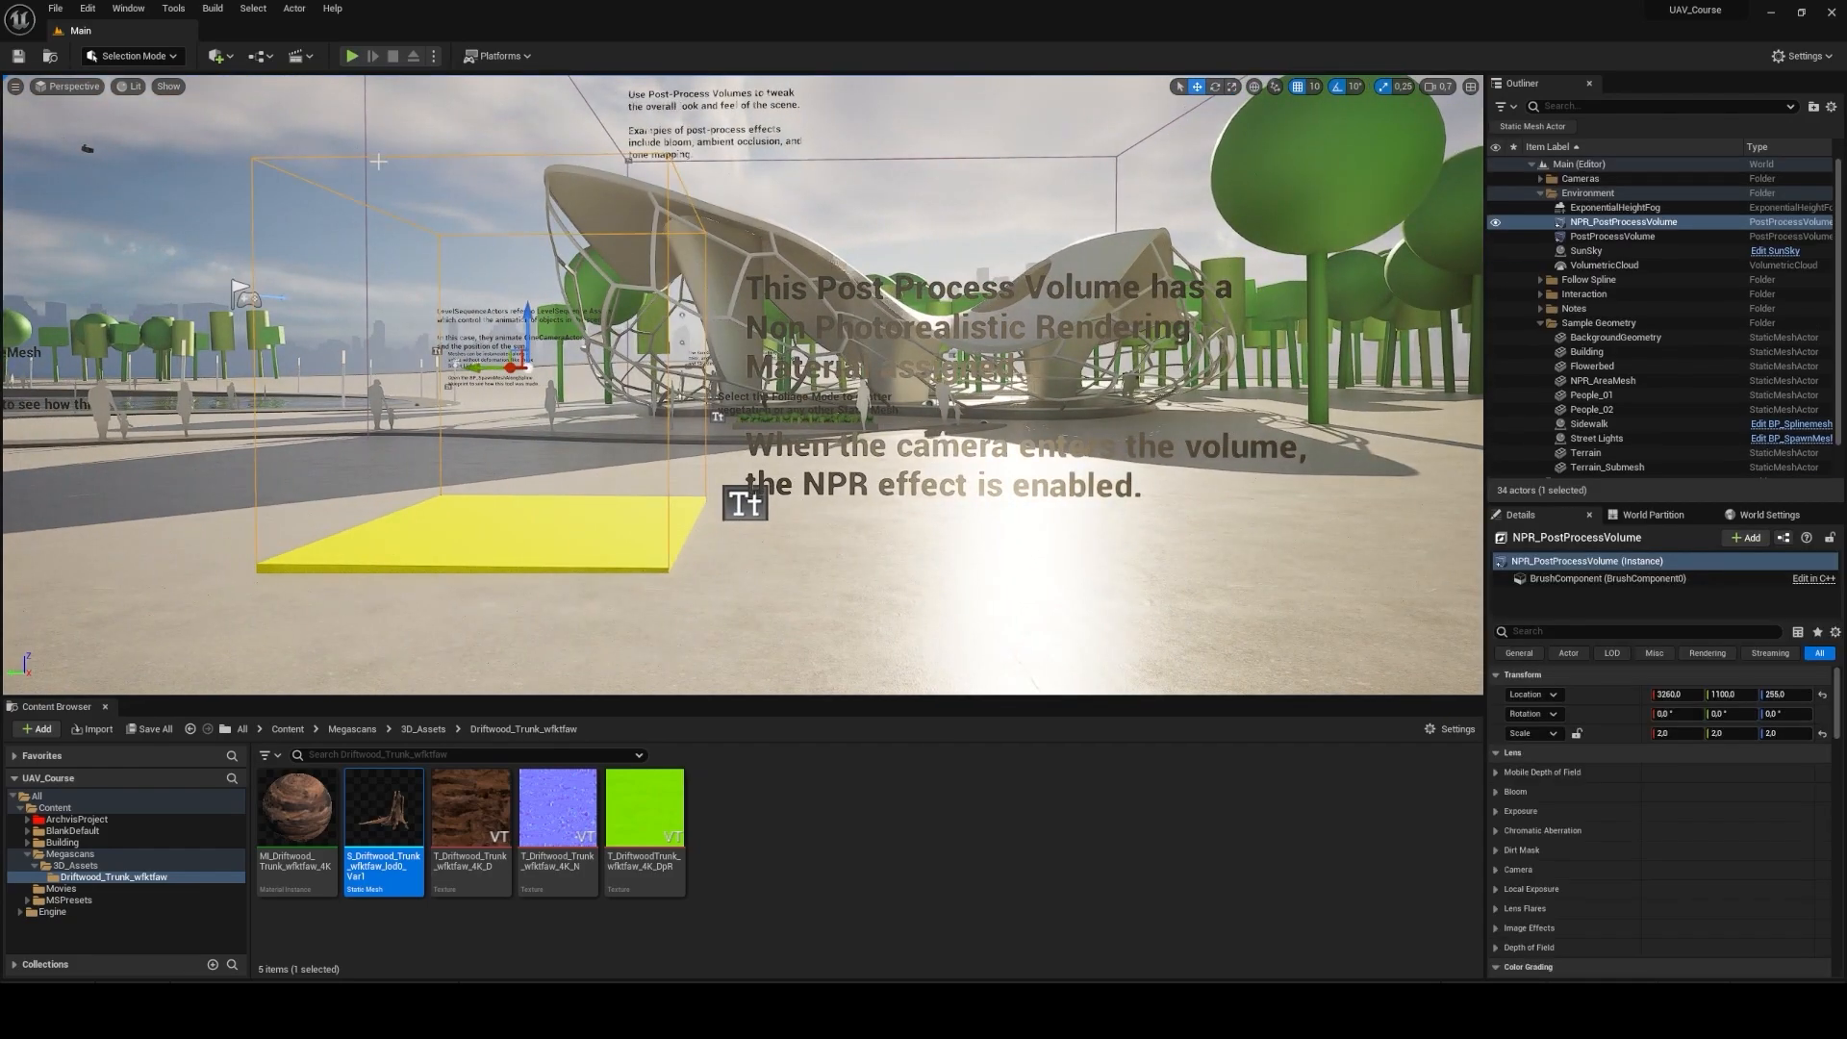
Step: Add a Post Process Volume to the open plaza in front of the pavilion and lower it towards the ground
{"action": "right_click_drag", "start_coordinate": [721, 385], "coordinate": [789, 205]}
{"action": "scroll", "coordinate": [658, 366], "scroll_direction": "down", "scroll_amount": 3}
{"action": "scroll", "coordinate": [796, 363], "scroll_direction": "down", "scroll_amount": 1}
{"action": "key", "text": "w"}
{"action": "scroll", "coordinate": [893, 366], "scroll_direction": "down", "scroll_amount": 3}
{"action": "left_click", "coordinate": [215, 56]}
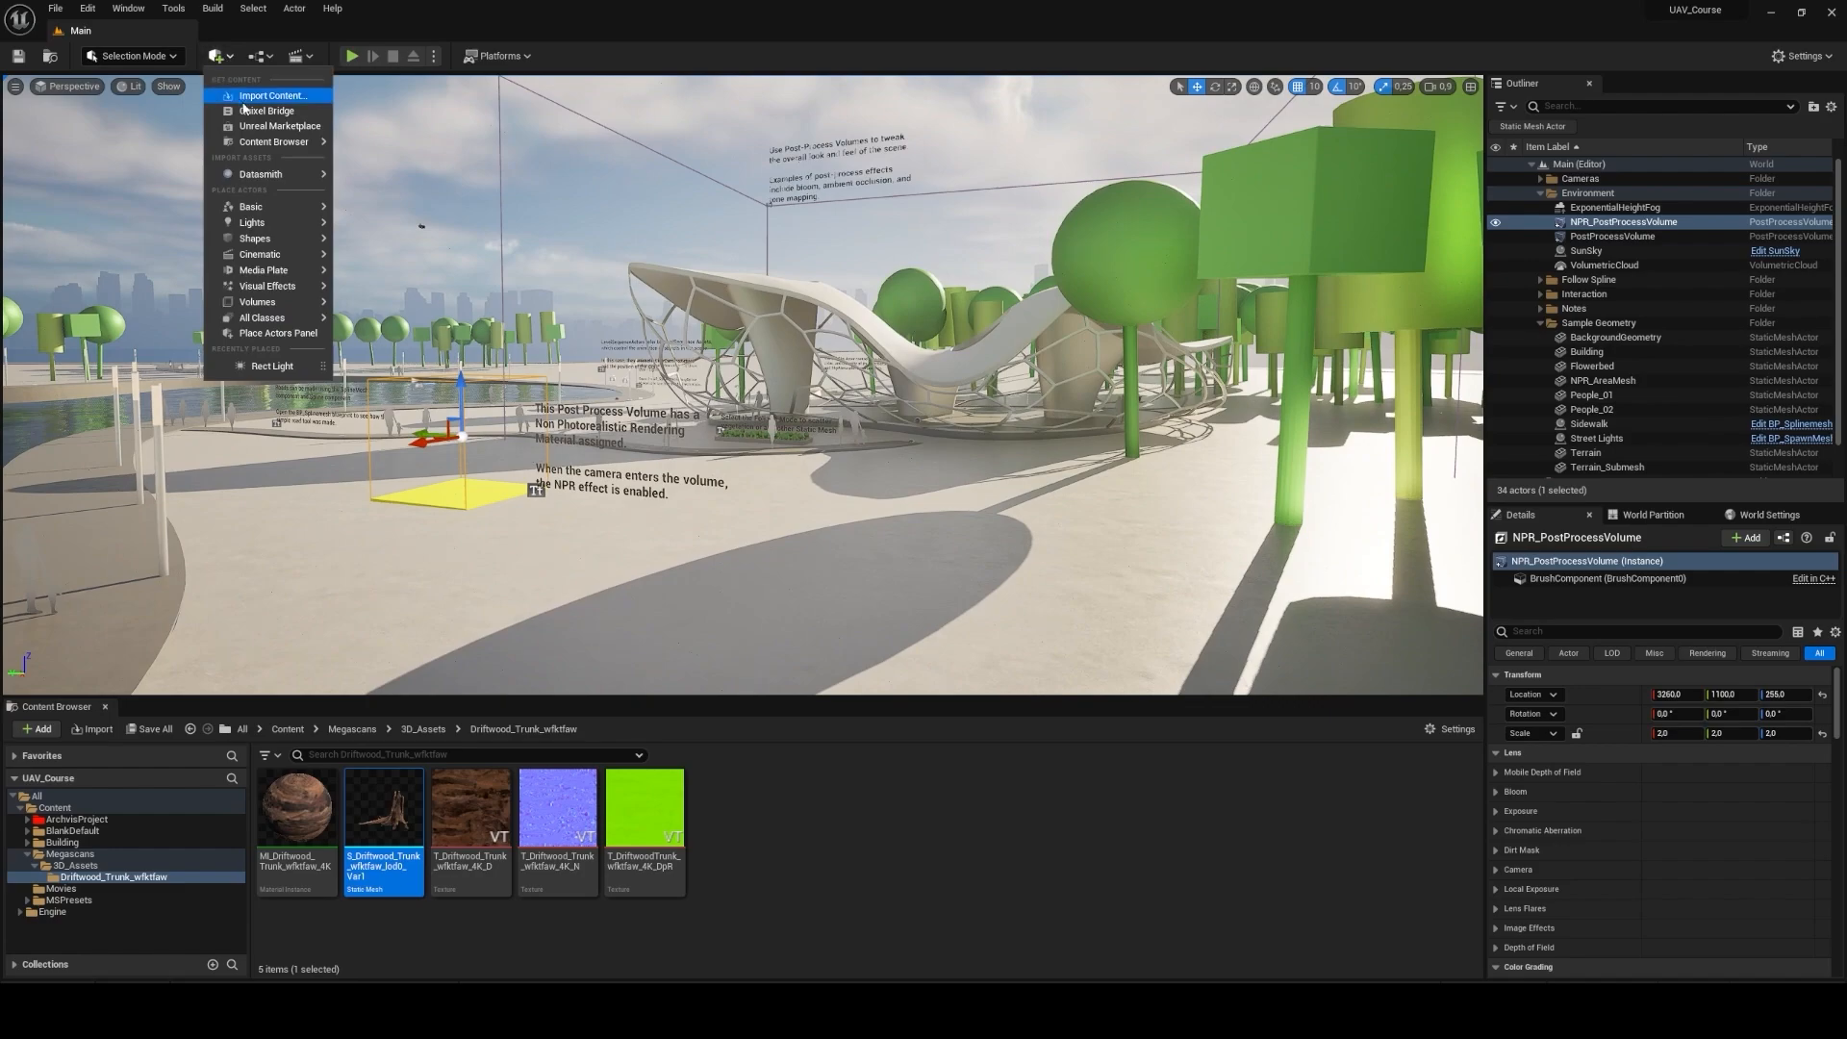
{"action": "type", "text": "post"}
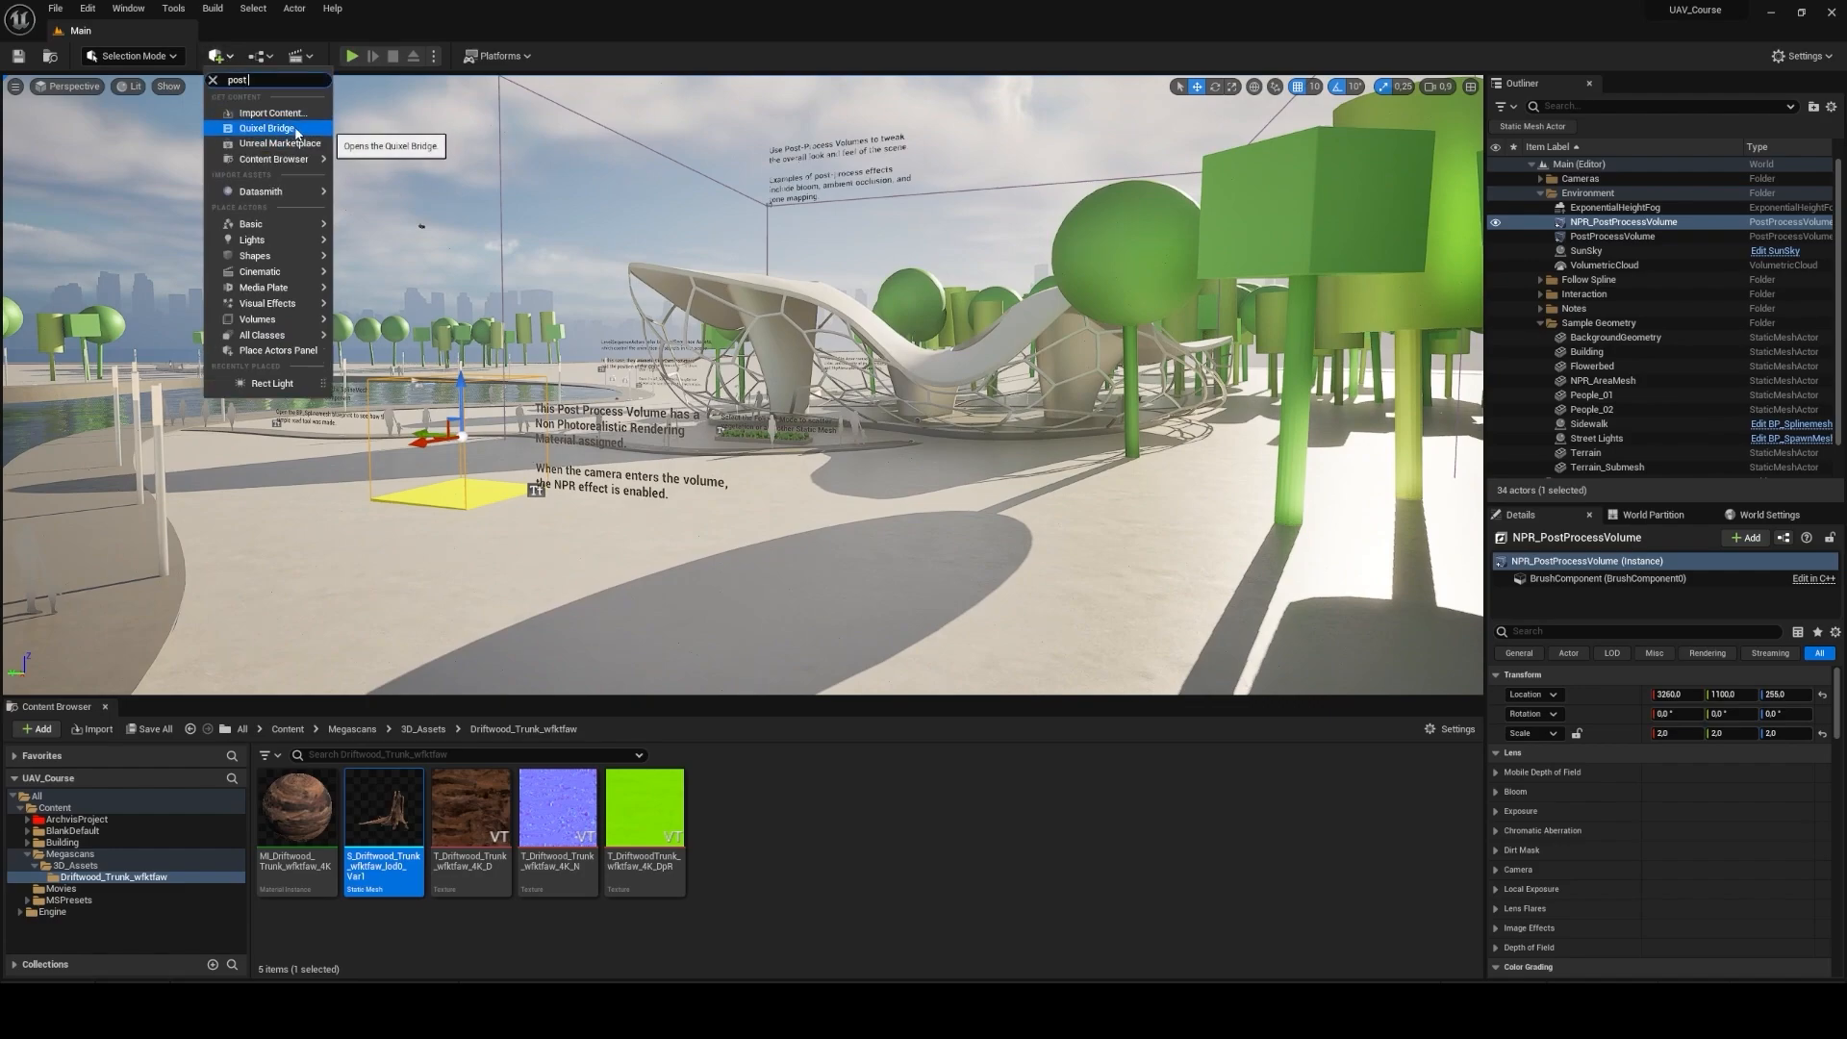
{"action": "type", "text": " pro"}
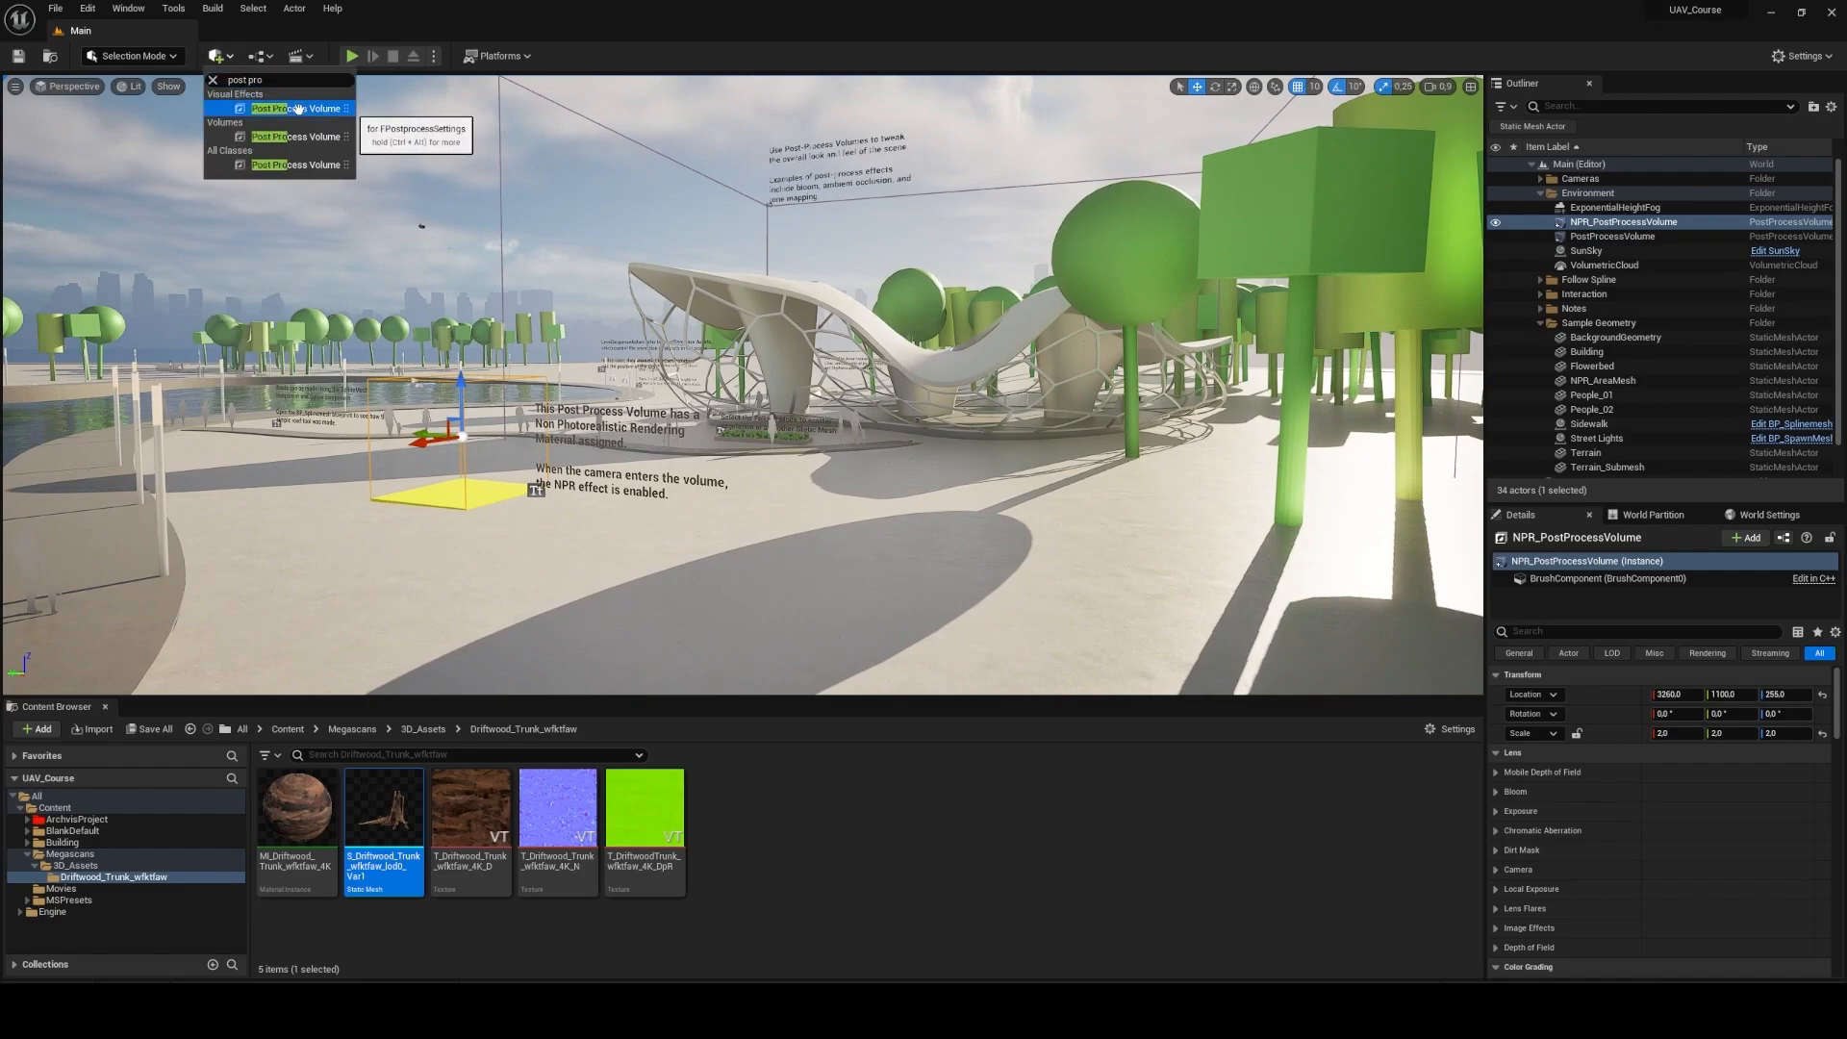
{"action": "left_click", "coordinate": [298, 109]}
{"action": "right_click_drag", "start_coordinate": [784, 251], "coordinate": [1010, 298]}
{"action": "left_click_drag", "start_coordinate": [816, 255], "coordinate": [814, 447]}
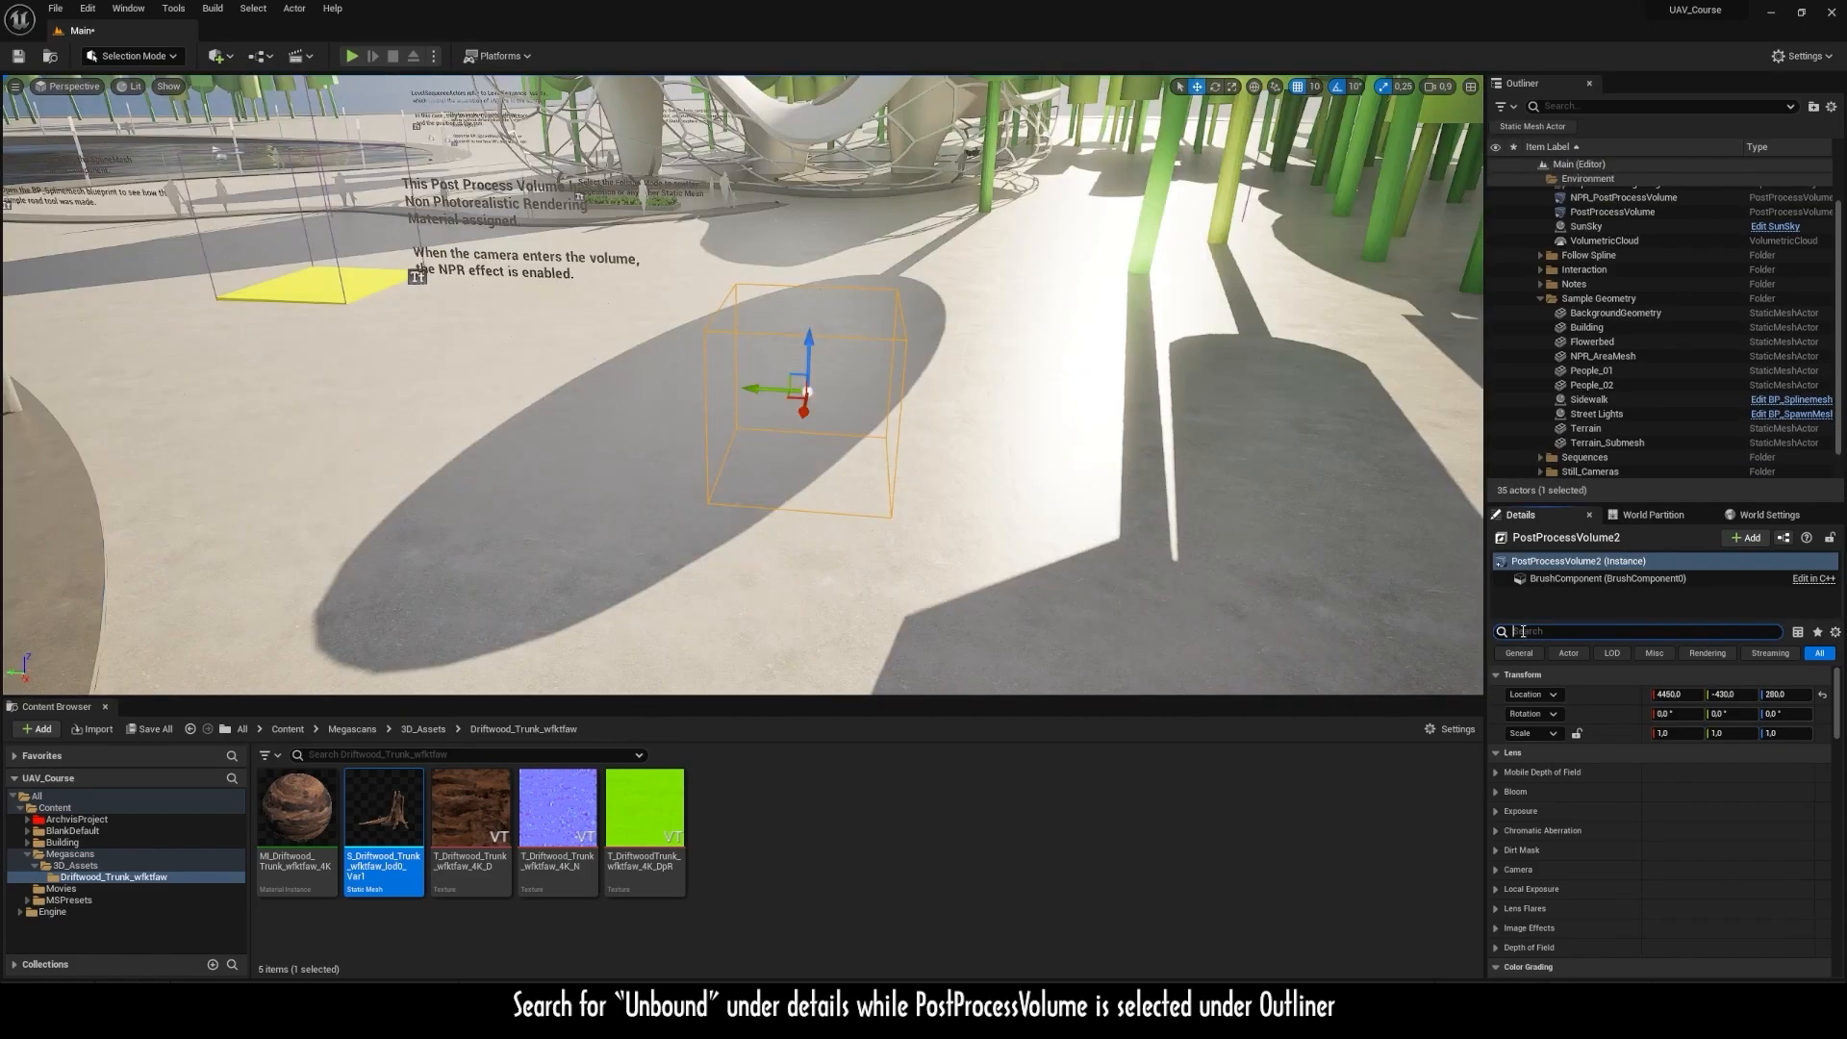
Step: Enable Infinite Extent (Unbound) for the new post process volume and clear the details search
{"action": "left_click", "coordinate": [1522, 632]}
{"action": "type", "text": "unbound"}
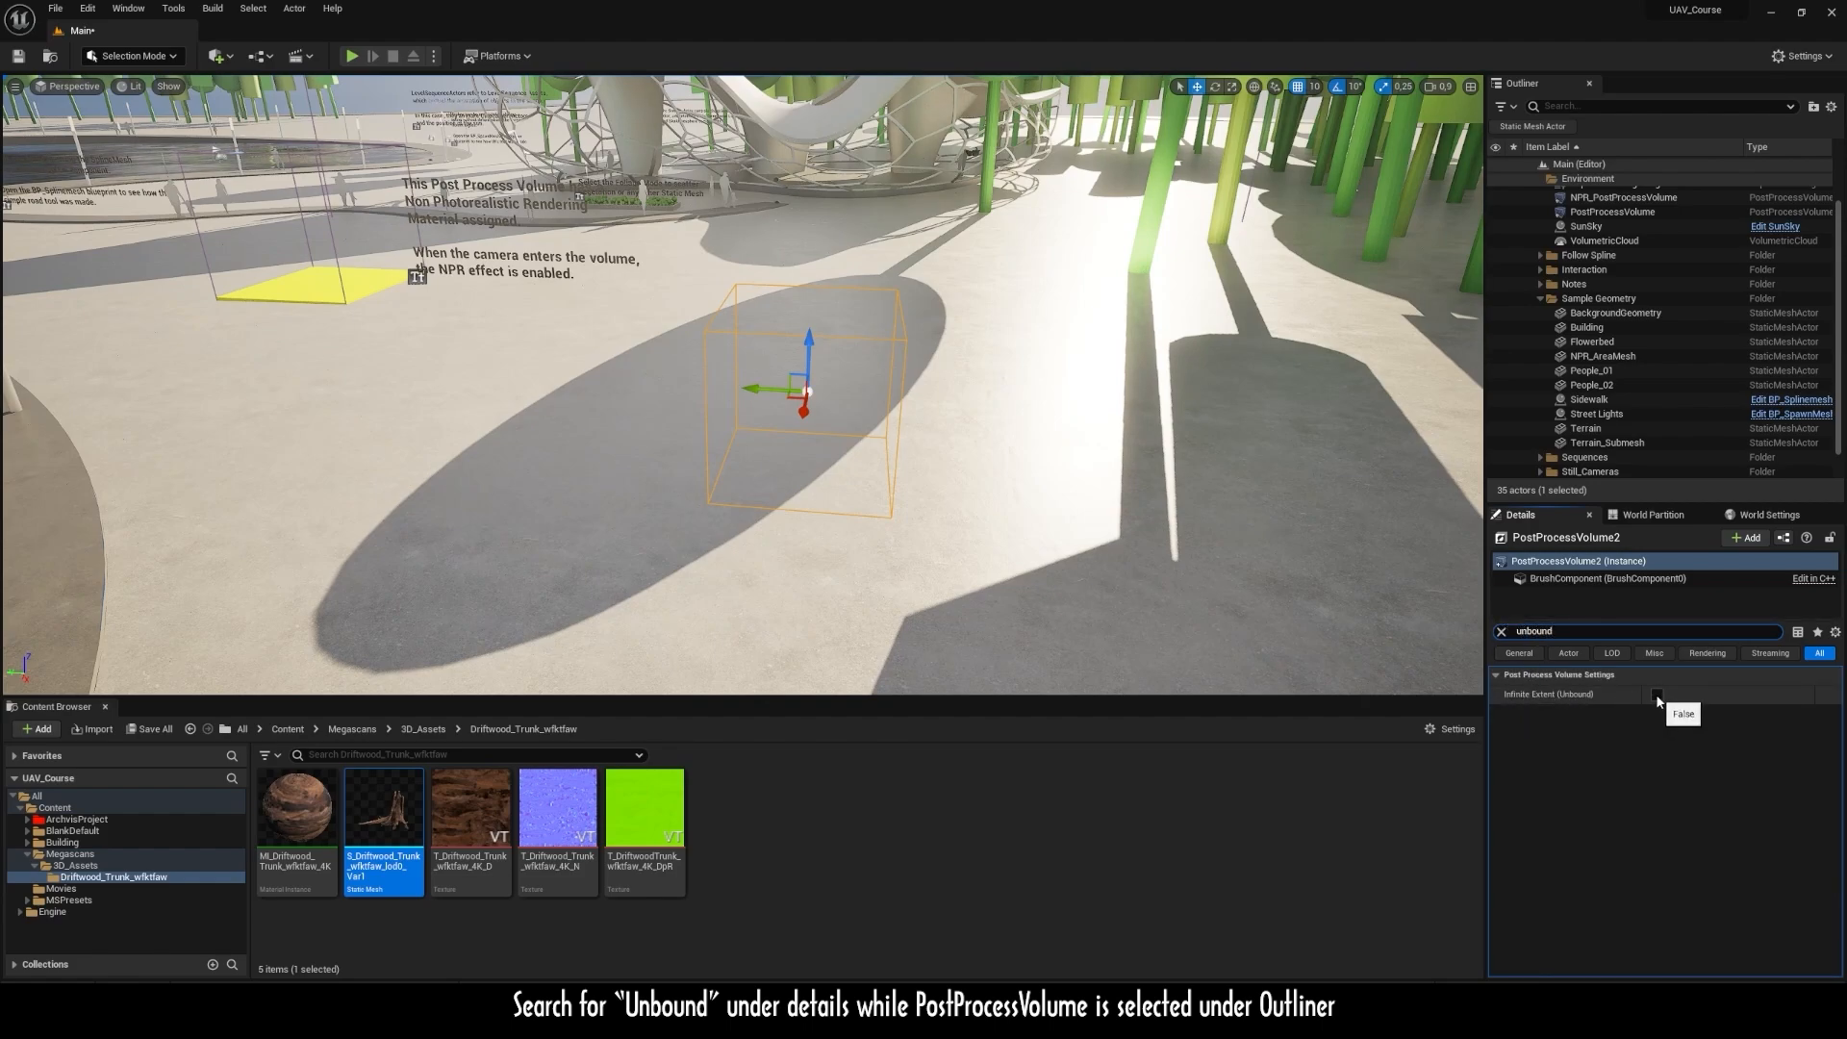
{"action": "left_click", "coordinate": [1657, 695]}
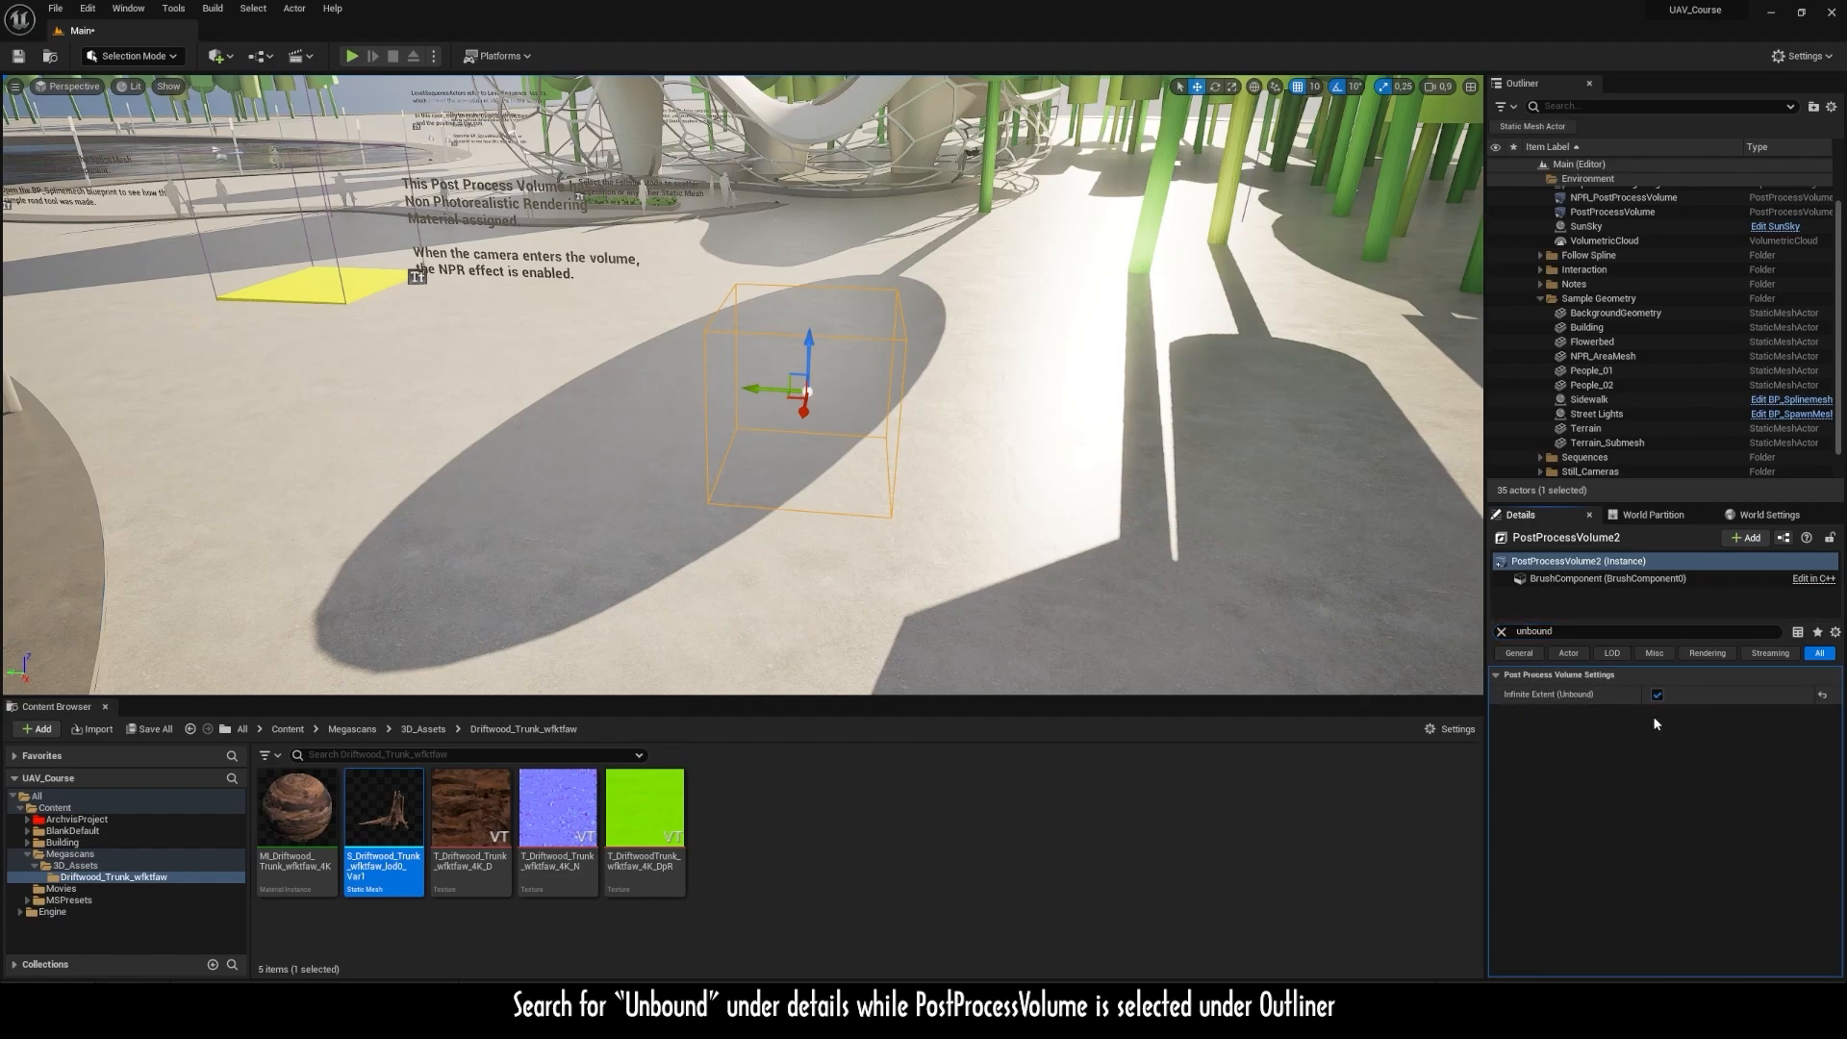
{"action": "left_click", "coordinate": [1501, 632]}
Step: Enable the Bloom Method and Intensity overrides on the new volume and raise the bloom intensity
{"action": "left_click", "coordinate": [1496, 722]}
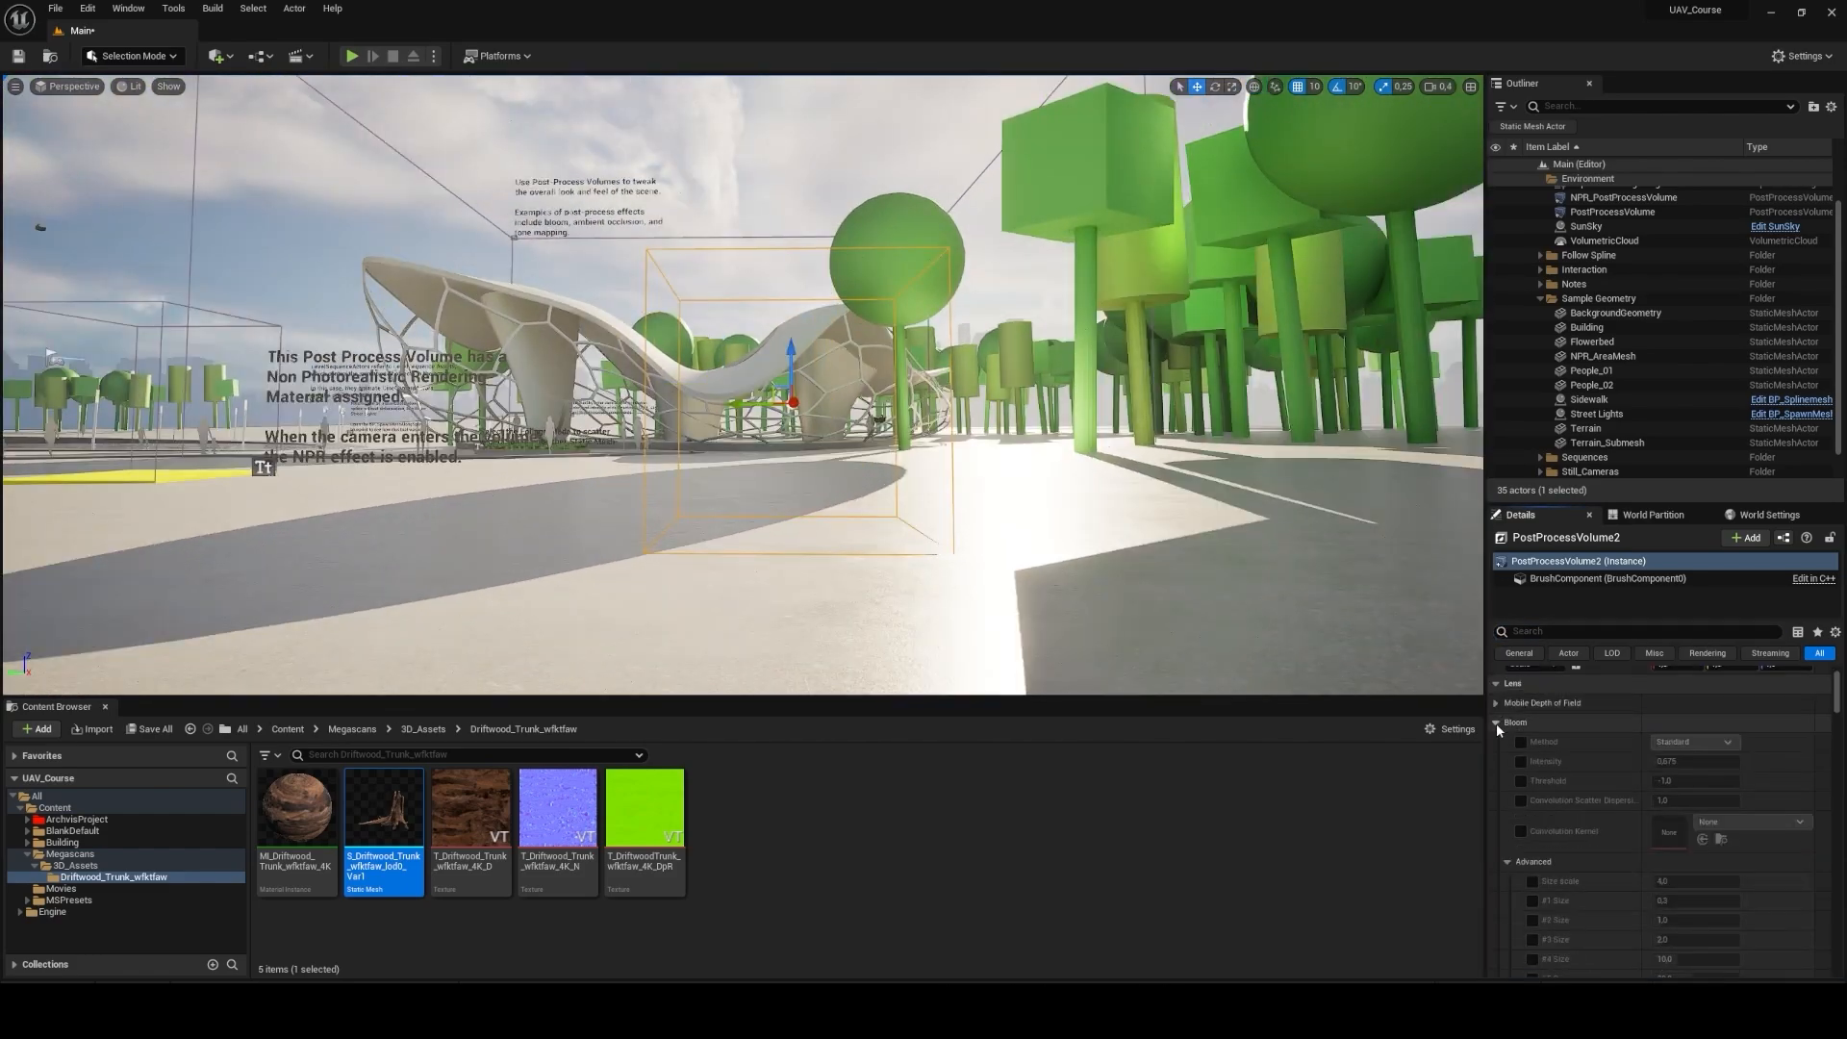
{"action": "left_click", "coordinate": [1521, 743]}
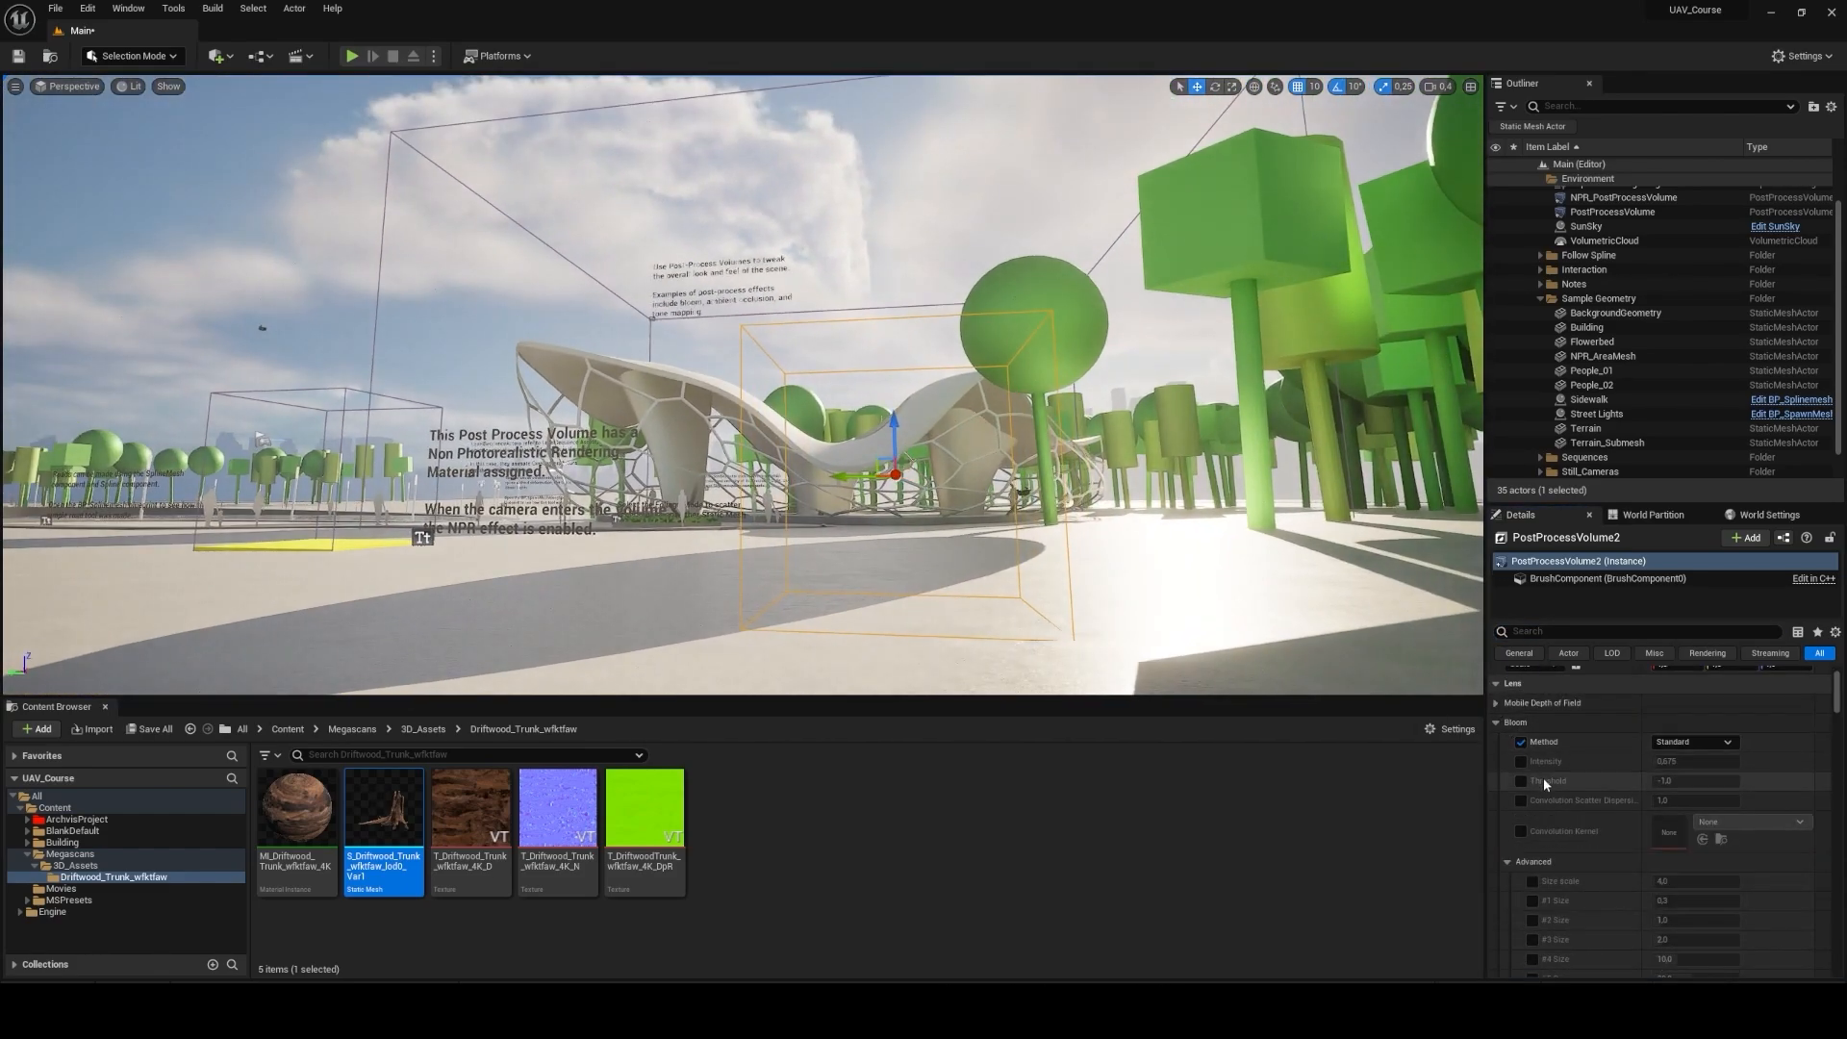
{"action": "left_click", "coordinate": [1521, 760]}
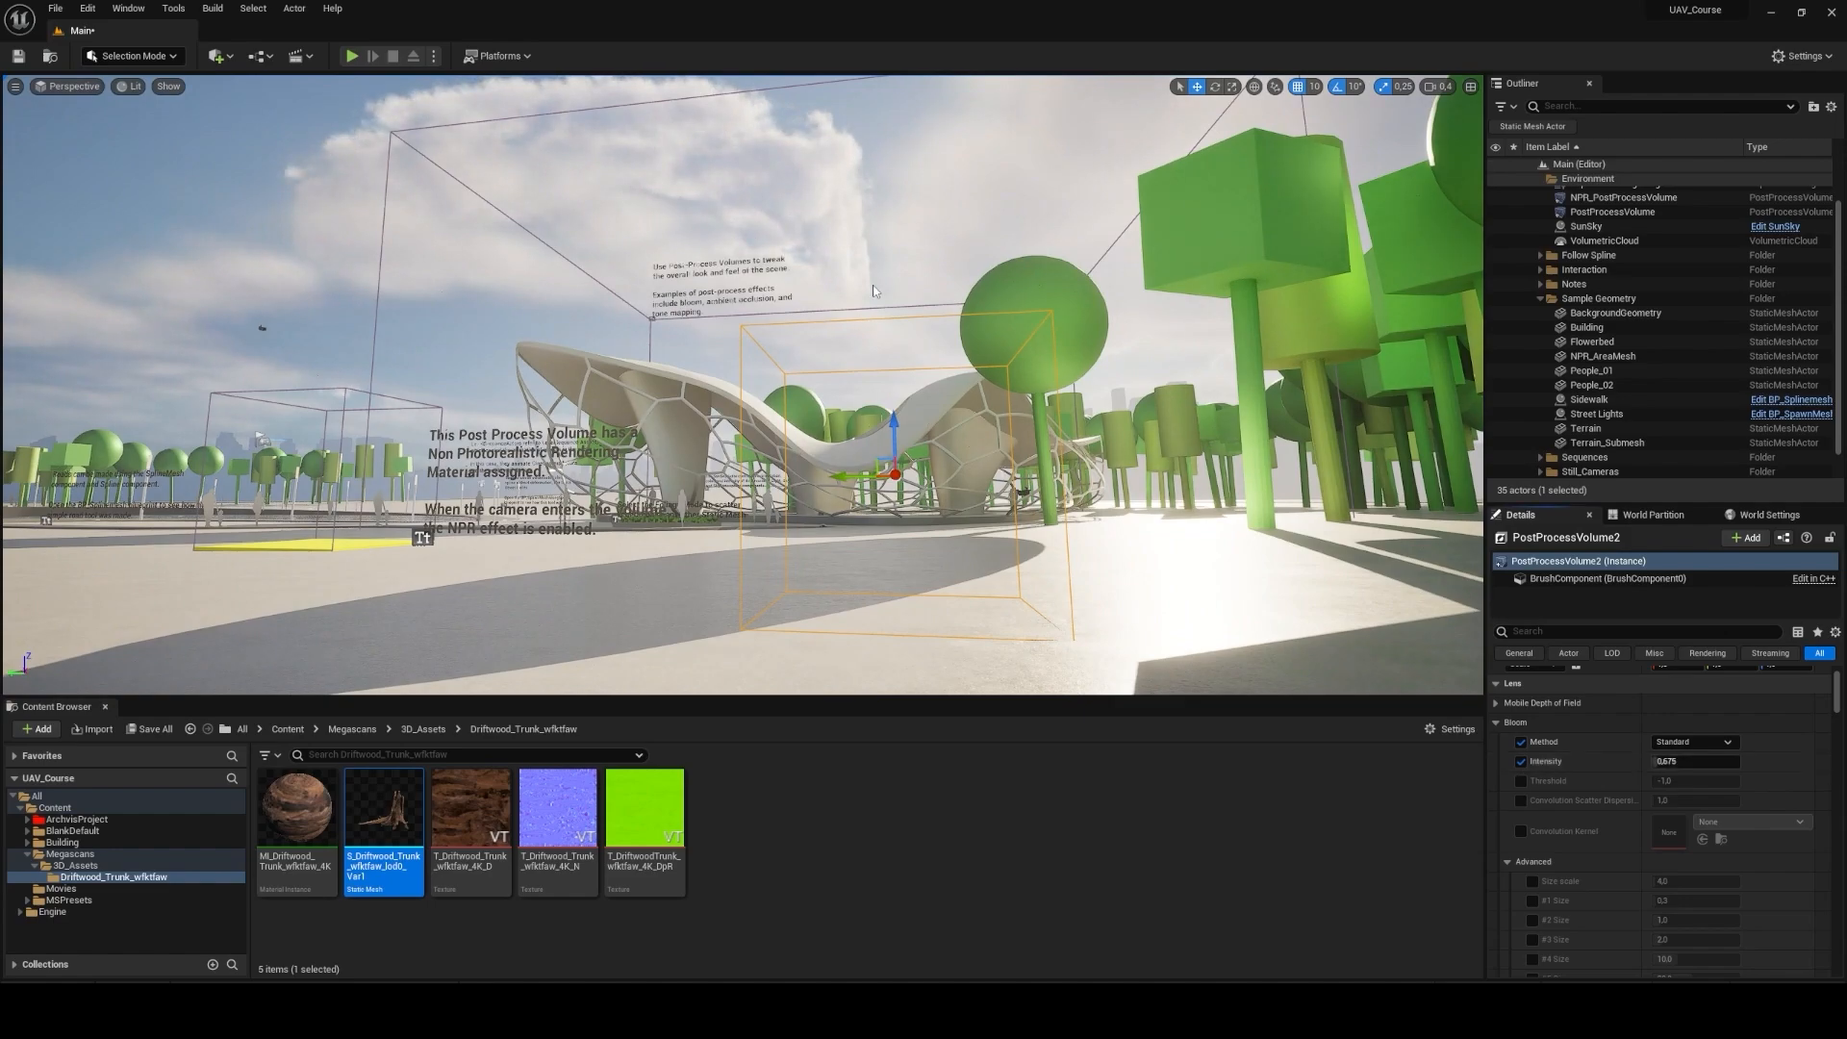
{"action": "left_click_drag", "start_coordinate": [1659, 761], "coordinate": [1721, 762]}
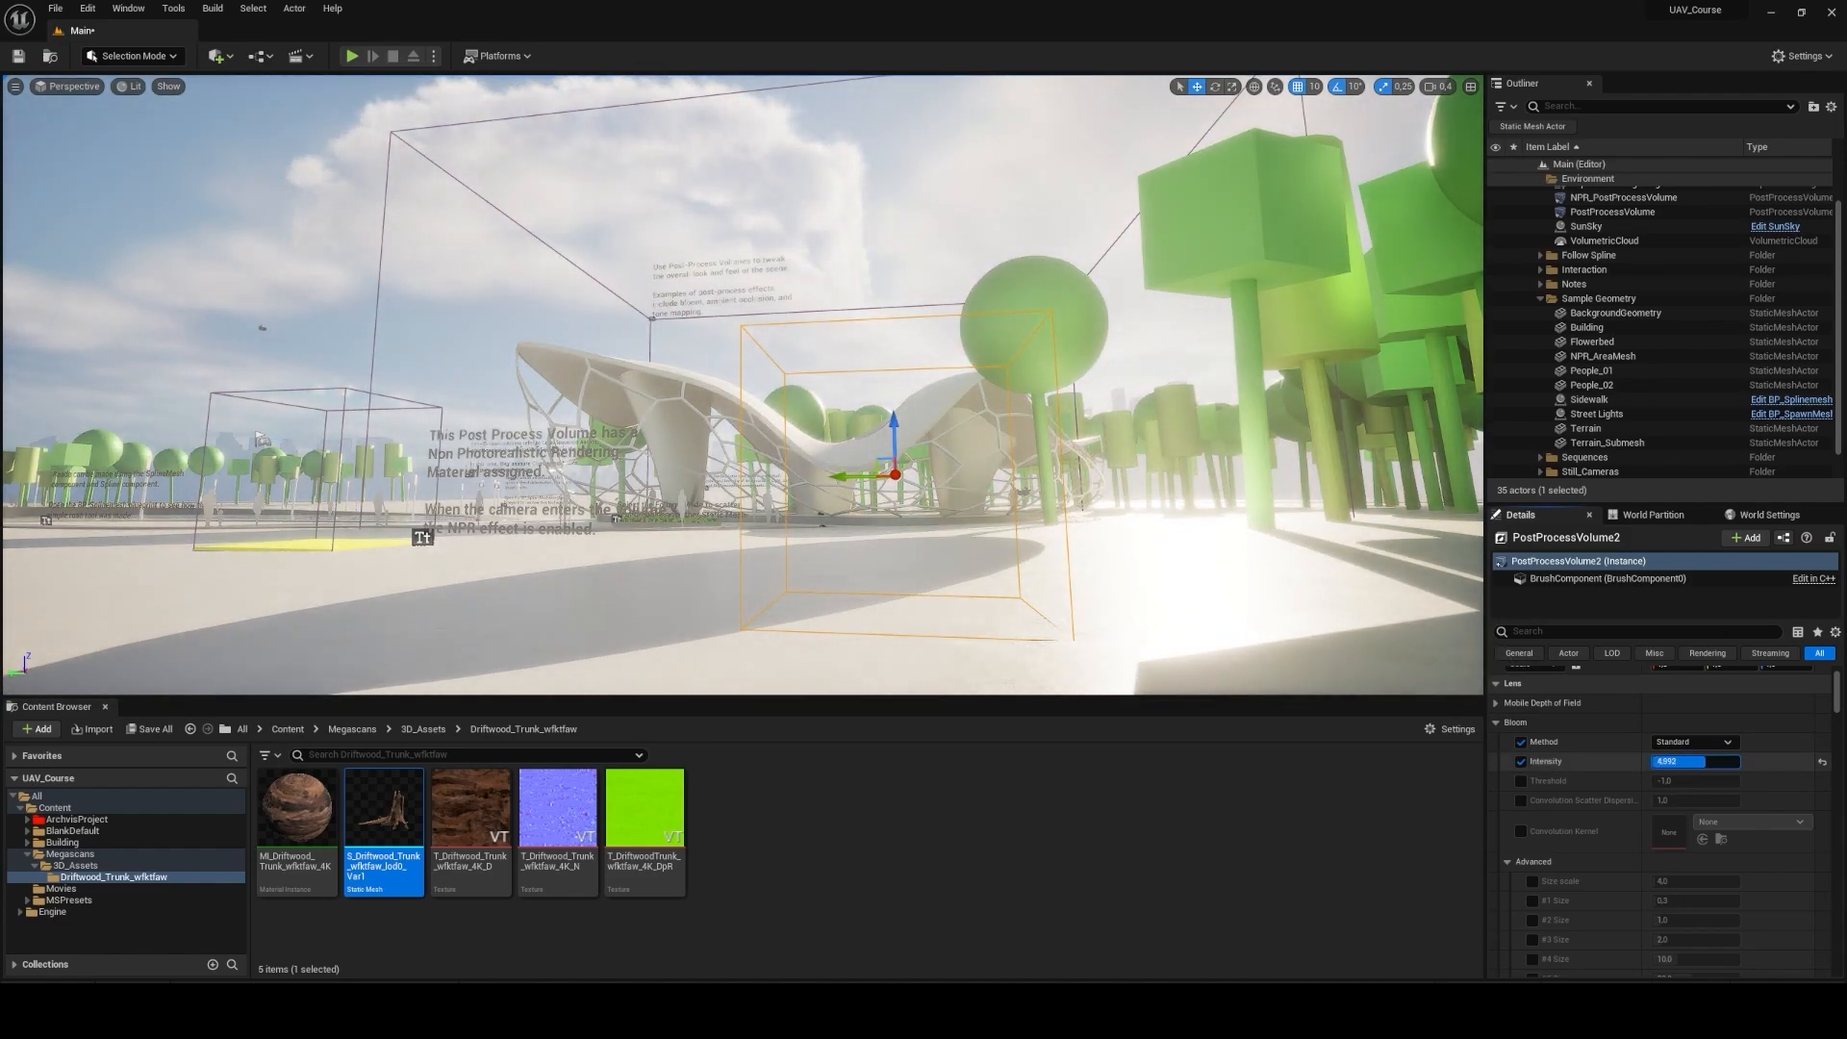
Step: Set the volume's Bloom method to Convolution and its intensity to 0
{"action": "left_click", "coordinate": [1676, 742]}
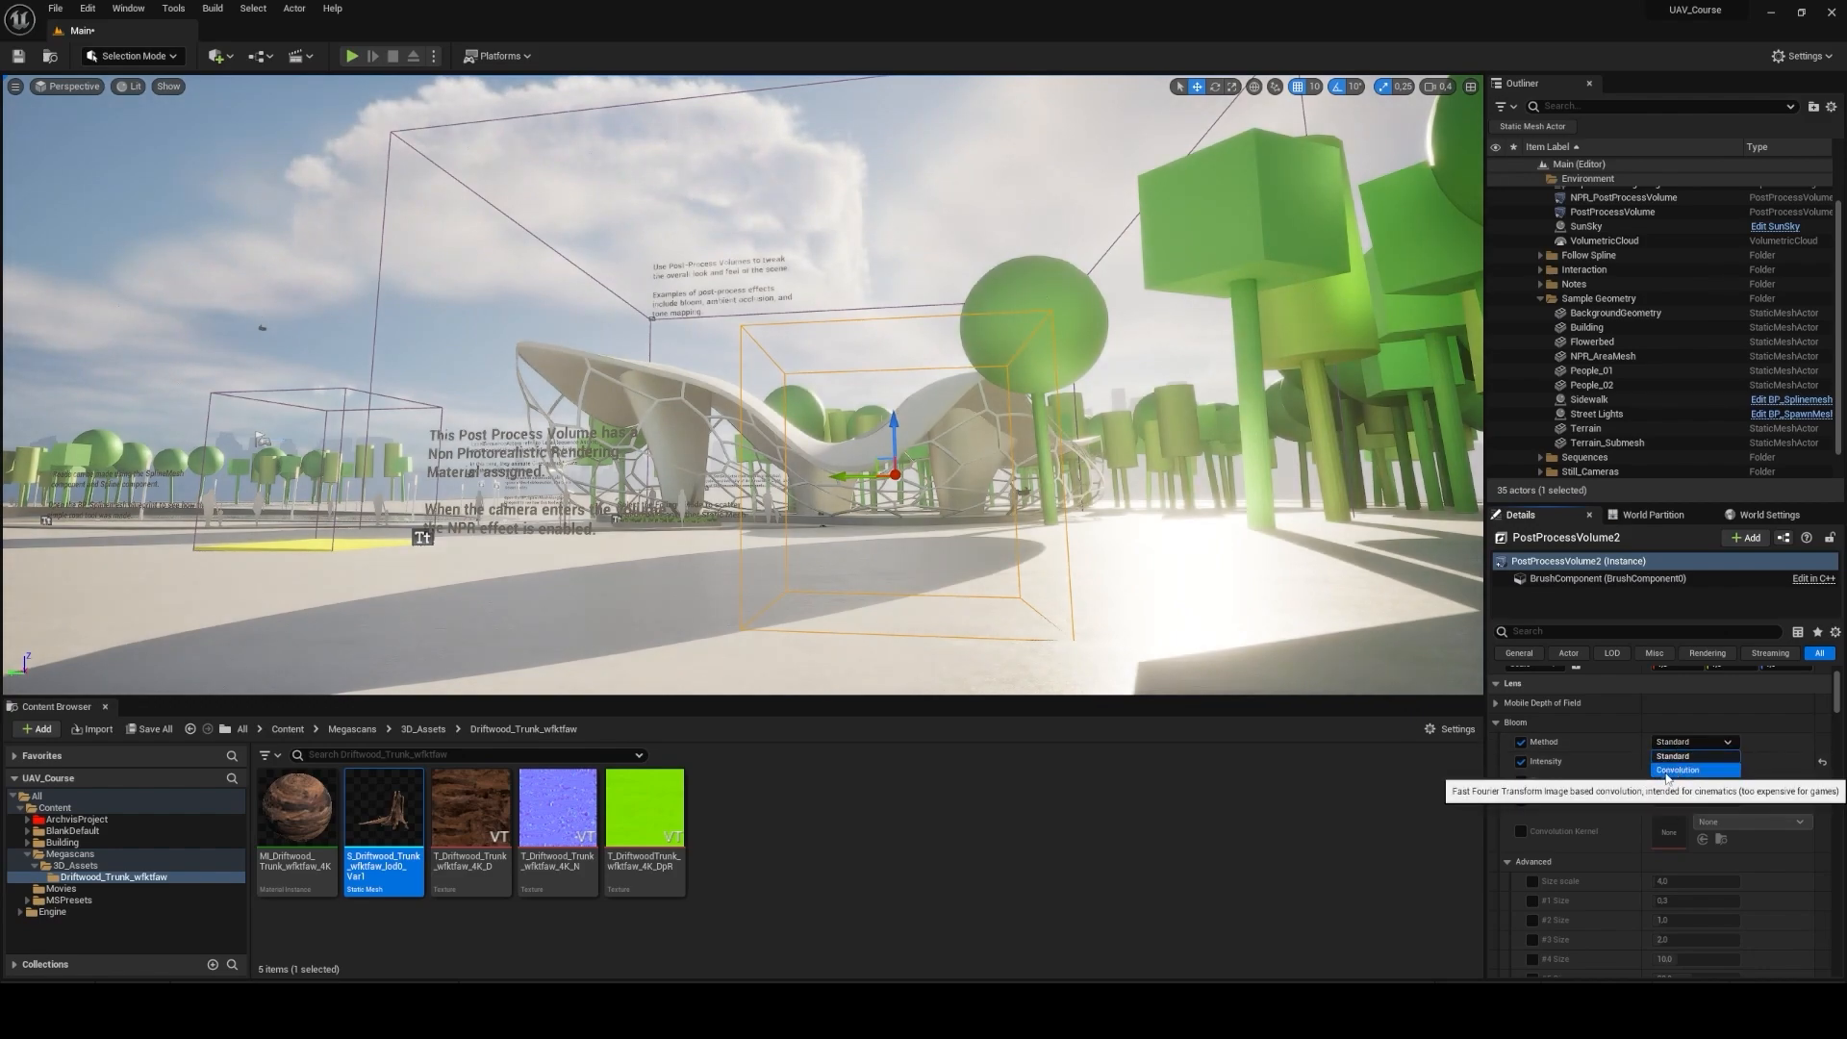
{"action": "left_click", "coordinate": [1672, 771]}
{"action": "mouse_move", "coordinate": [1673, 762]}
{"action": "left_mouse_down"}
{"action": "mouse_move", "coordinate": [1654, 762]}
{"action": "mouse_move", "coordinate": [1738, 761]}
{"action": "mouse_move", "coordinate": [1654, 762]}
{"action": "left_mouse_up"}
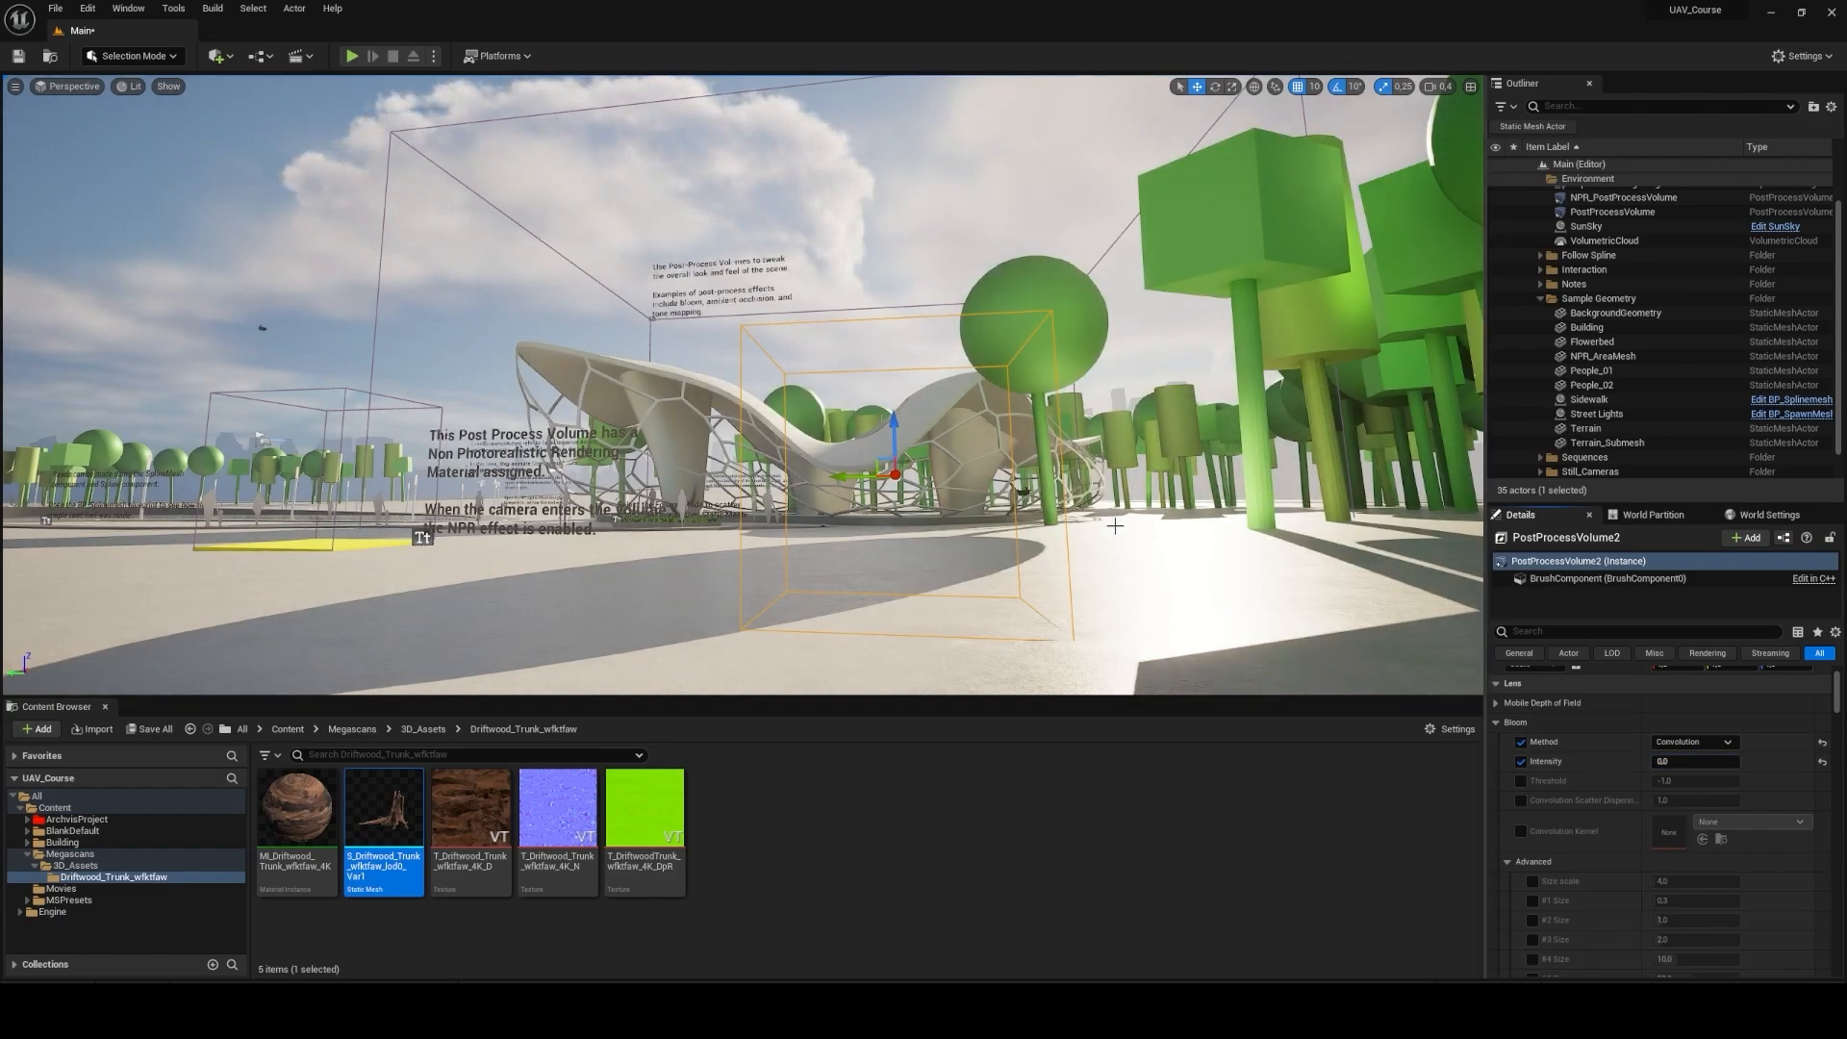
Step: Examine the pavilion, trees and sunlit ground from nearby viewpoints to judge the bloom setting
{"action": "right_click_drag", "start_coordinate": [1167, 507], "coordinate": [1187, 512]}
{"action": "key", "text": "a"}
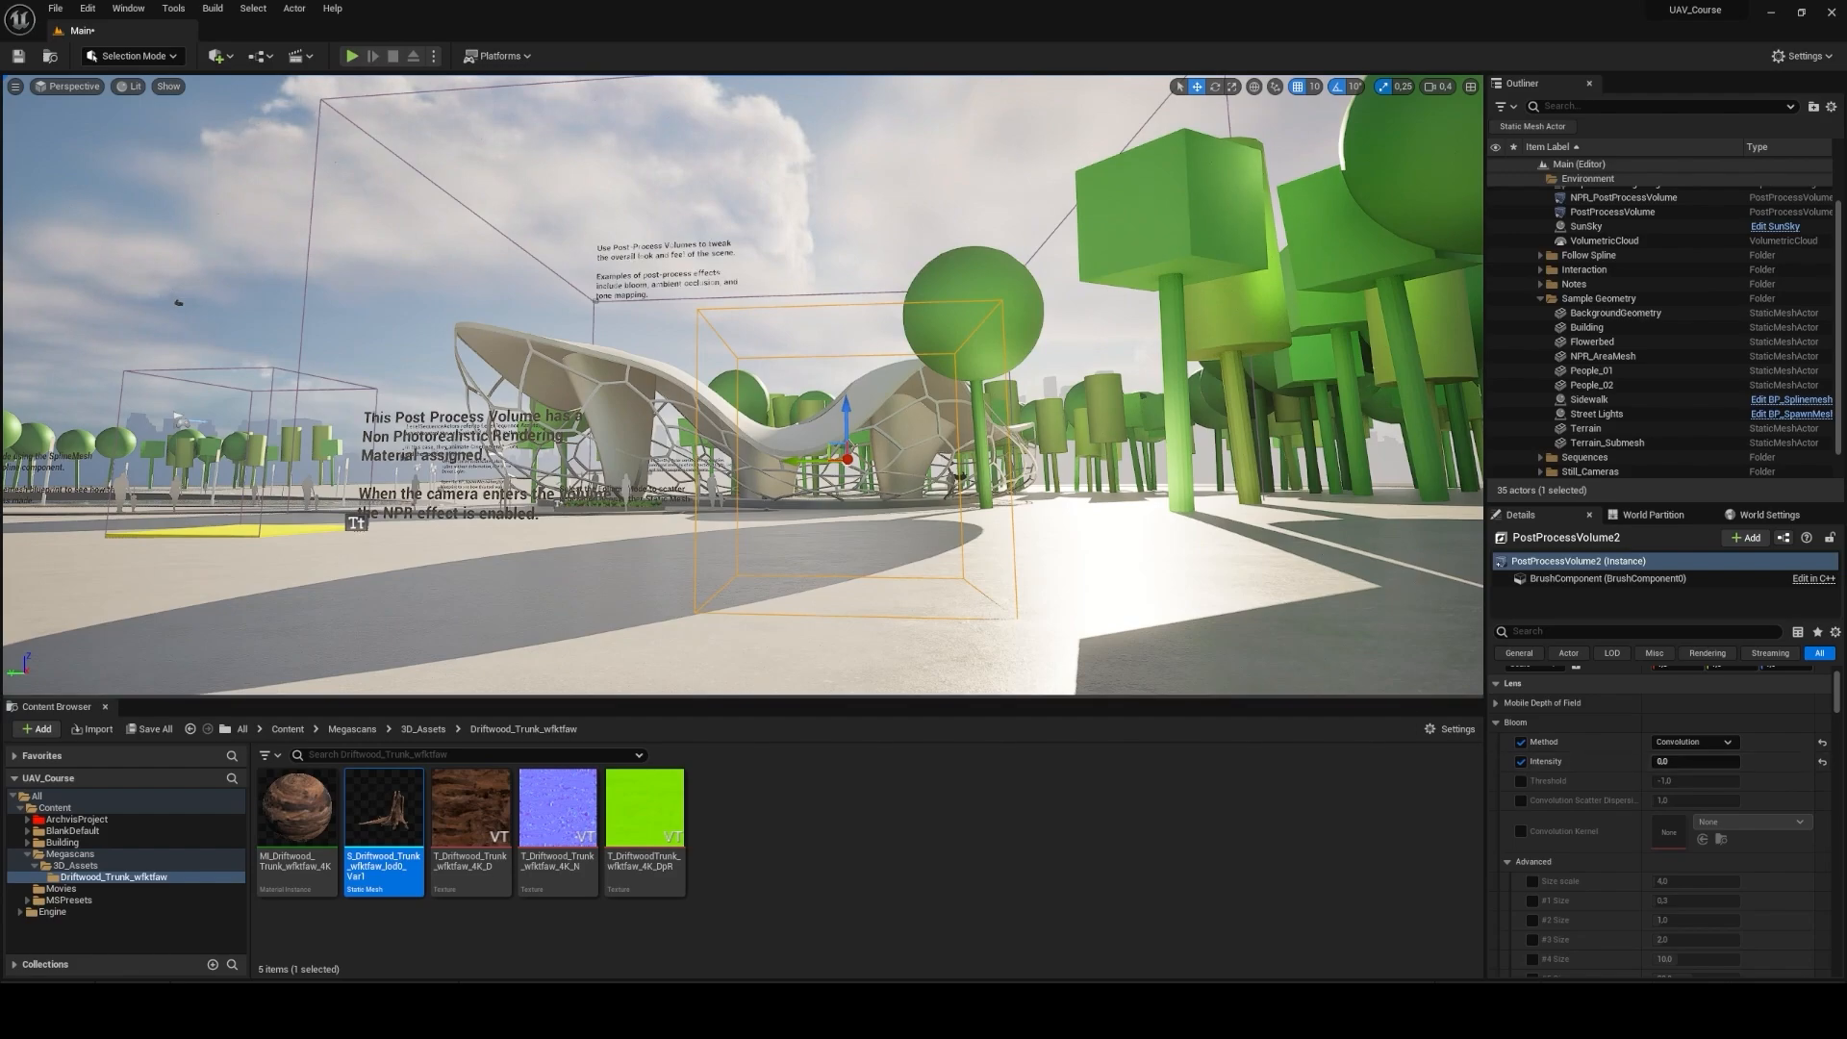
{"action": "key", "text": "a"}
{"action": "mouse_move", "coordinate": [1241, 538]}
{"action": "right_mouse_down"}
{"action": "mouse_move", "coordinate": [1274, 537]}
{"action": "mouse_move", "coordinate": [1256, 536]}
{"action": "right_mouse_up"}
{"action": "key", "text": "d"}
{"action": "key", "text": "w"}
{"action": "key", "text": "e"}
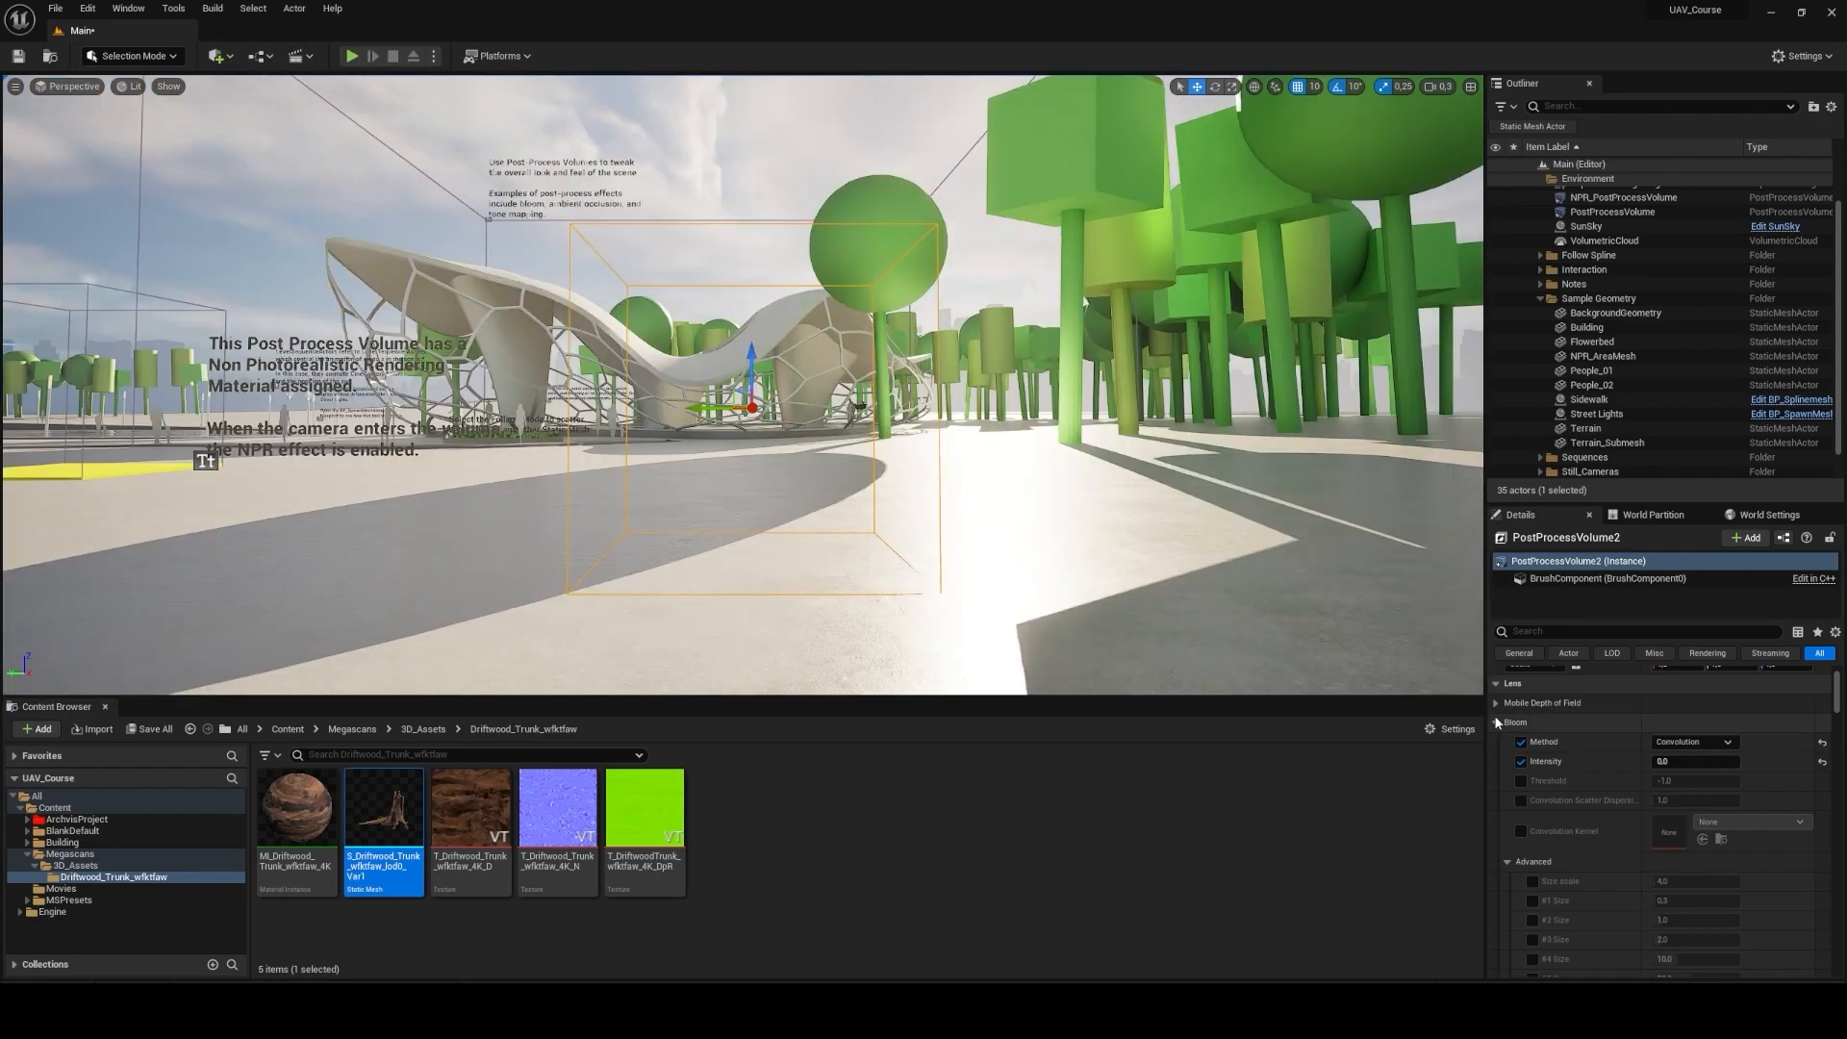
Step: Enable the exposure Metering Mode override on the post process volume and set it to Manual
{"action": "left_click", "coordinate": [1497, 740]}
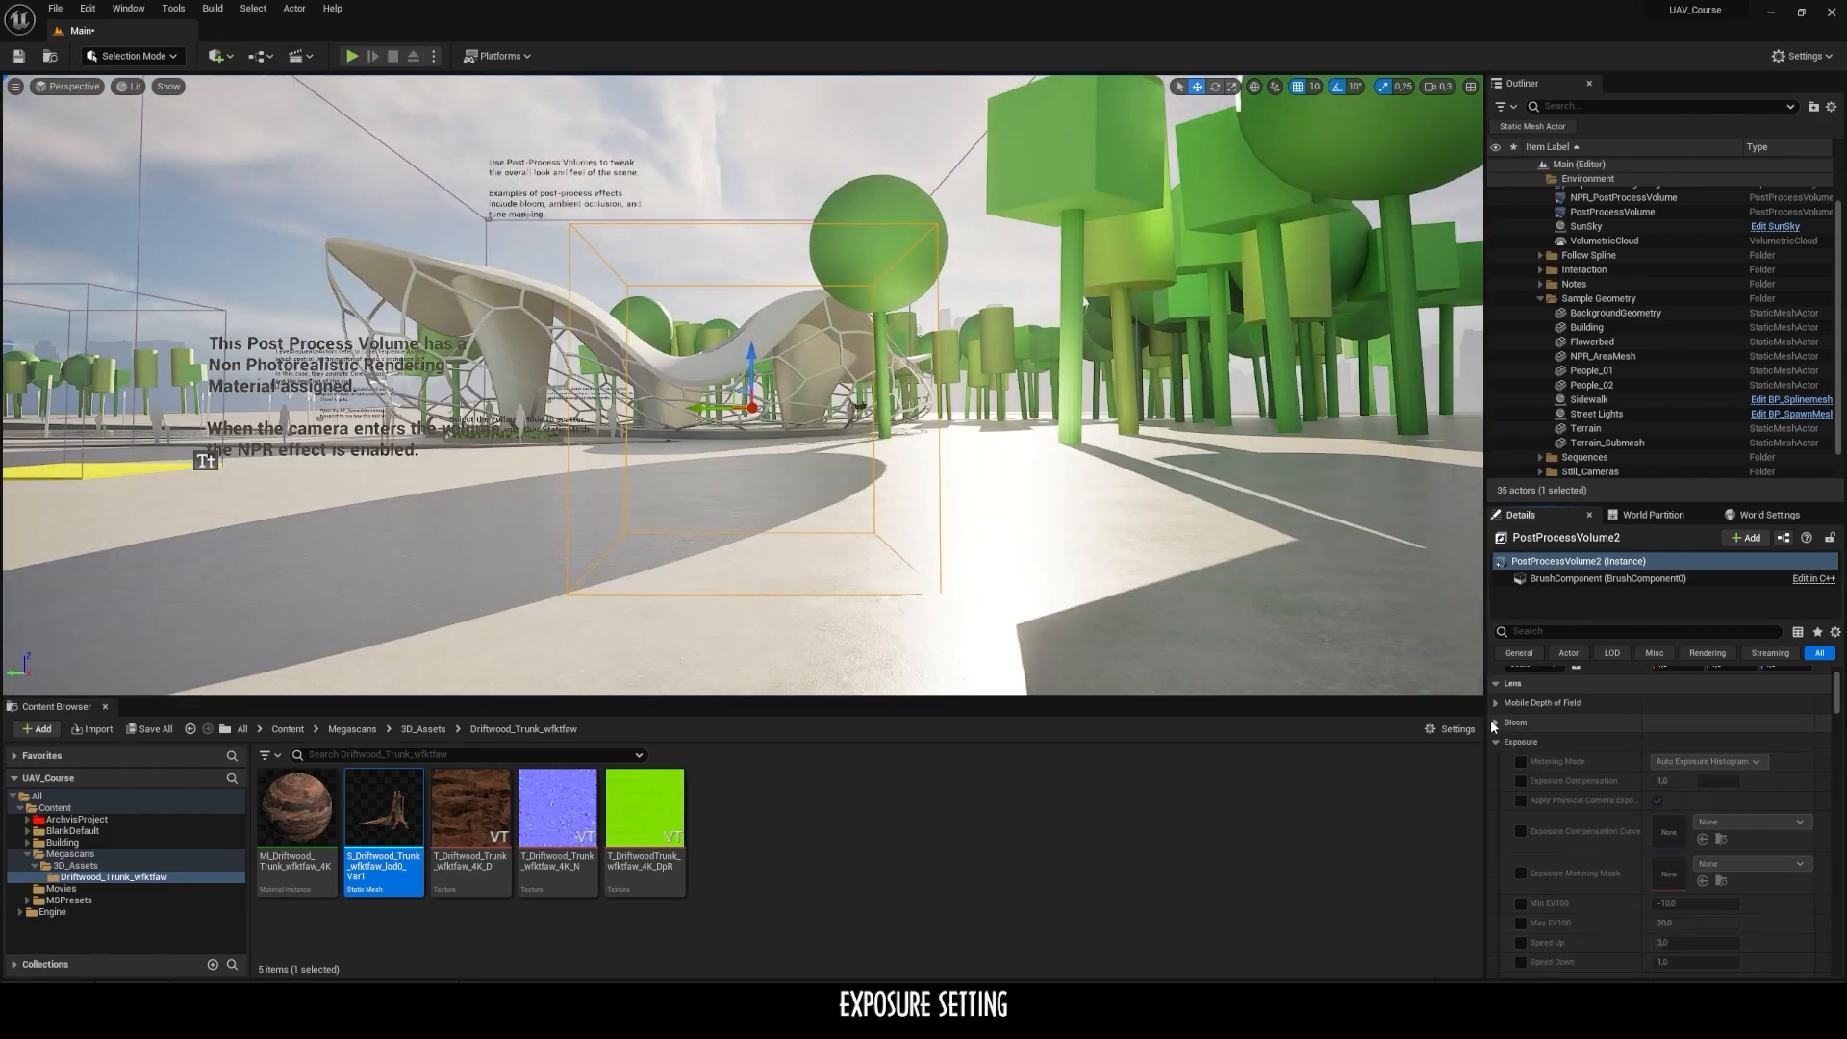
{"action": "left_click", "coordinate": [1520, 761]}
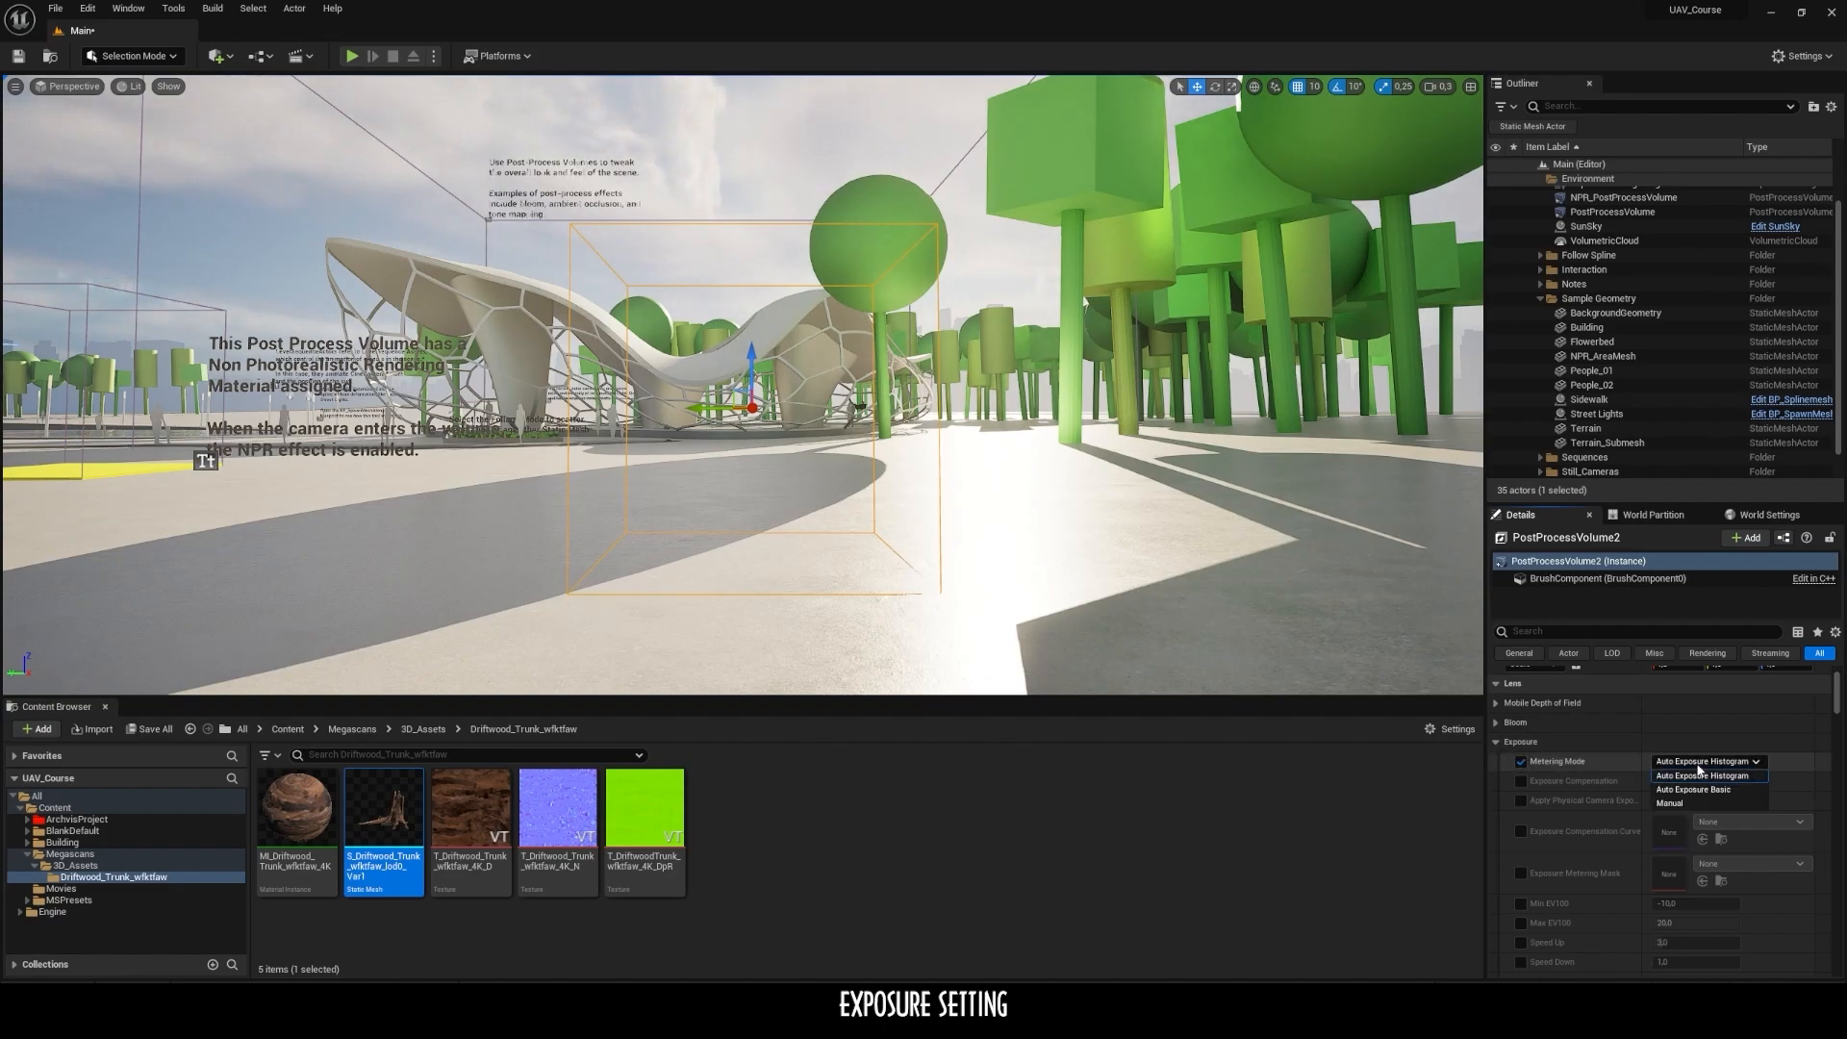
{"action": "left_click", "coordinate": [1697, 760]}
{"action": "left_click", "coordinate": [1669, 802]}
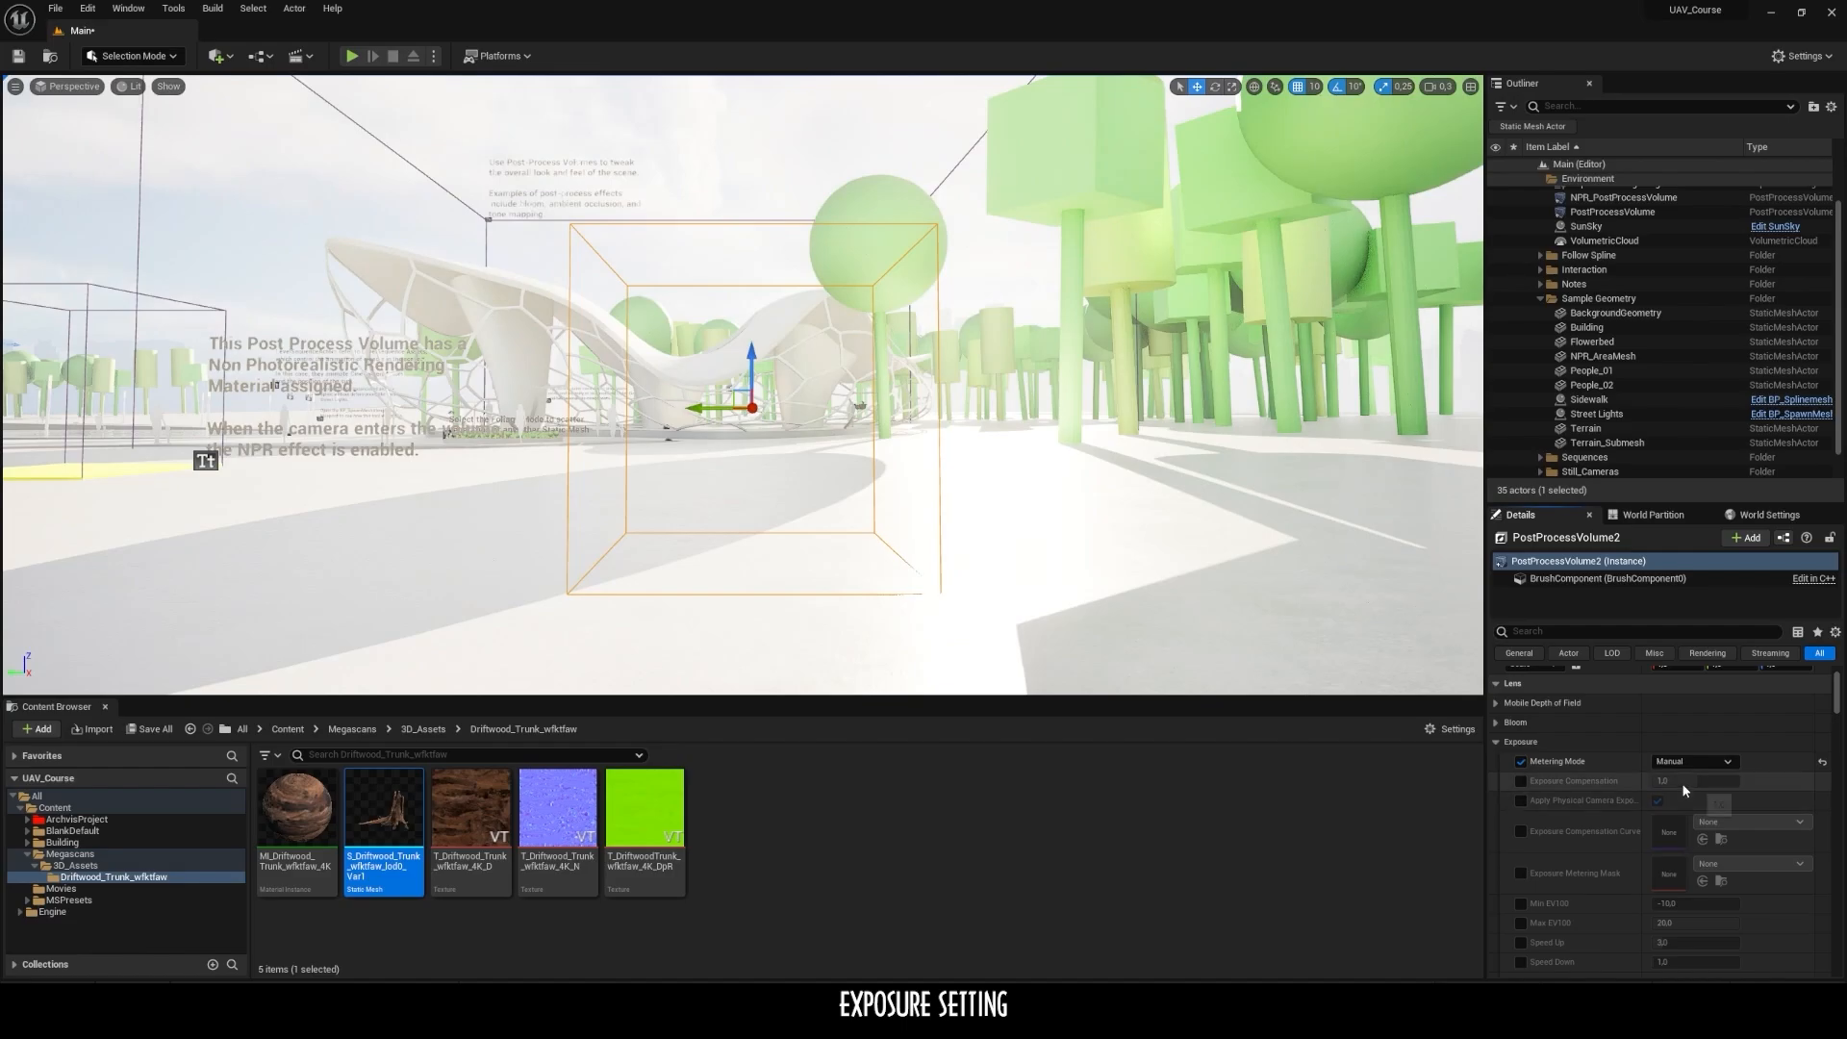
Step: Enable the Exposure Compensation override and adjust its value while viewing the scene
{"action": "left_click", "coordinate": [1521, 780]}
{"action": "mouse_move", "coordinate": [1697, 780]}
{"action": "left_mouse_down"}
{"action": "mouse_move", "coordinate": [1668, 780]}
{"action": "mouse_move", "coordinate": [1690, 781]}
{"action": "left_mouse_up"}
{"action": "mouse_move", "coordinate": [1058, 404]}
{"action": "right_mouse_down"}
{"action": "mouse_move", "coordinate": [1072, 643]}
{"action": "mouse_move", "coordinate": [1056, 375]}
{"action": "mouse_move", "coordinate": [1058, 423]}
{"action": "right_mouse_up"}
{"action": "left_click_drag", "start_coordinate": [1691, 781], "coordinate": [1698, 781]}
Step: Switch the Metering Mode to Auto Exposure Histogram and look around to compare the brightness
{"action": "left_click", "coordinate": [1695, 761]}
{"action": "left_click", "coordinate": [1695, 776]}
{"action": "right_click_drag", "start_coordinate": [1058, 404], "coordinate": [1202, 385]}
Step: Set the Metering Mode to Manual and lower the Exposure Compensation
{"action": "left_click", "coordinate": [1708, 761]}
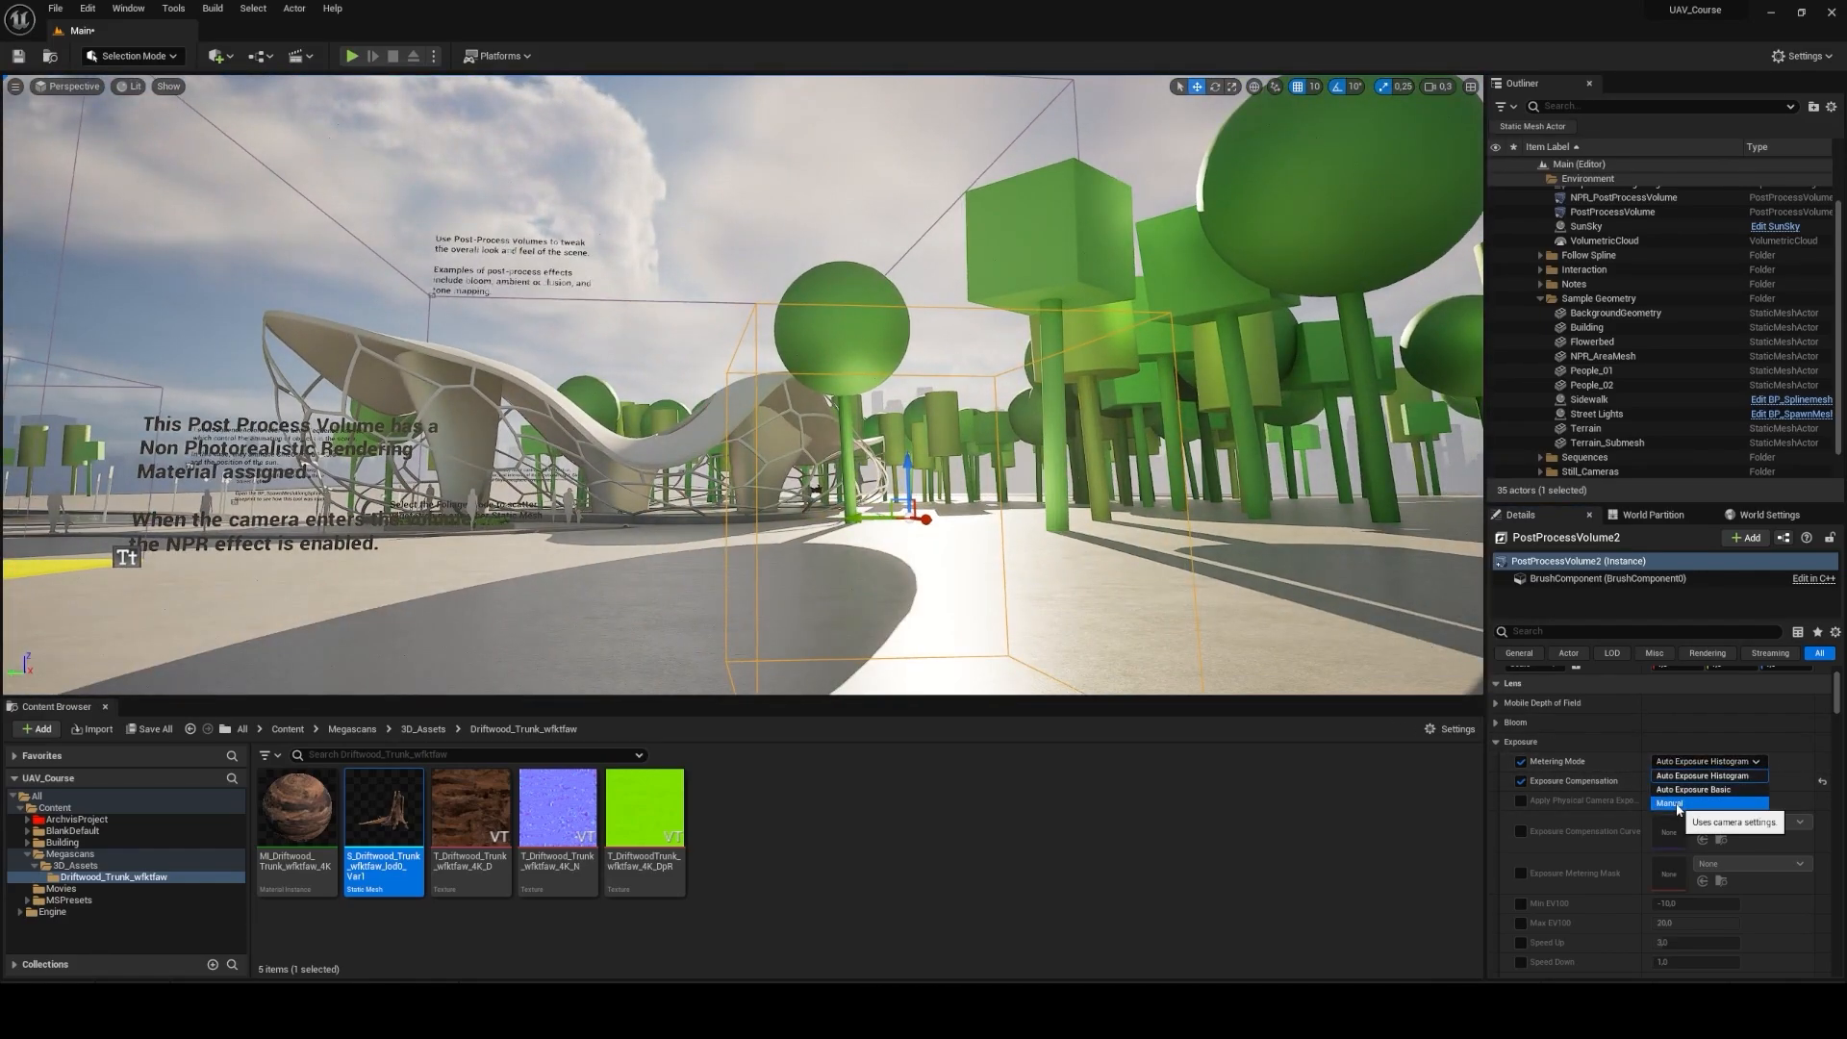
{"action": "left_click", "coordinate": [1679, 803]}
{"action": "left_click_drag", "start_coordinate": [1690, 781], "coordinate": [1647, 781]}
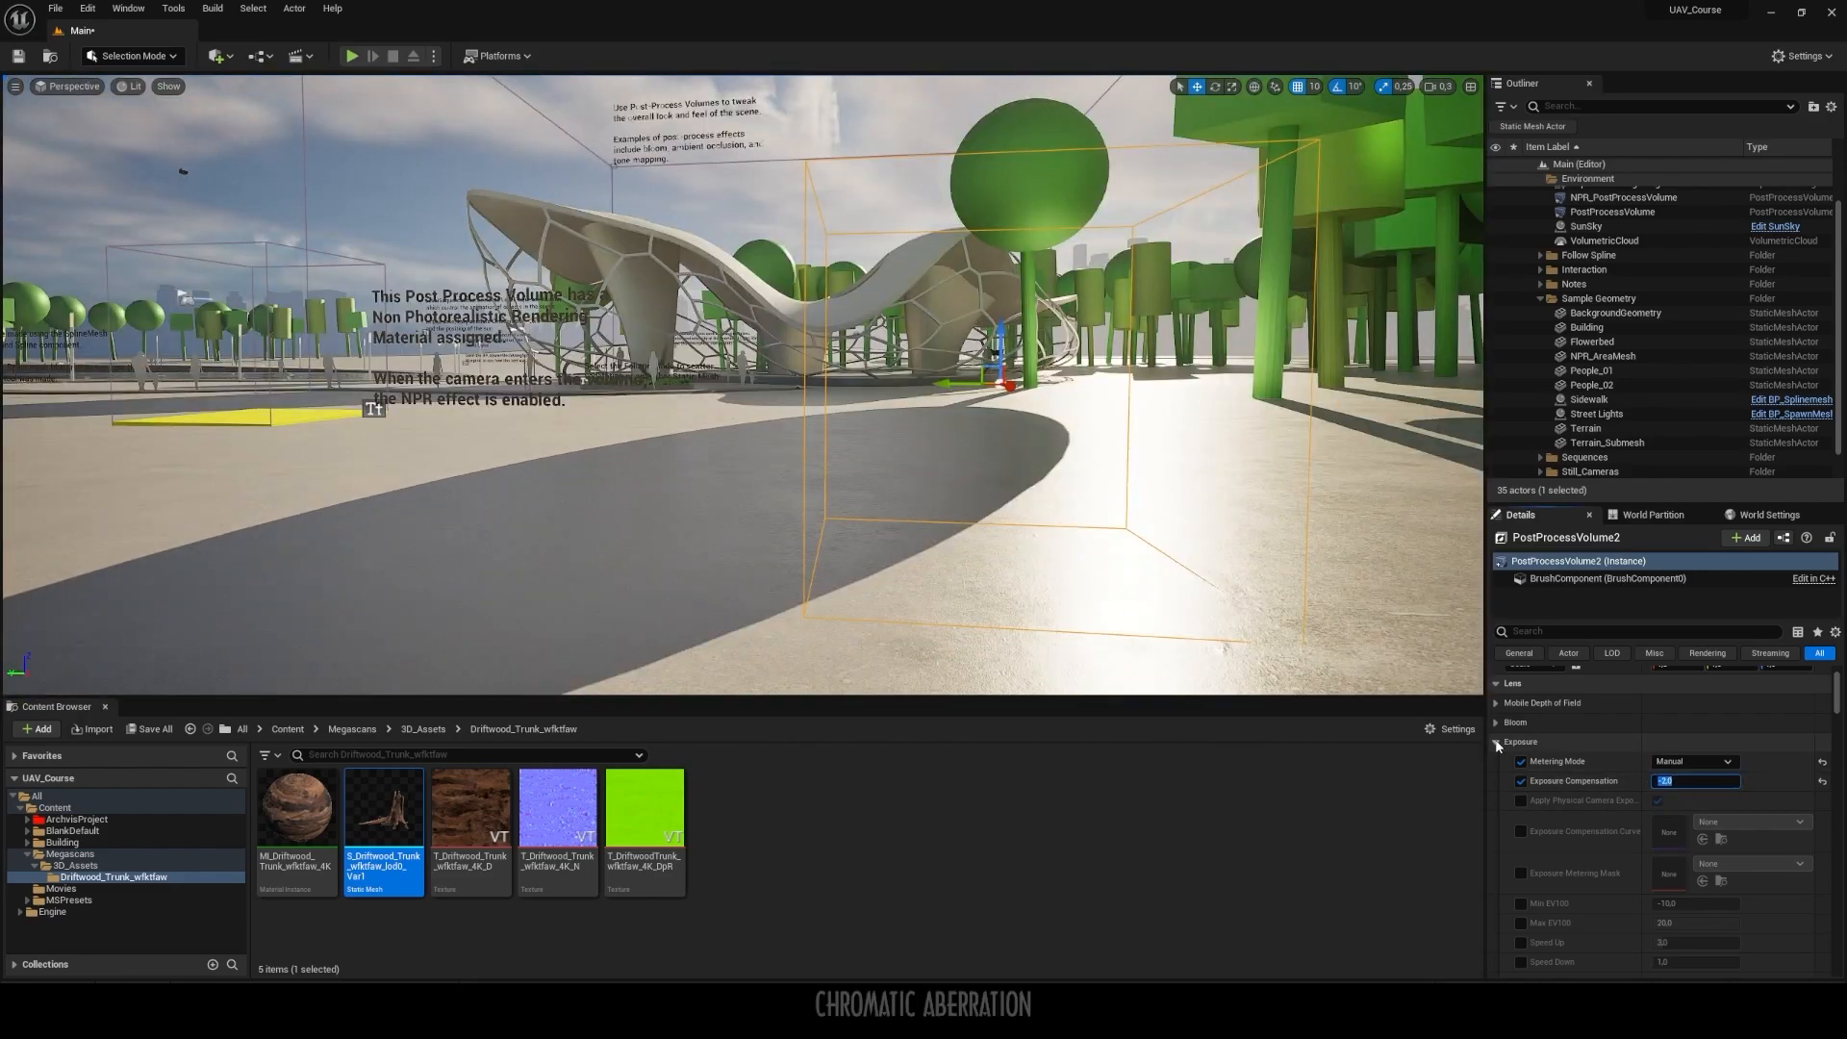
Step: Enable the Chromatic Aberration Intensity override and raise the intensity to 0.2
{"action": "left_click", "coordinate": [1496, 742]}
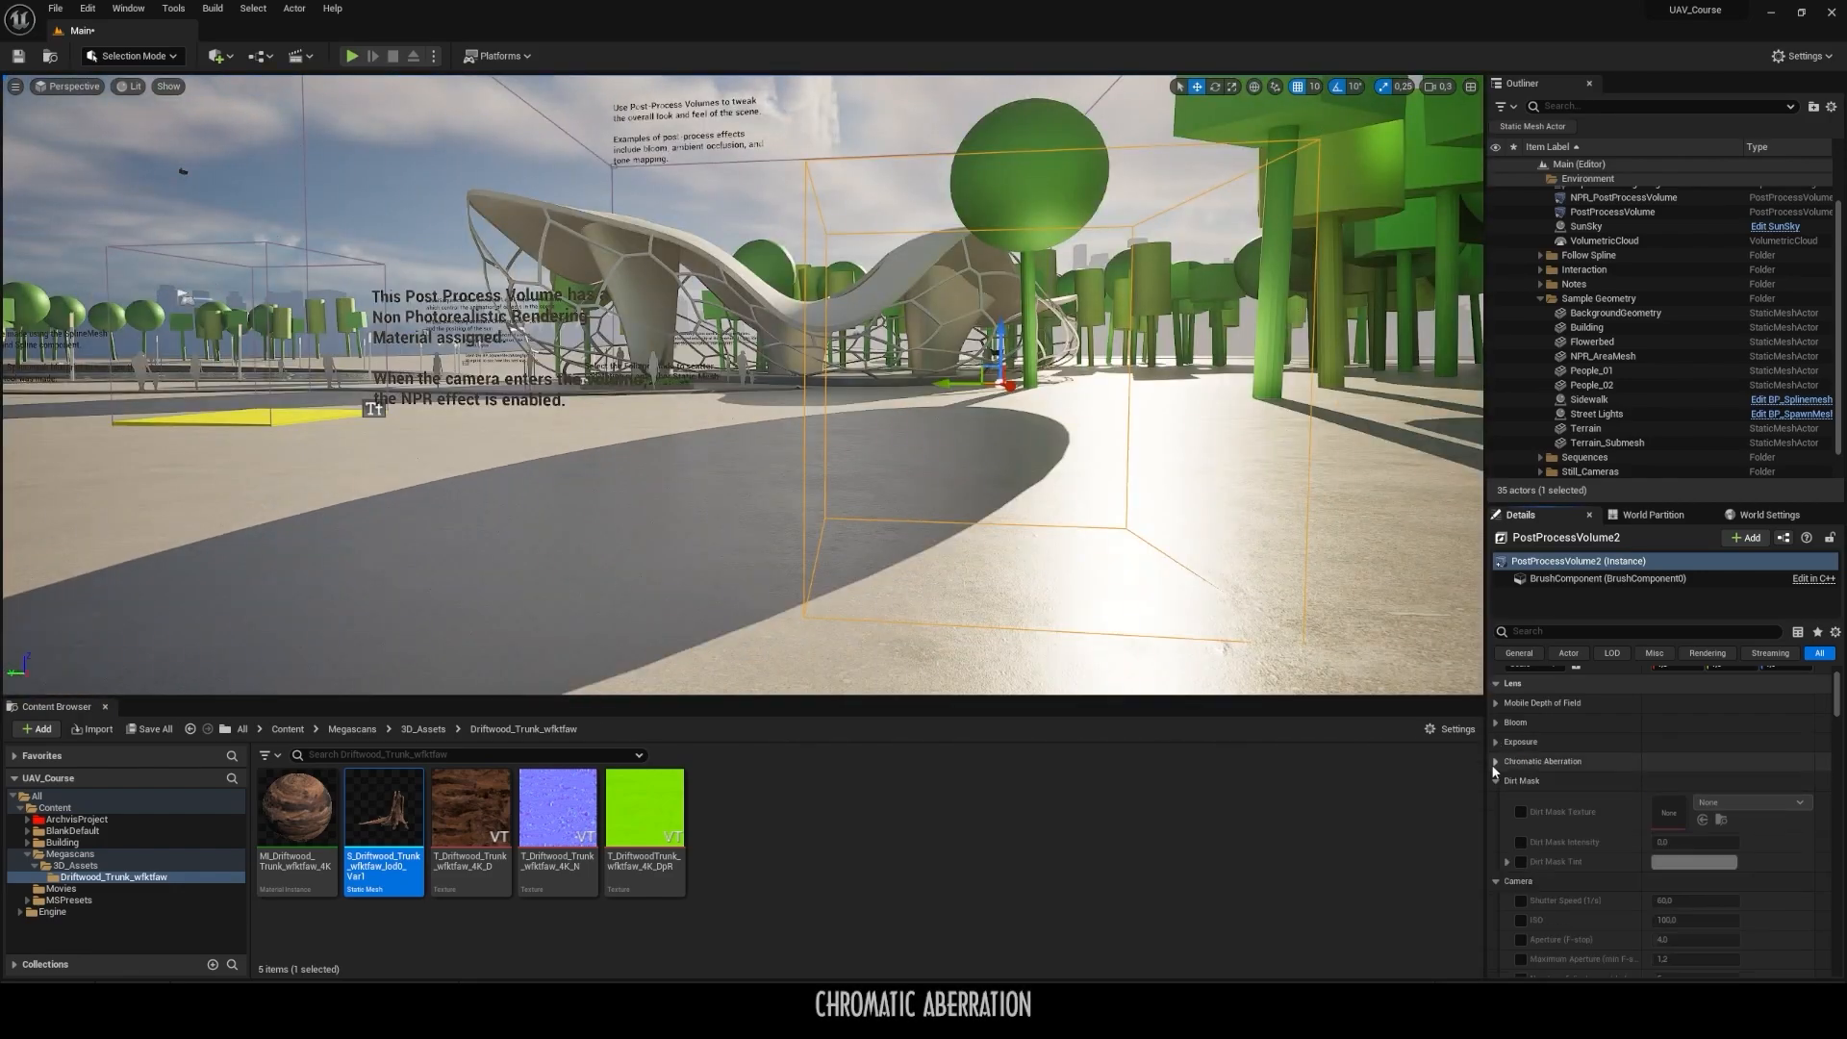
{"action": "left_click", "coordinate": [1494, 761]}
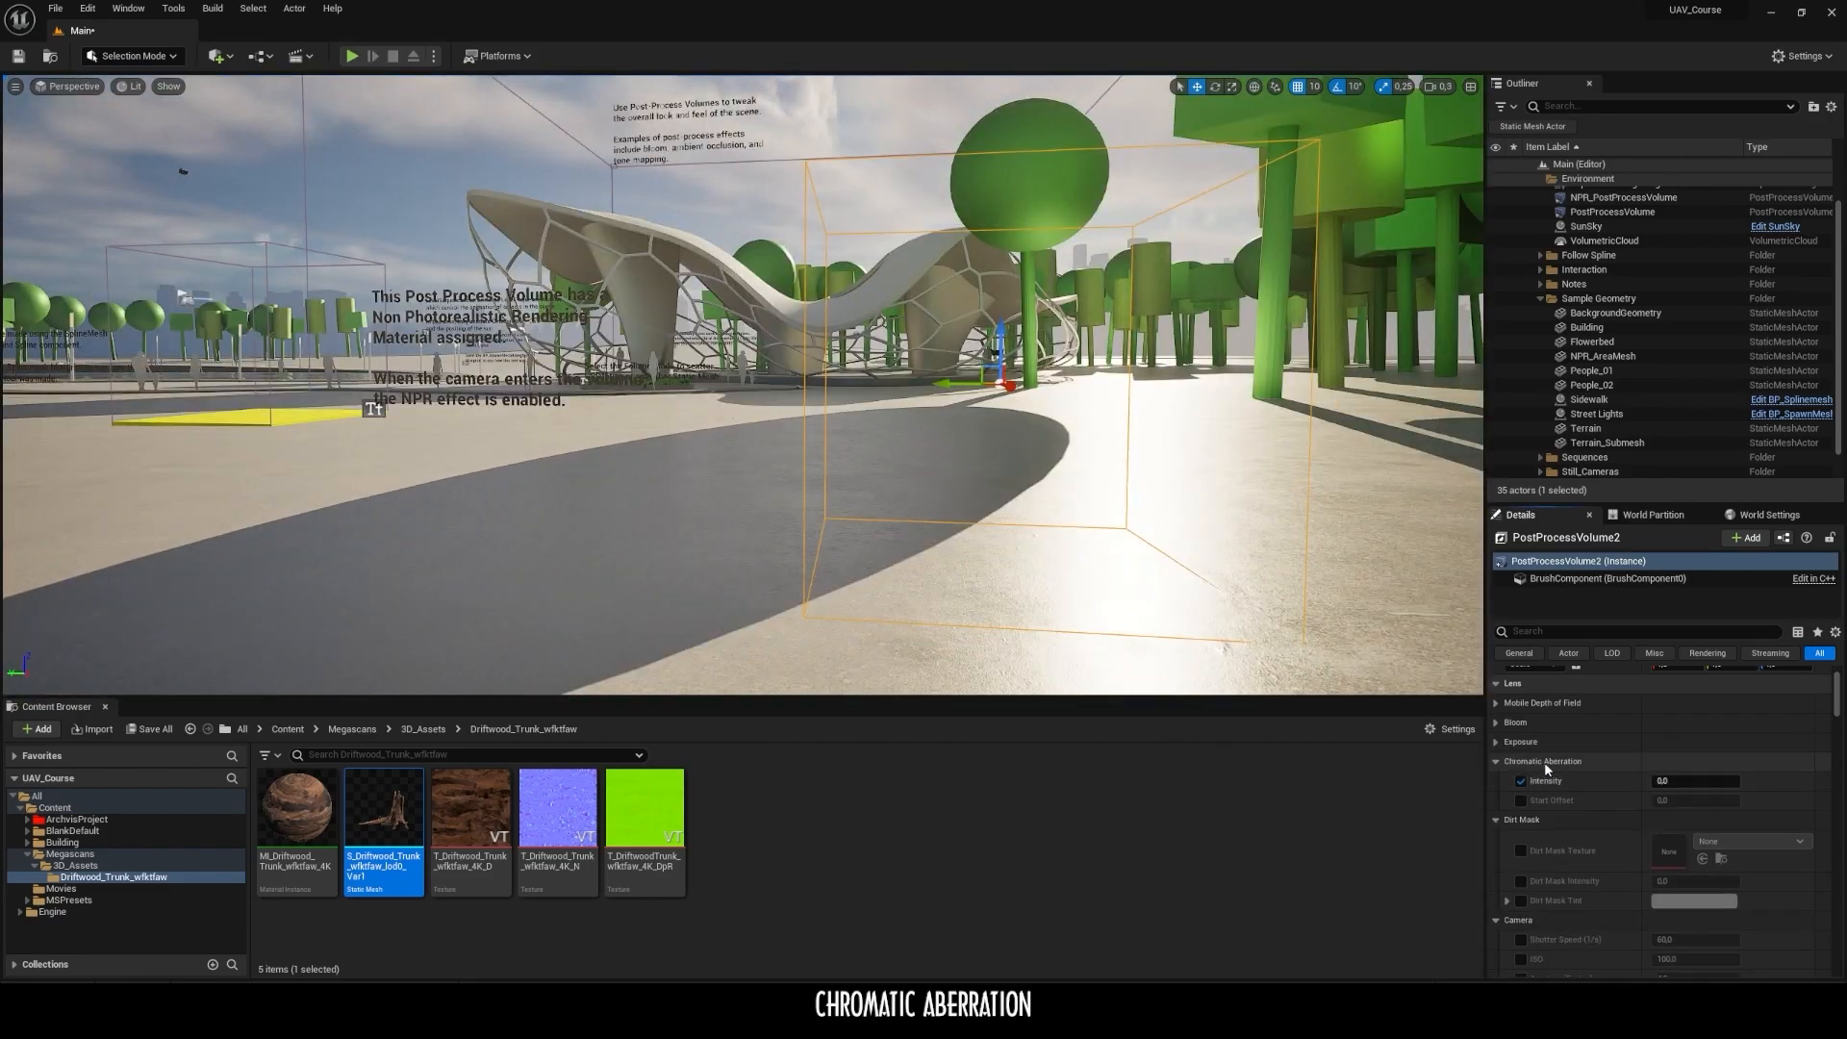
{"action": "left_click", "coordinate": [1520, 780]}
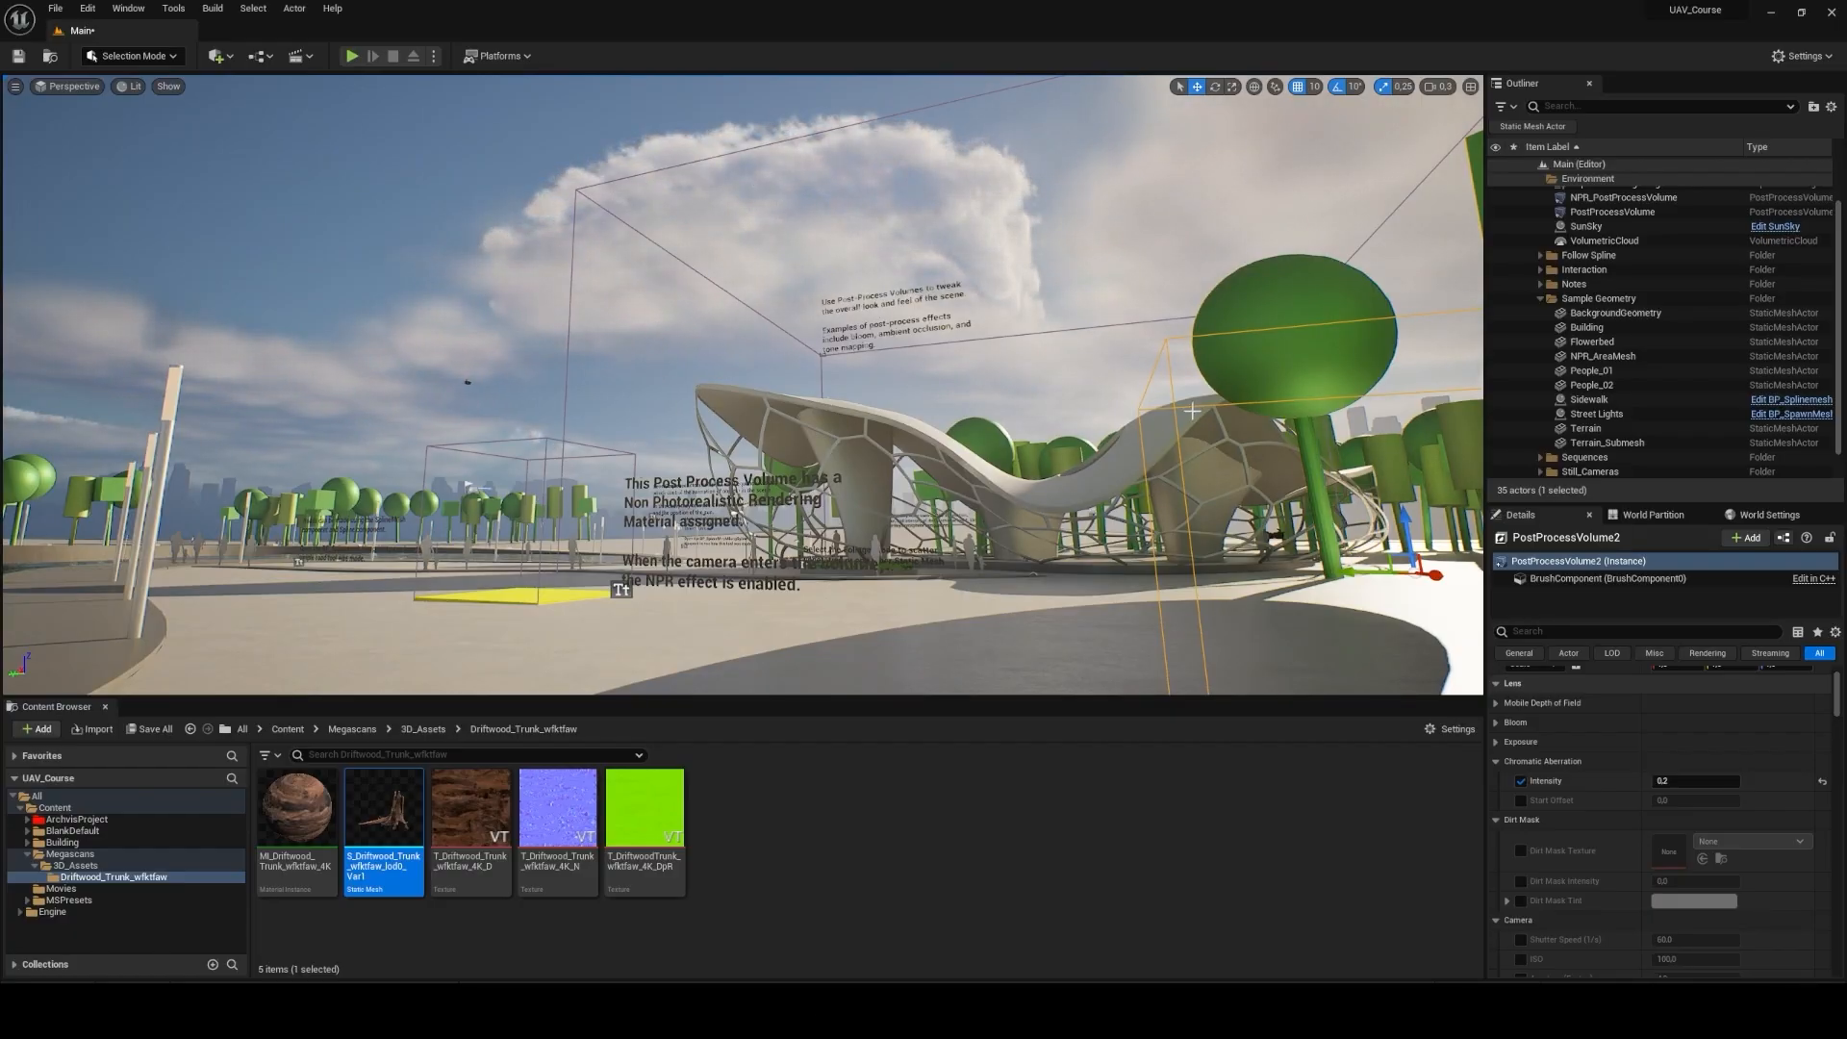
{"action": "left_click", "coordinate": [1666, 780]}
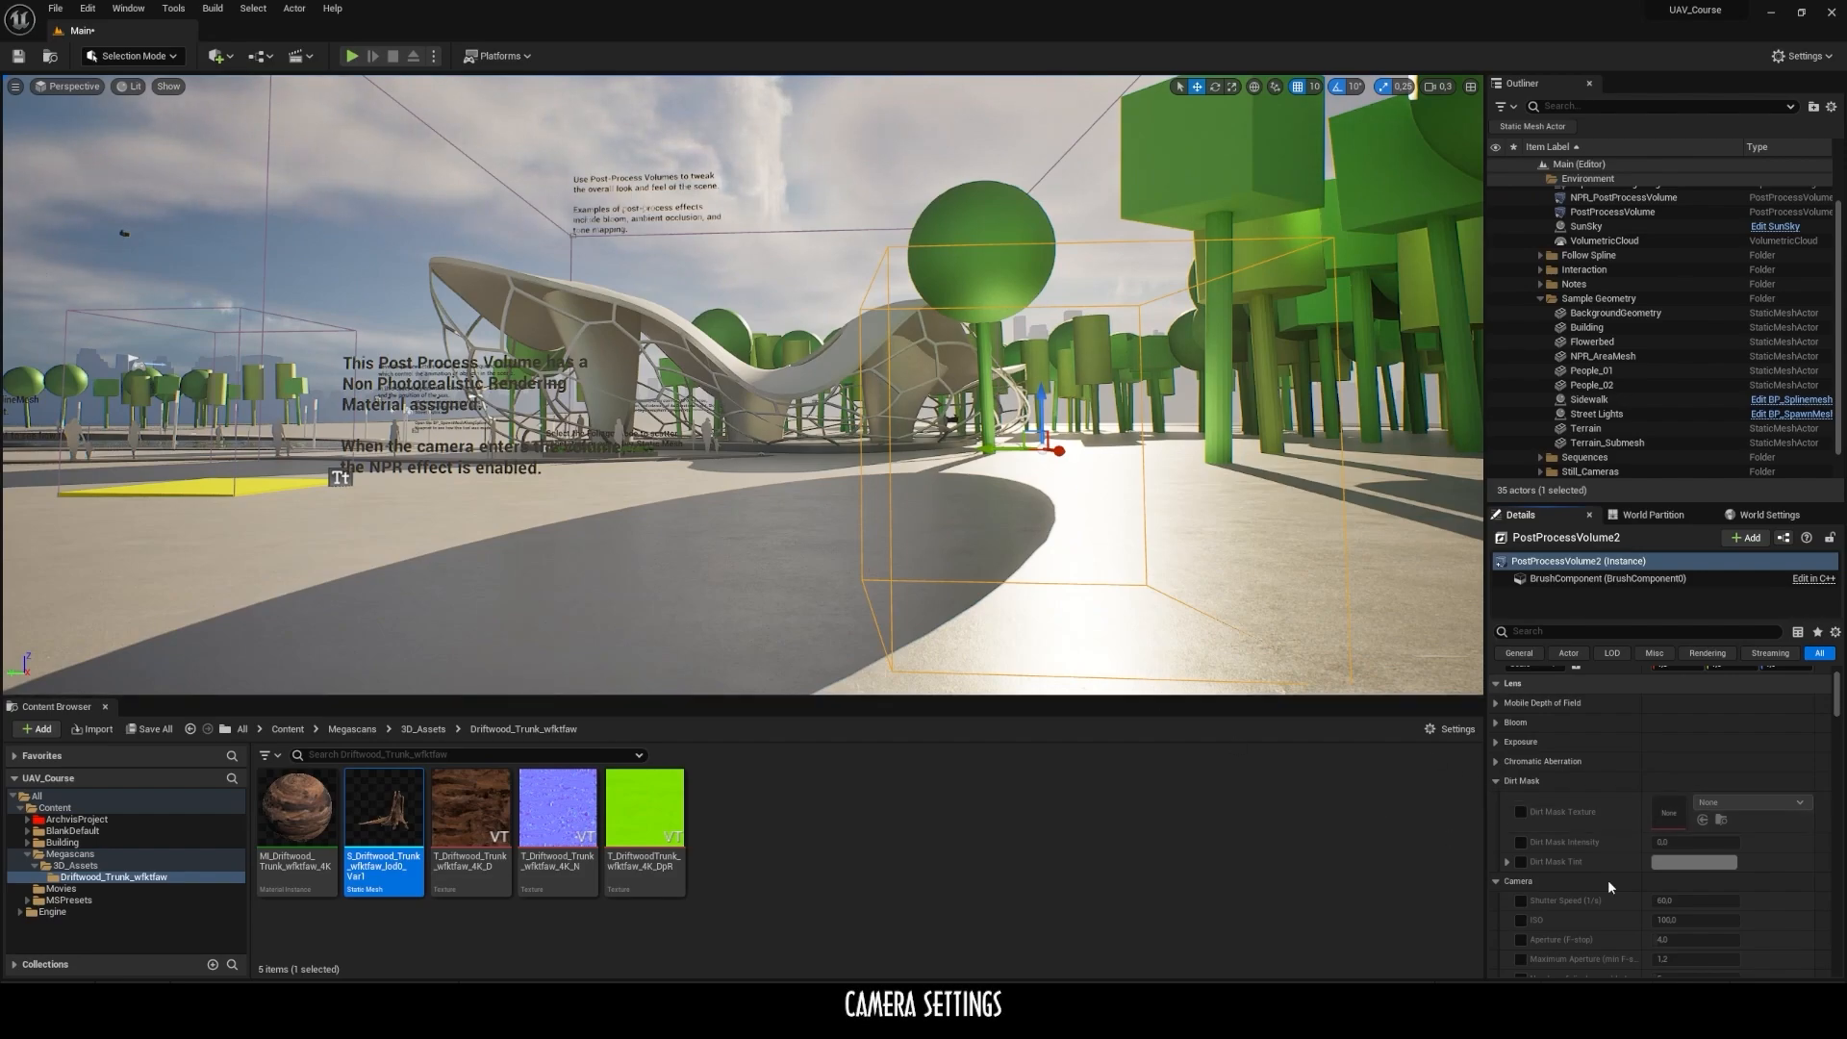
Step: Try a higher camera ISO of about 456, undo the change and turn the ISO override off
{"action": "left_click", "coordinate": [1495, 780]}
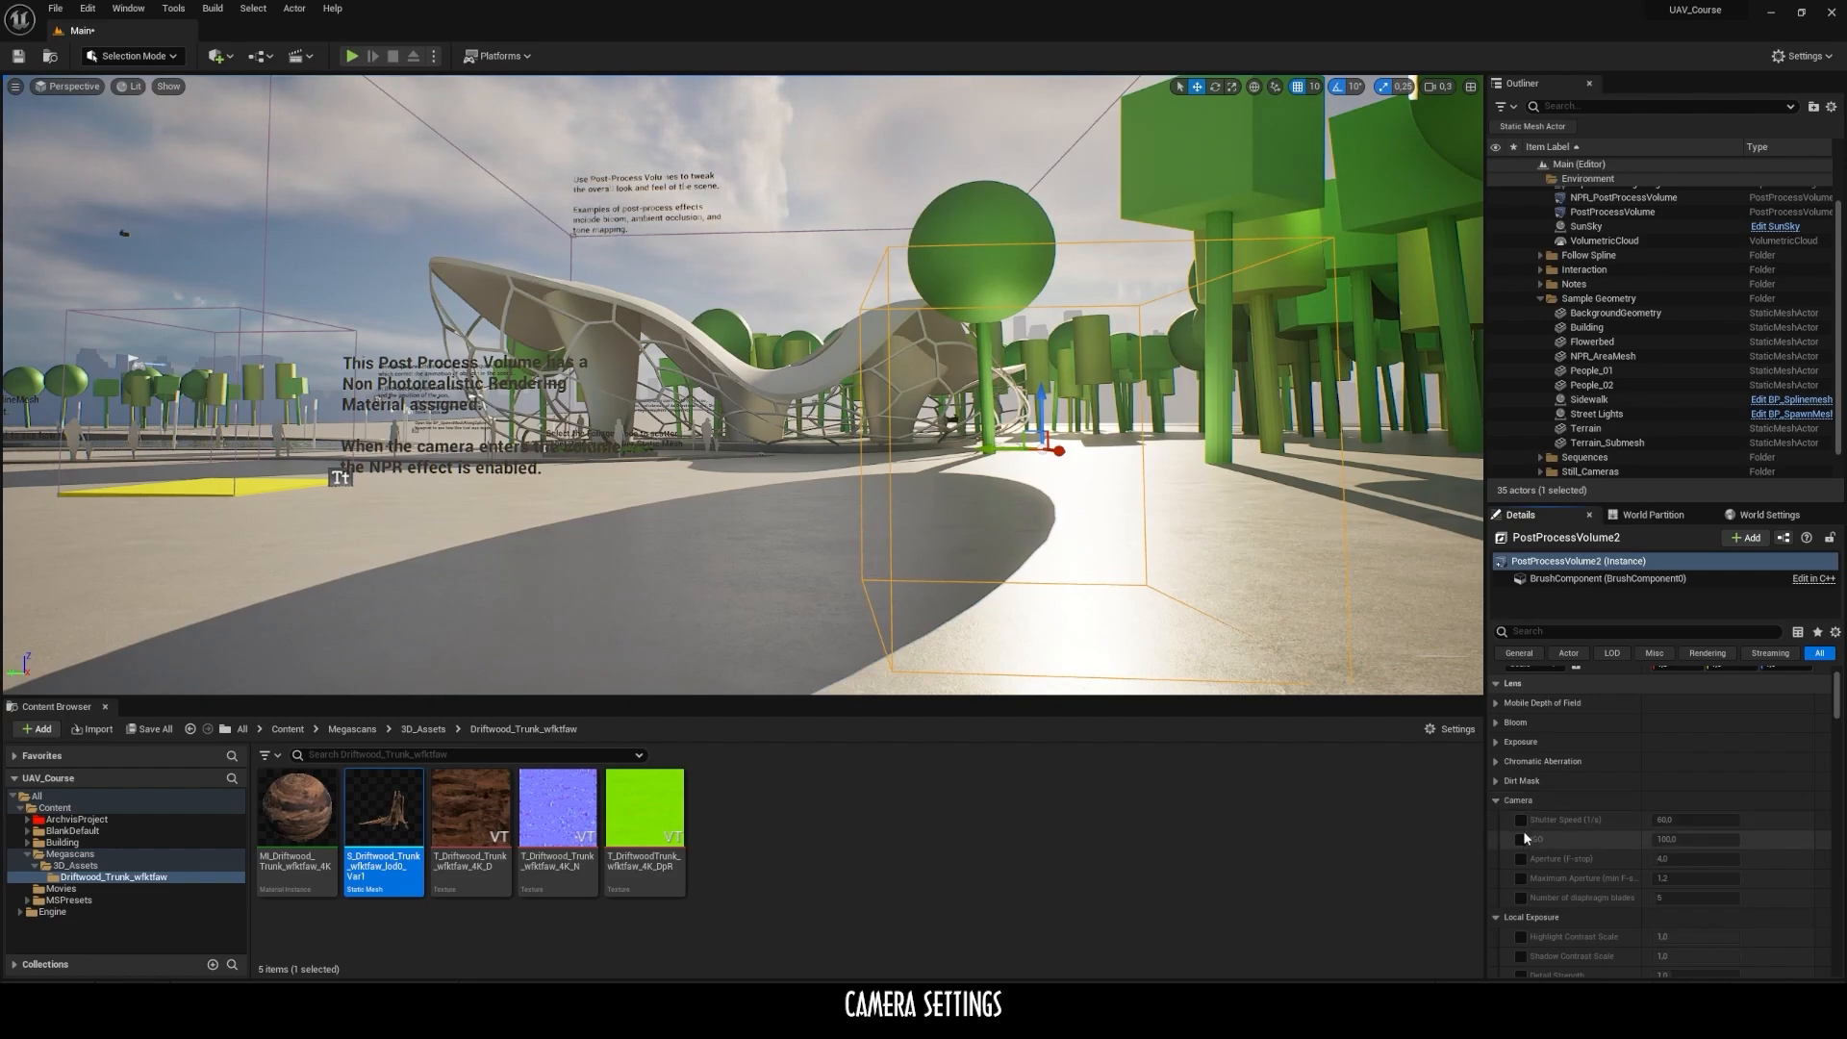
{"action": "mouse_move", "coordinate": [1689, 839]}
{"action": "left_mouse_down"}
{"action": "mouse_move", "coordinate": [1779, 839]}
{"action": "mouse_move", "coordinate": [1689, 841]}
{"action": "left_mouse_up"}
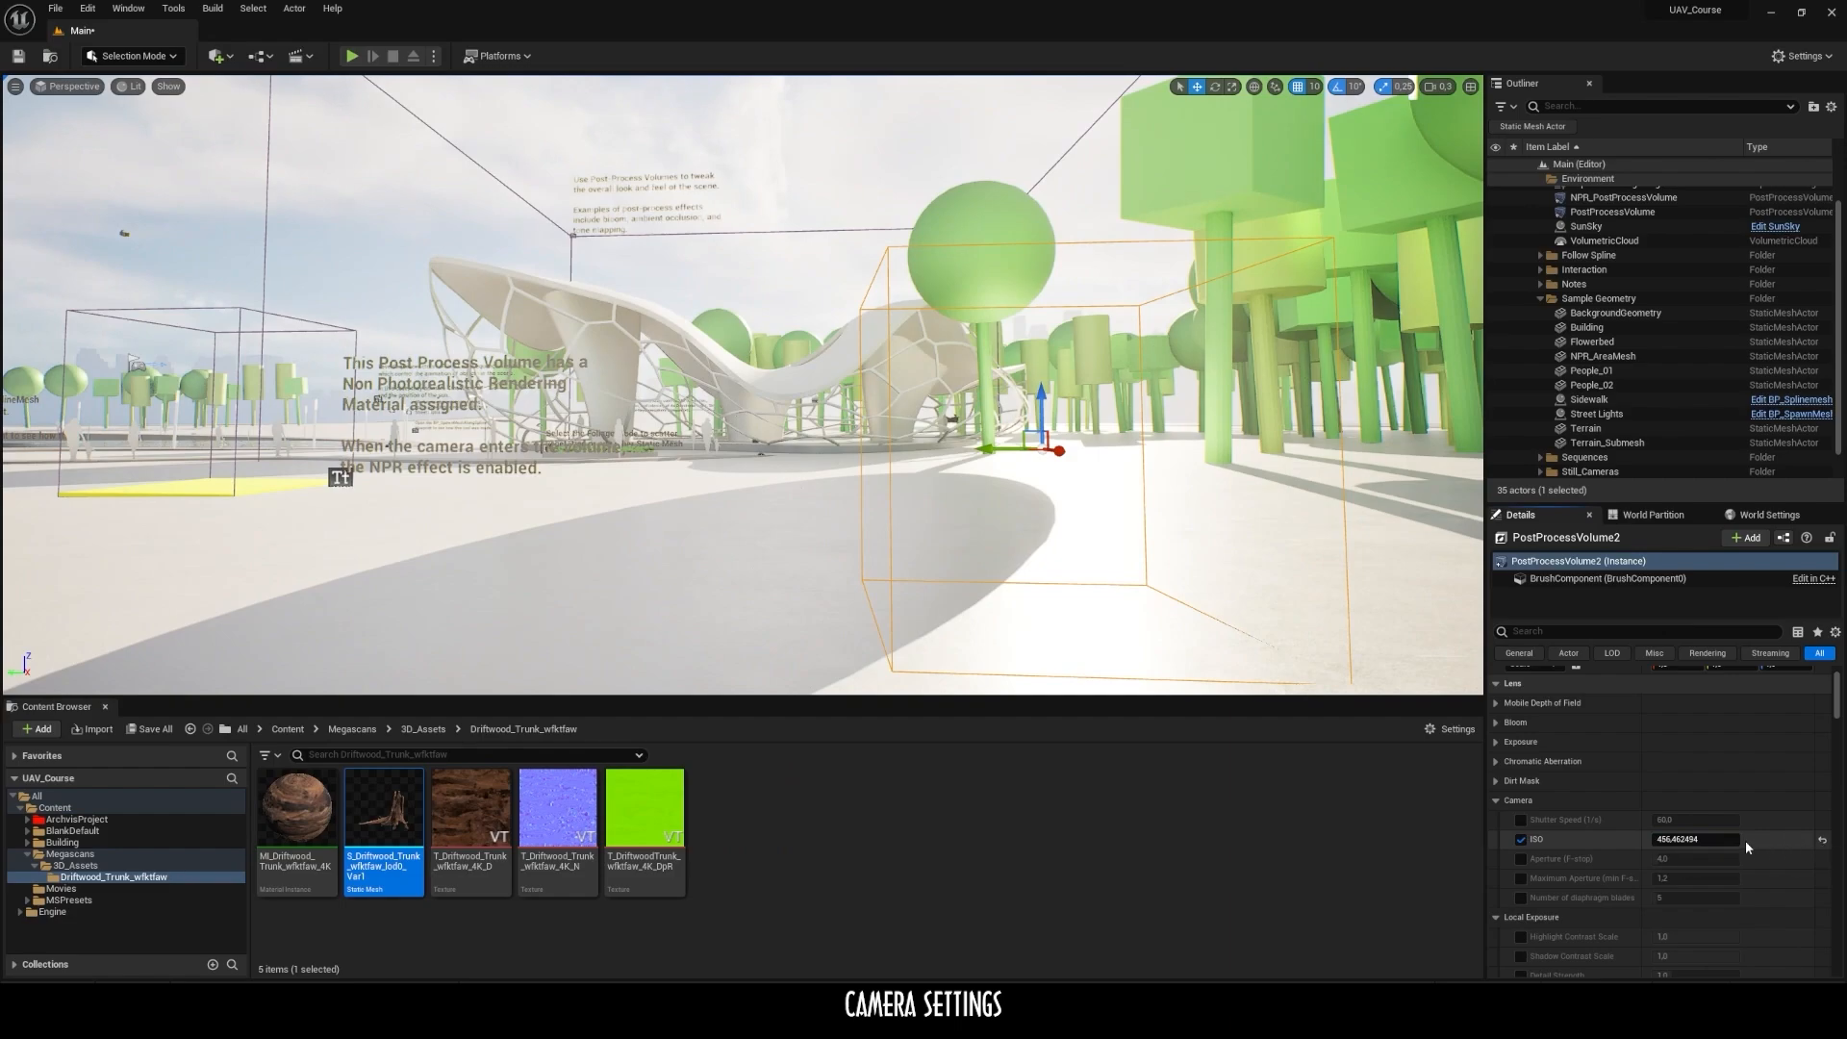
{"action": "key", "text": "ctrl+z"}
{"action": "left_click", "coordinate": [1520, 839]}
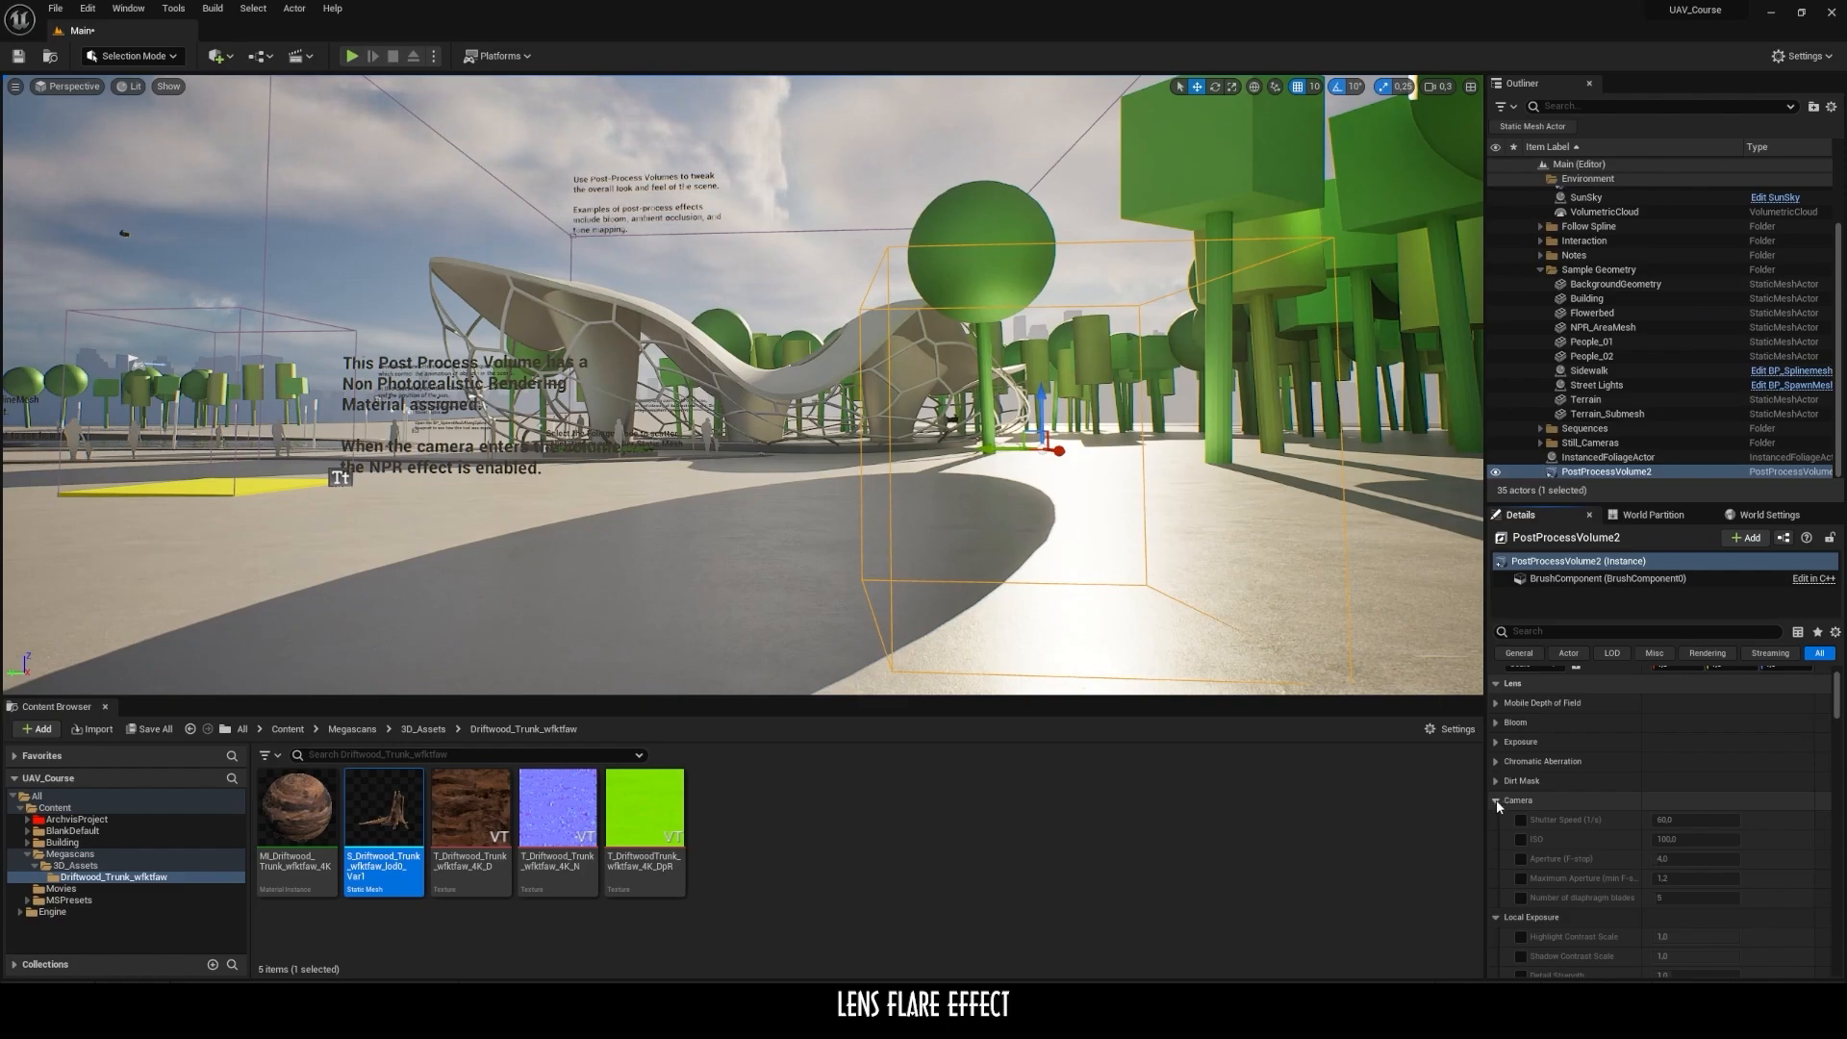
Step: Collapse the Camera and Local Exposure settings and enable the Lens Flares Intensity override
{"action": "left_click", "coordinate": [1497, 800]}
{"action": "scroll", "coordinate": [1505, 779], "scroll_direction": "down", "scroll_amount": 3}
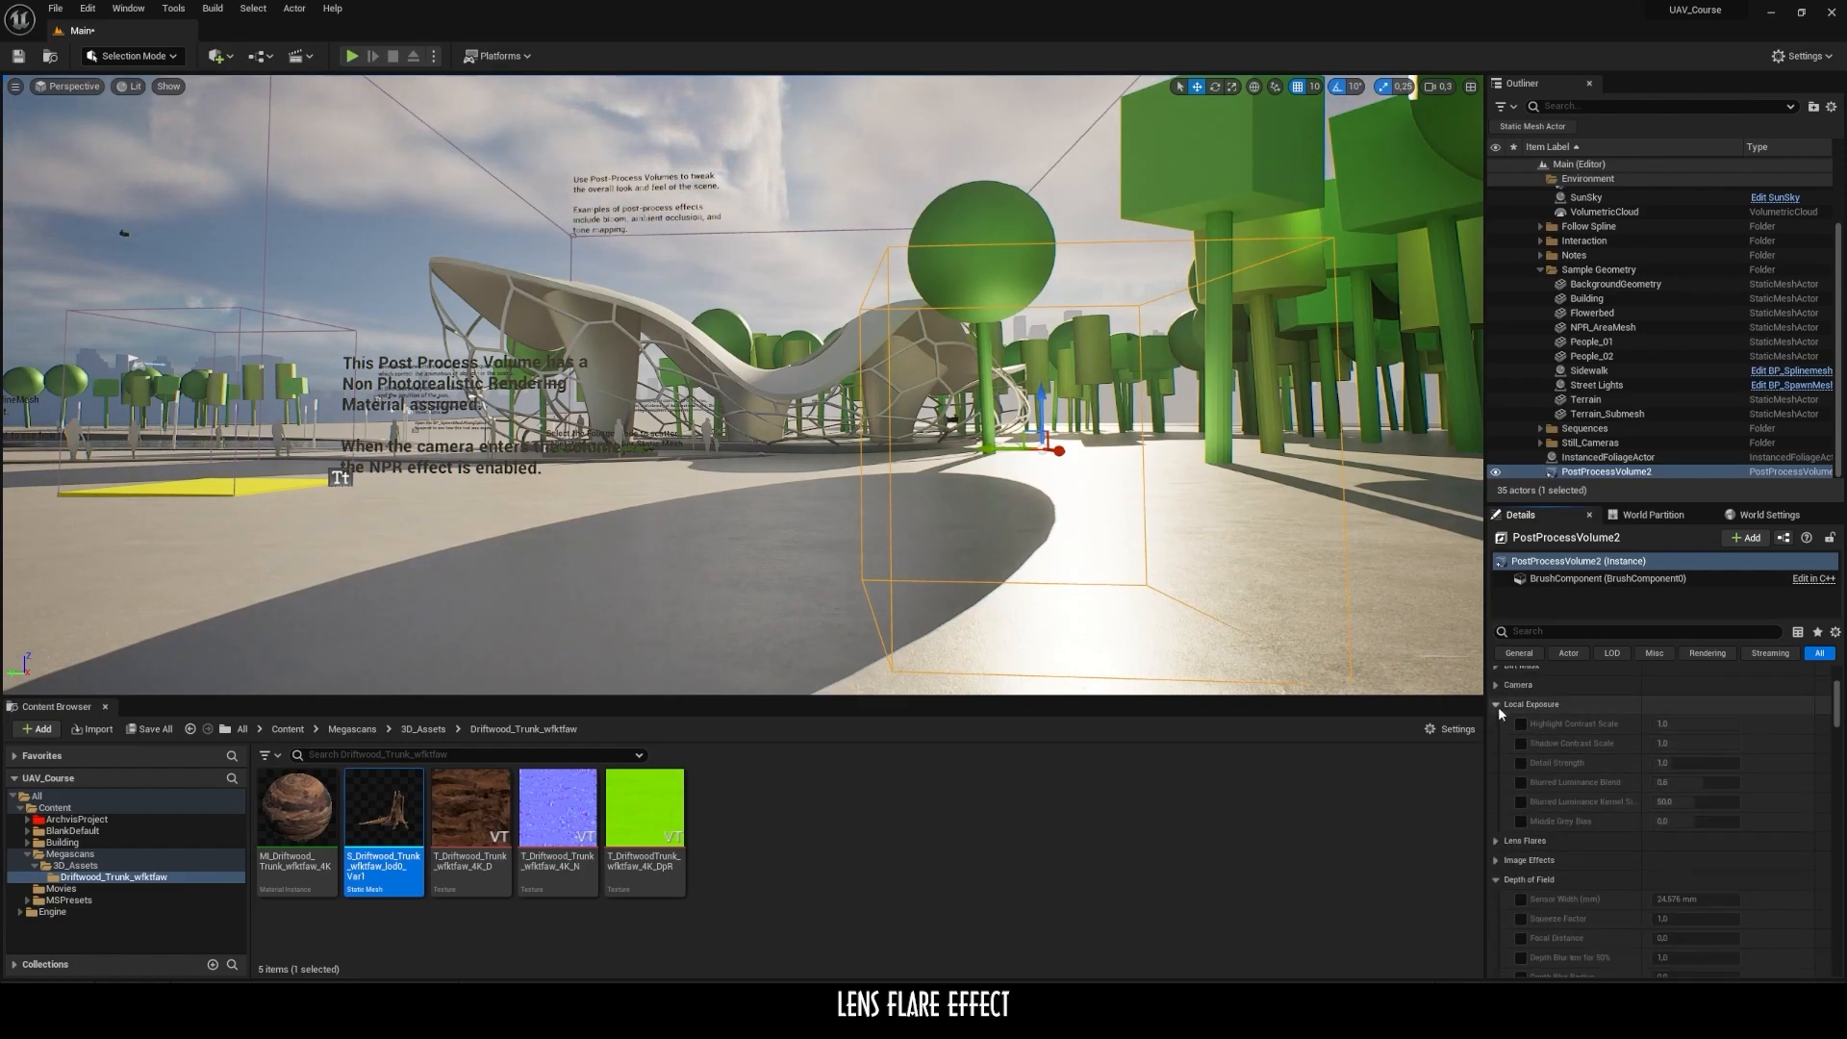
{"action": "left_click", "coordinate": [1495, 706]}
{"action": "left_click", "coordinate": [1495, 724]}
{"action": "left_click", "coordinate": [1520, 744]}
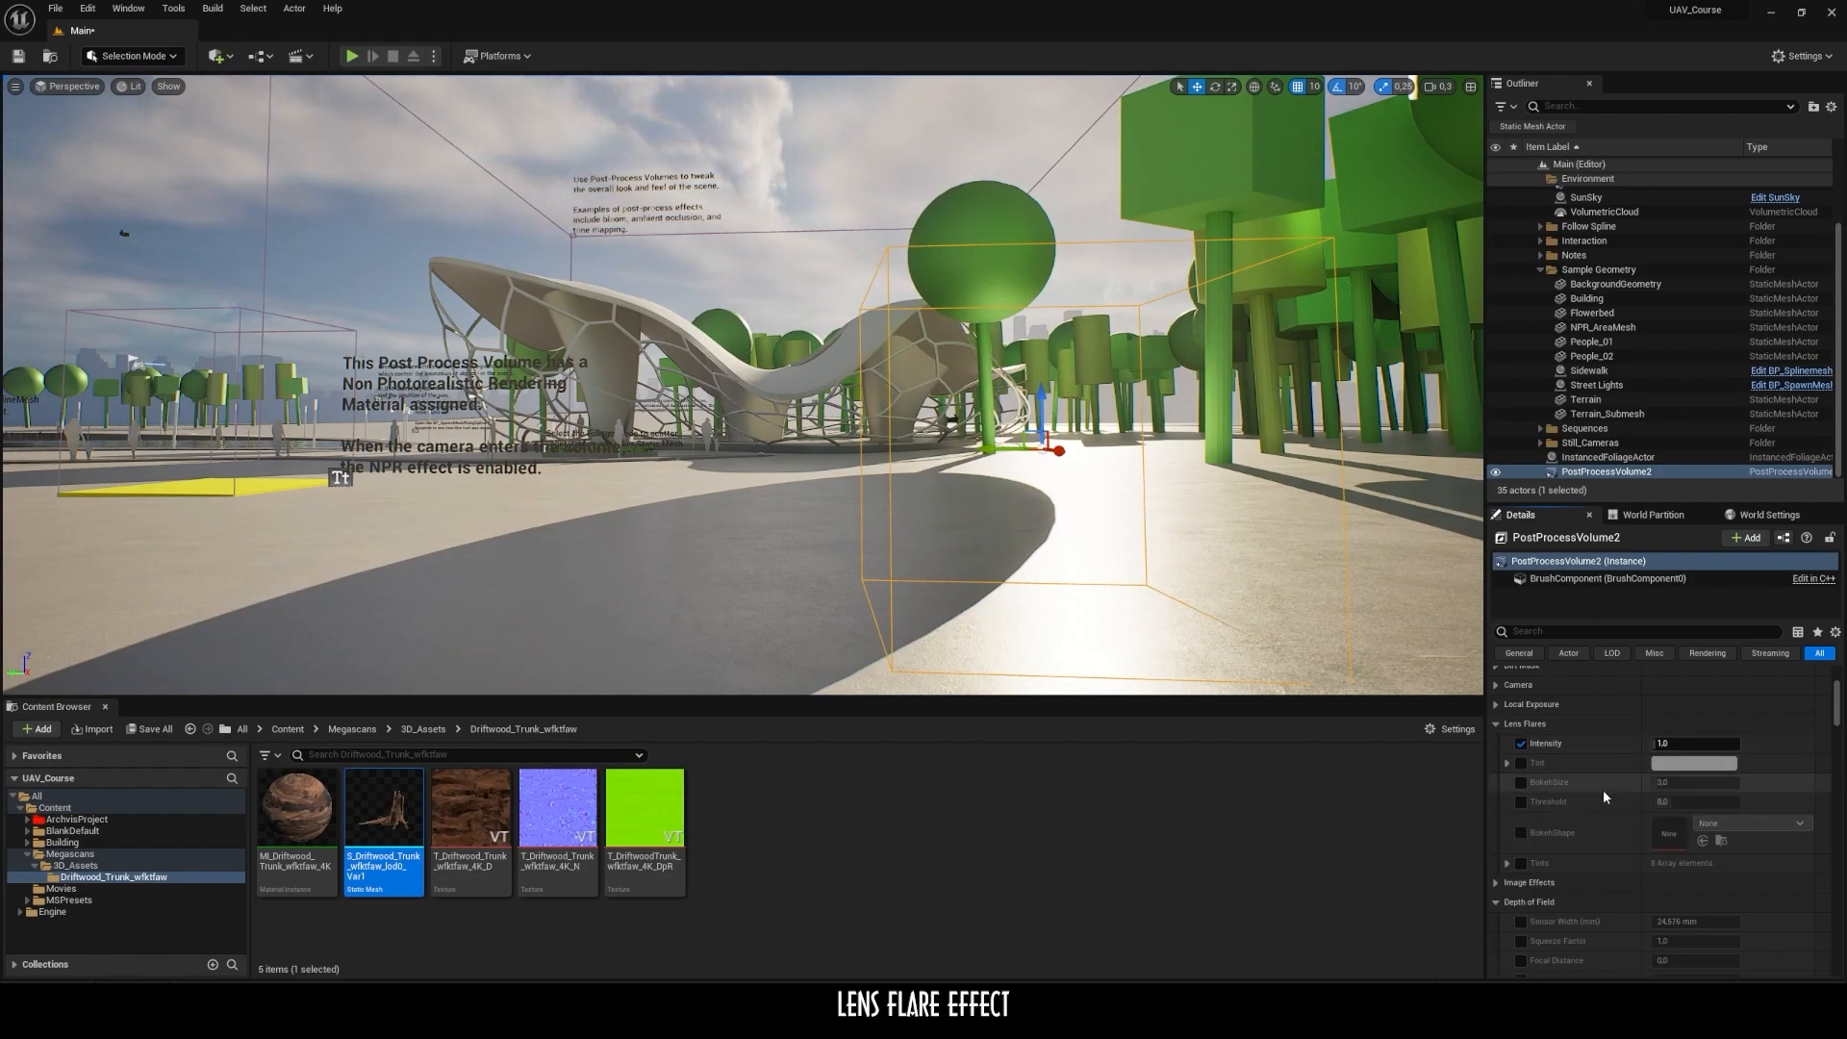
Step: Raise the lens flare intensity and adjust the Exposure Compensation to judge the flares around the lamps
{"action": "right_click_drag", "start_coordinate": [962, 404], "coordinate": [942, 356]}
{"action": "scroll", "coordinate": [943, 356], "scroll_direction": "up", "scroll_amount": 2}
{"action": "key", "text": "e"}
{"action": "left_click_drag", "start_coordinate": [1699, 744], "coordinate": [1741, 745]}
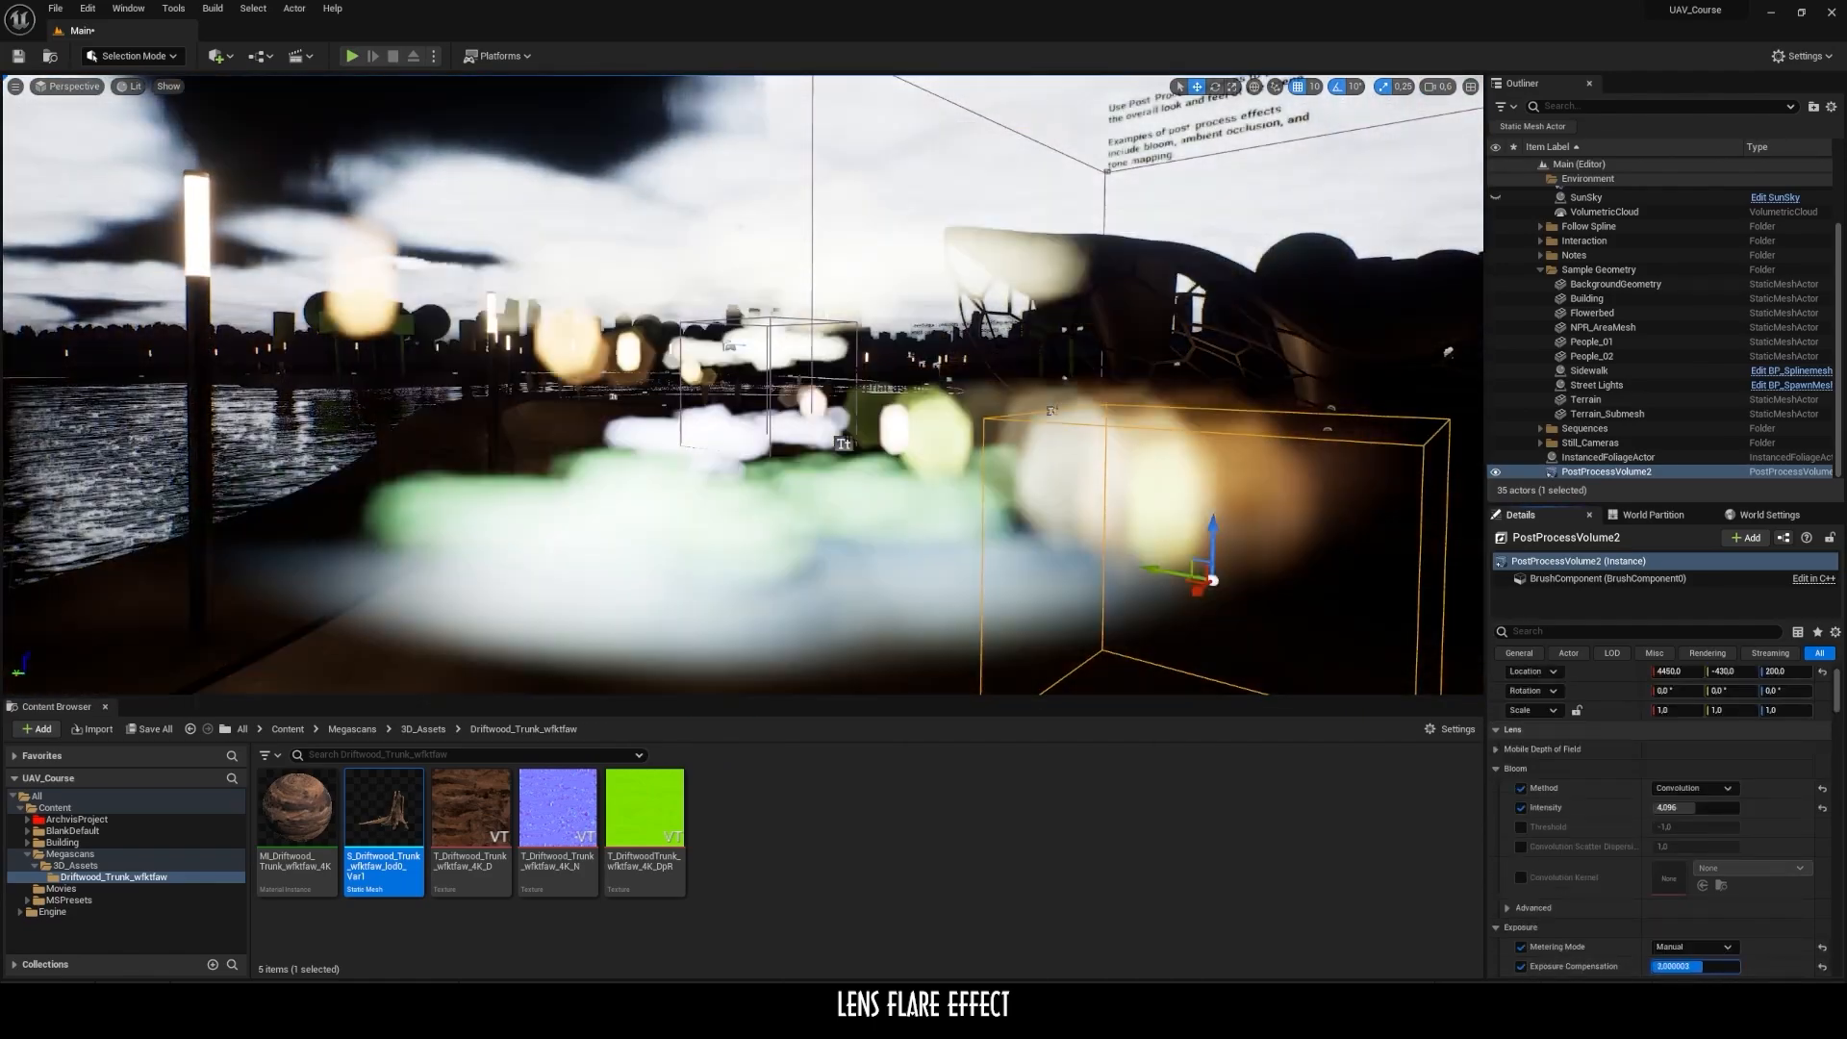
{"action": "left_click_drag", "start_coordinate": [1701, 967], "coordinate": [1696, 967]}
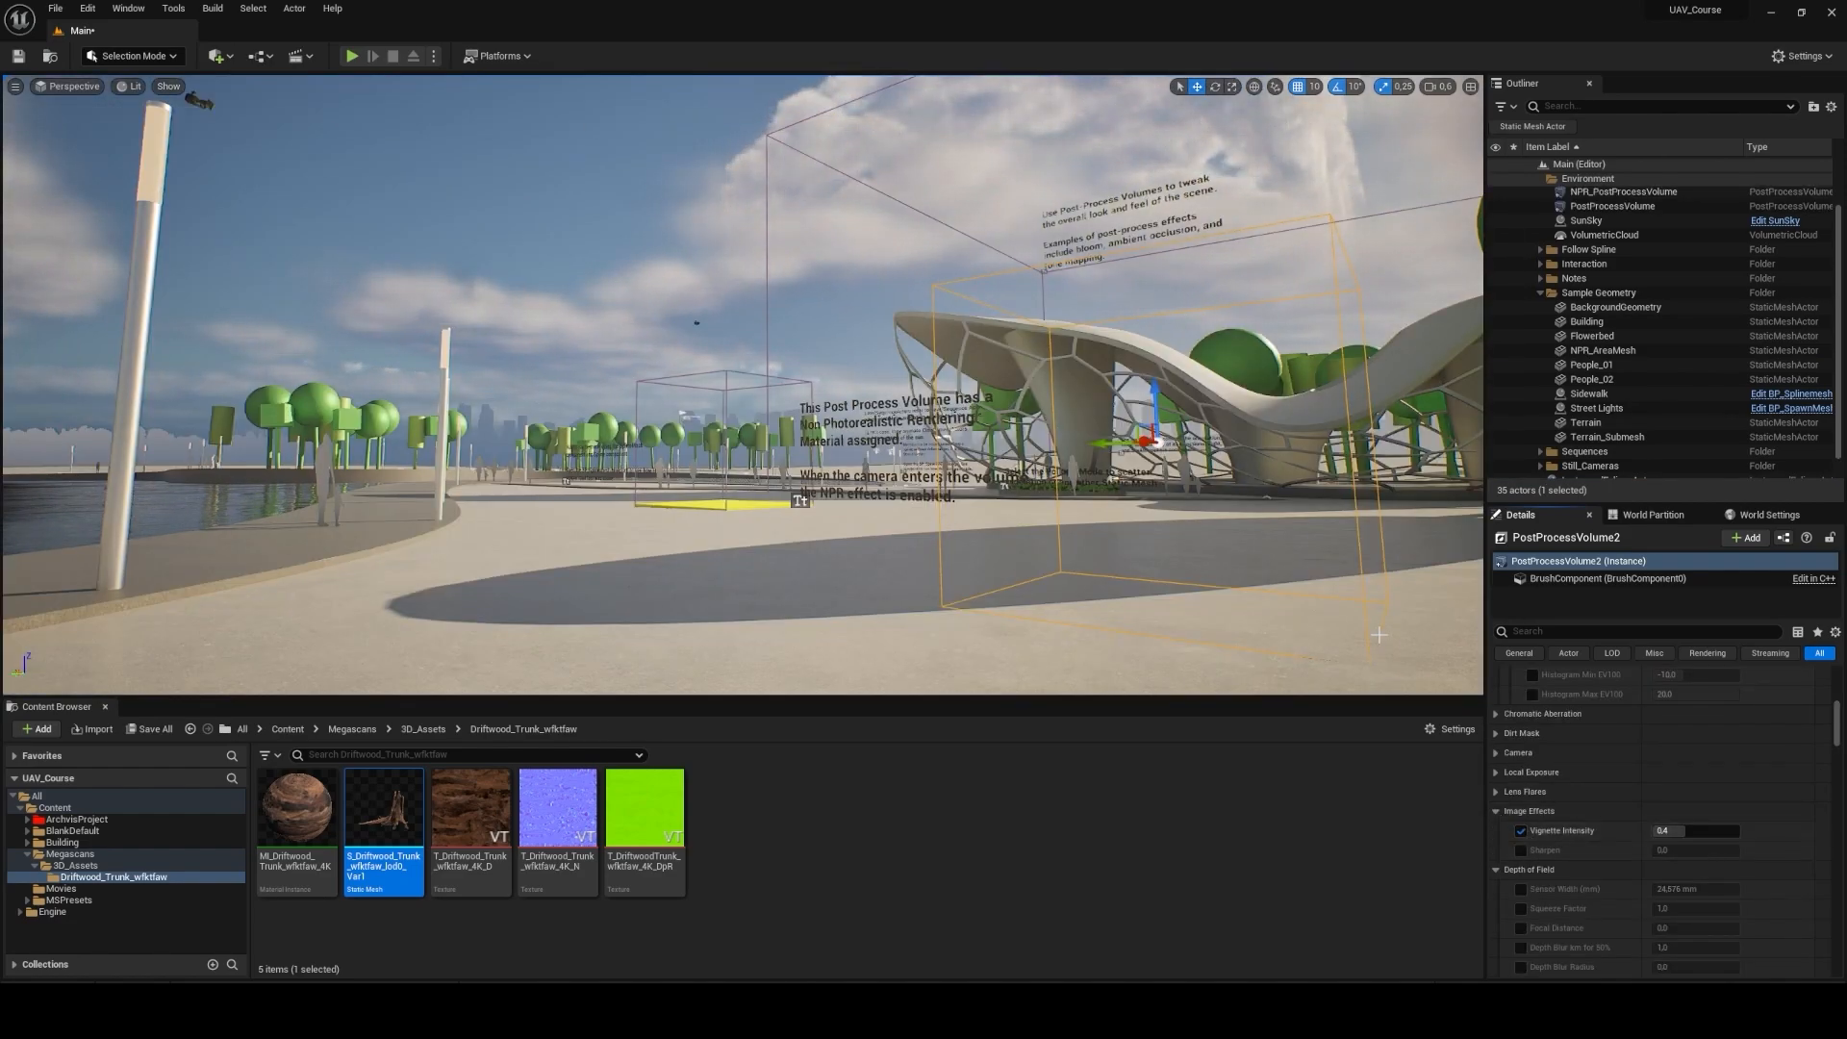
Step: Raise the volume's Vignette Intensity and judge the effect from several viewpoints around the pavilion
{"action": "key", "text": "s"}
{"action": "right_click_drag", "start_coordinate": [555, 578], "coordinate": [1145, 590]}
{"action": "key", "text": "w"}
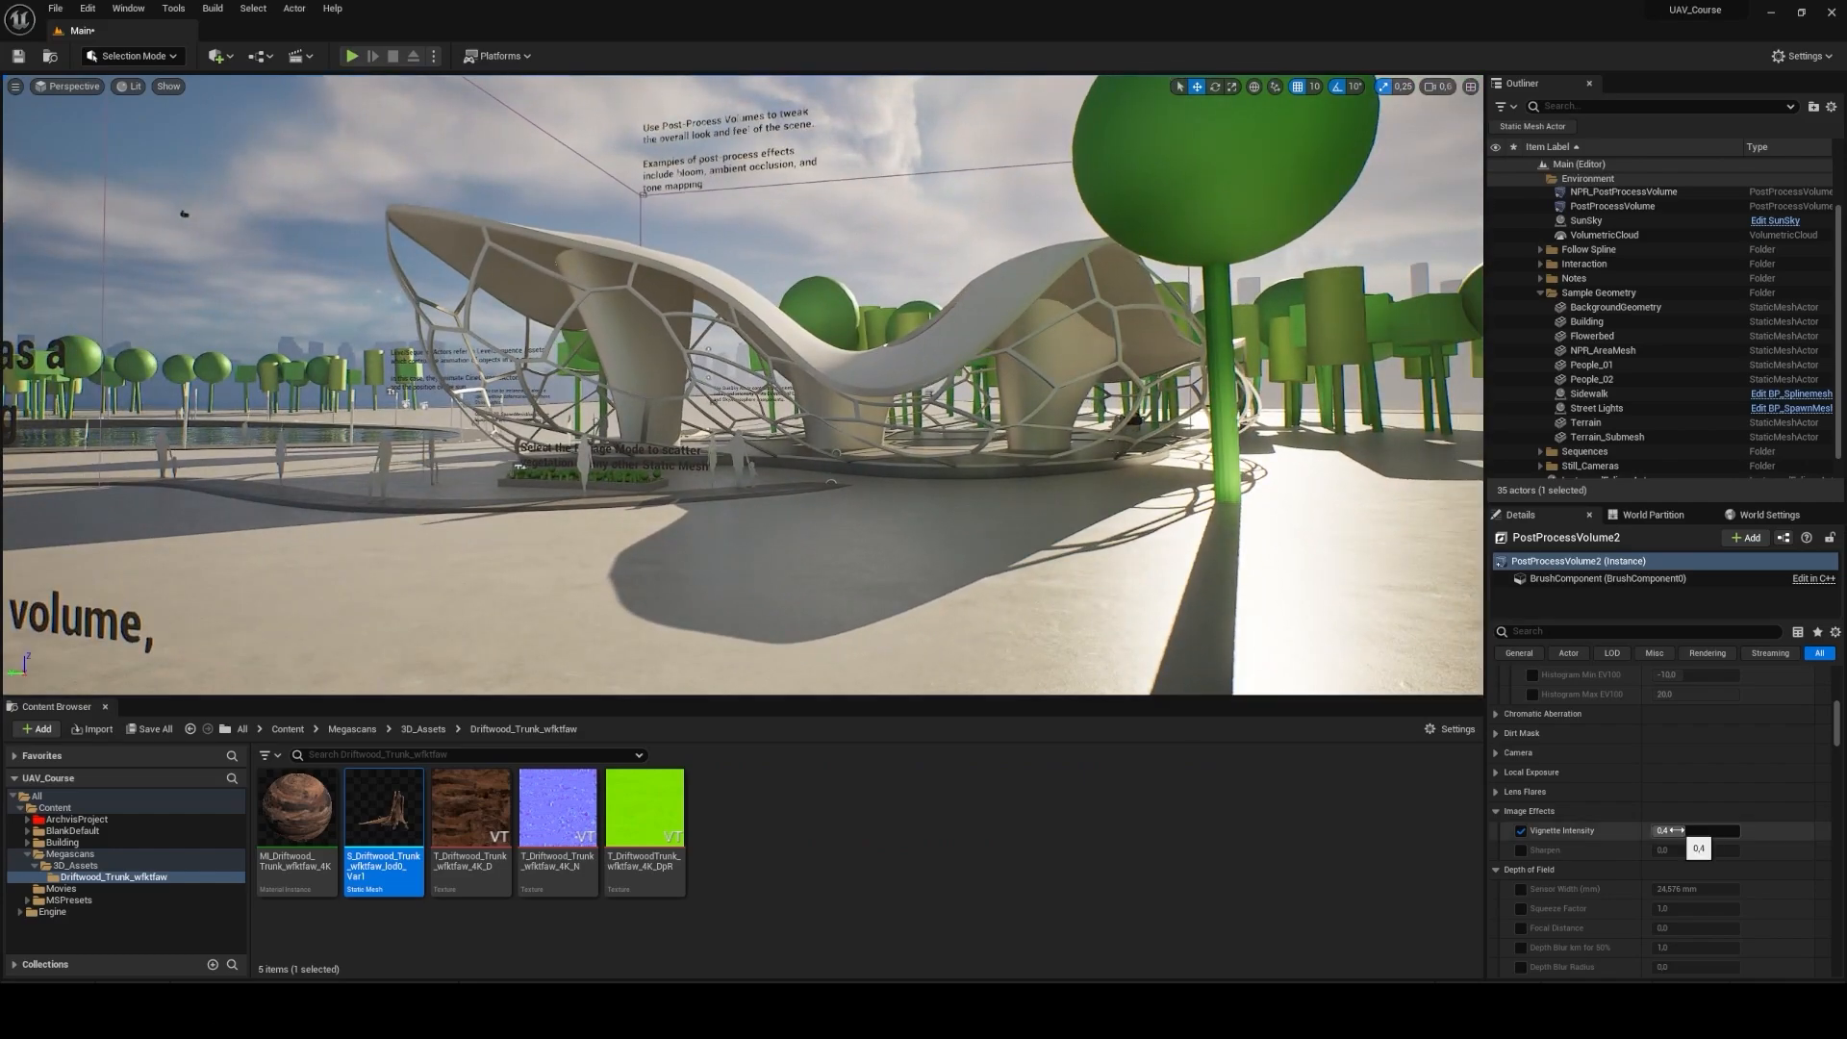
{"action": "left_click_drag", "start_coordinate": [1690, 833], "coordinate": [1745, 833]}
{"action": "key", "text": "s"}
{"action": "right_click_drag", "start_coordinate": [1251, 597], "coordinate": [1332, 611]}
{"action": "key", "text": "e"}
{"action": "key", "text": "a"}
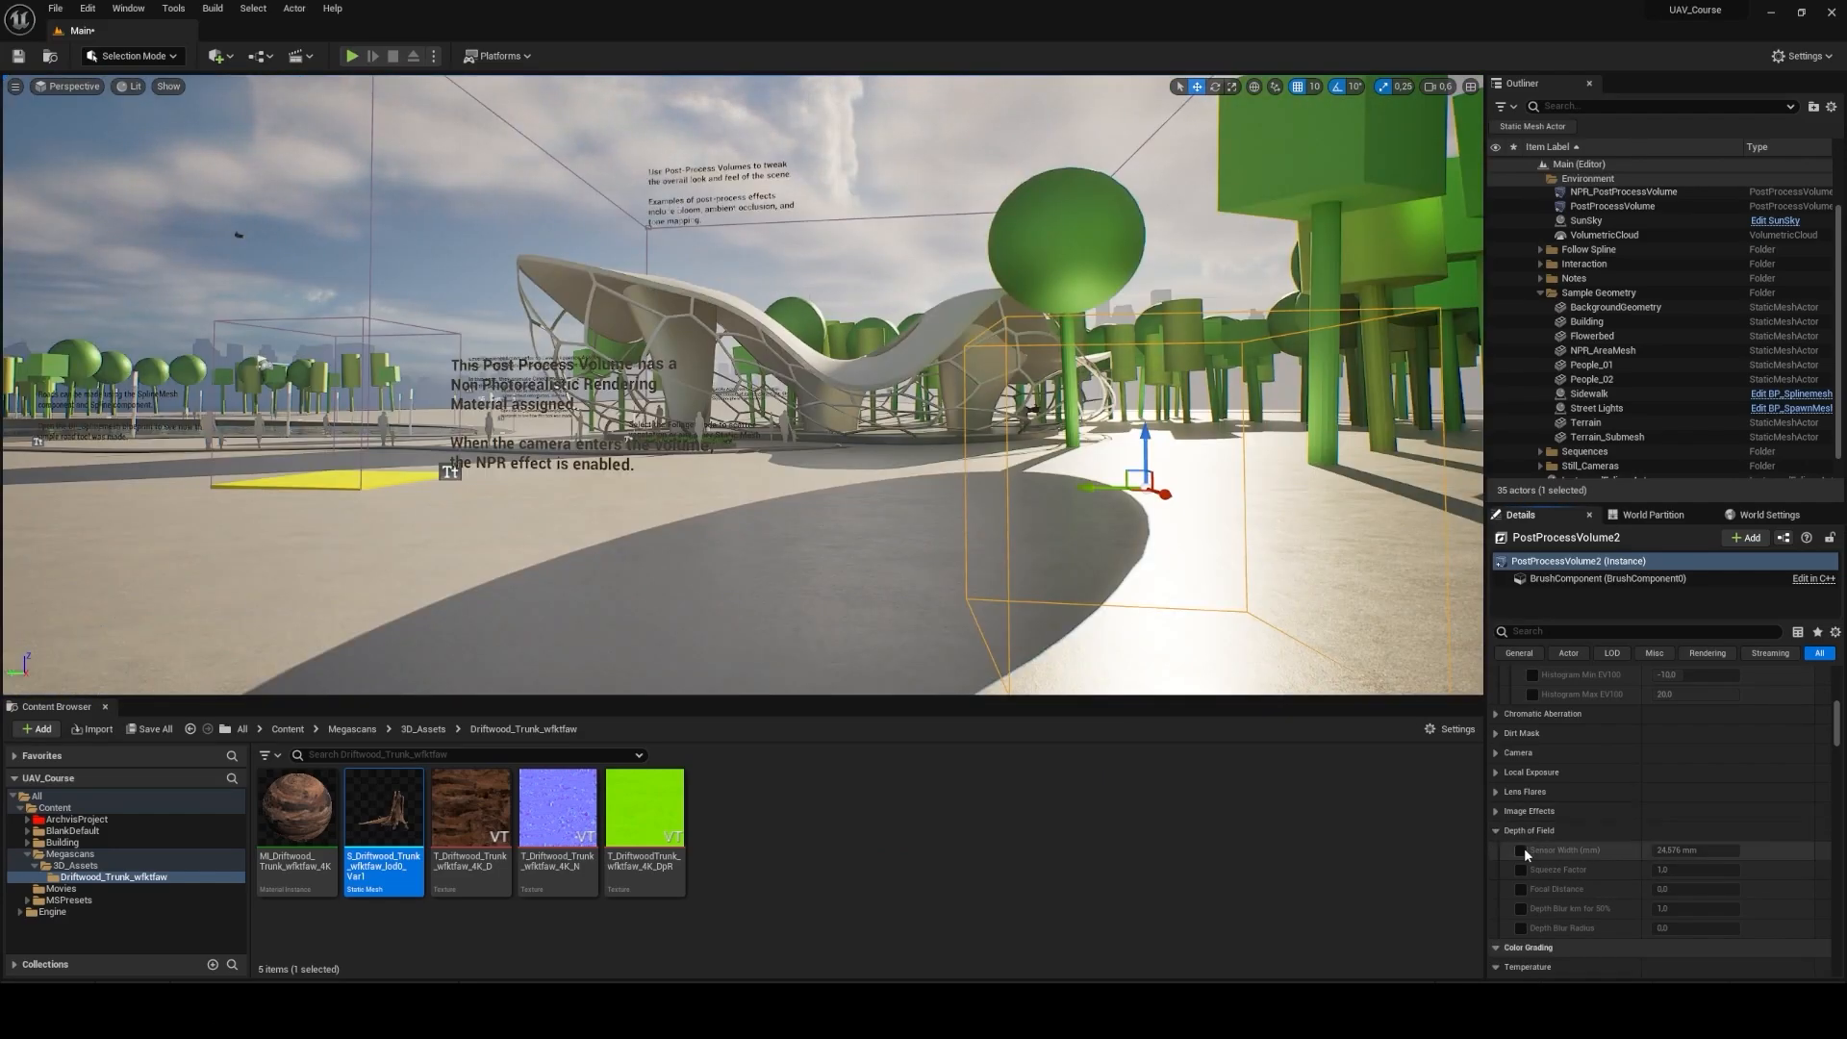
Step: Try the Depth of Field Sensor Width and Squeeze Factor overrides, turn both off and collapse the section
{"action": "key", "text": "ctrl+z"}
{"action": "scroll", "coordinate": [1534, 787], "scroll_direction": "down", "scroll_amount": 8}
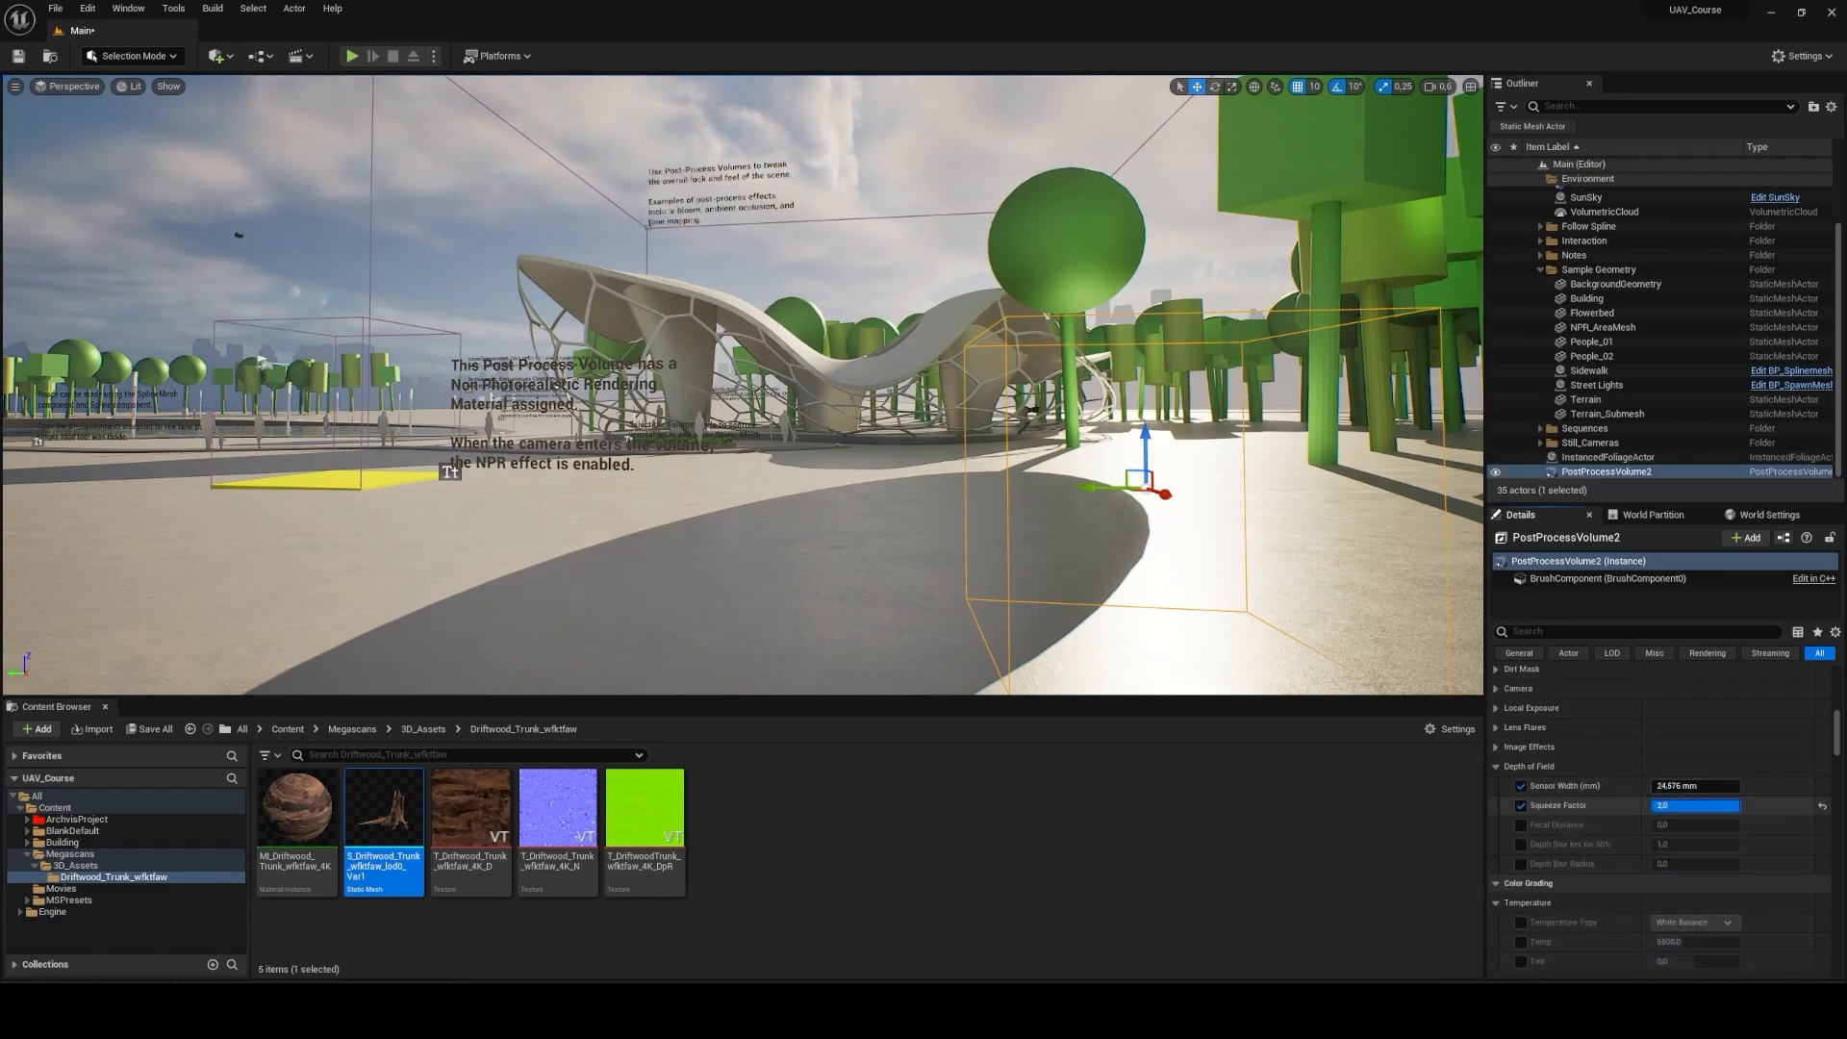
{"action": "left_click", "coordinate": [1521, 806]}
{"action": "left_click", "coordinate": [1521, 787]}
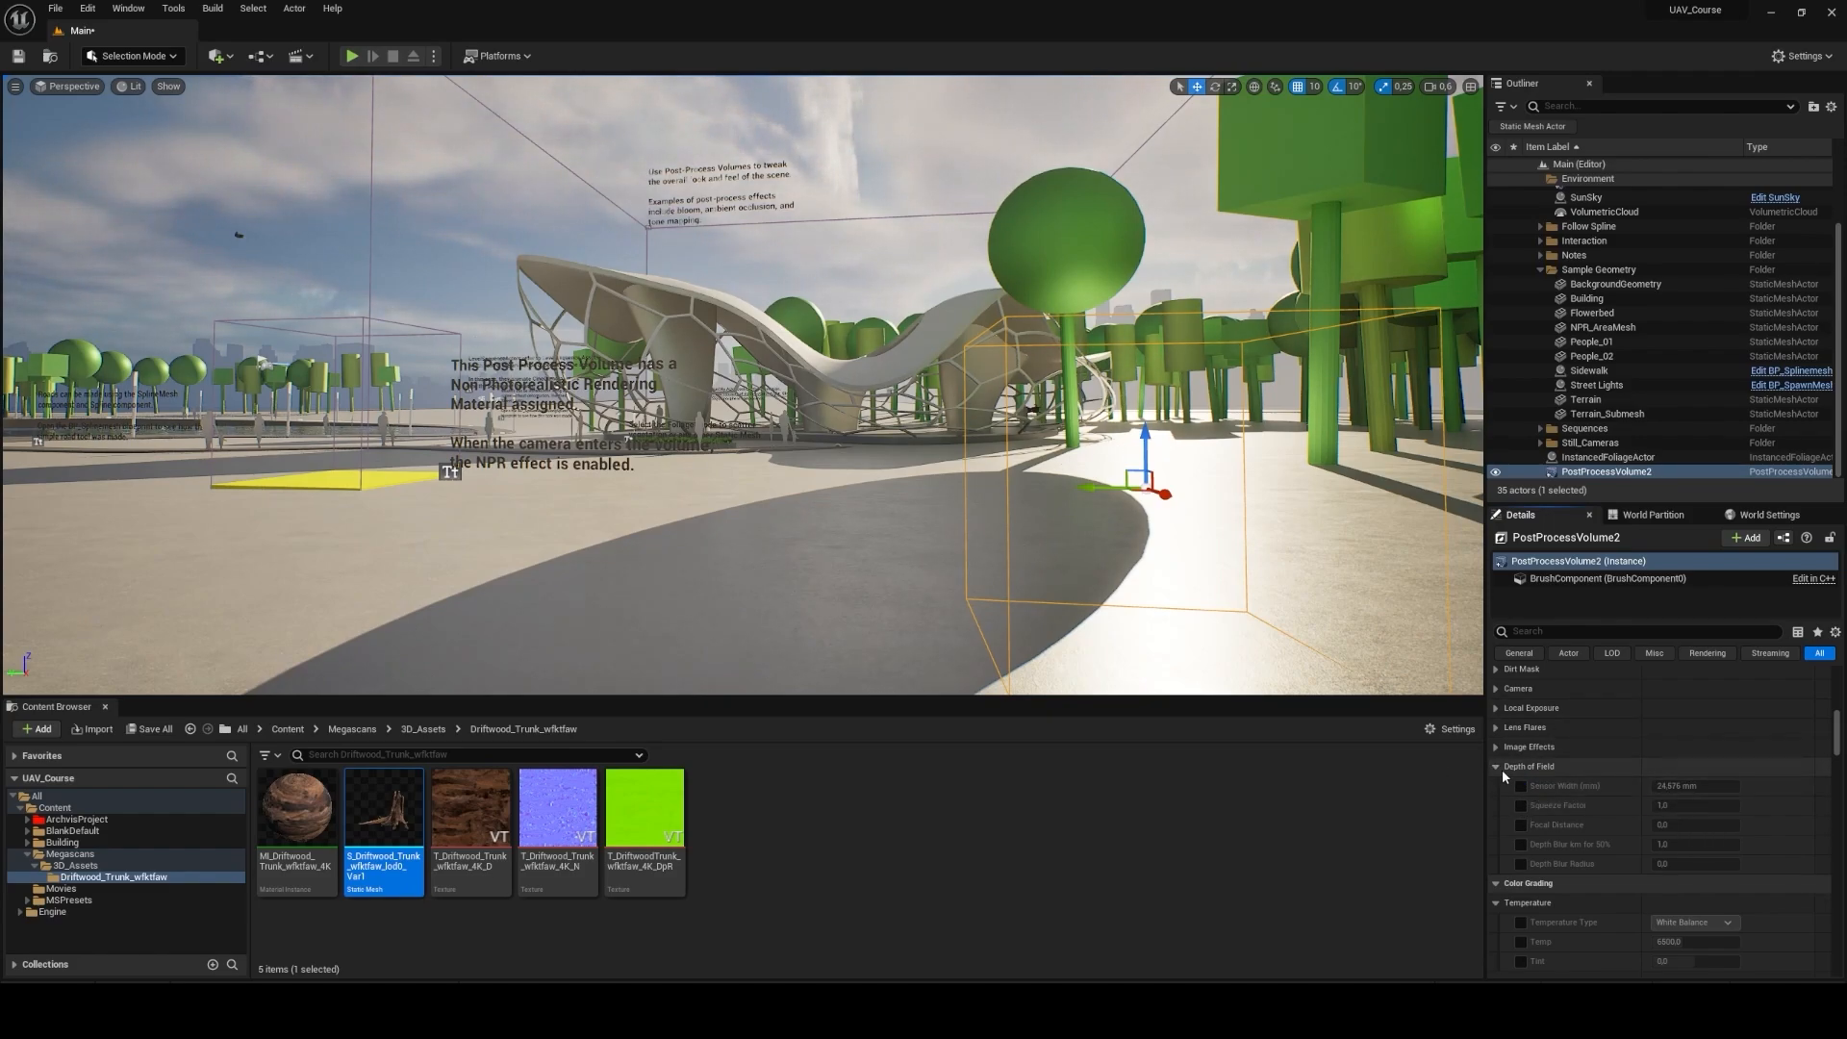
{"action": "left_click", "coordinate": [1498, 768]}
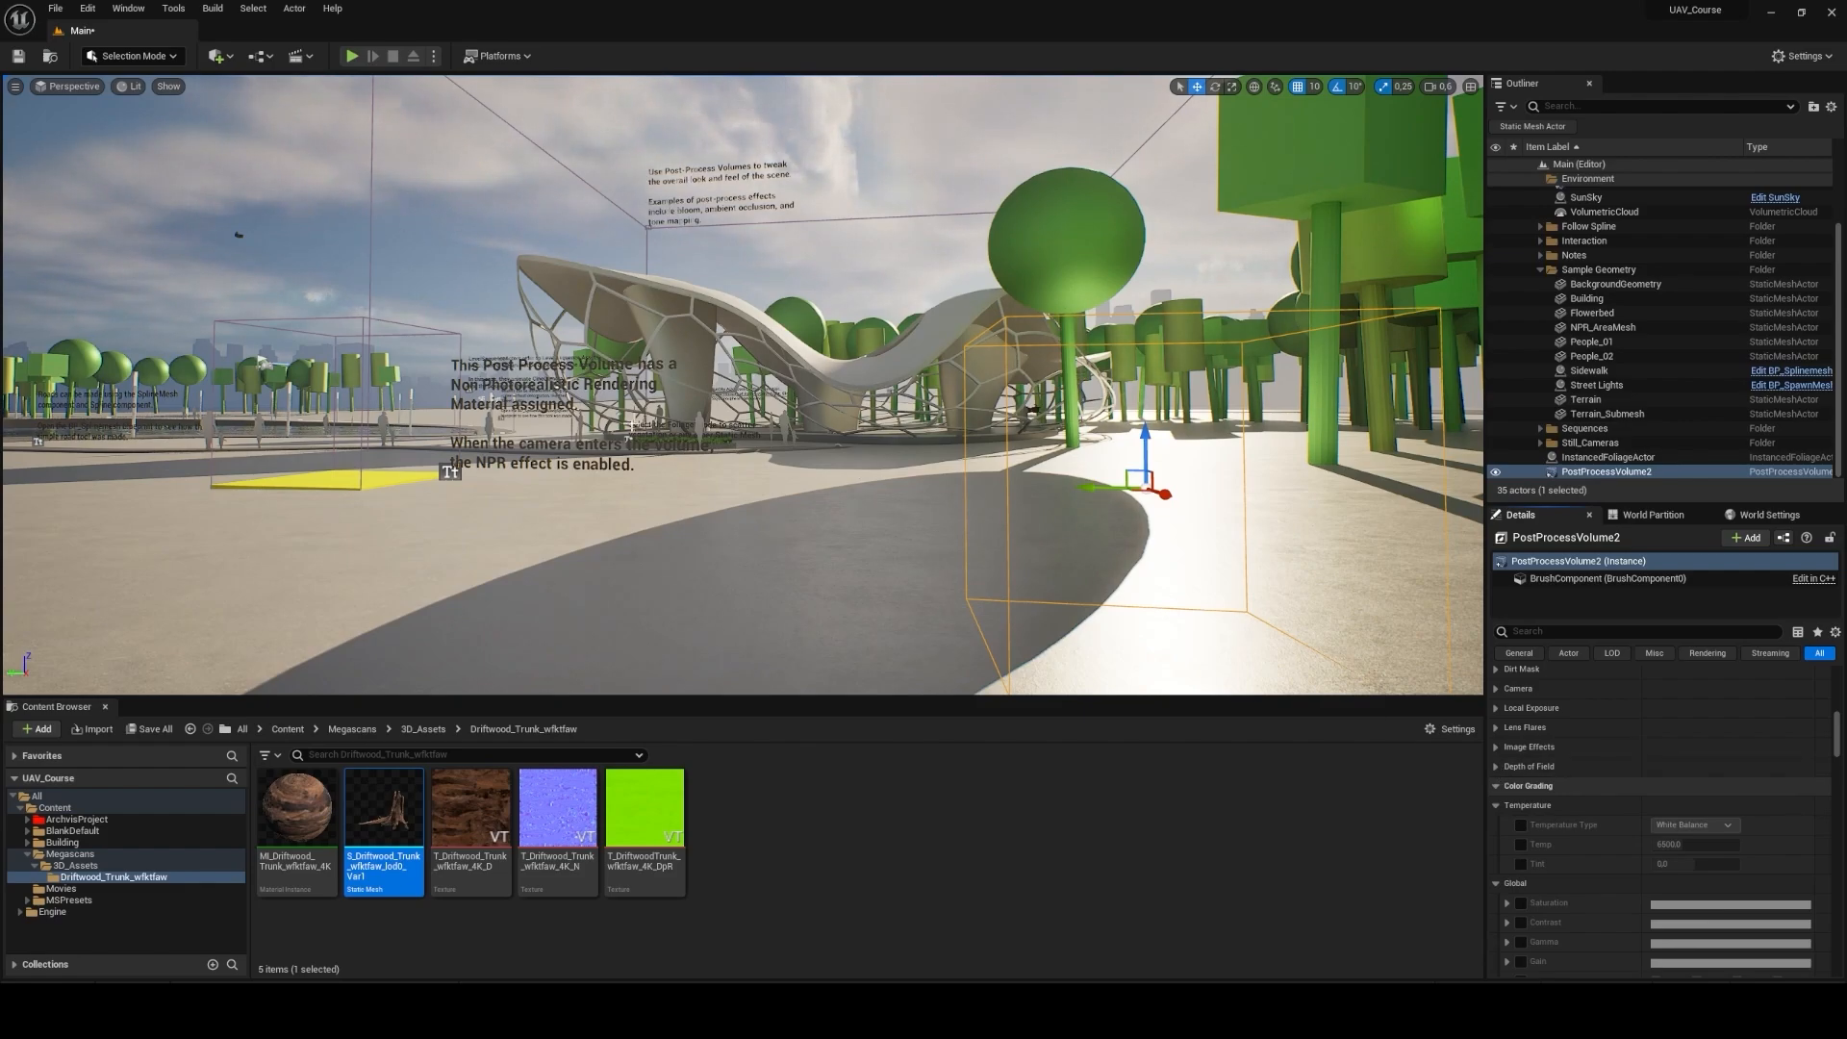
Step: Enable the color grading temperature overrides, set Temperature Type to Color Temperature and adjust Temp for a warmer scene
{"action": "scroll", "coordinate": [1501, 762], "scroll_direction": "down", "scroll_amount": 2}
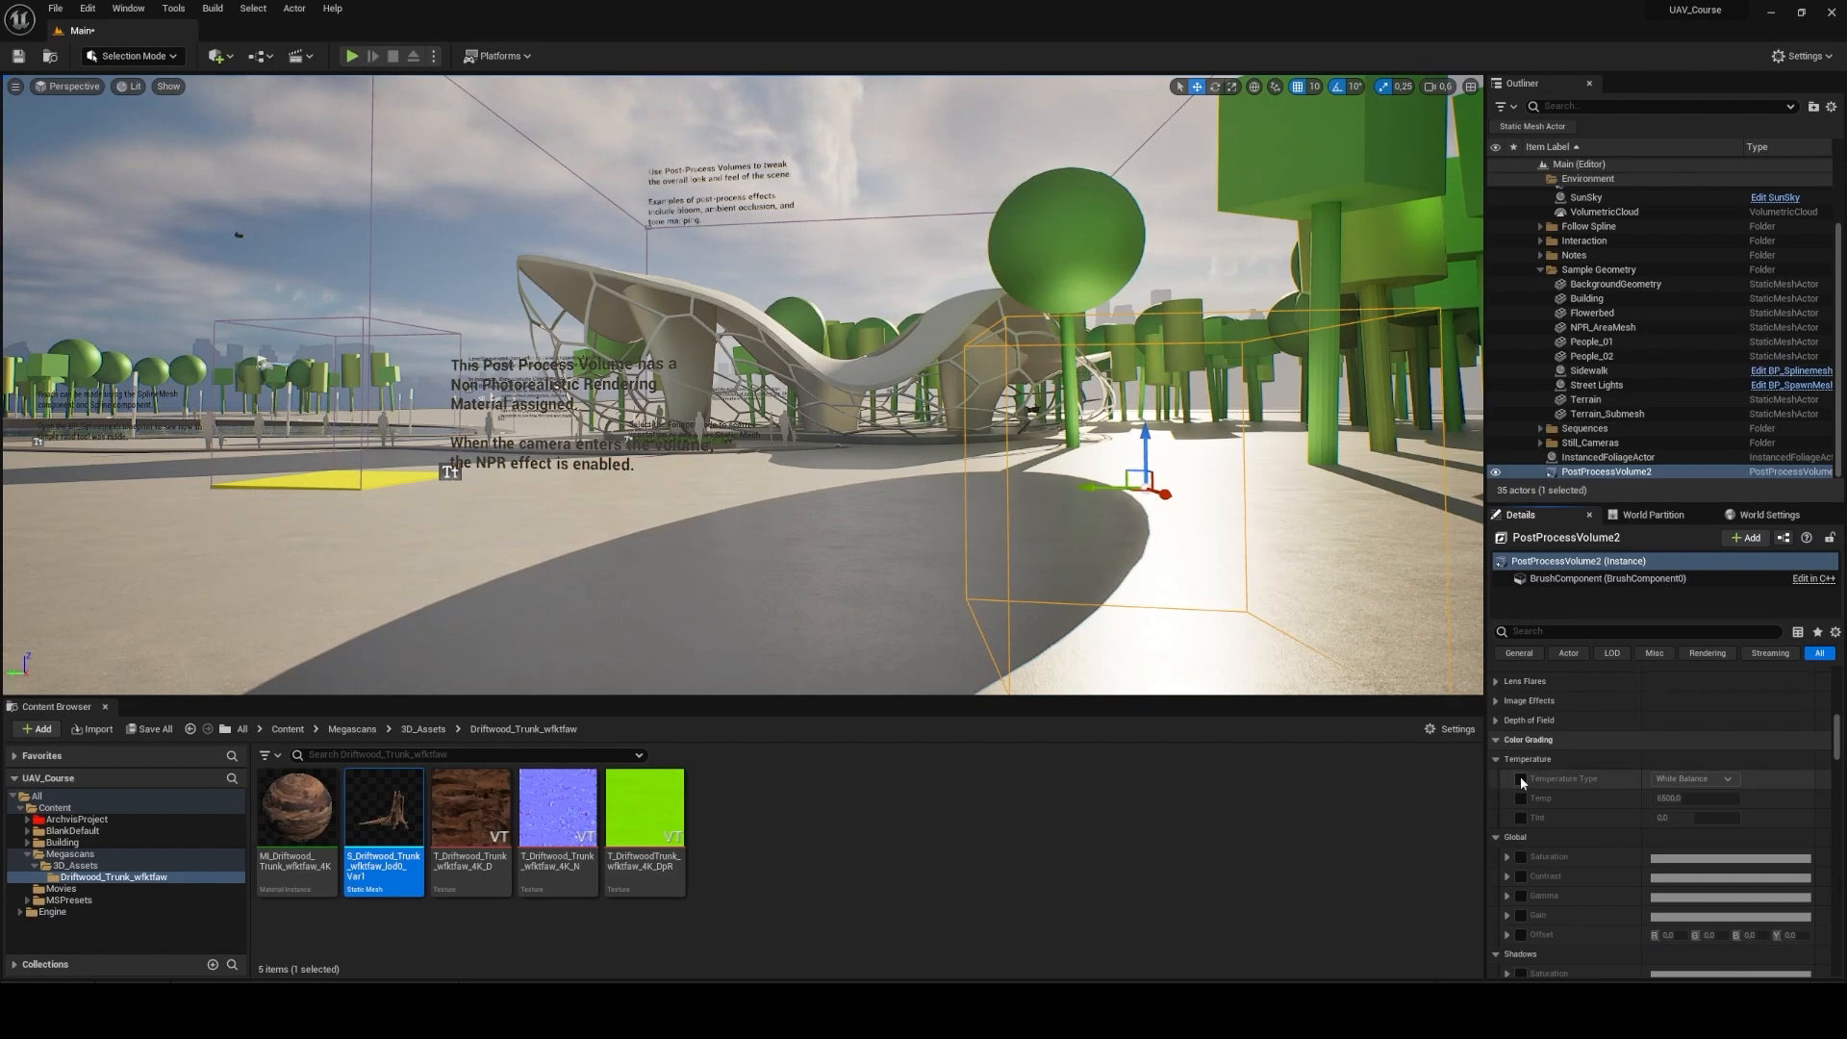
{"action": "left_click", "coordinate": [1520, 777]}
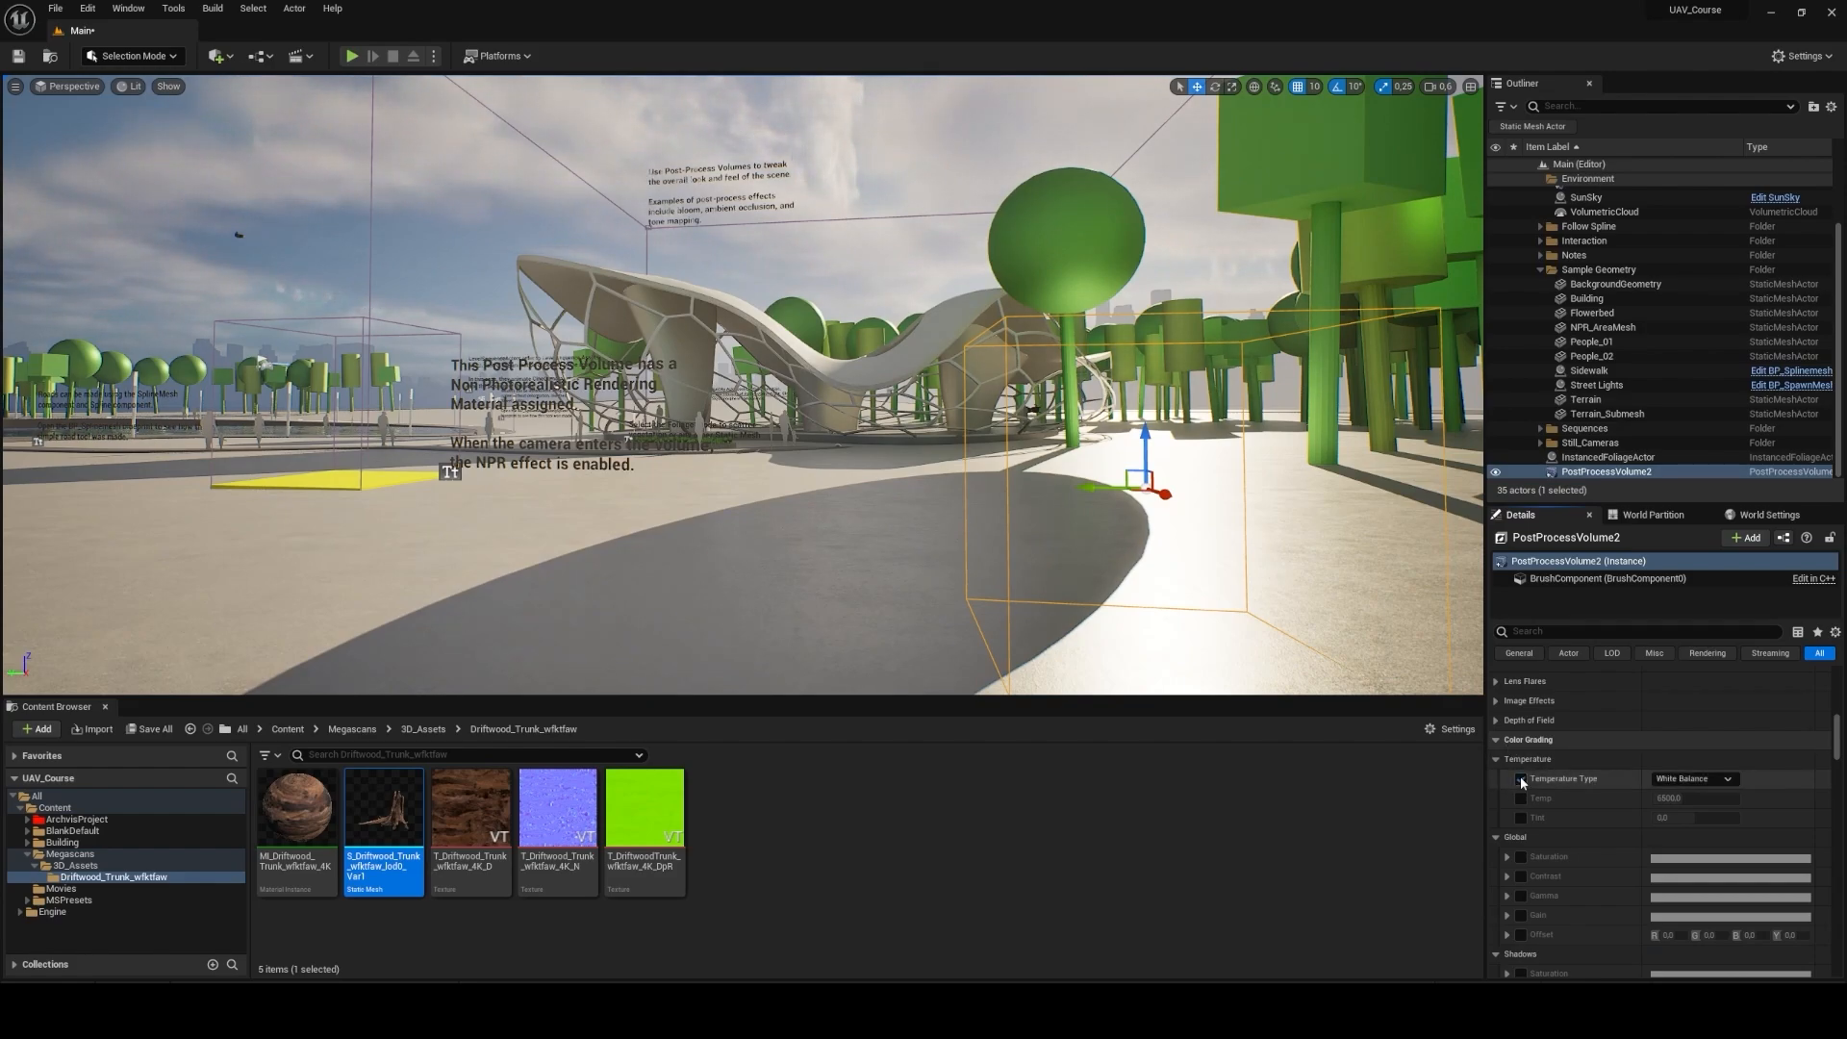
{"action": "left_click", "coordinate": [1662, 778]}
{"action": "left_click", "coordinate": [1695, 807]}
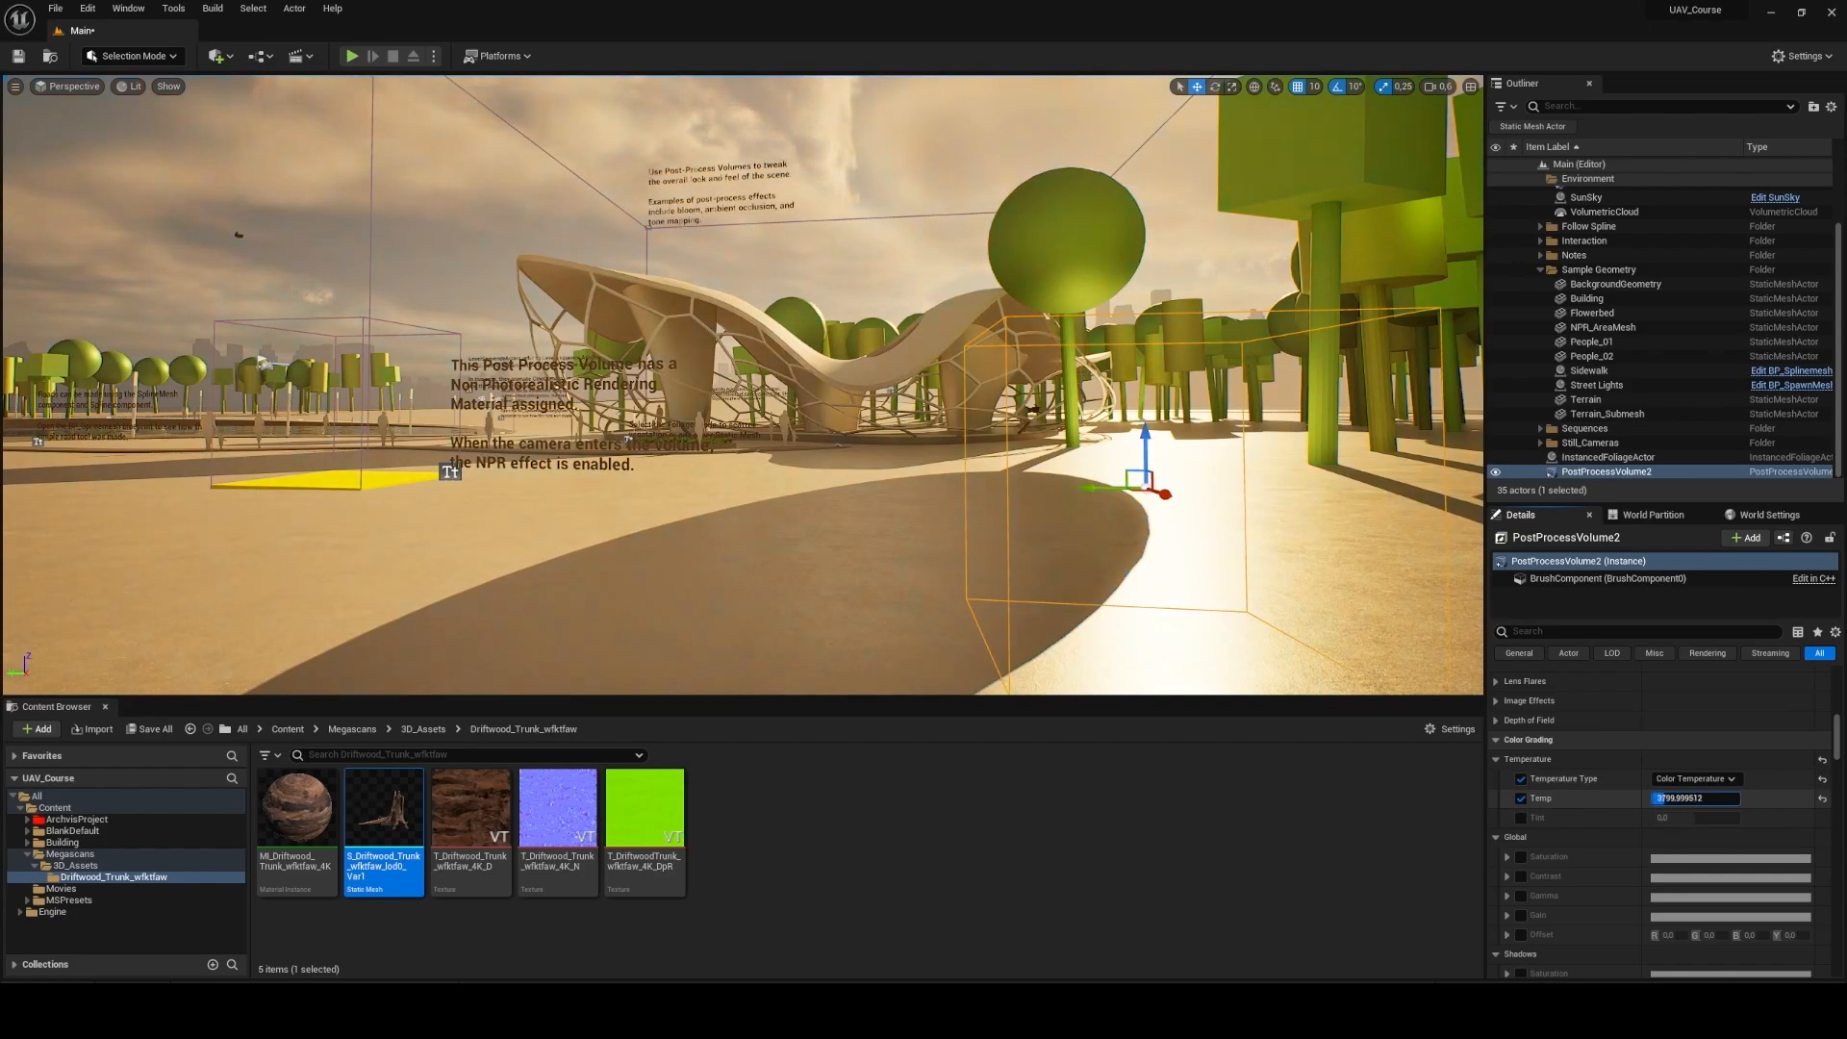
{"action": "left_click_drag", "start_coordinate": [1665, 799], "coordinate": [1677, 798]}
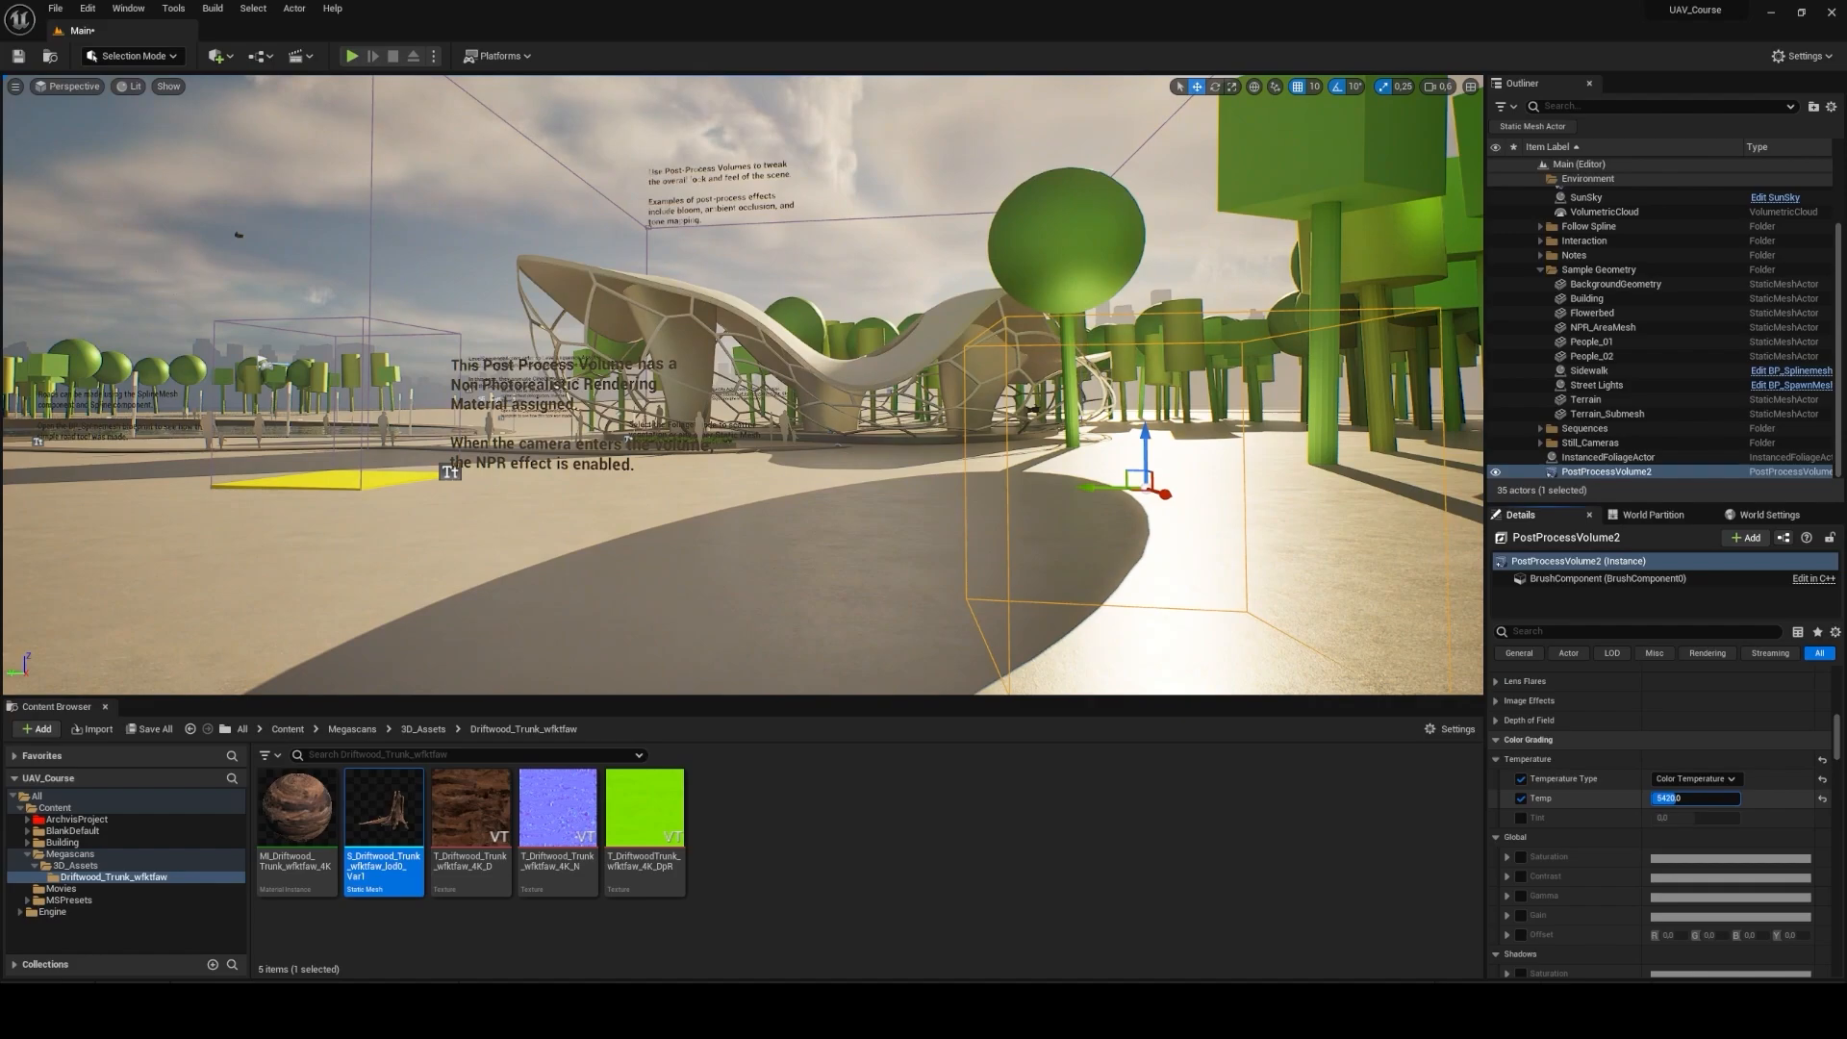
Step: Inspect the lighting inside the pavilion and reset the color grading Temp to its default of 6500
{"action": "key", "text": "w"}
{"action": "right_click_drag", "start_coordinate": [971, 462], "coordinate": [981, 515]}
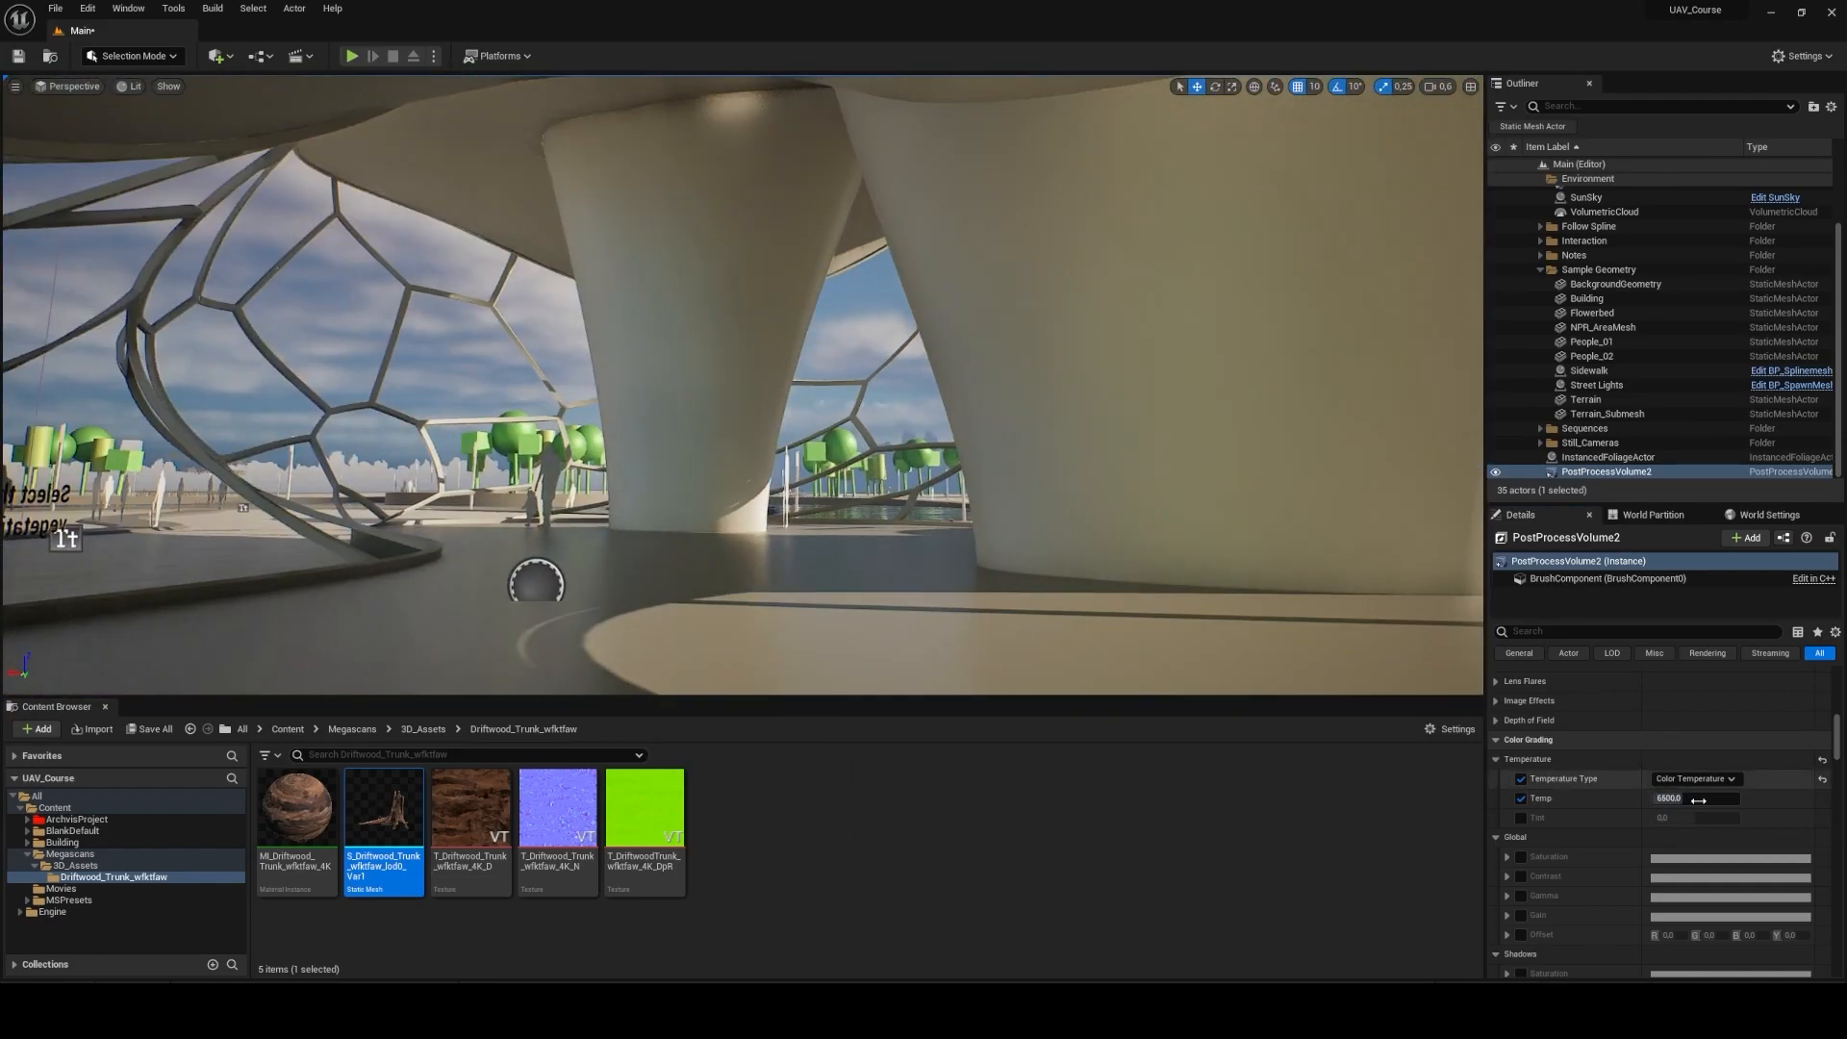
{"action": "right_click_drag", "start_coordinate": [1208, 577], "coordinate": [1299, 582]}
{"action": "left_click", "coordinate": [1822, 798]}
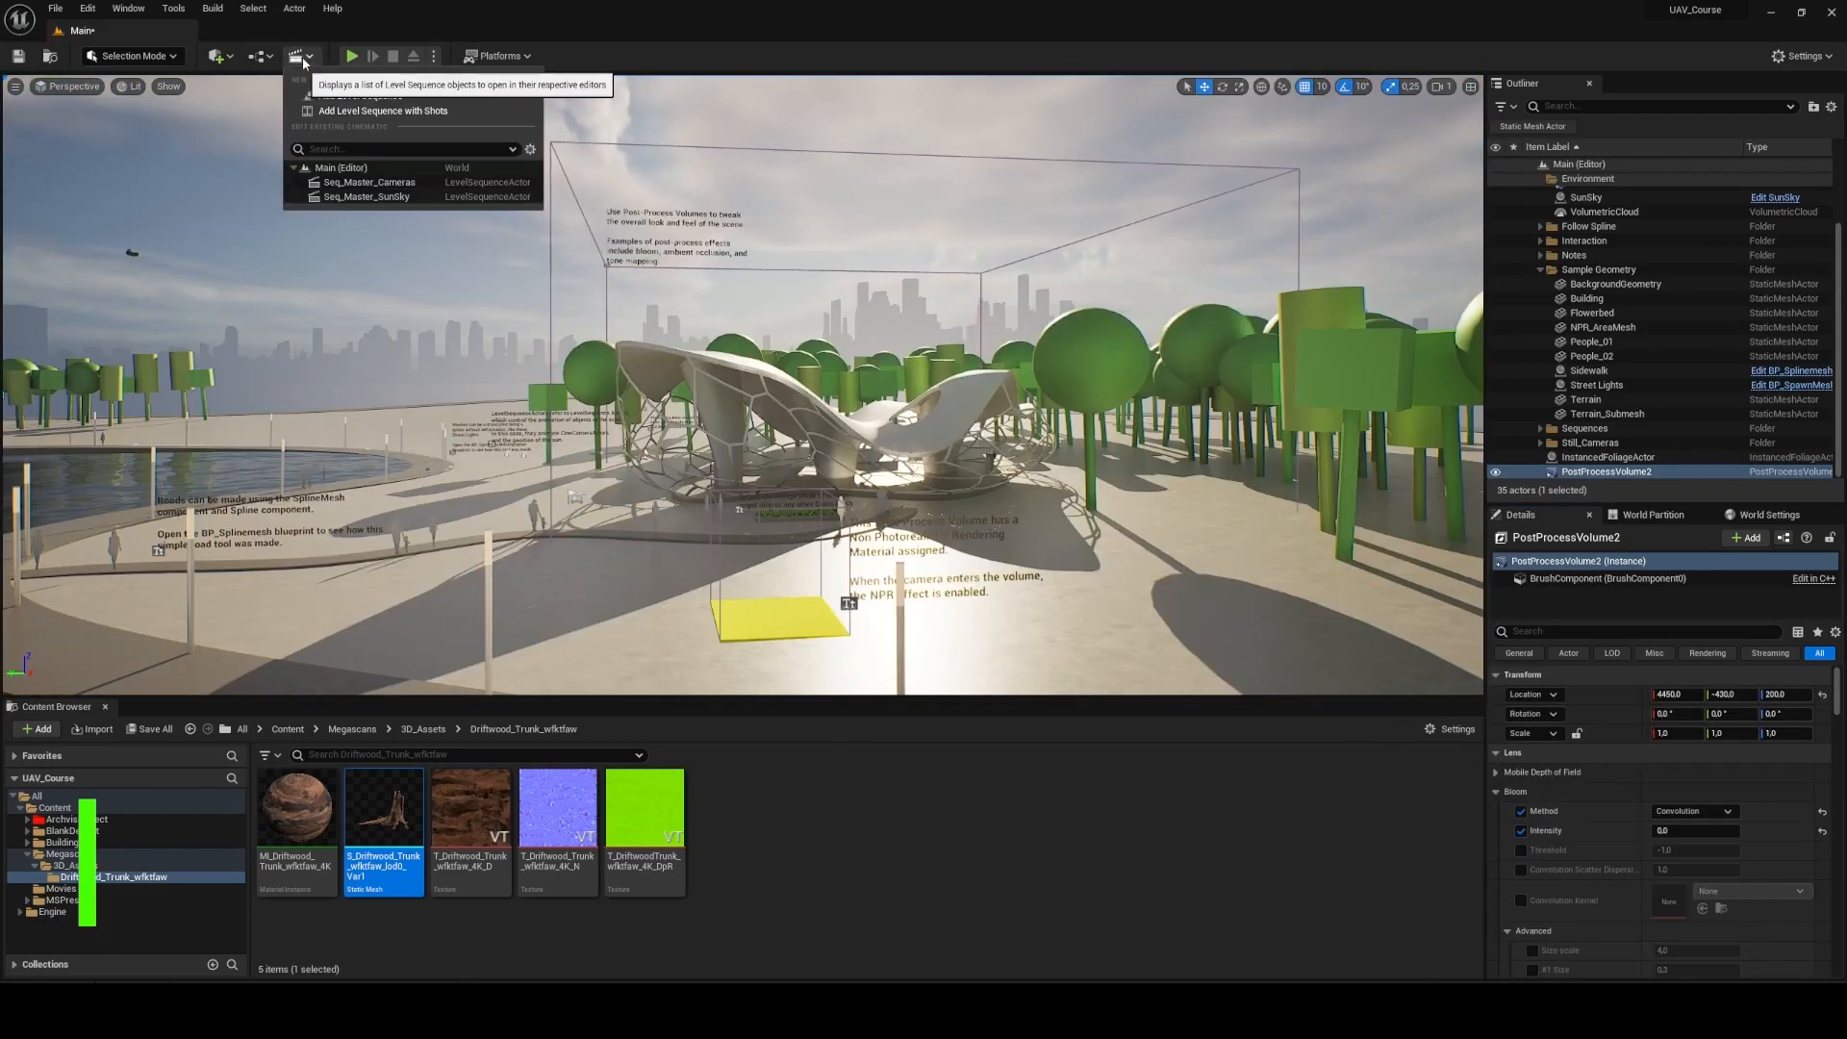
Step: Add a new level sequence and choose the ArchvisProject/Sequences folder as its save location
{"action": "left_click", "coordinate": [215, 58]}
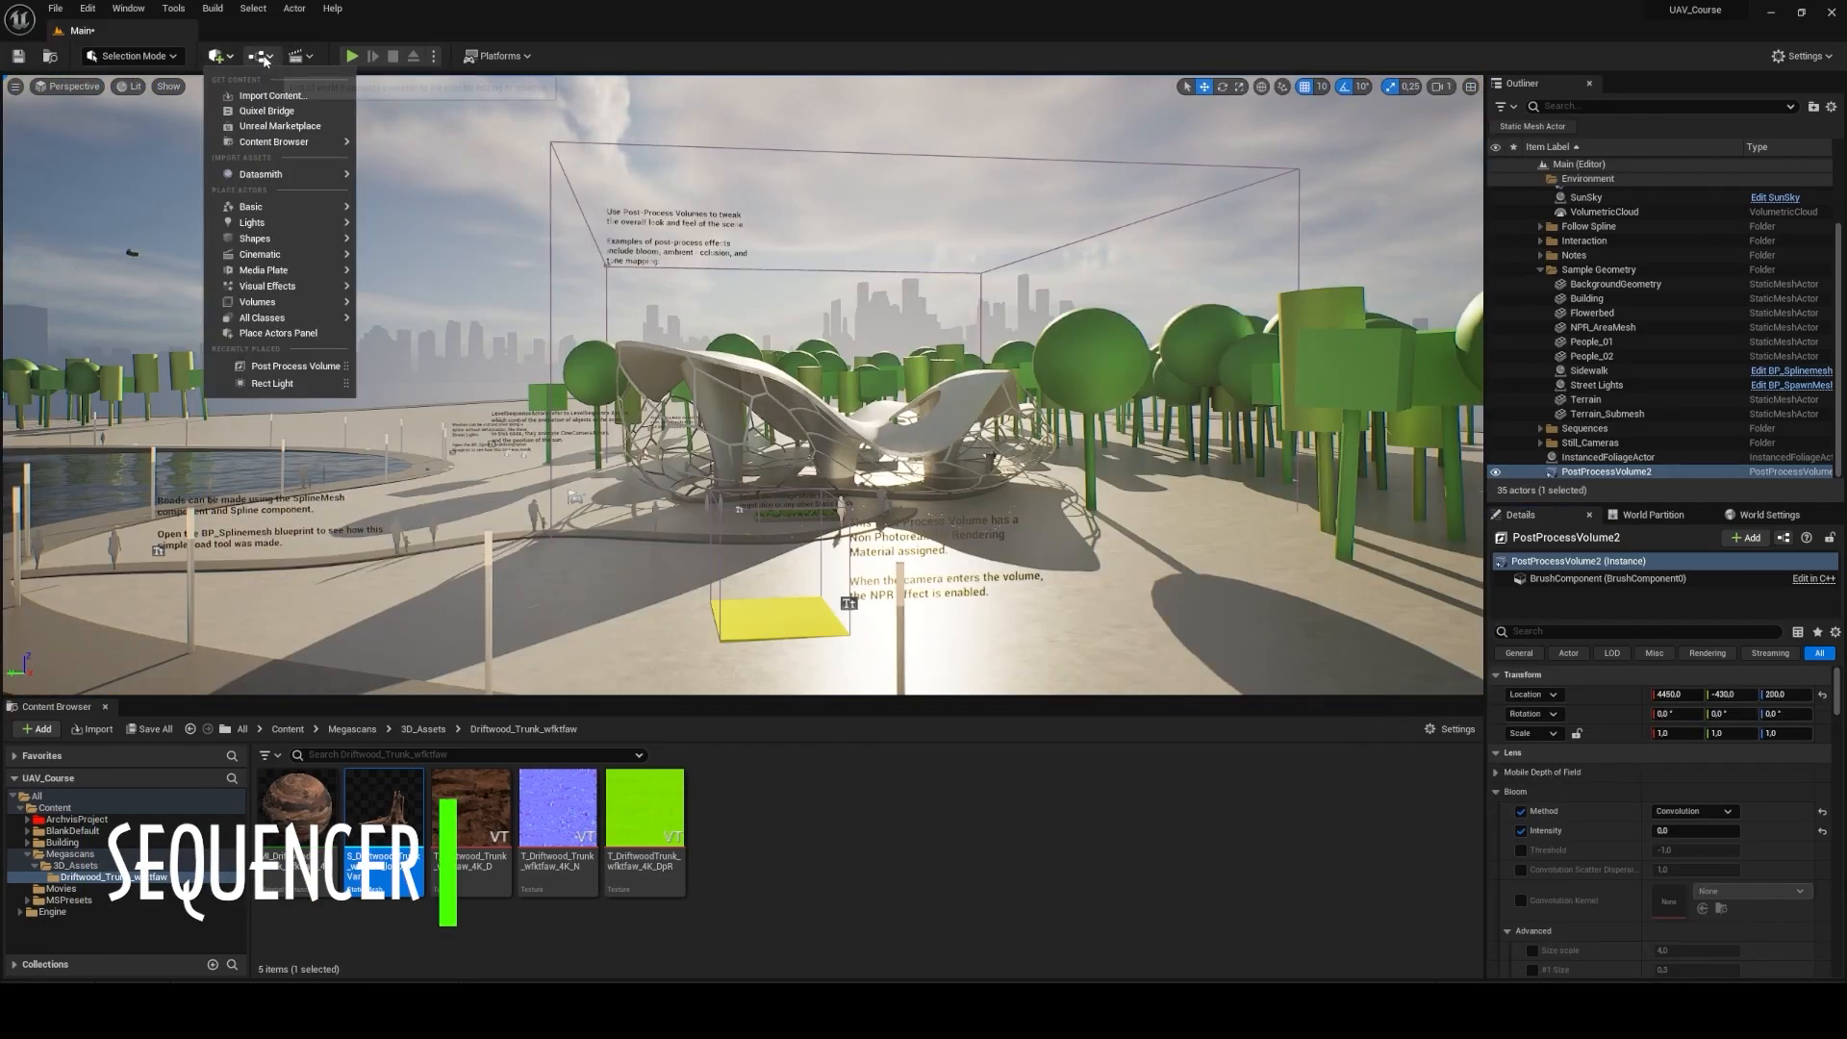
{"action": "left_click", "coordinate": [301, 55]}
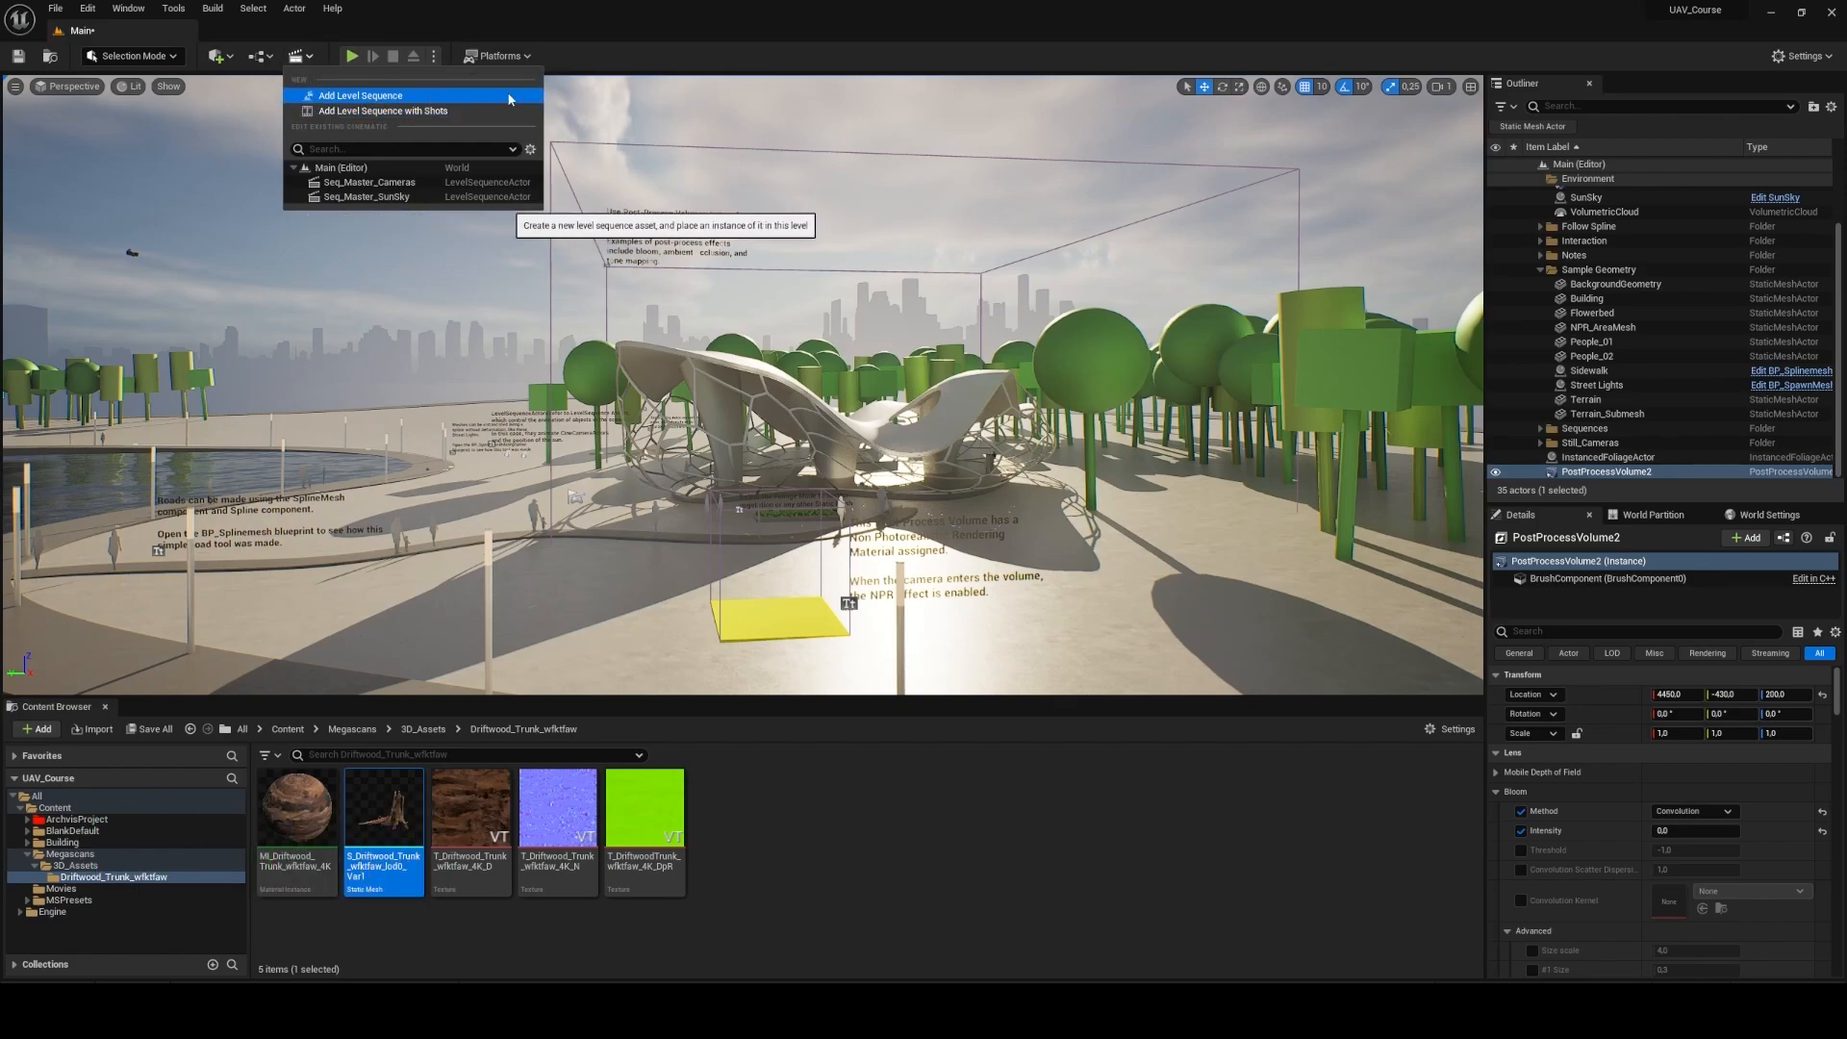
{"action": "left_click", "coordinate": [359, 97]}
{"action": "right_click", "coordinate": [1193, 504]}
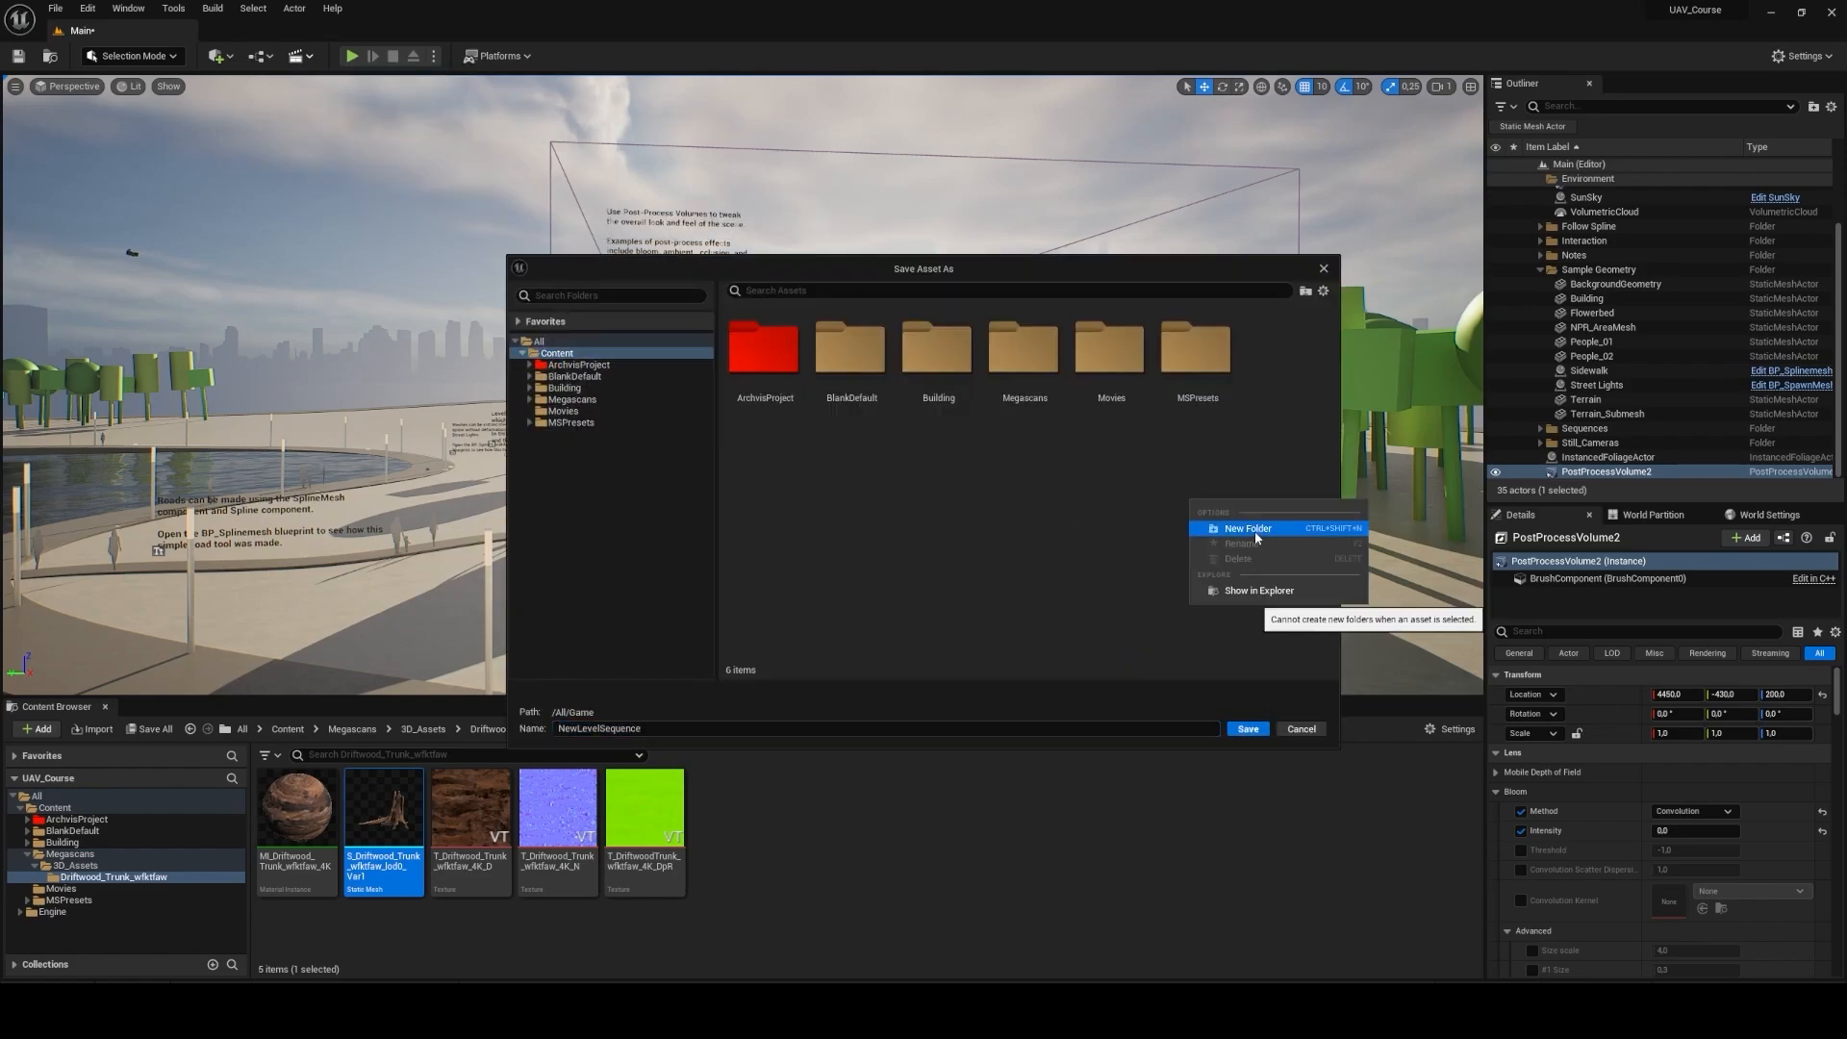
{"action": "double_click", "coordinate": [763, 347]}
{"action": "left_click", "coordinate": [1115, 354]}
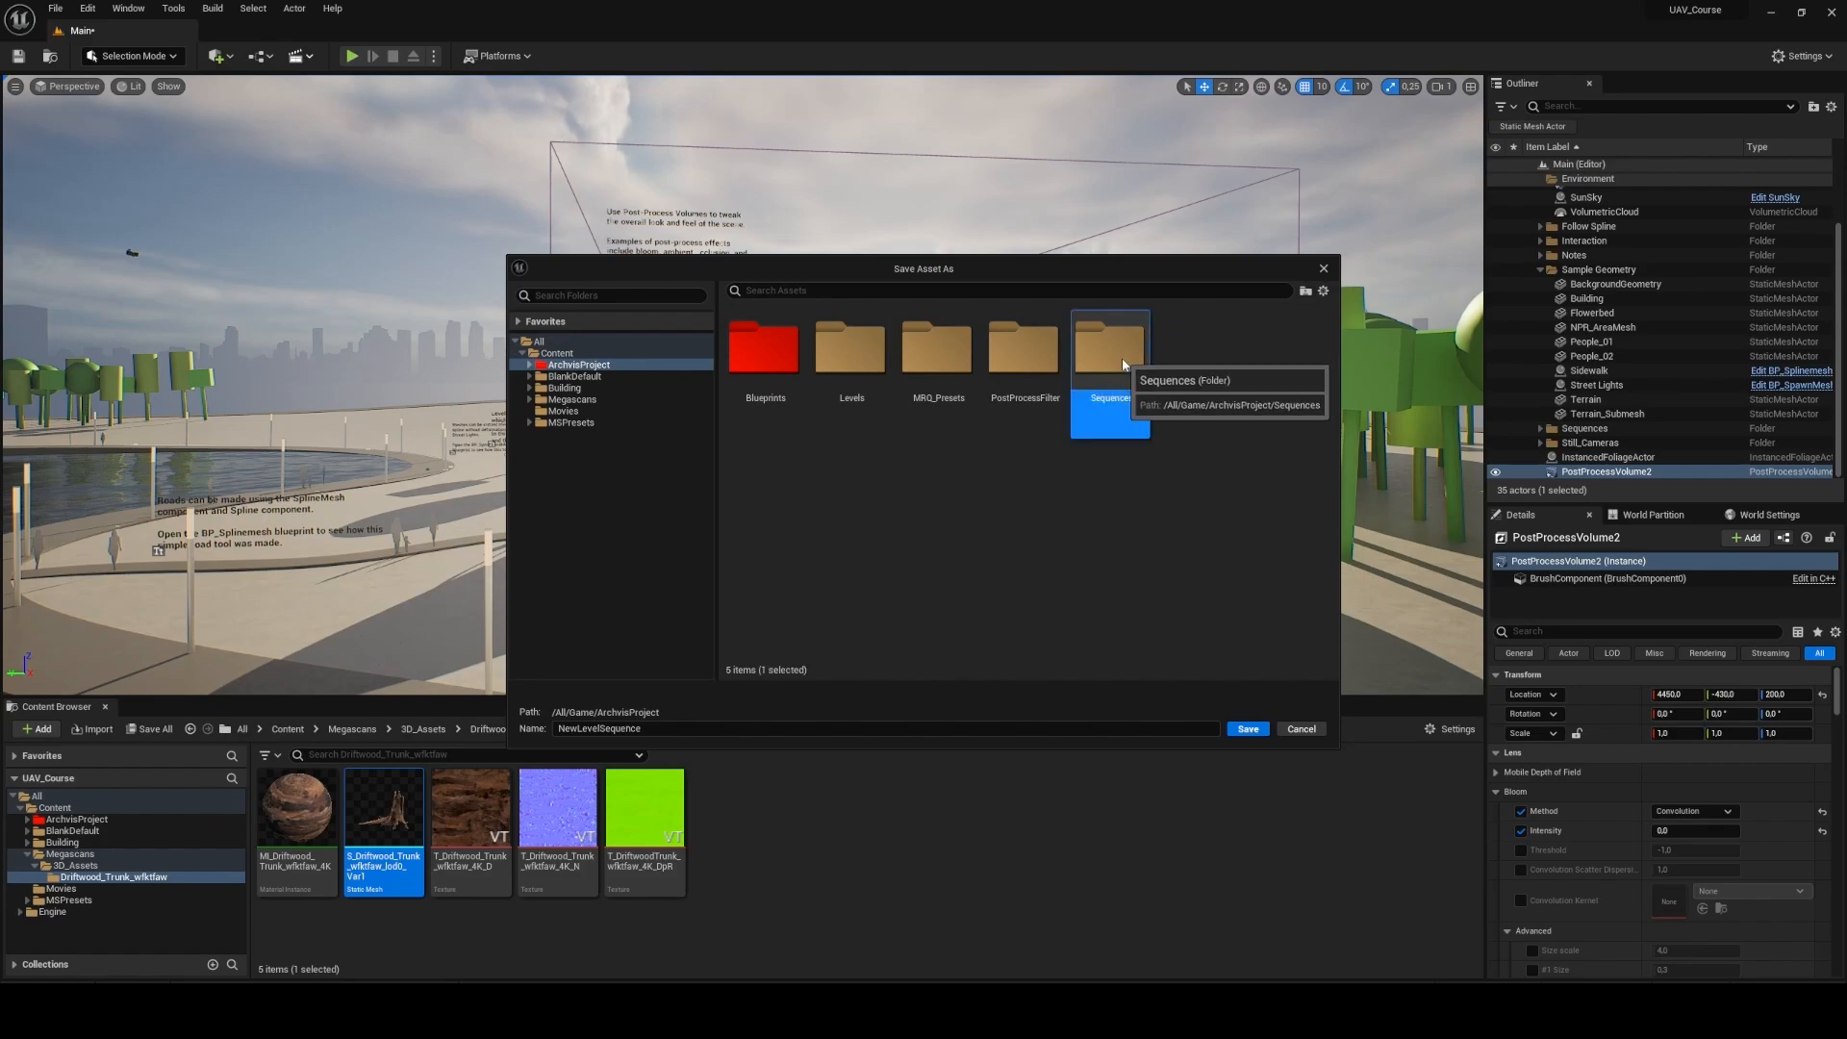
{"action": "double_click", "coordinate": [1116, 354]}
Step: Name the new level sequence Test_Sequence and save it
{"action": "left_click", "coordinate": [662, 728]}
{"action": "type", "text": "Test_"}
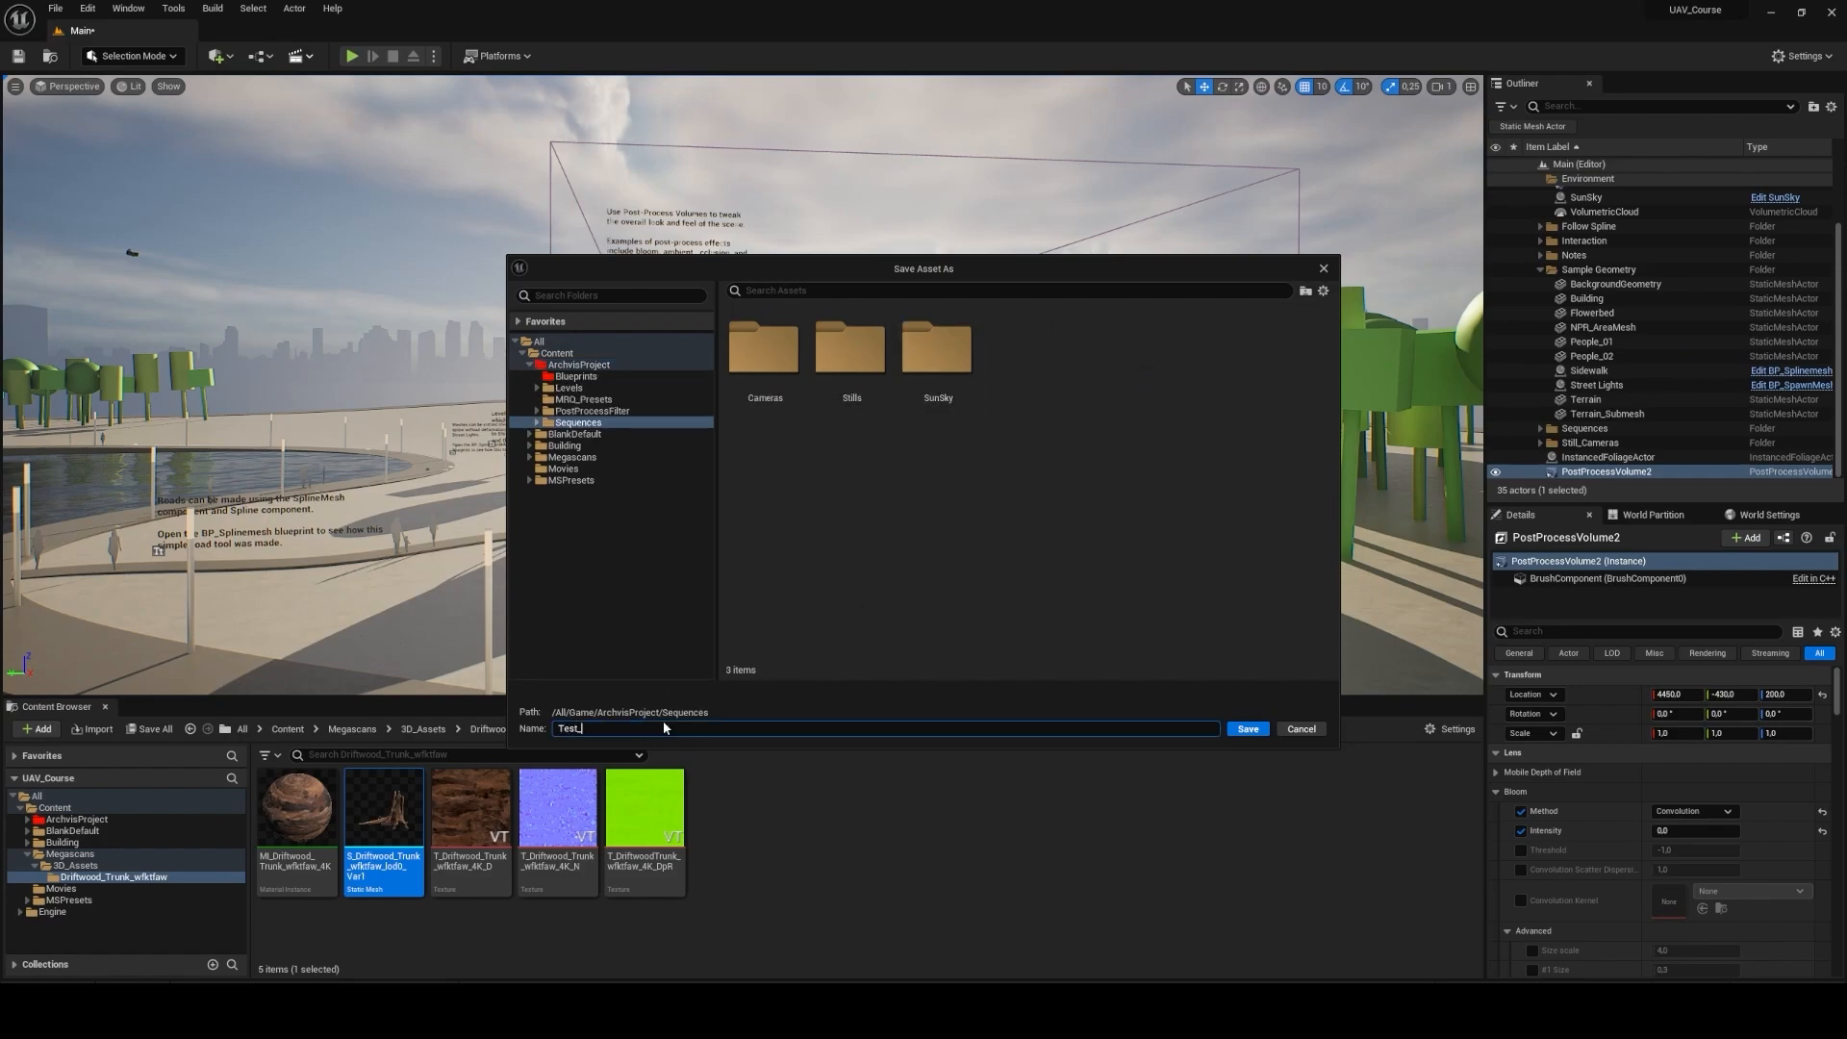
{"action": "type", "text": "Sequence"}
{"action": "key", "text": "Return"}
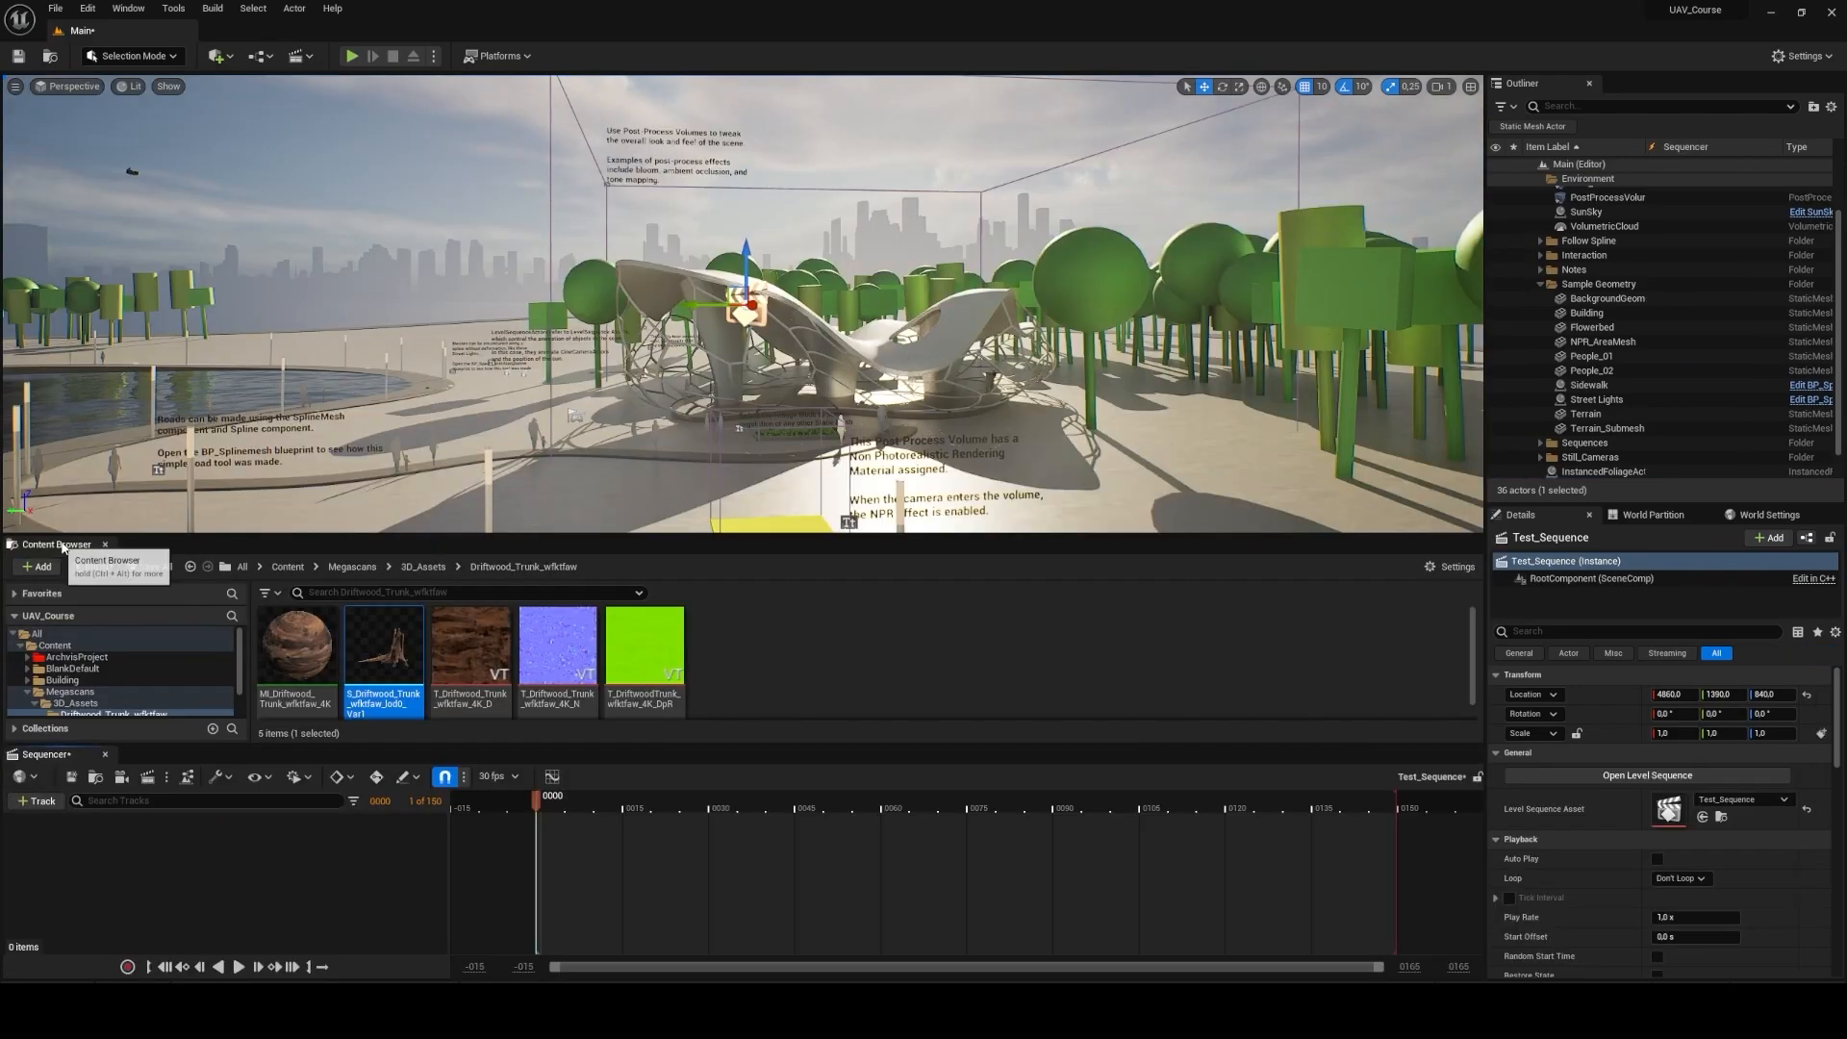
Step: Dock the Content Browser as a full-height column beside the viewport and reframe the plaza
{"action": "left_click_drag", "start_coordinate": [55, 548], "coordinate": [147, 180]}
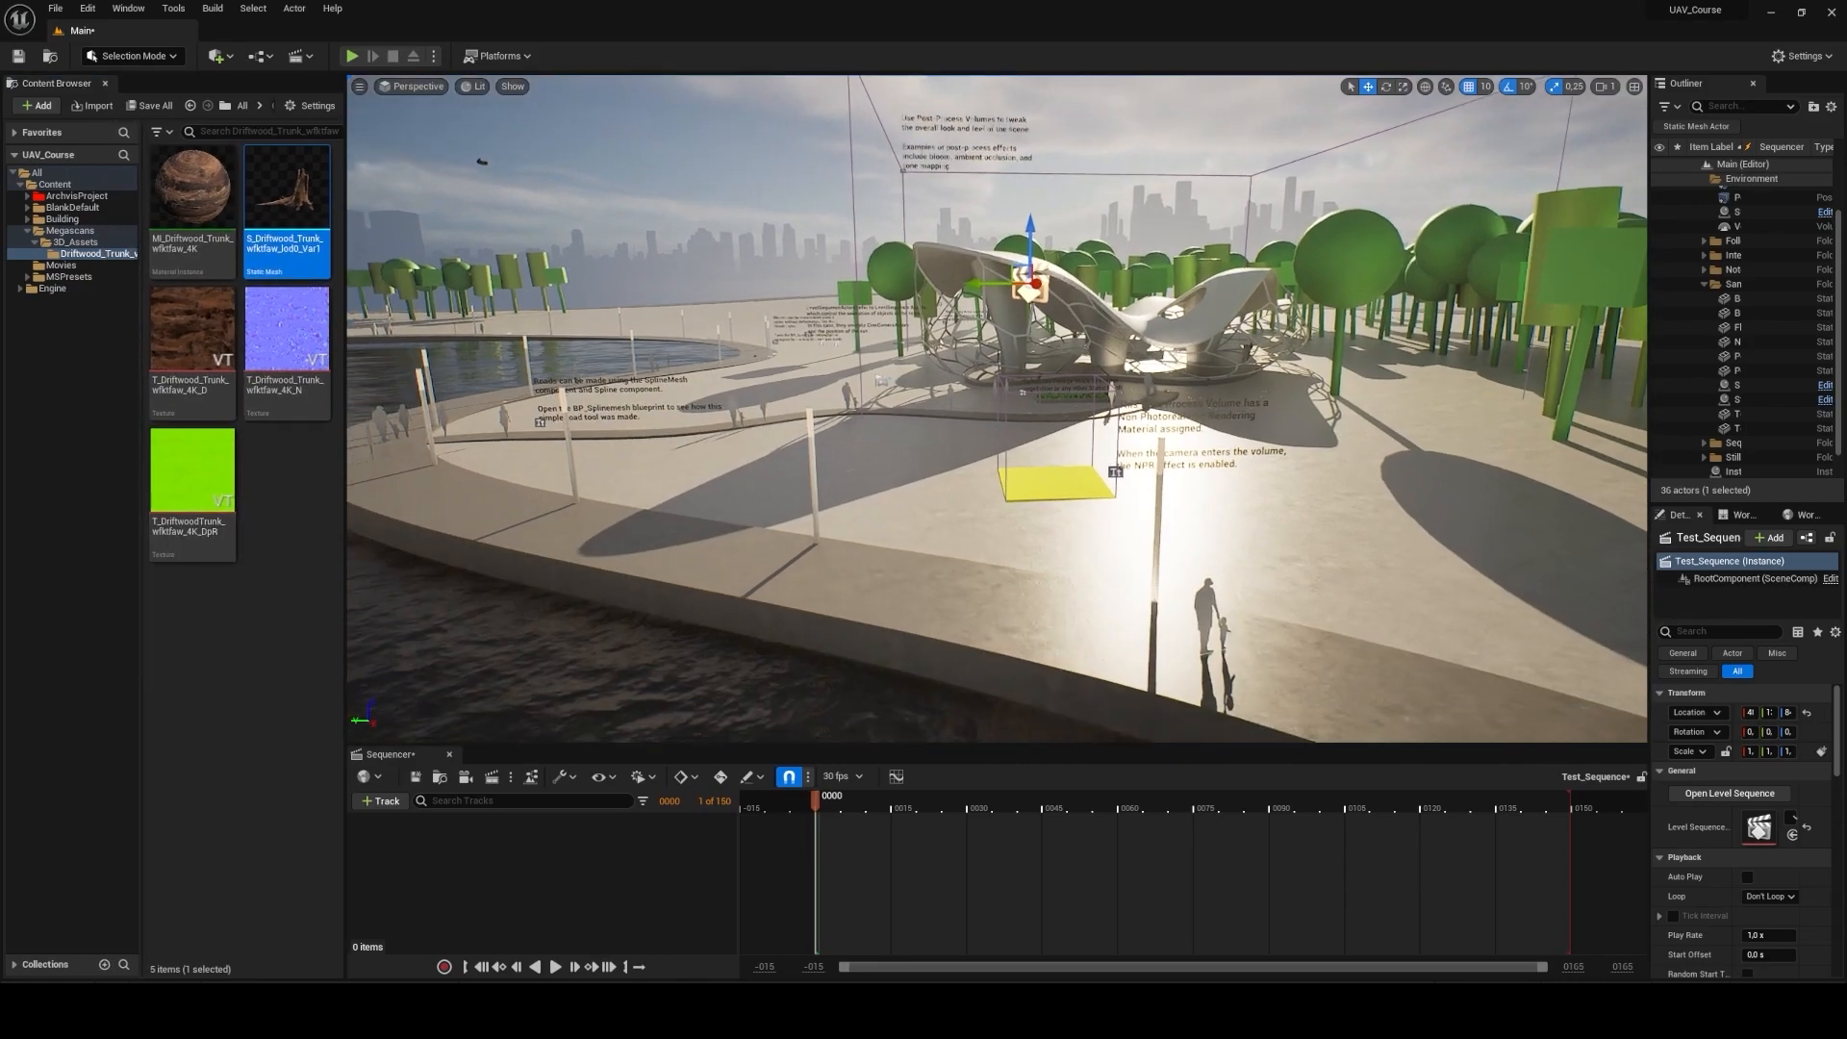
{"action": "right_click_drag", "start_coordinate": [664, 625], "coordinate": [654, 635]}
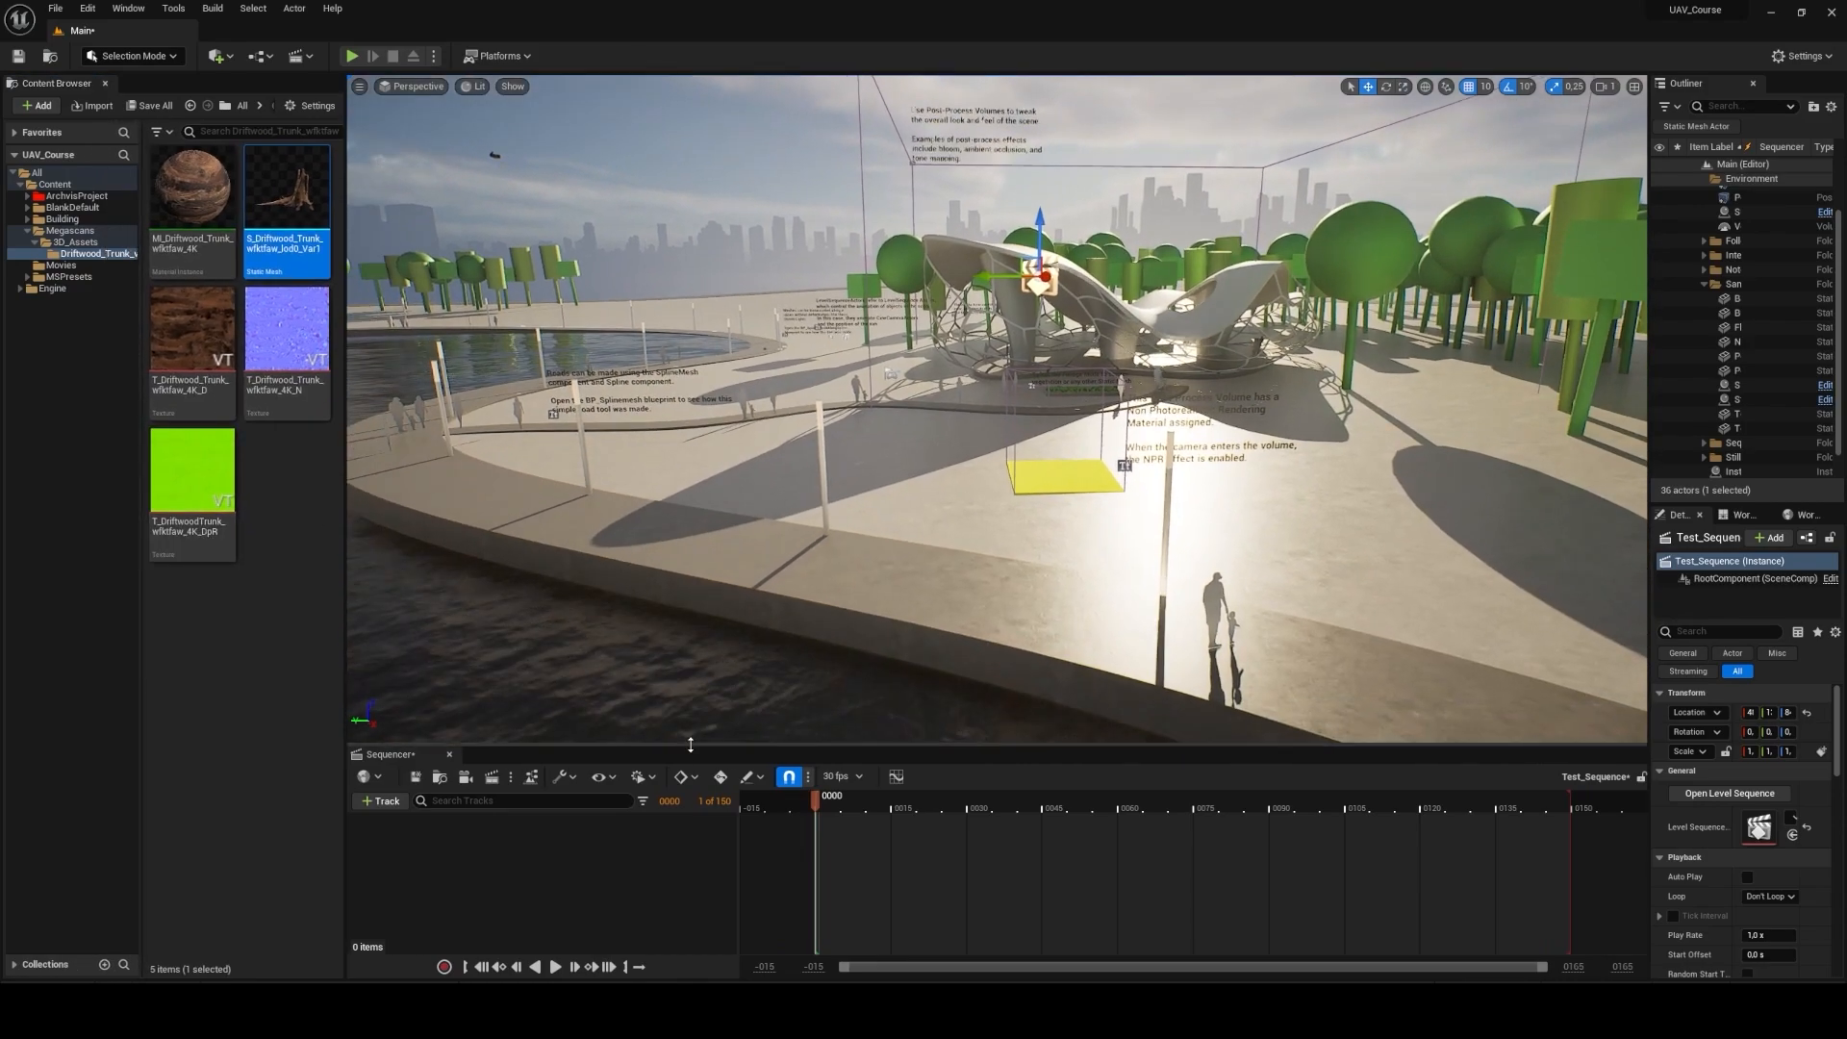
Step: Make the Sequencer panel taller and widen the Outliner and Details column beside the viewport
{"action": "left_click_drag", "start_coordinate": [689, 746], "coordinate": [689, 711]}
{"action": "right_click_drag", "start_coordinate": [693, 654], "coordinate": [943, 610]}
{"action": "left_click_drag", "start_coordinate": [1650, 350], "coordinate": [1483, 350]}
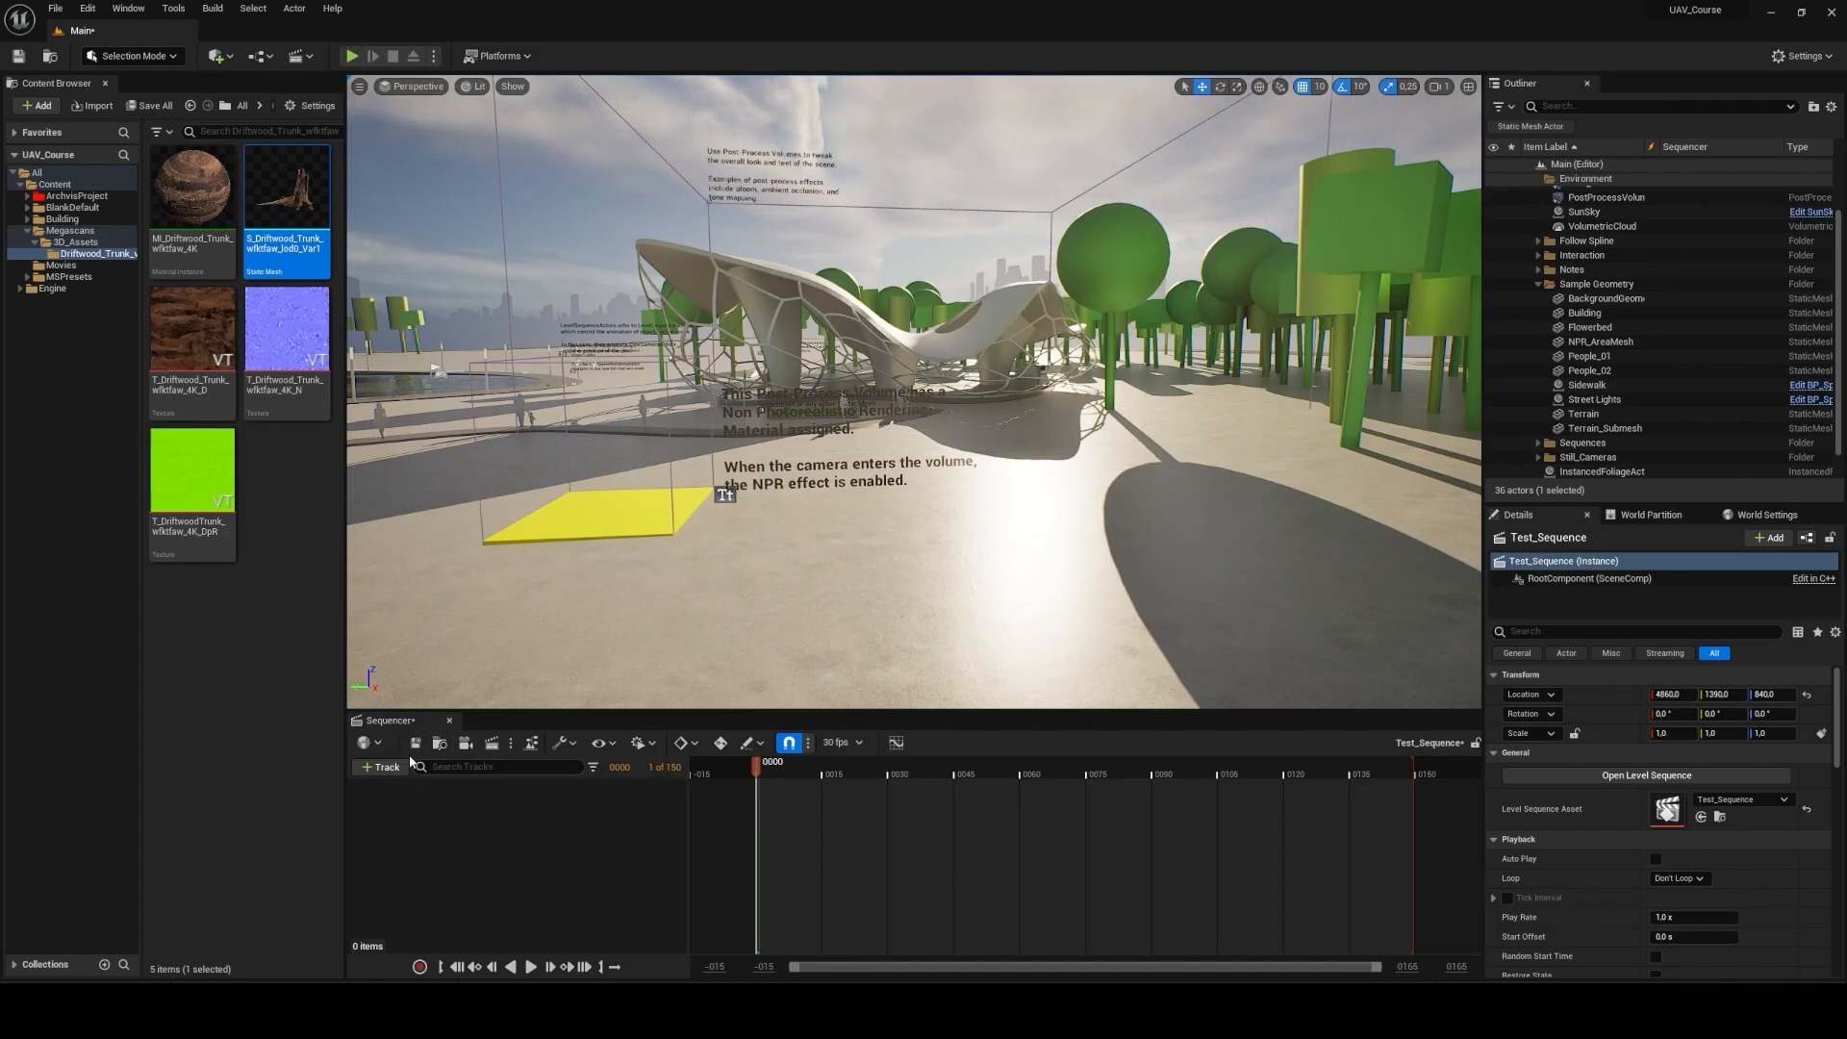
Step: Add a Cine Camera Actor to Test_Sequence and keep the viewport locked to that camera
{"action": "left_click_drag", "start_coordinate": [700, 571], "coordinate": [618, 626]}
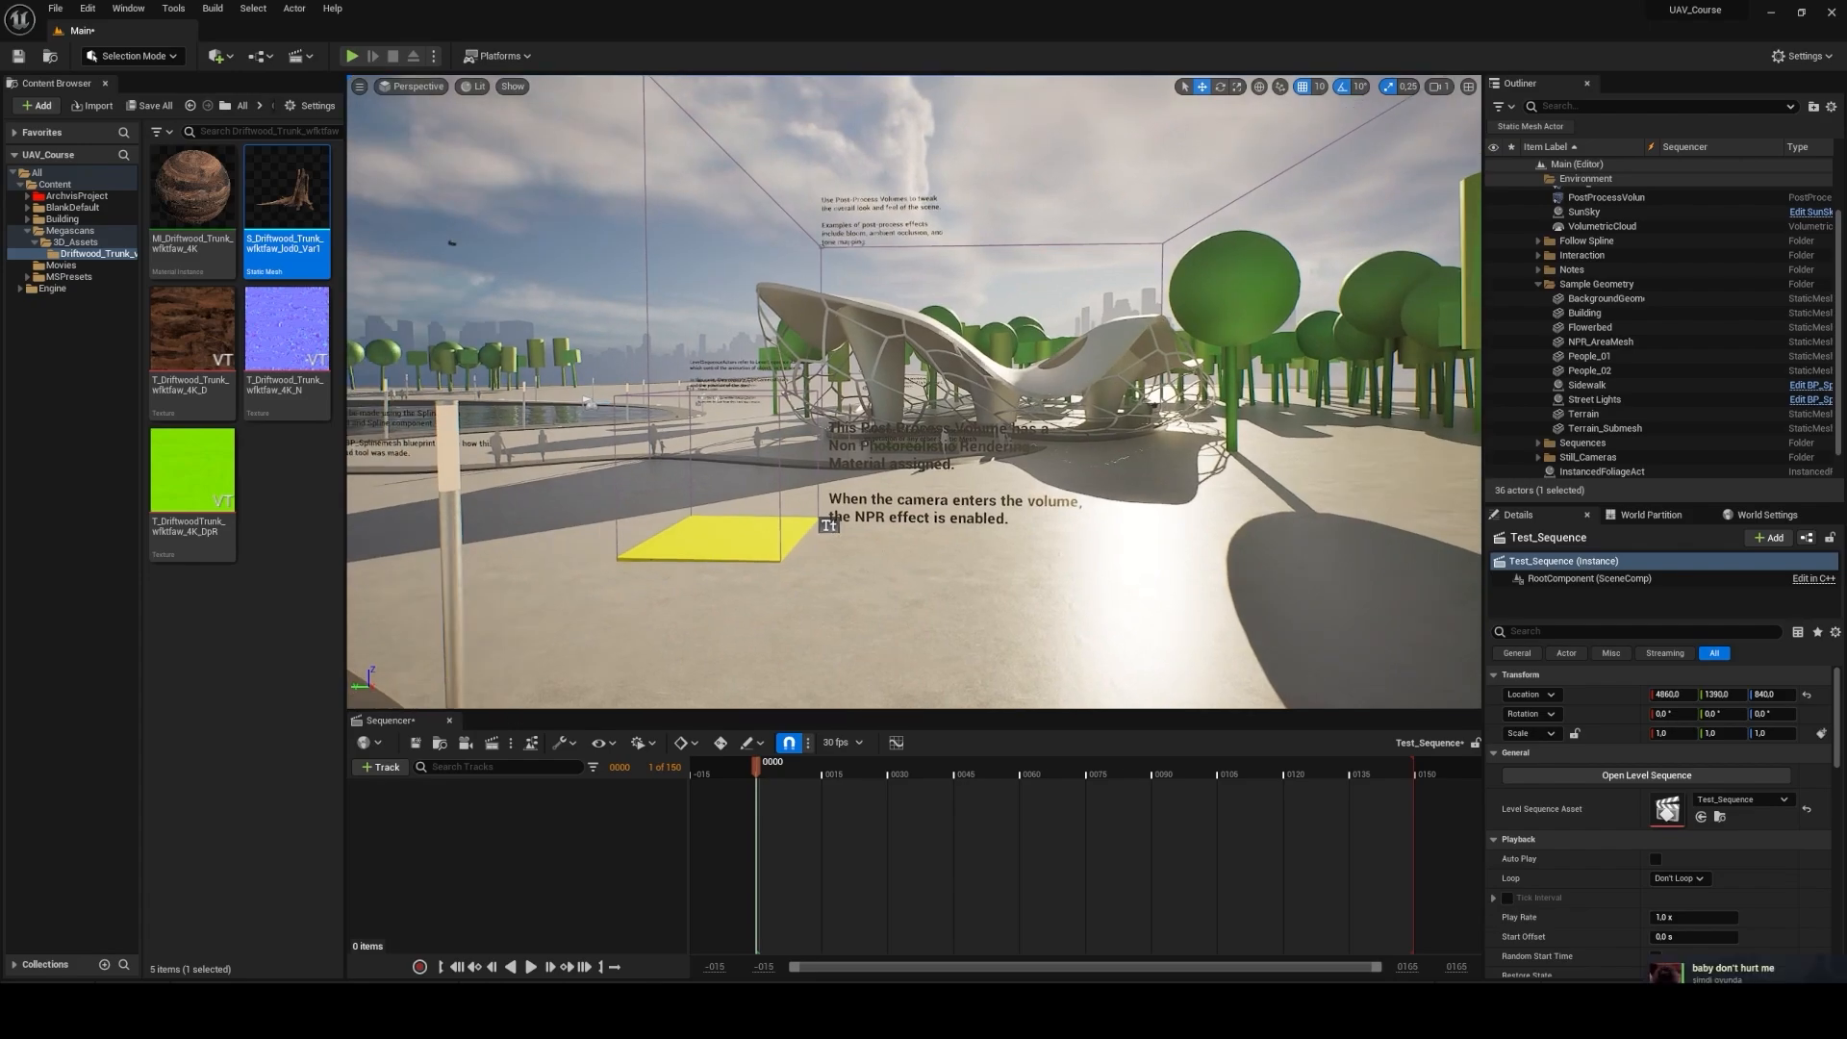
{"action": "key", "text": "s"}
{"action": "right_click_drag", "start_coordinate": [618, 627], "coordinate": [587, 596]}
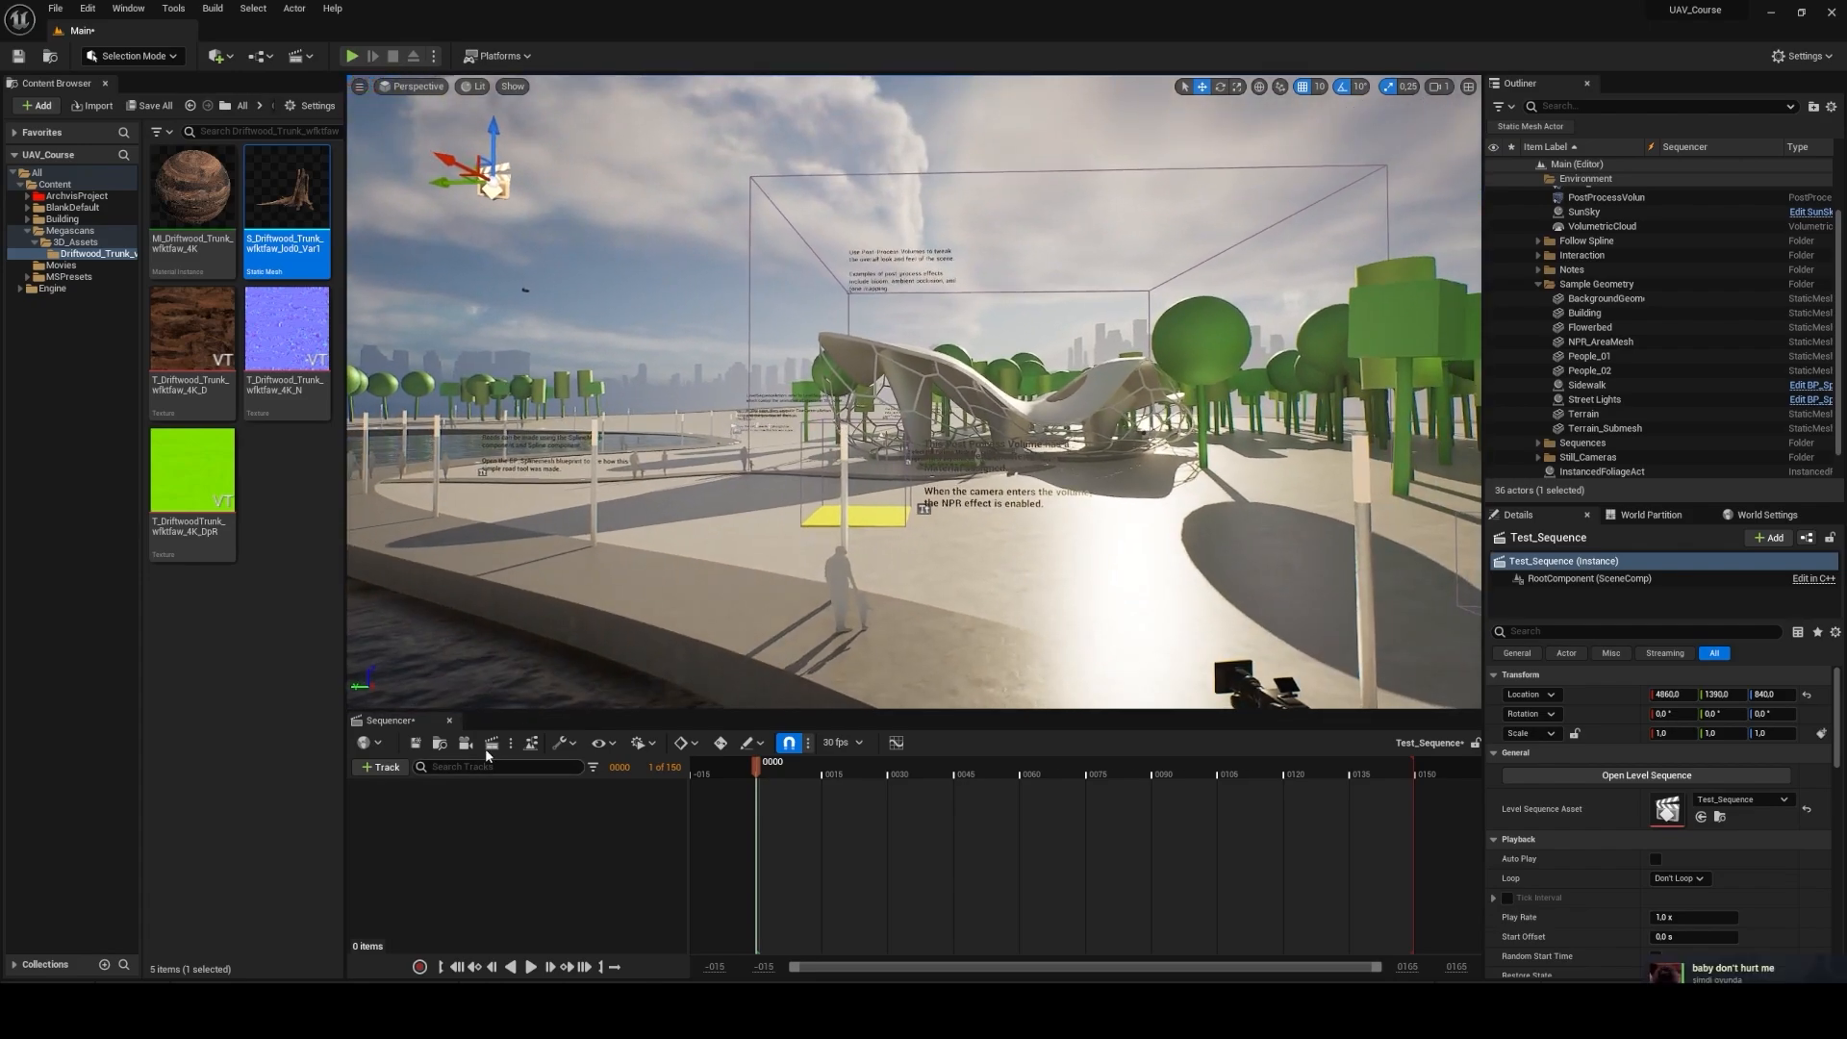
{"action": "left_click", "coordinate": [468, 744]}
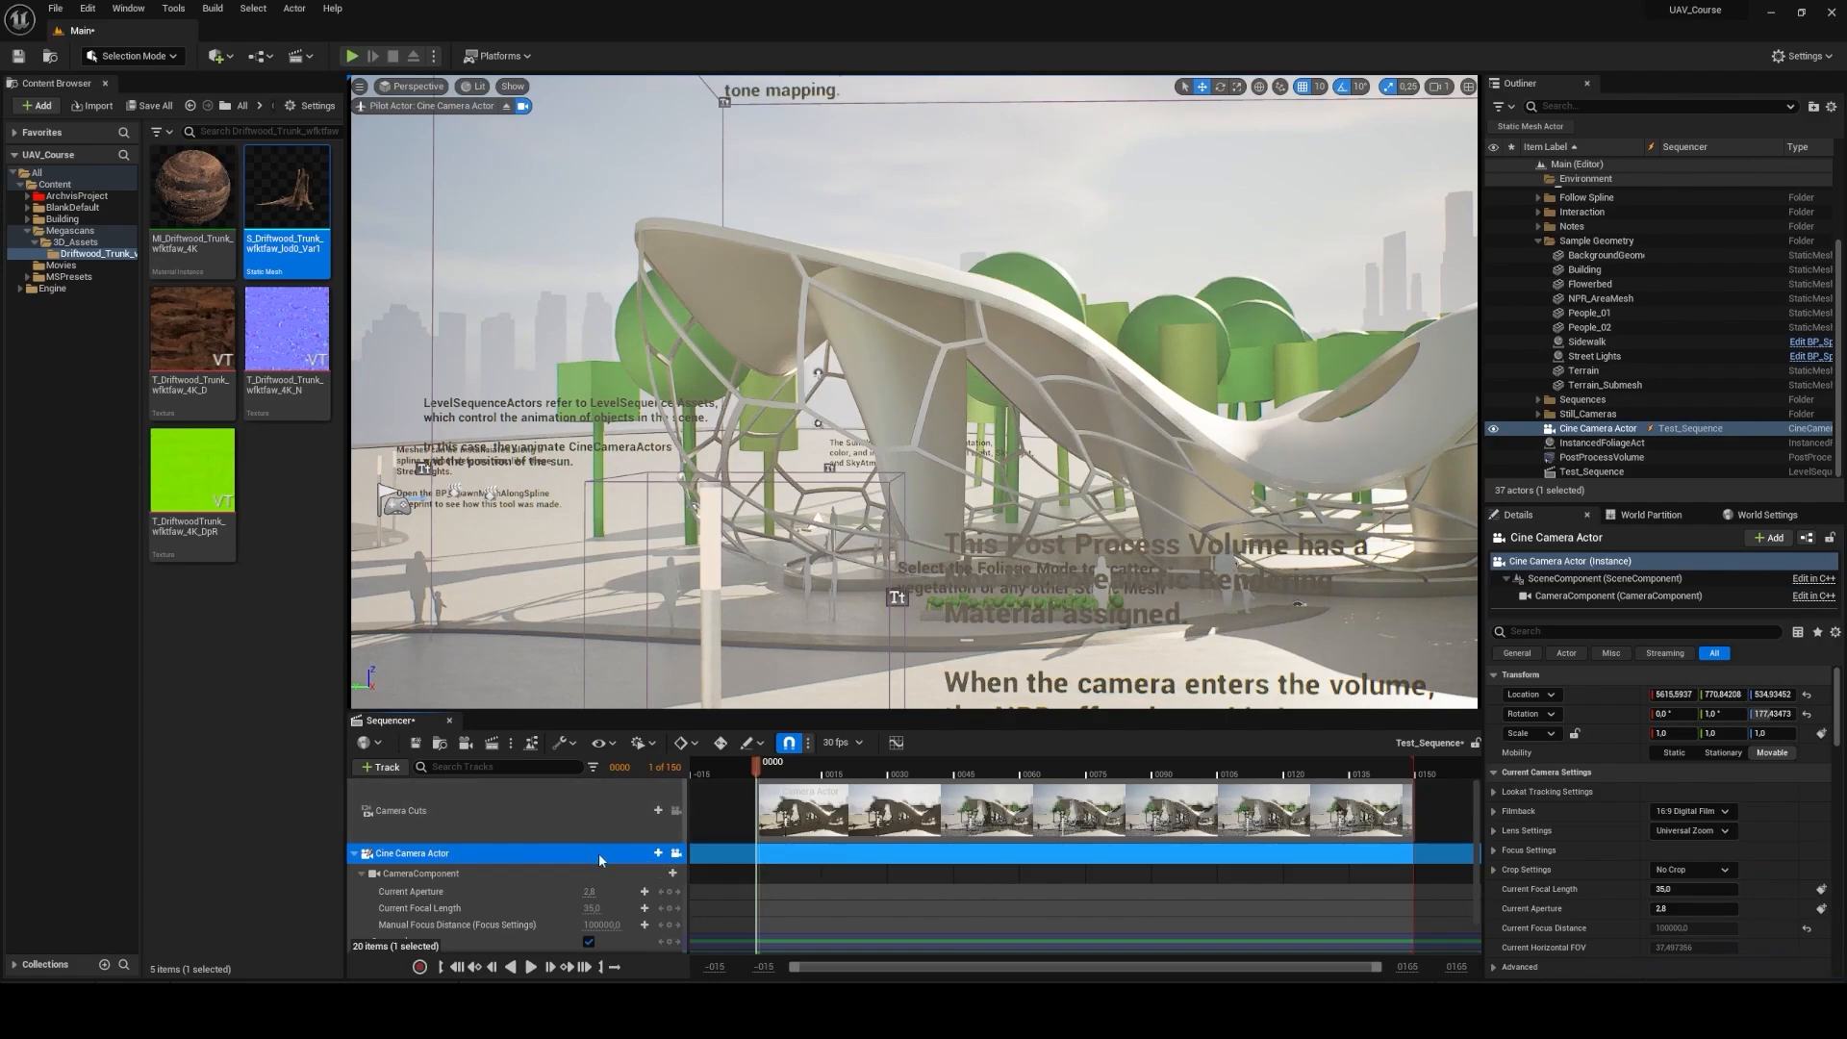
{"action": "left_click", "coordinate": [676, 854]}
{"action": "left_click", "coordinate": [677, 854]}
{"action": "left_click", "coordinate": [676, 854]}
{"action": "left_click", "coordinate": [676, 854]}
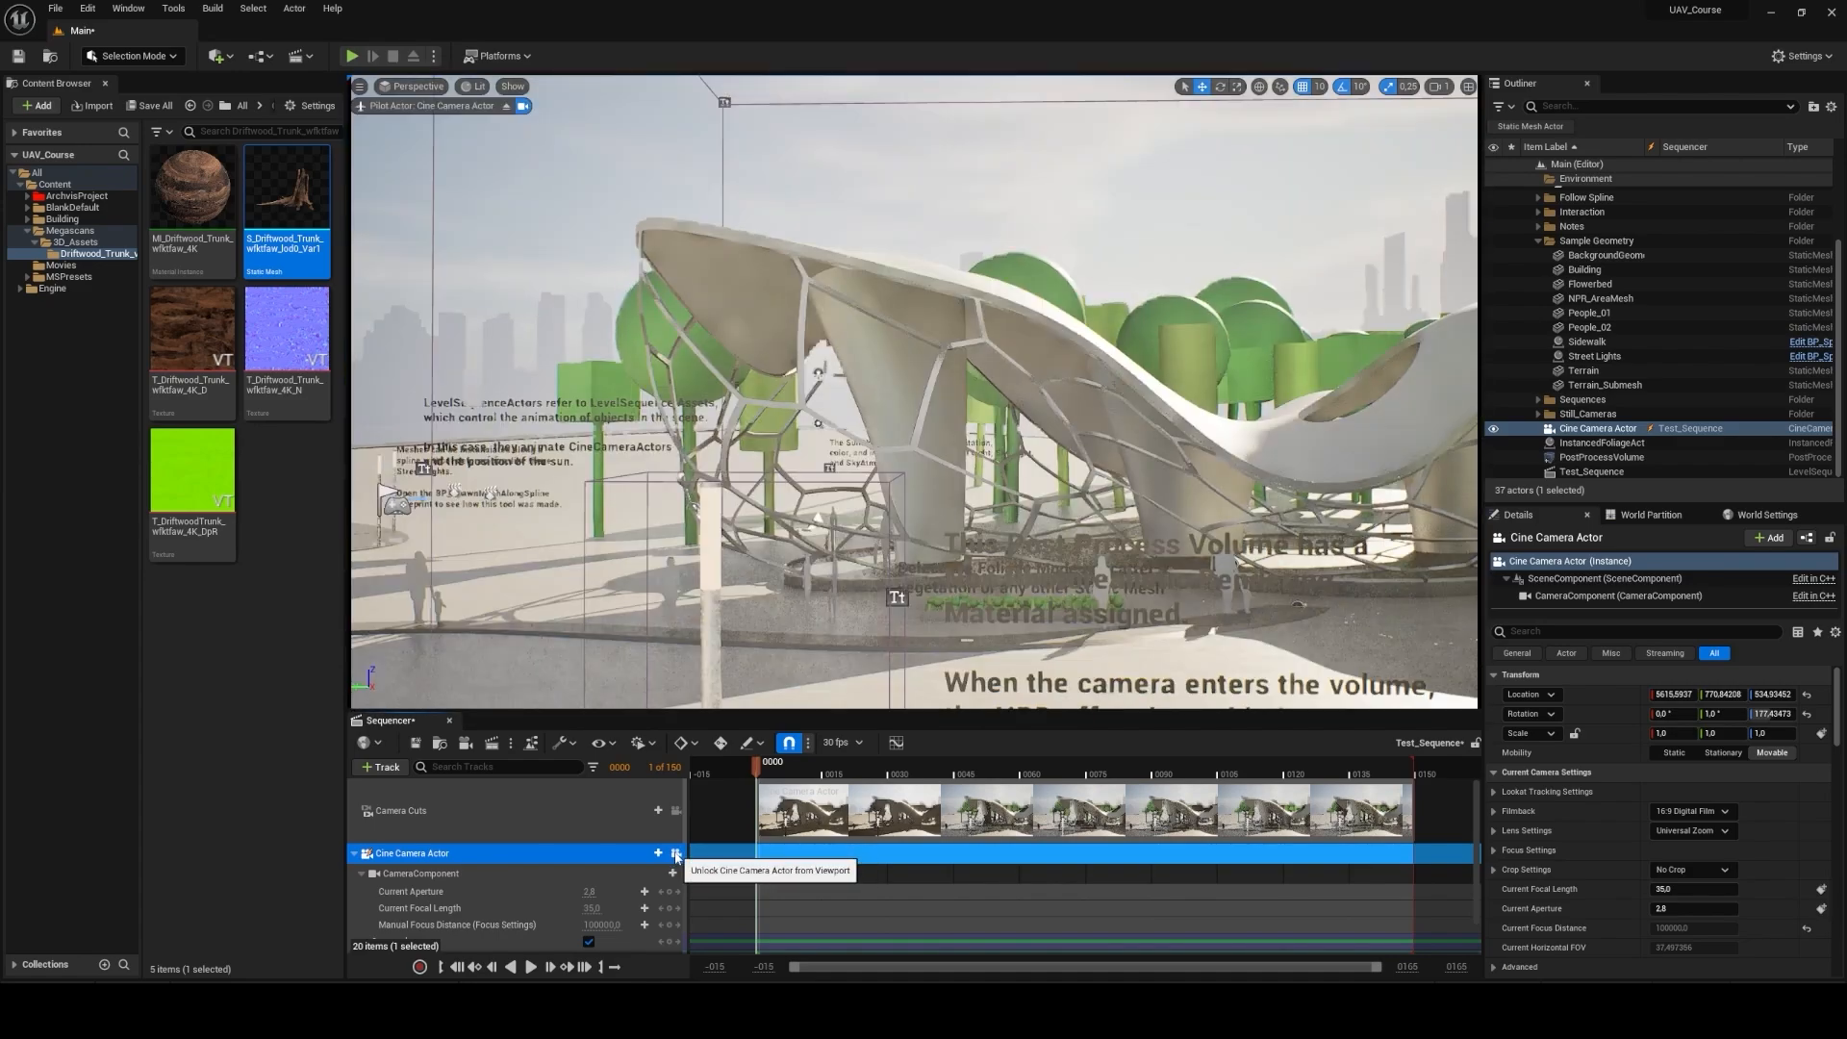
Step: Fly the cine camera back until the whole pavilion is framed and key its Transform at frame 0
{"action": "scroll", "coordinate": [619, 833], "scroll_direction": "down", "scroll_amount": 1}
{"action": "key", "text": "a"}
{"action": "right_click_drag", "start_coordinate": [913, 392], "coordinate": [954, 387]}
{"action": "key", "text": "s"}
{"action": "key", "text": "d"}
{"action": "key", "text": "q"}
{"action": "scroll", "coordinate": [953, 387], "scroll_direction": "down", "scroll_amount": 1}
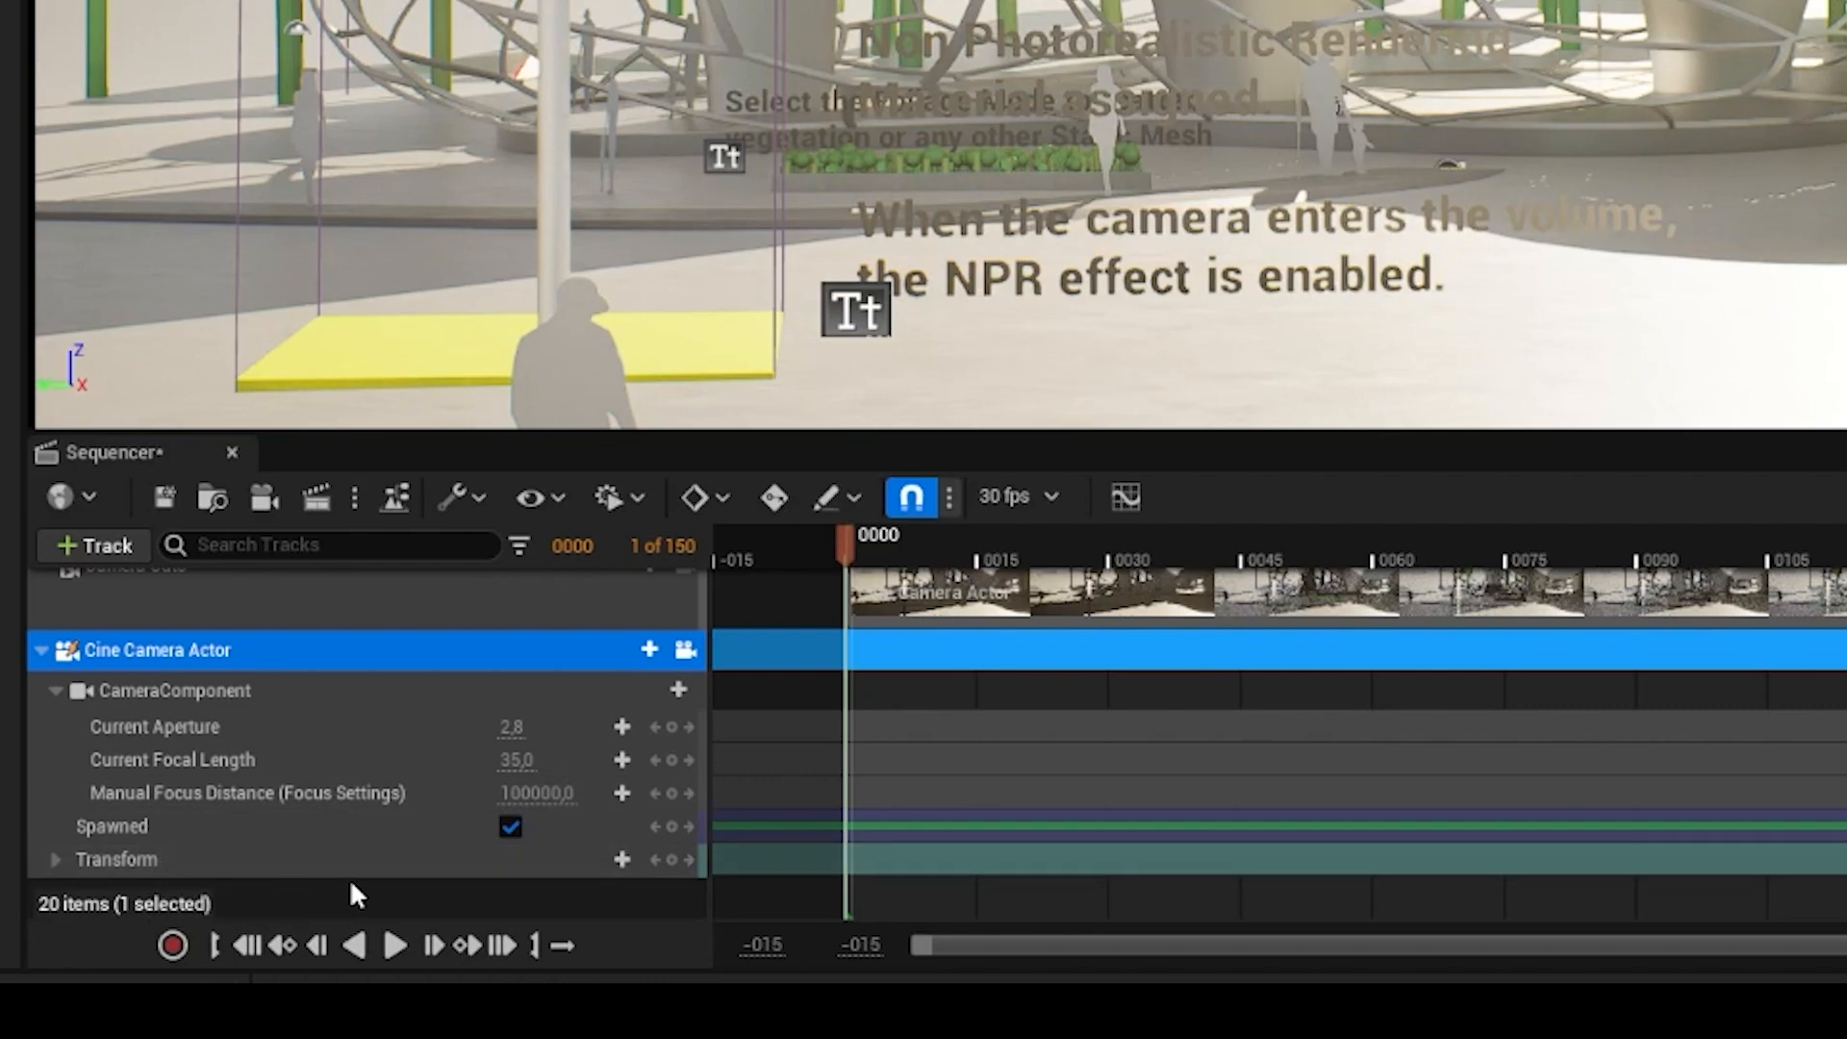
{"action": "left_click", "coordinate": [671, 859]}
Step: Move the playhead to frame 150, check the display rate options and reframe the camera on the pavilion from another angle
{"action": "left_click_drag", "start_coordinate": [852, 541], "coordinate": [1842, 540]}
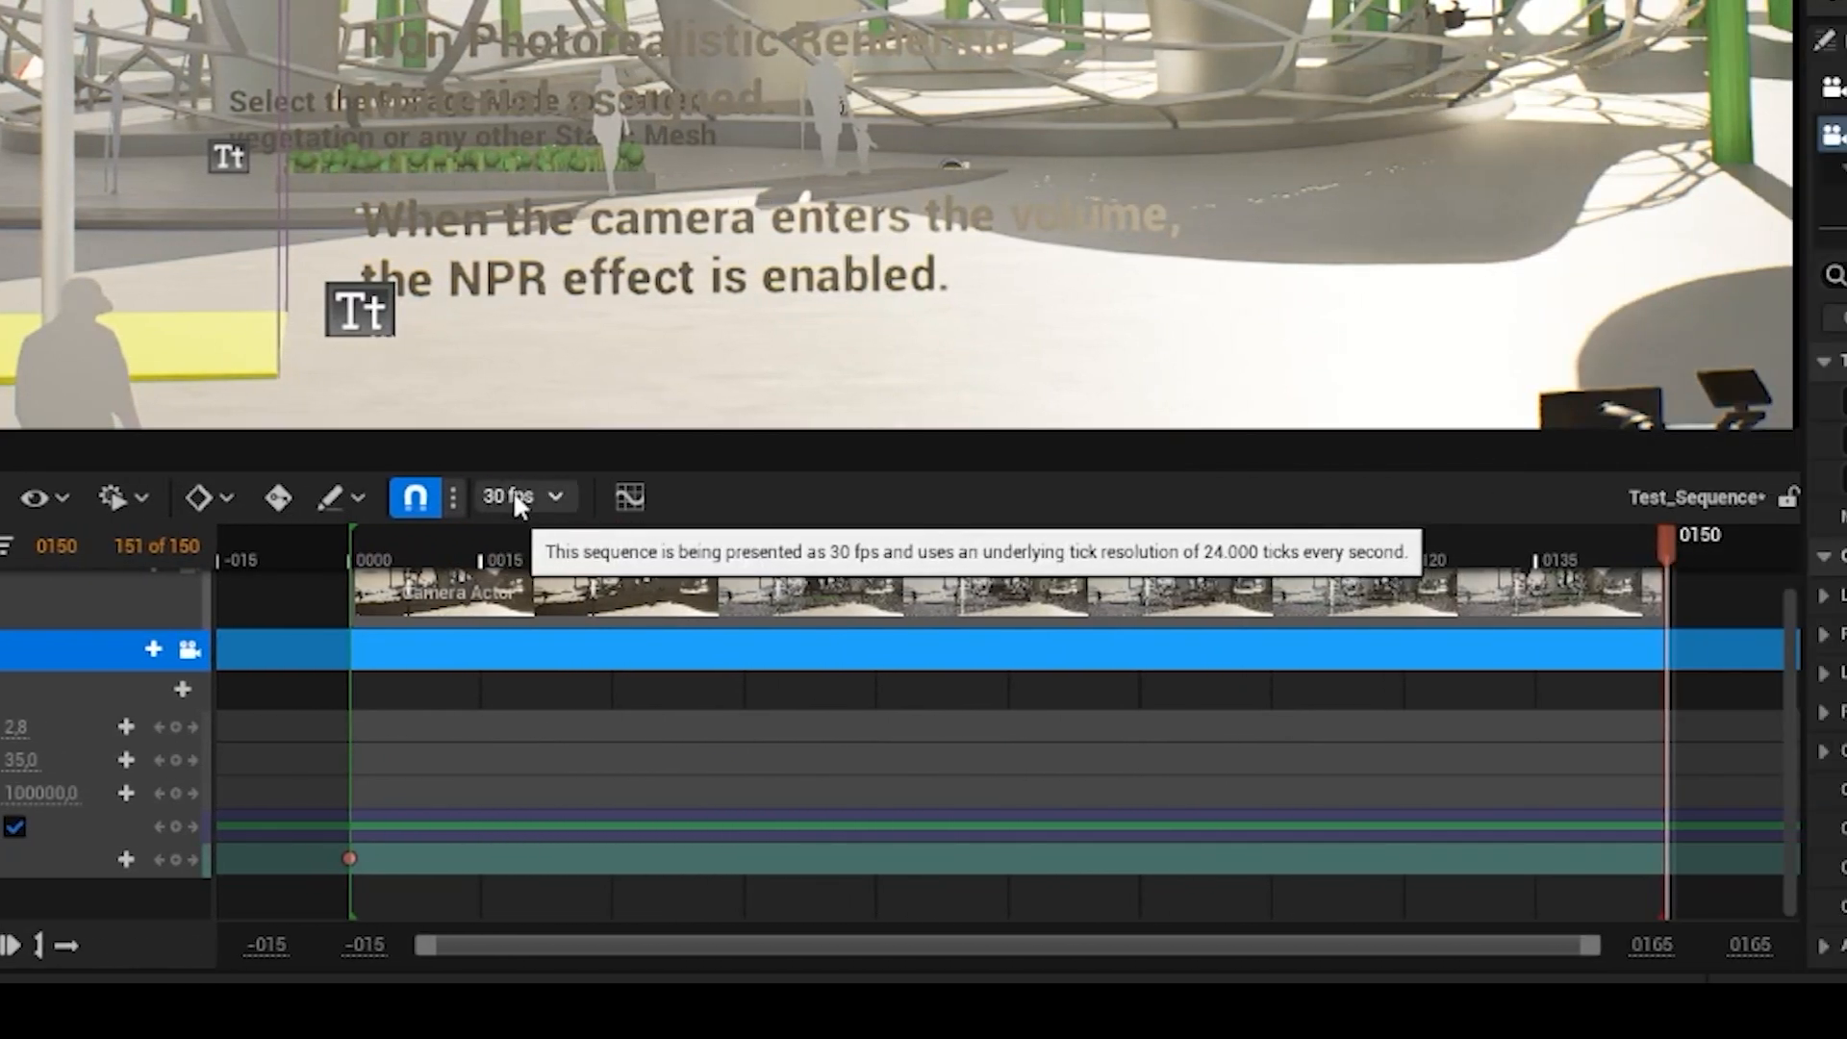
{"action": "left_click", "coordinate": [515, 494]}
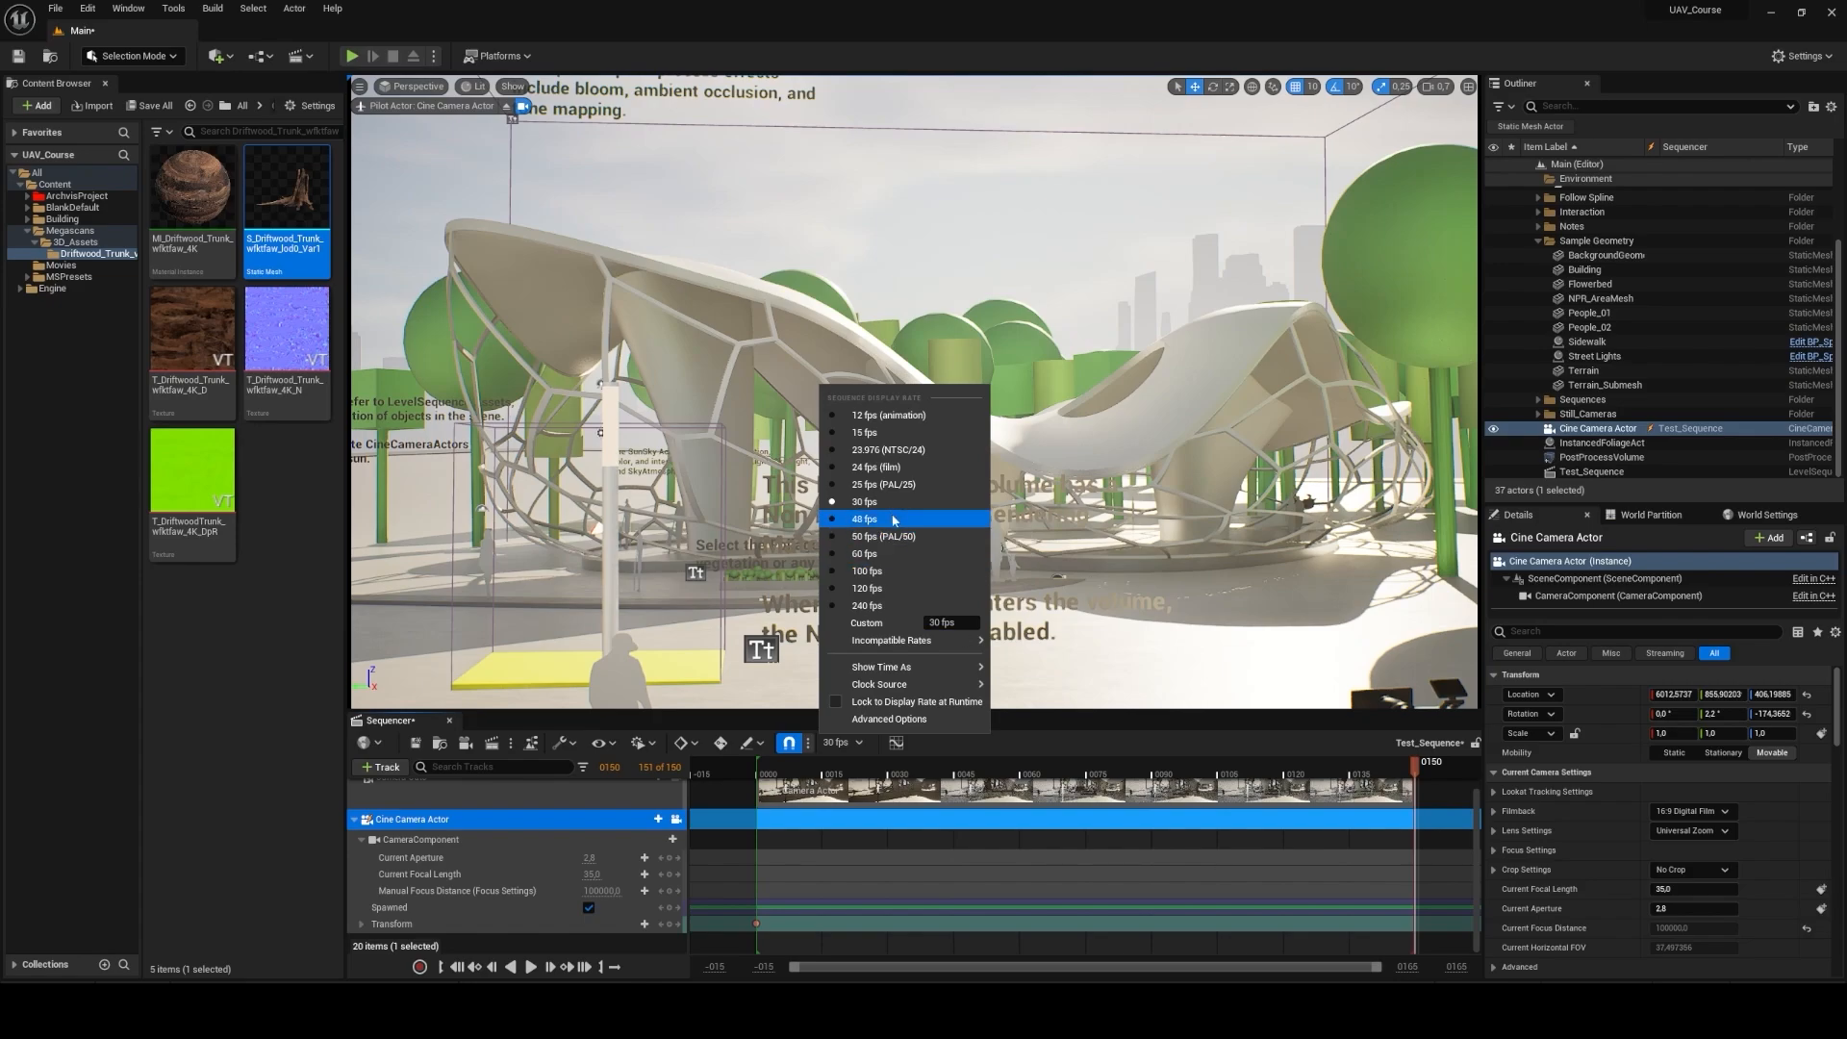
{"action": "left_click", "coordinate": [1415, 772]}
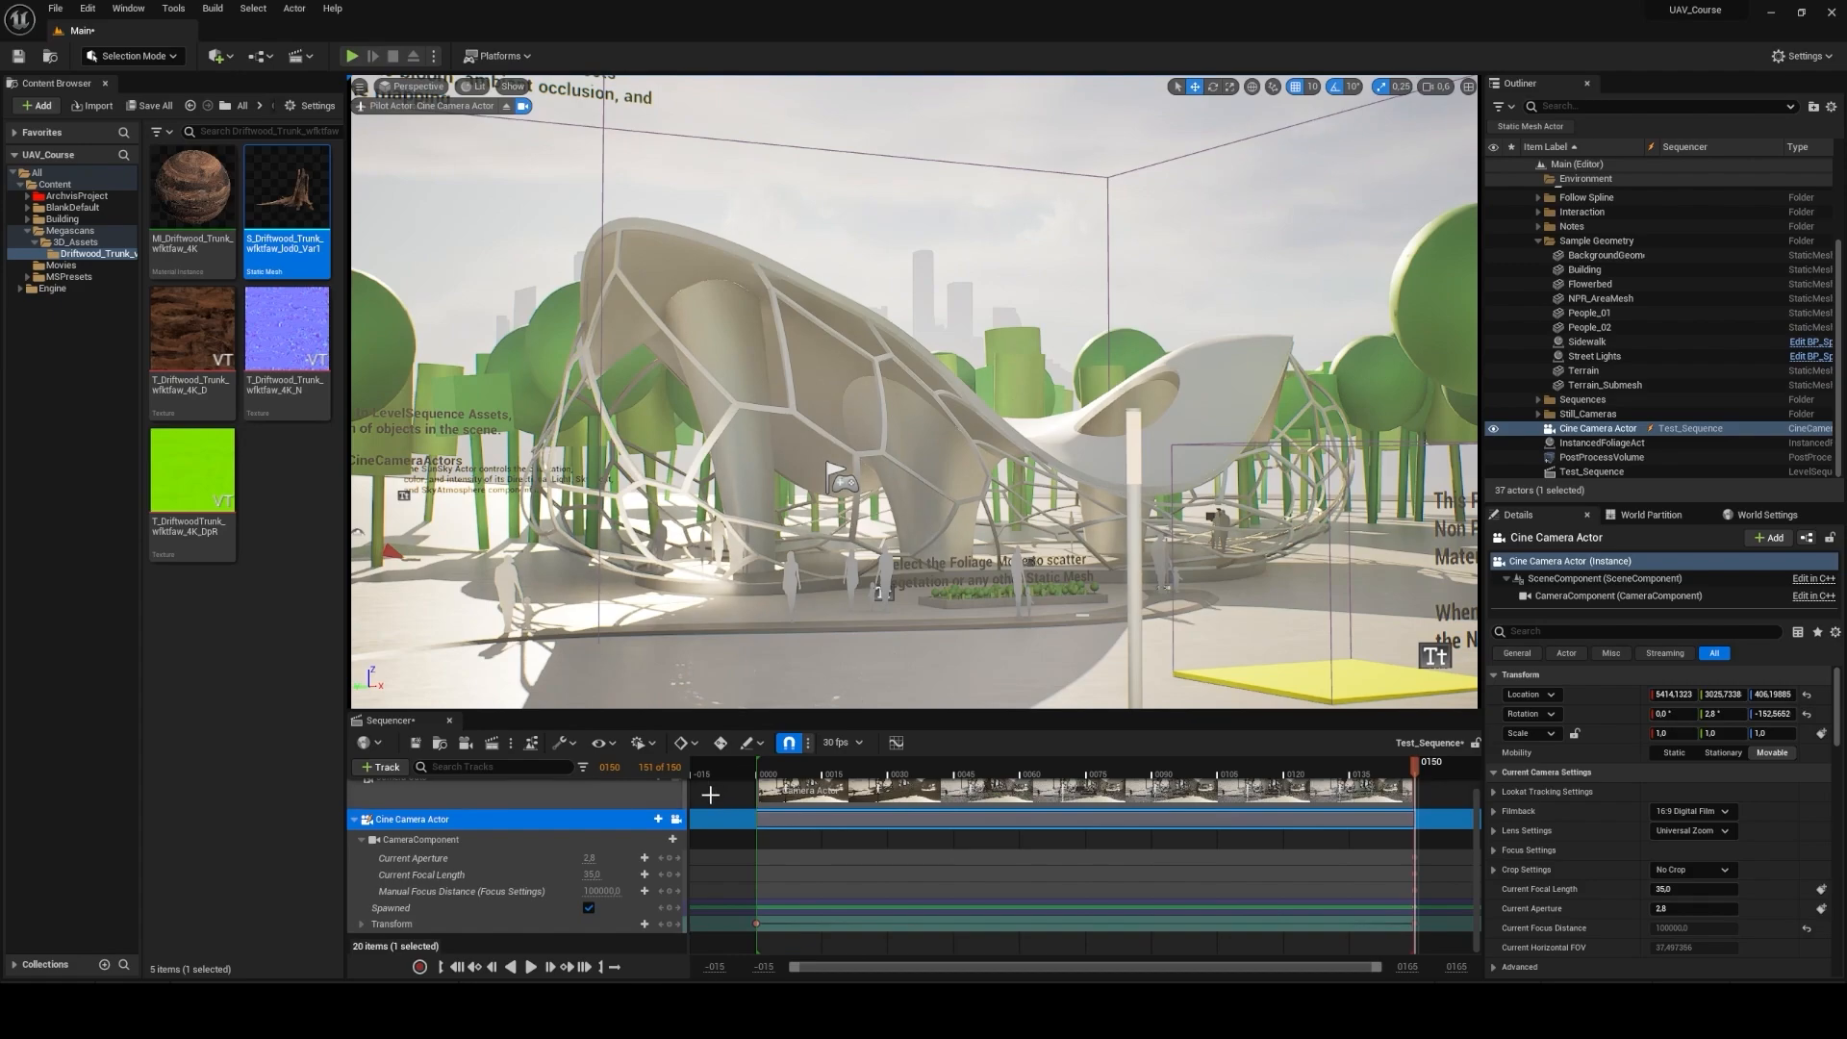
Step: Collapse the Cine Camera Actor track, lock the viewport to Camera Cuts and play the sequence from frame 0
{"action": "scroll", "coordinate": [673, 825], "scroll_direction": "up", "scroll_amount": 2}
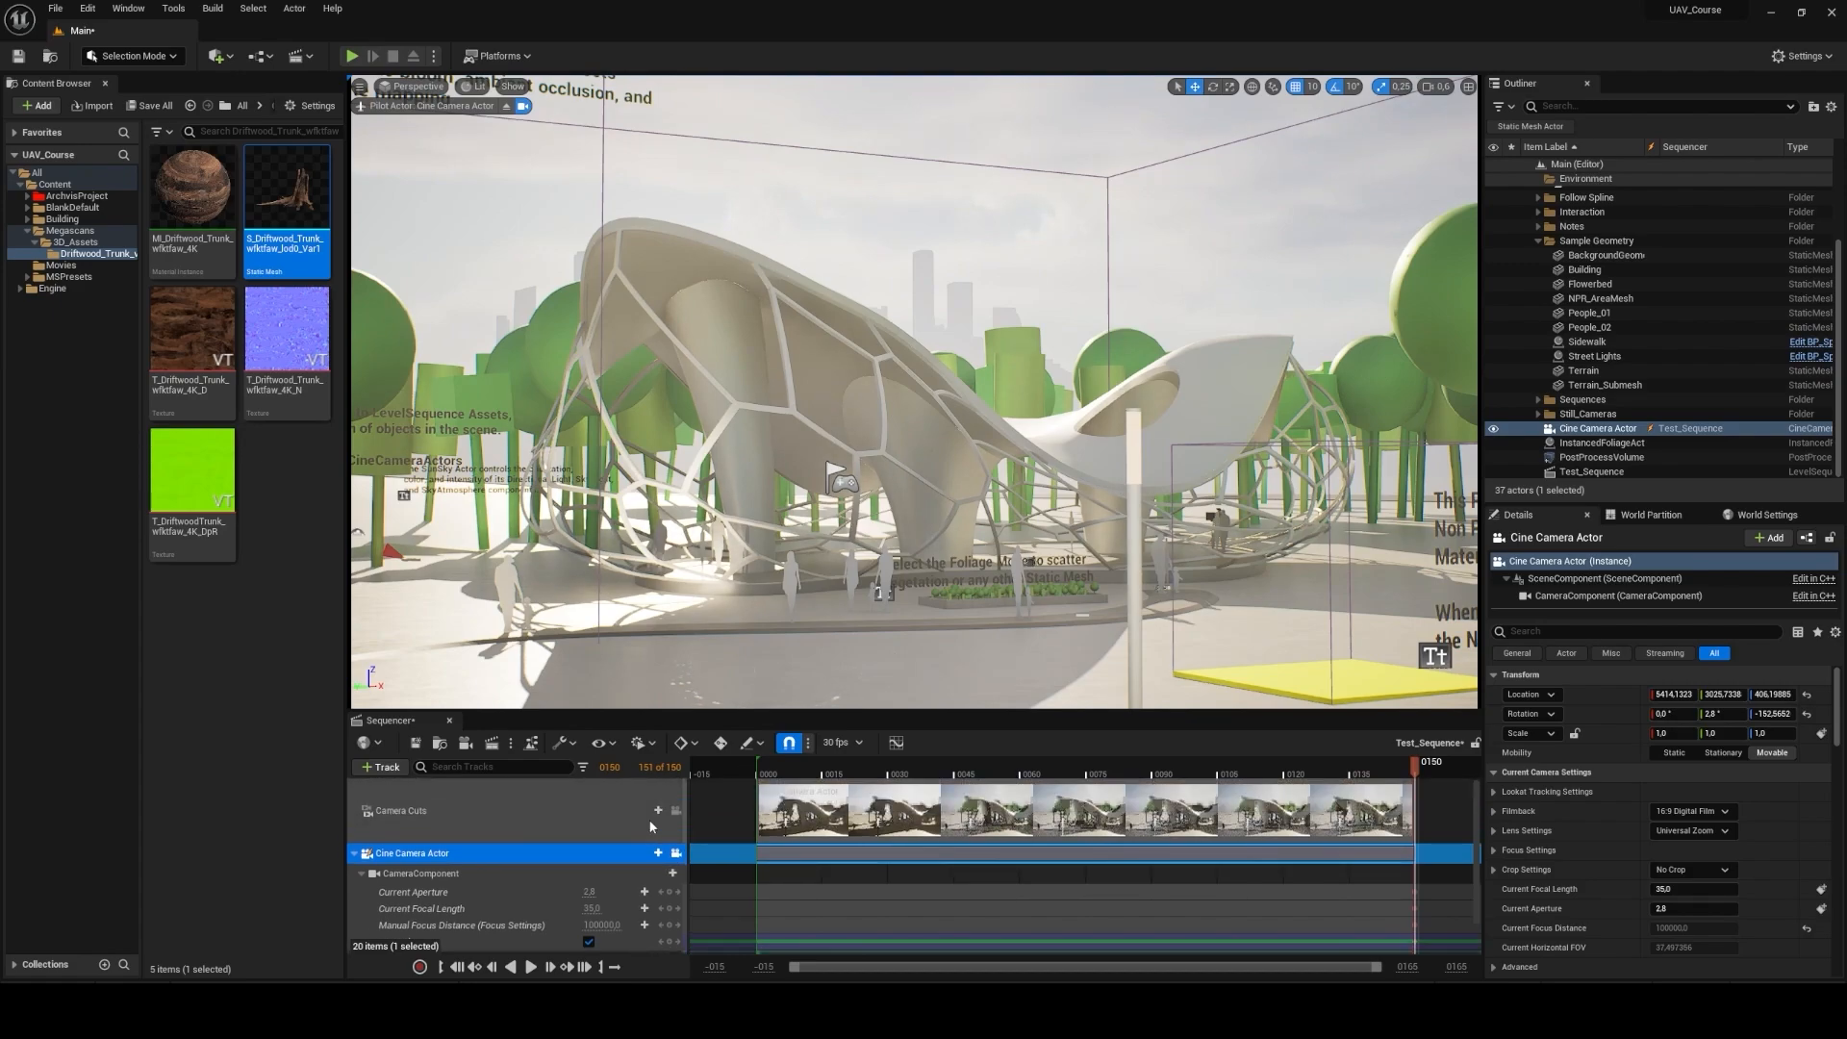
{"action": "left_click", "coordinate": [355, 854]}
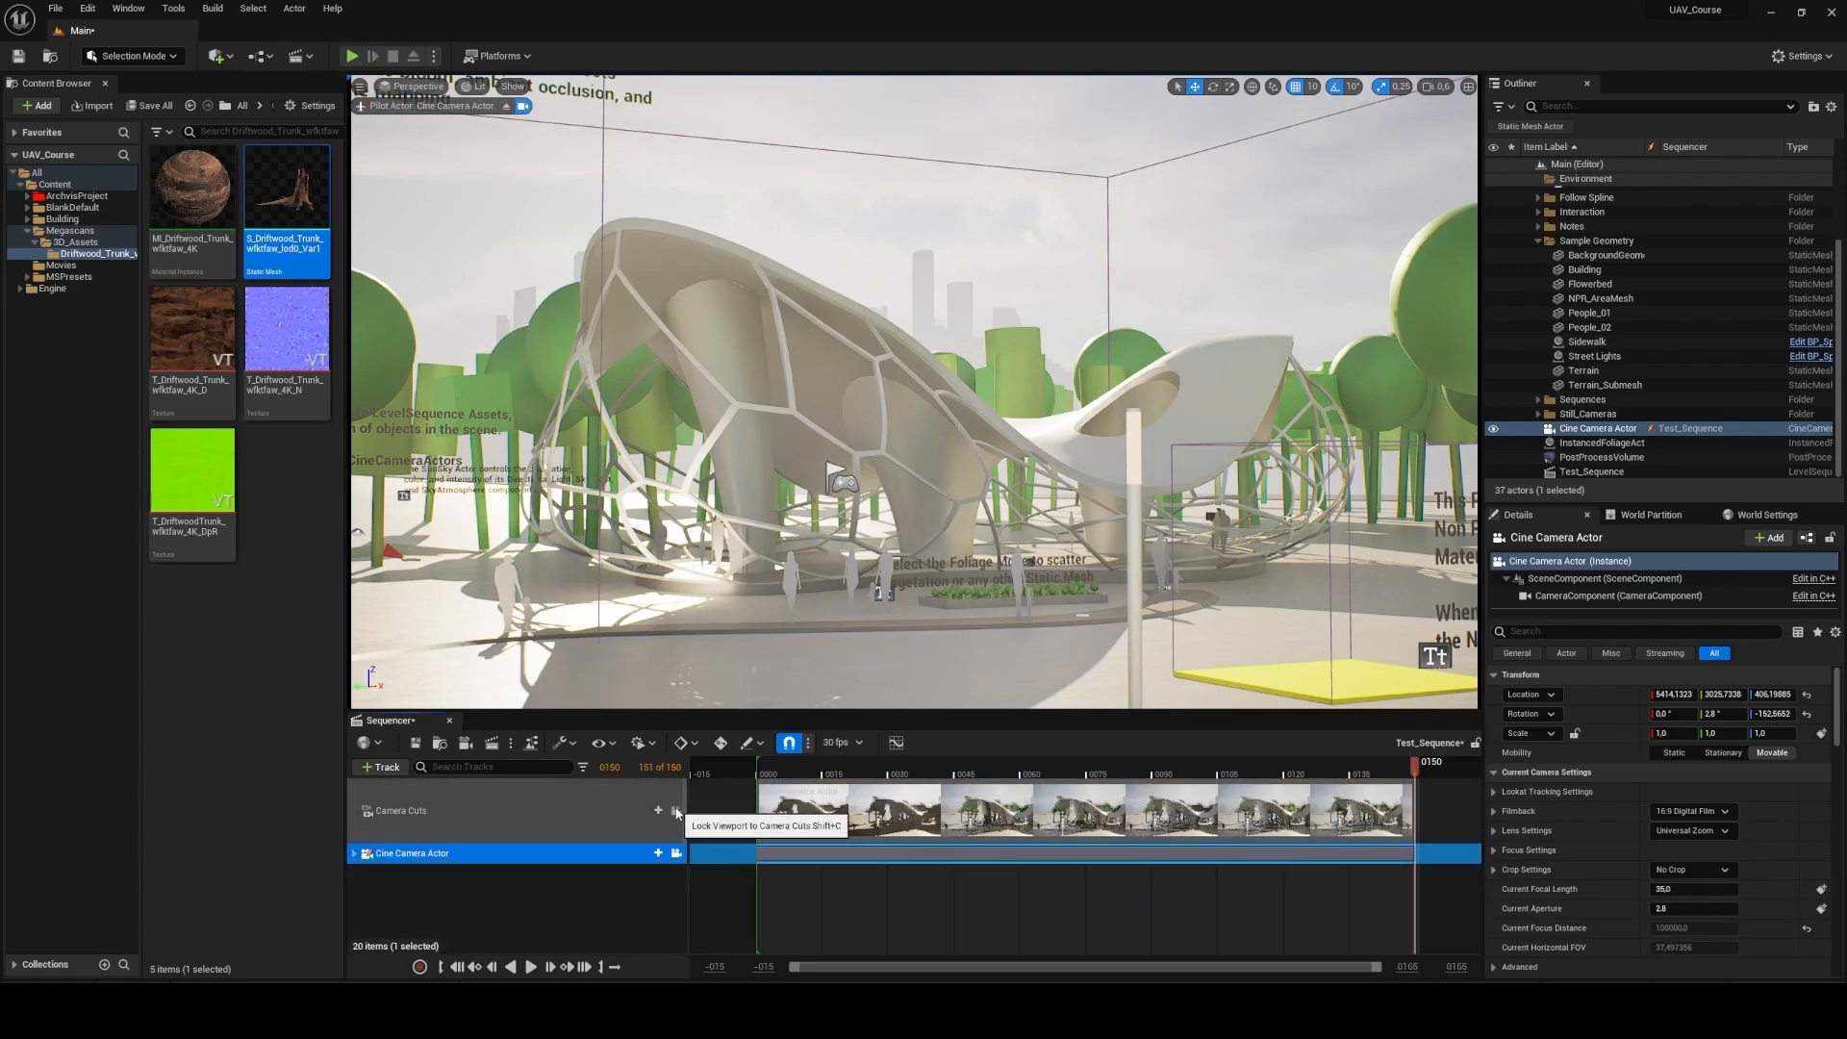
{"action": "left_click", "coordinate": [404, 816]}
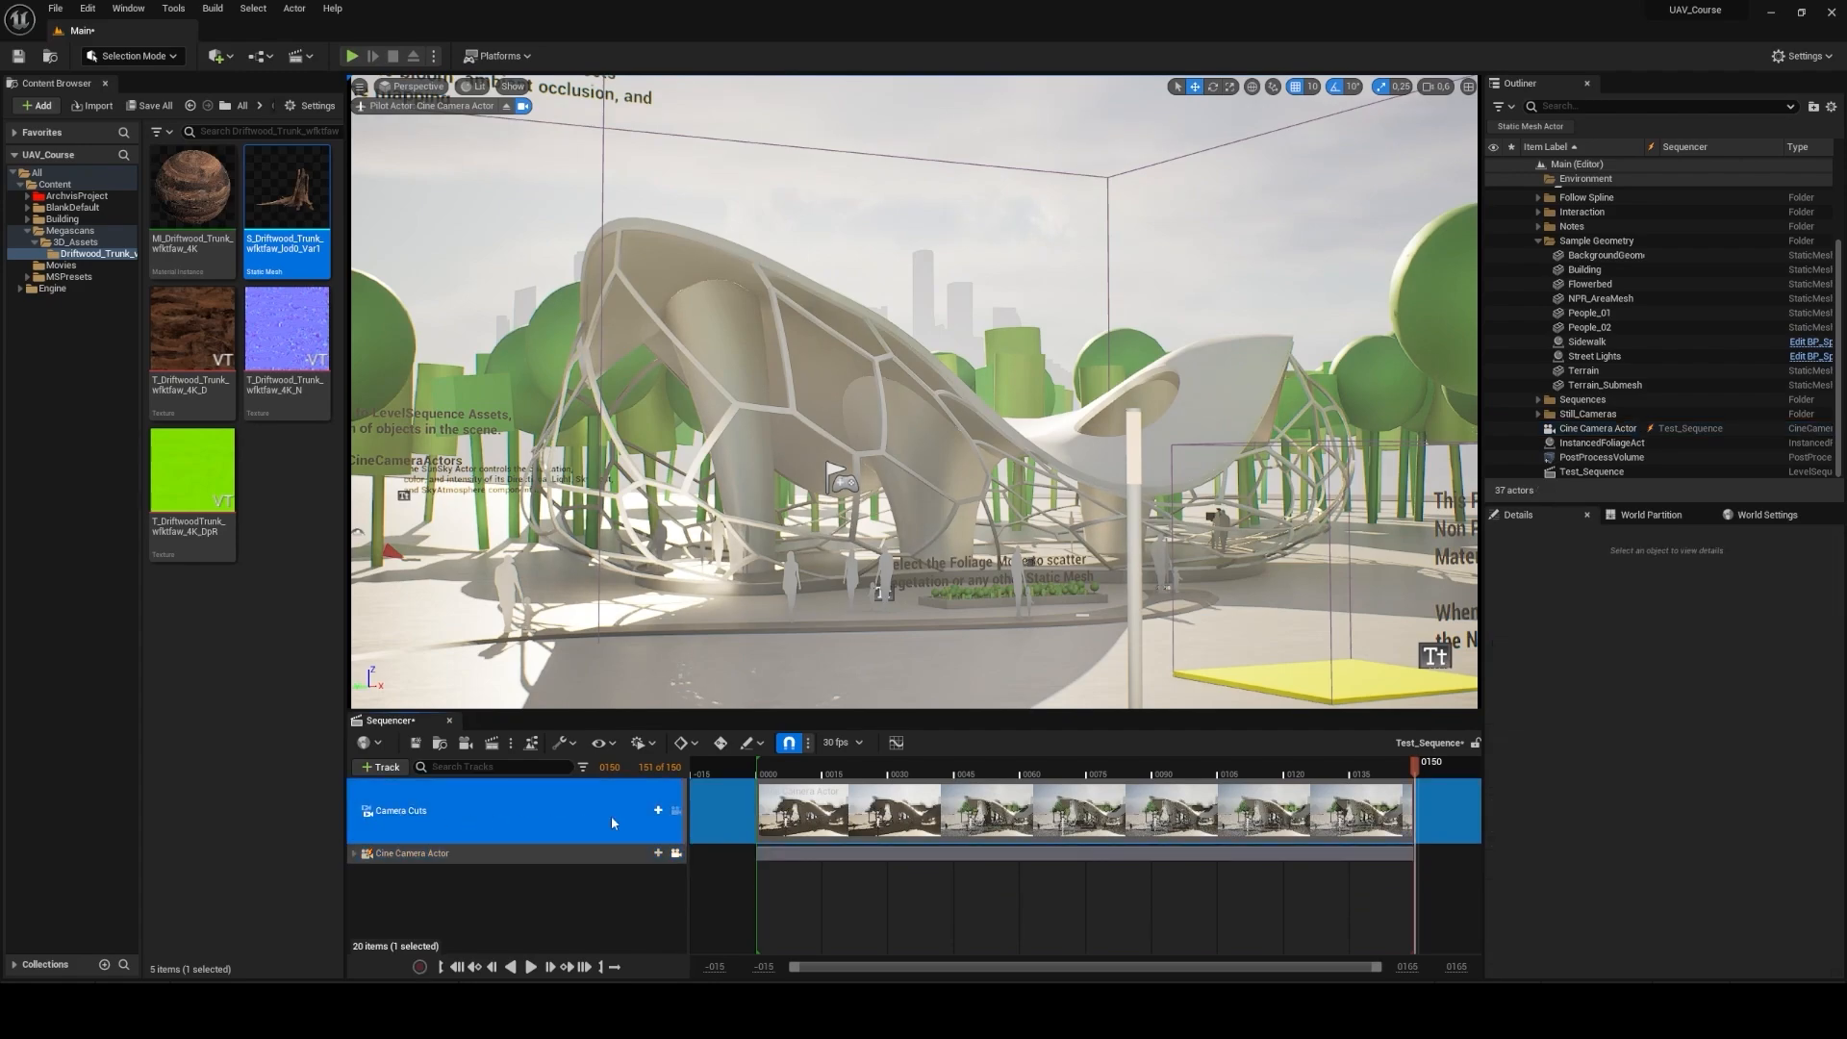
{"action": "left_click", "coordinate": [677, 810]}
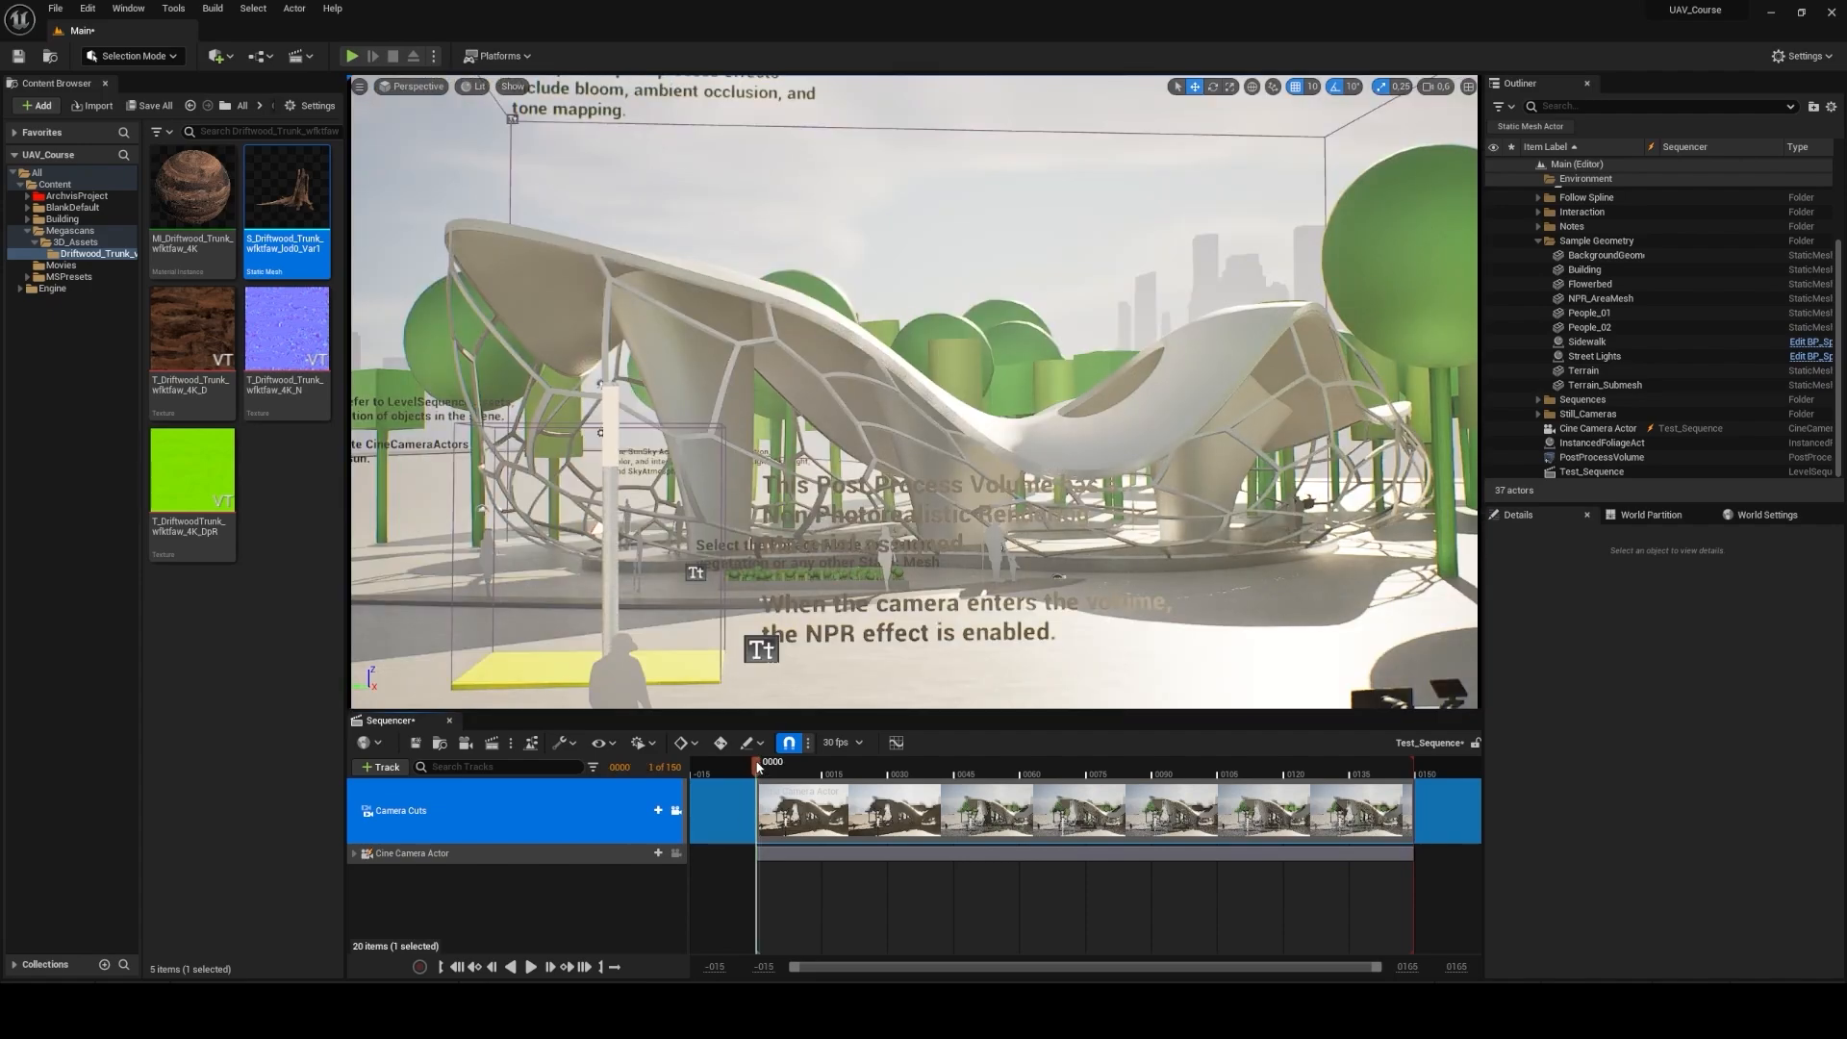
{"action": "key", "text": "space"}
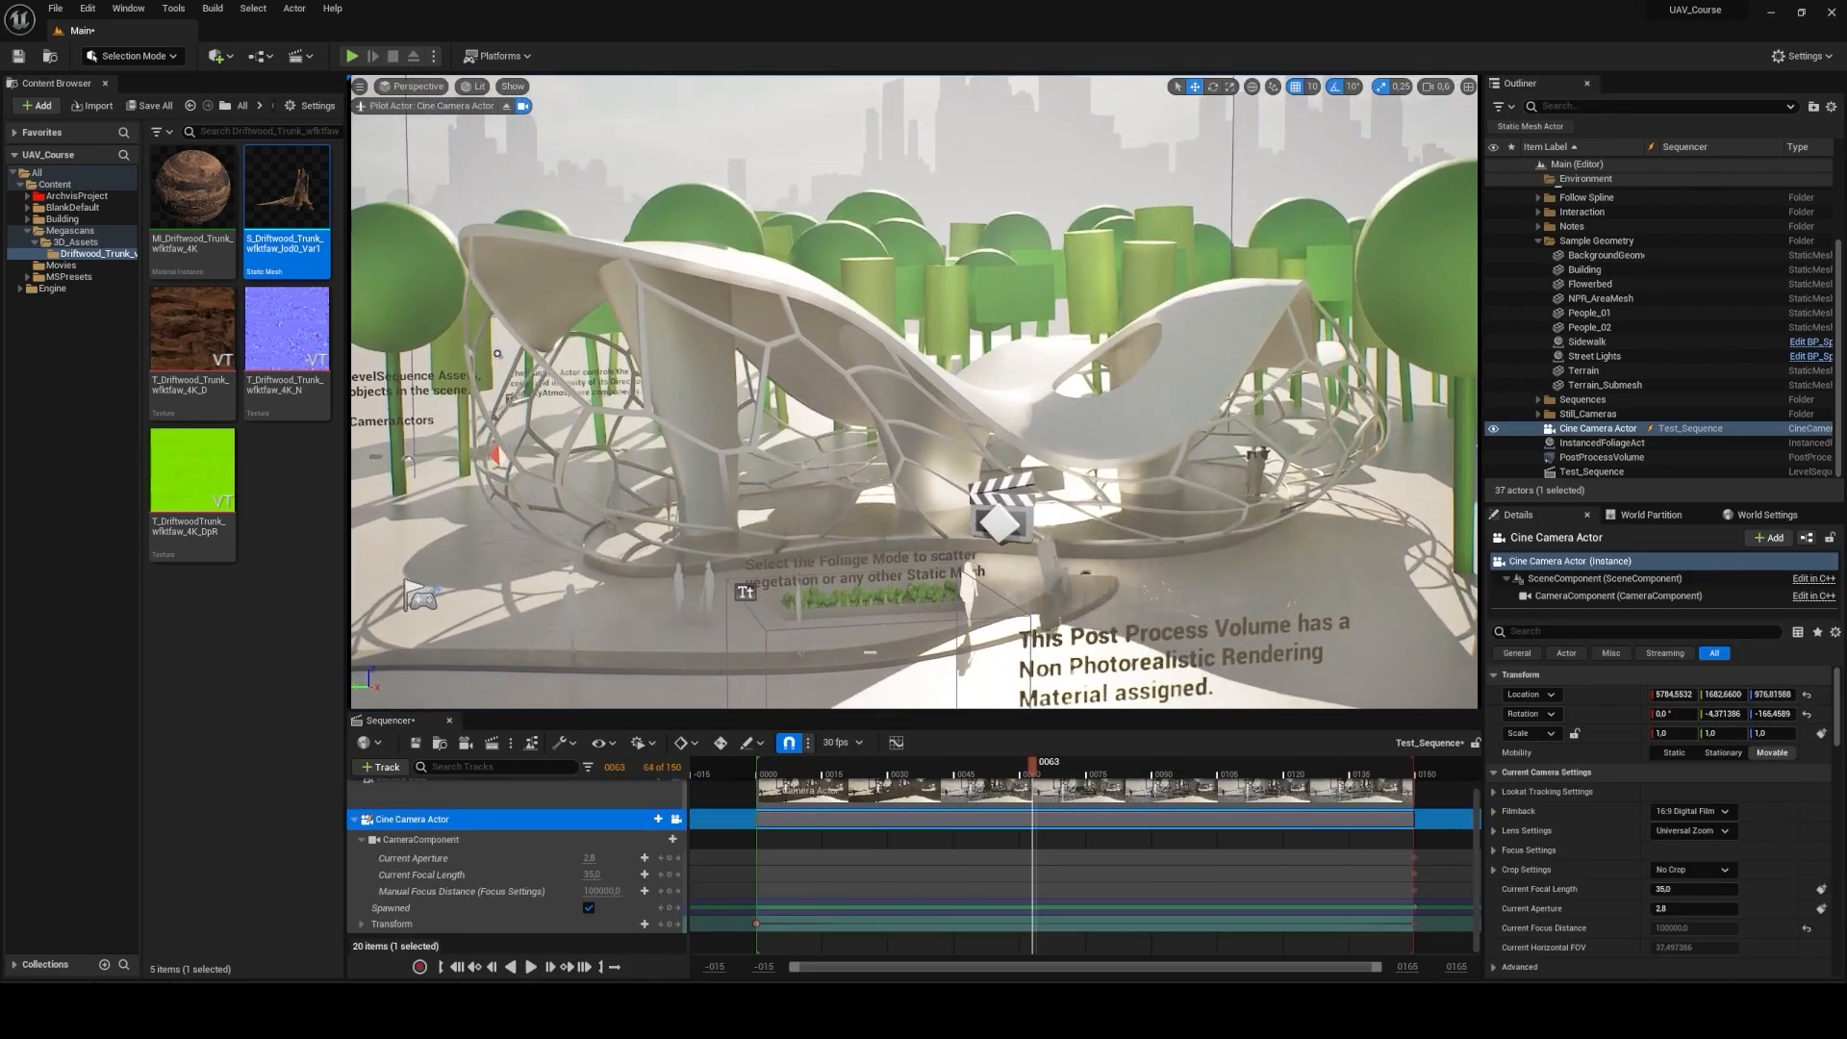
Step: Key the raised camera's Transform at frame 63 and play the sequence from the start
{"action": "left_click", "coordinate": [669, 926]}
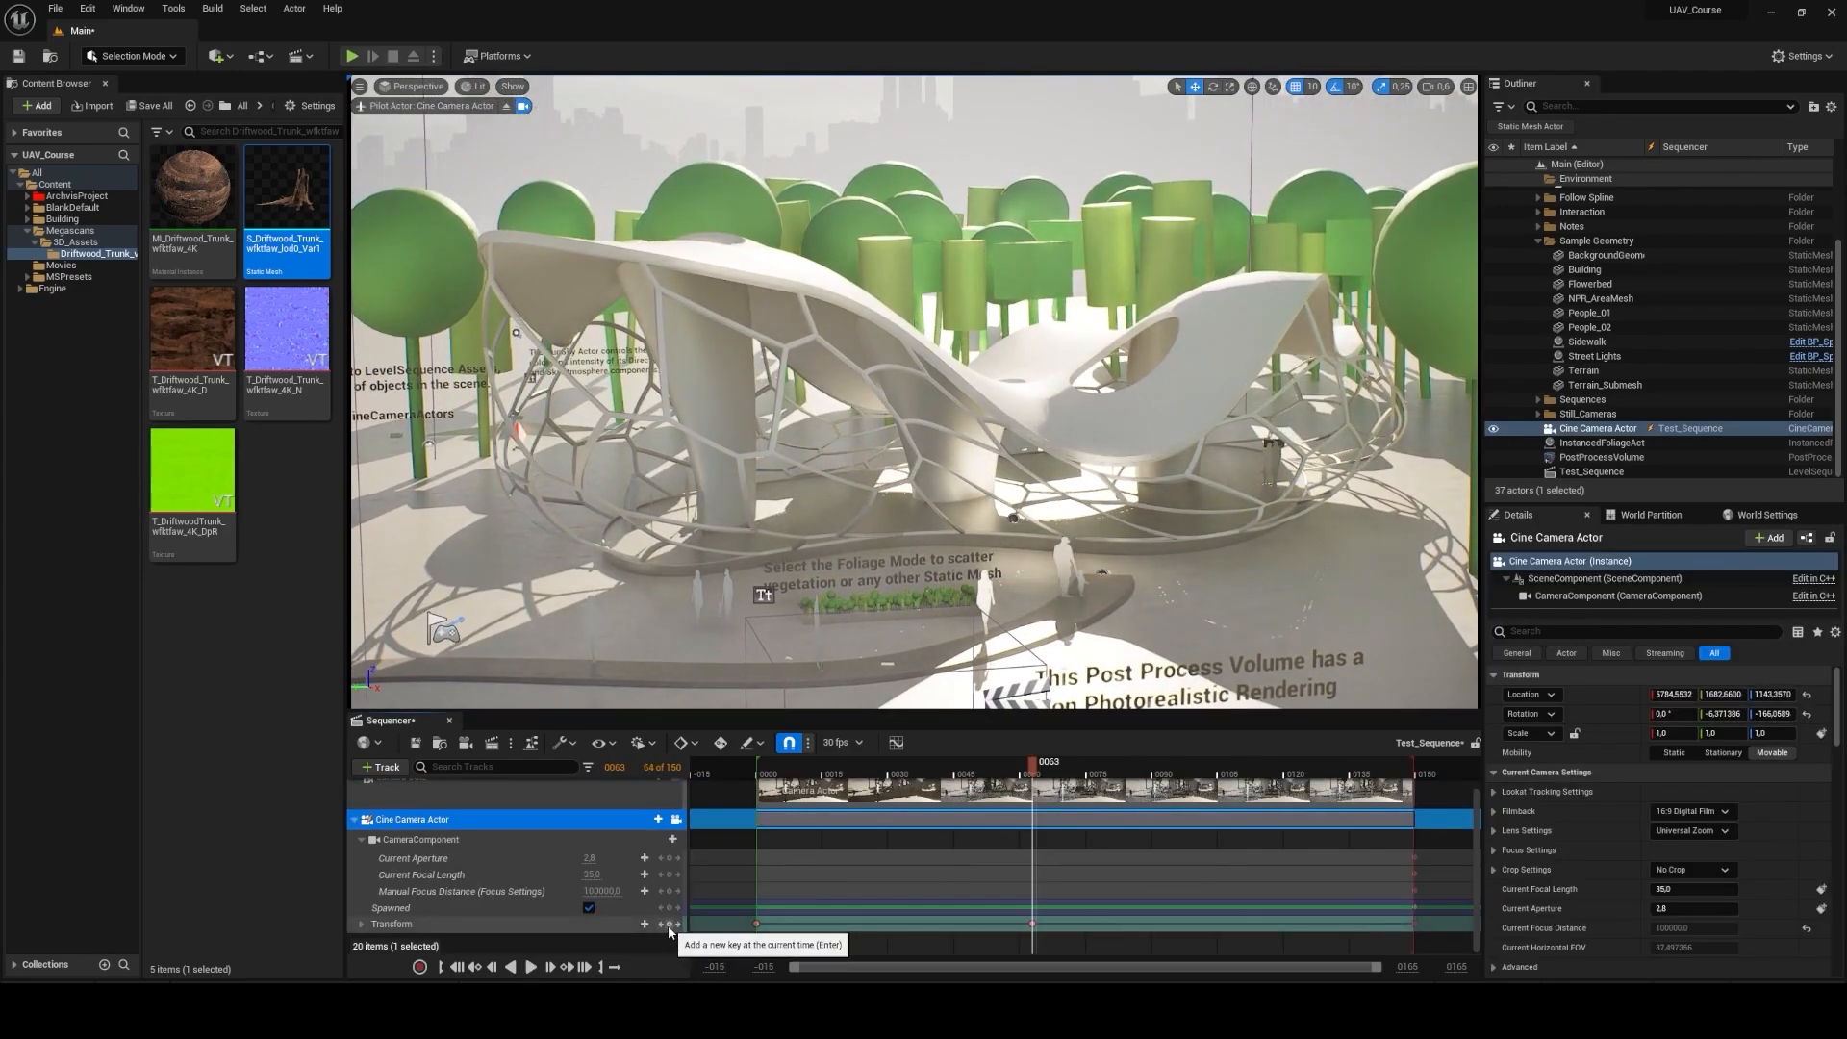
{"action": "left_click", "coordinate": [745, 769]}
{"action": "key", "text": "space"}
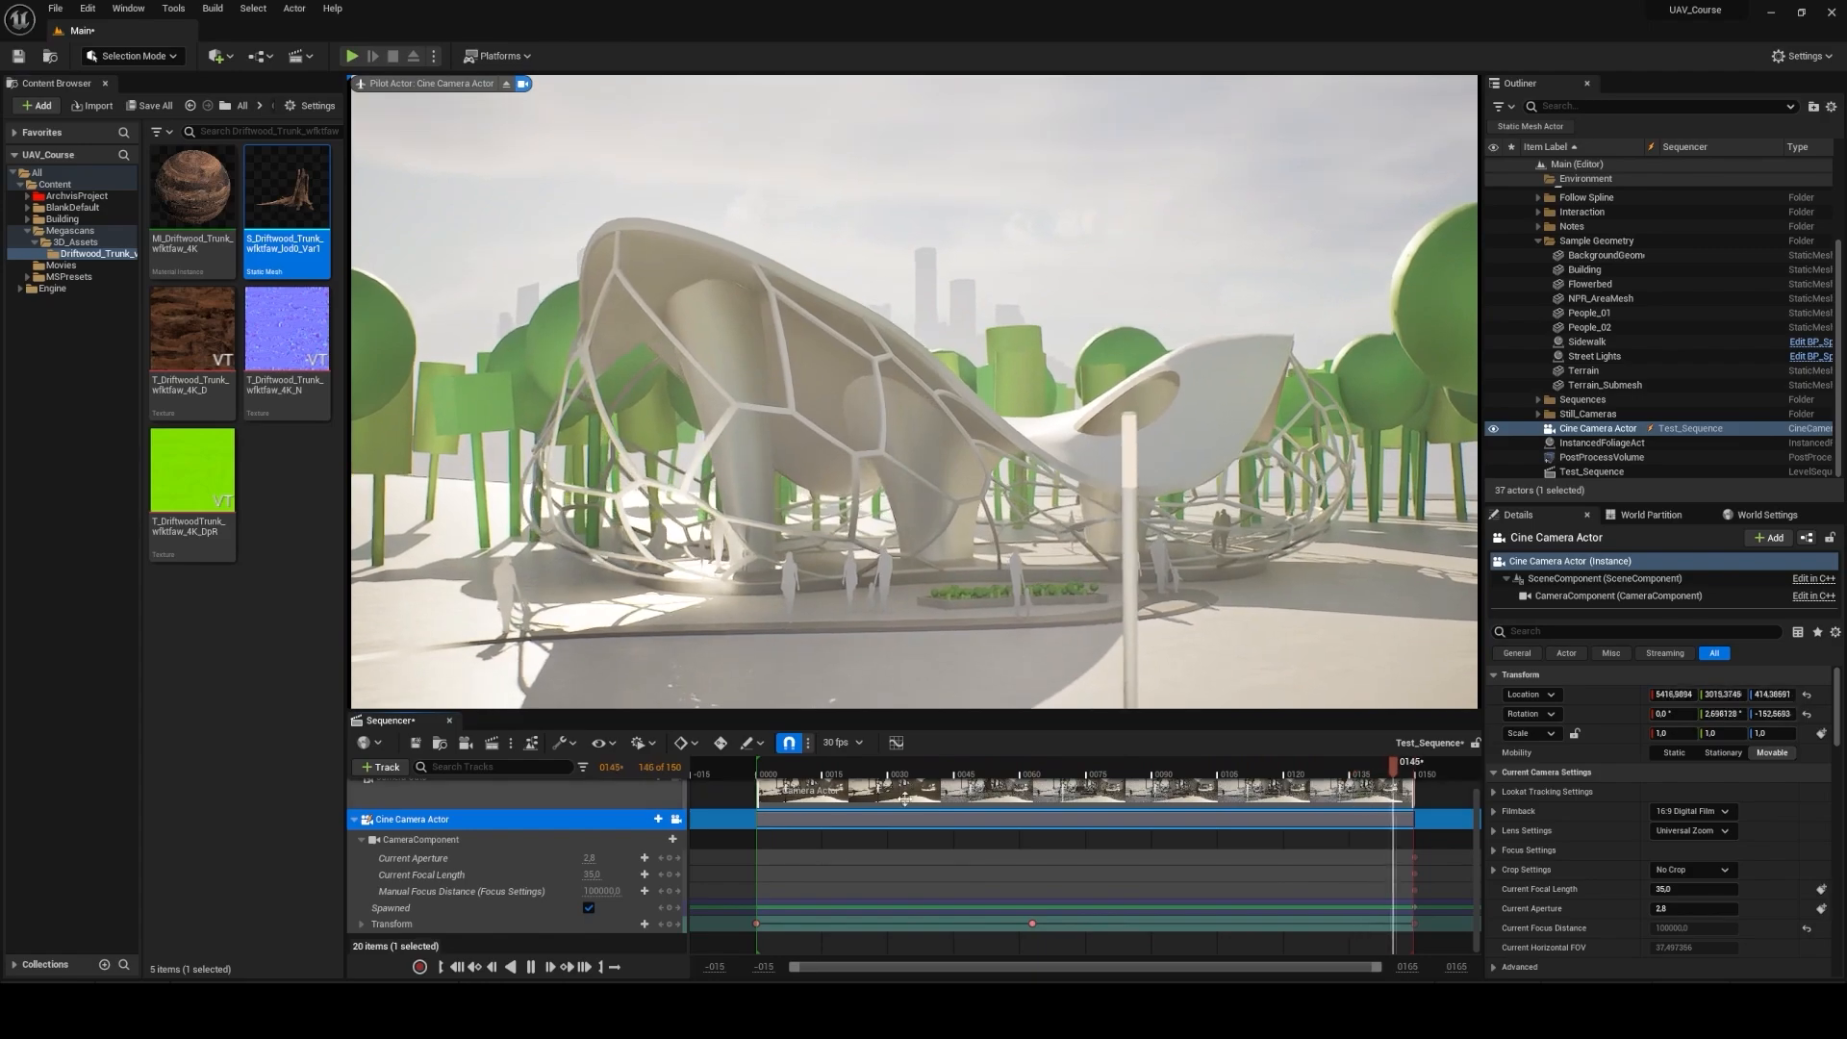
Step: Send Test_Sequence to the Movie Render Queue and open its render configuration
{"action": "left_click", "coordinate": [510, 741]}
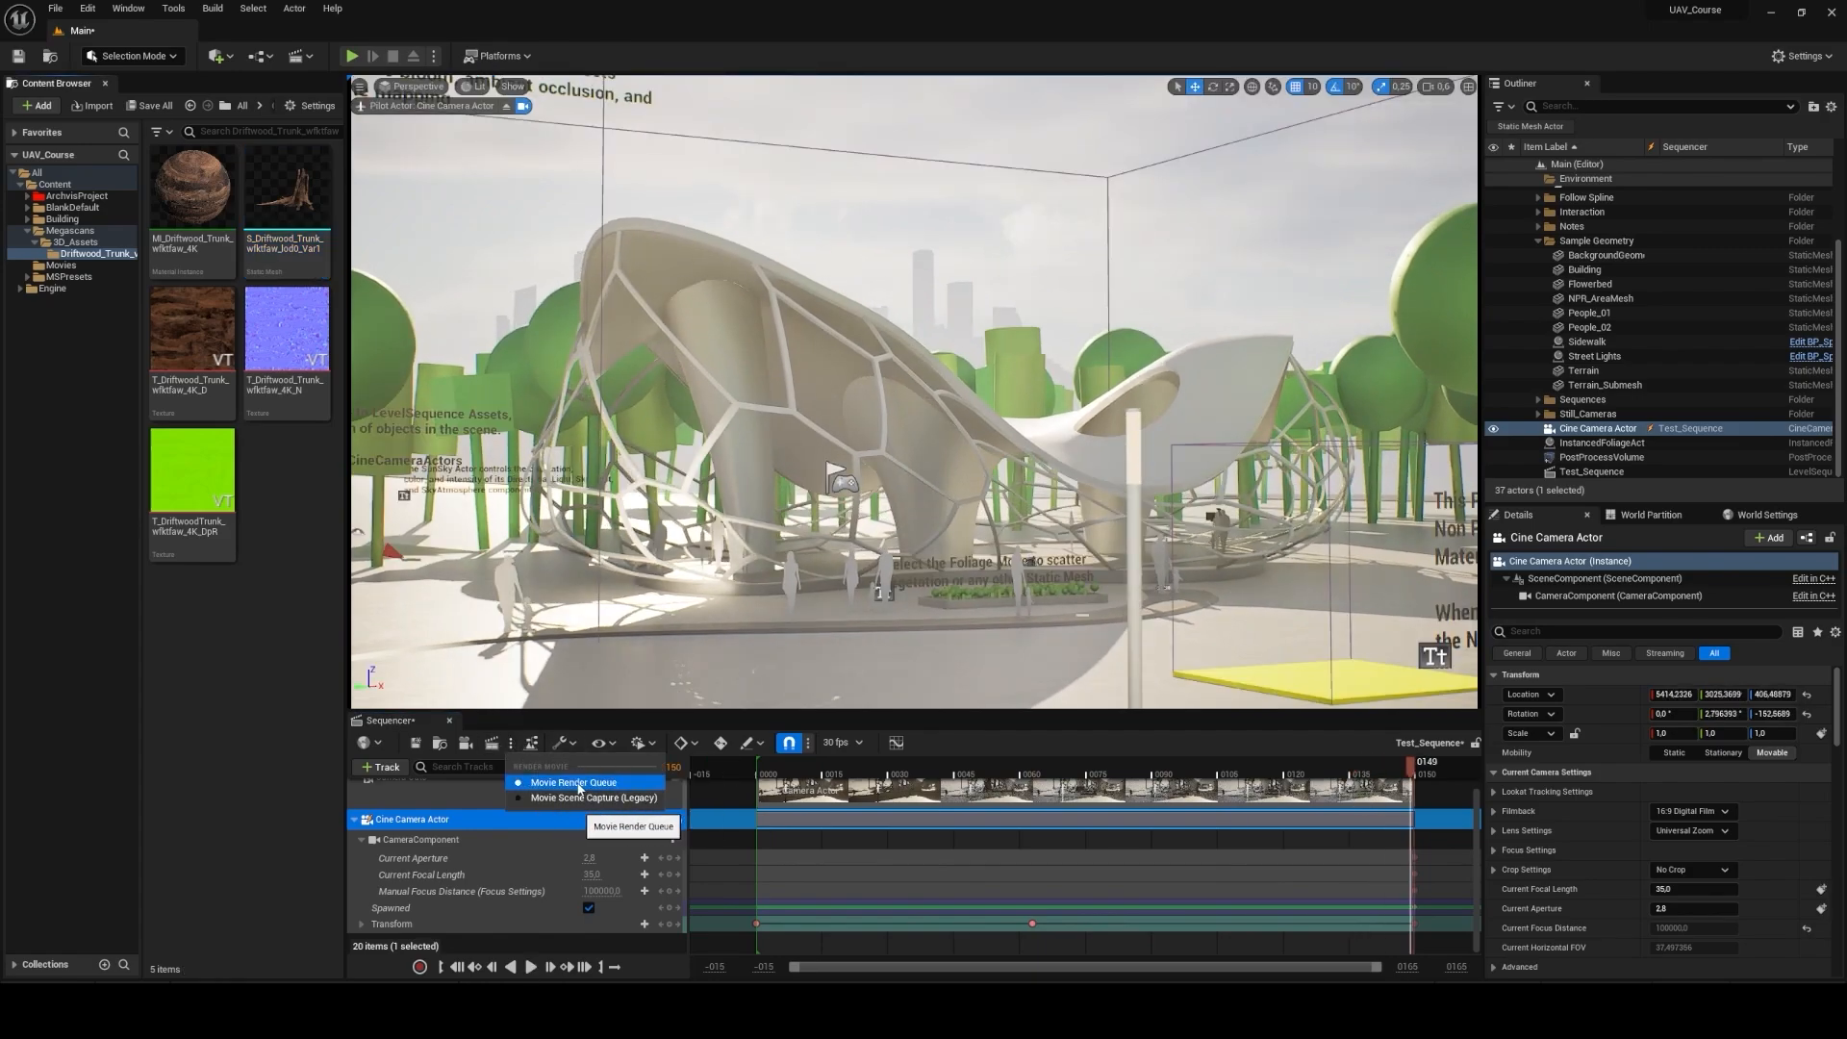
{"action": "left_click", "coordinate": [575, 783]}
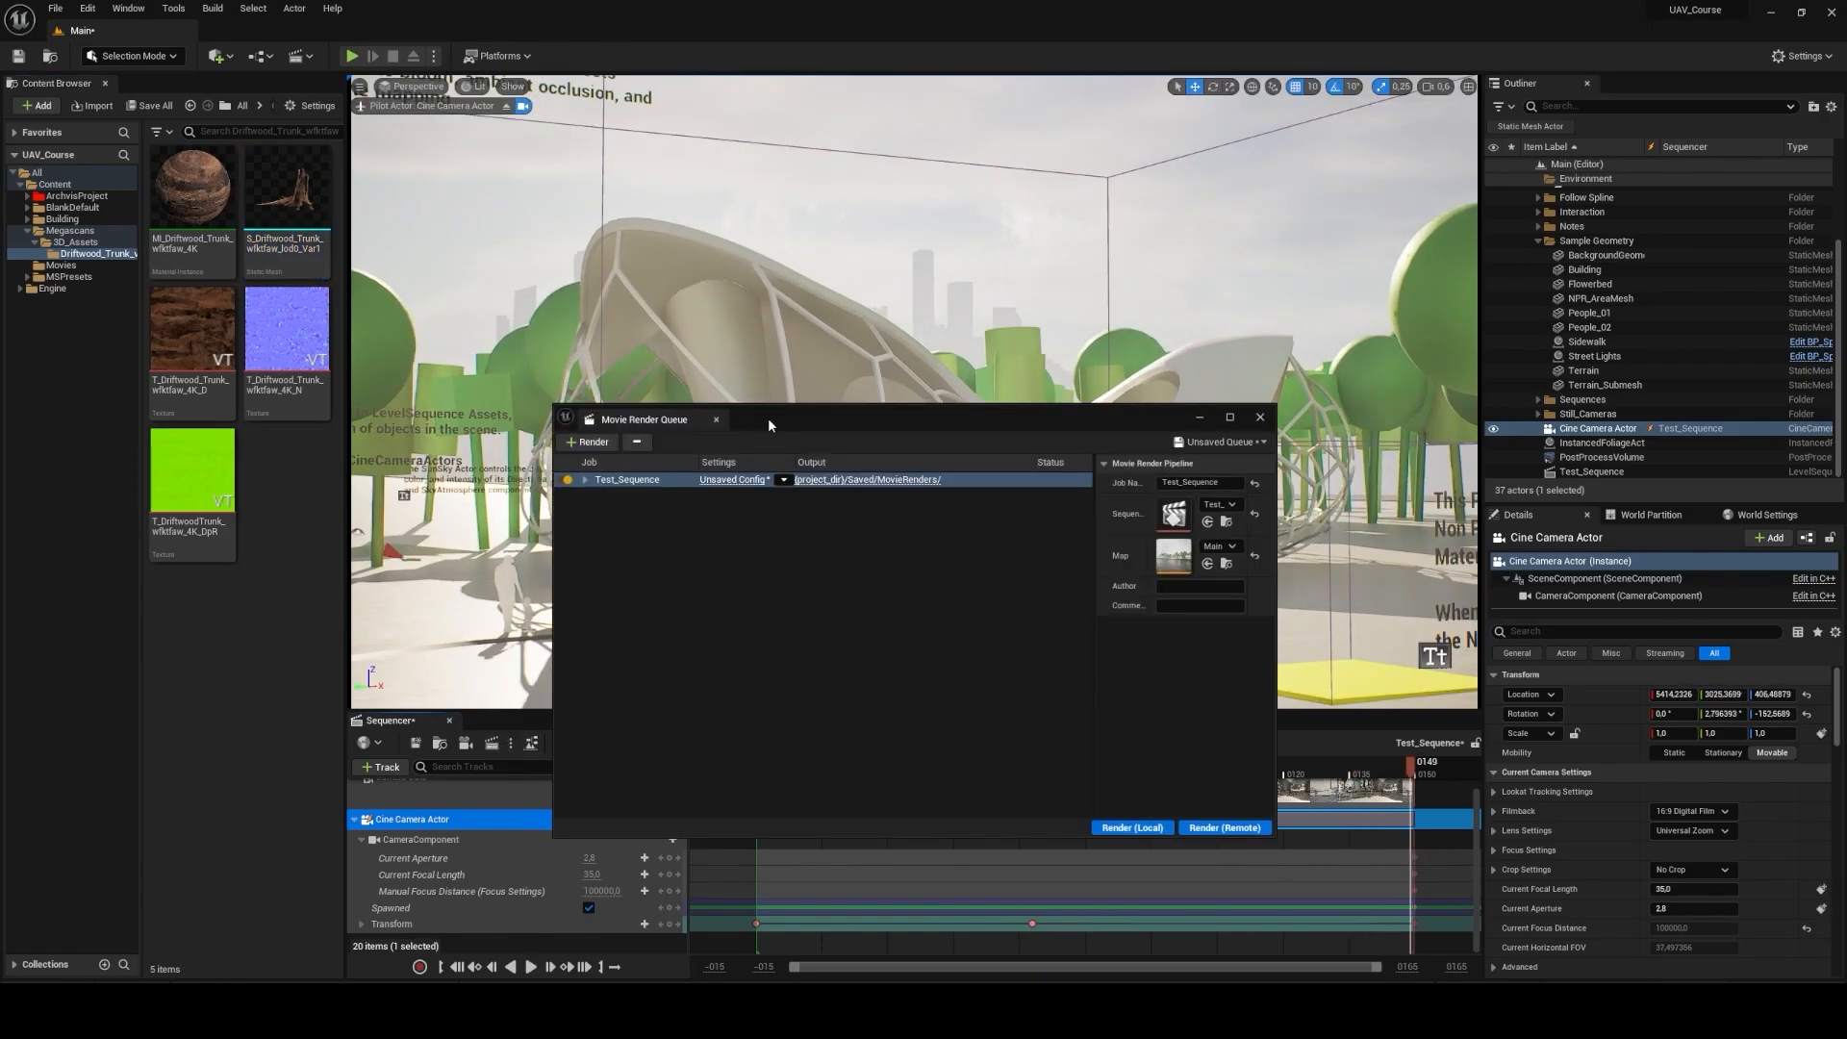
{"action": "left_click_drag", "start_coordinate": [768, 418], "coordinate": [713, 283]}
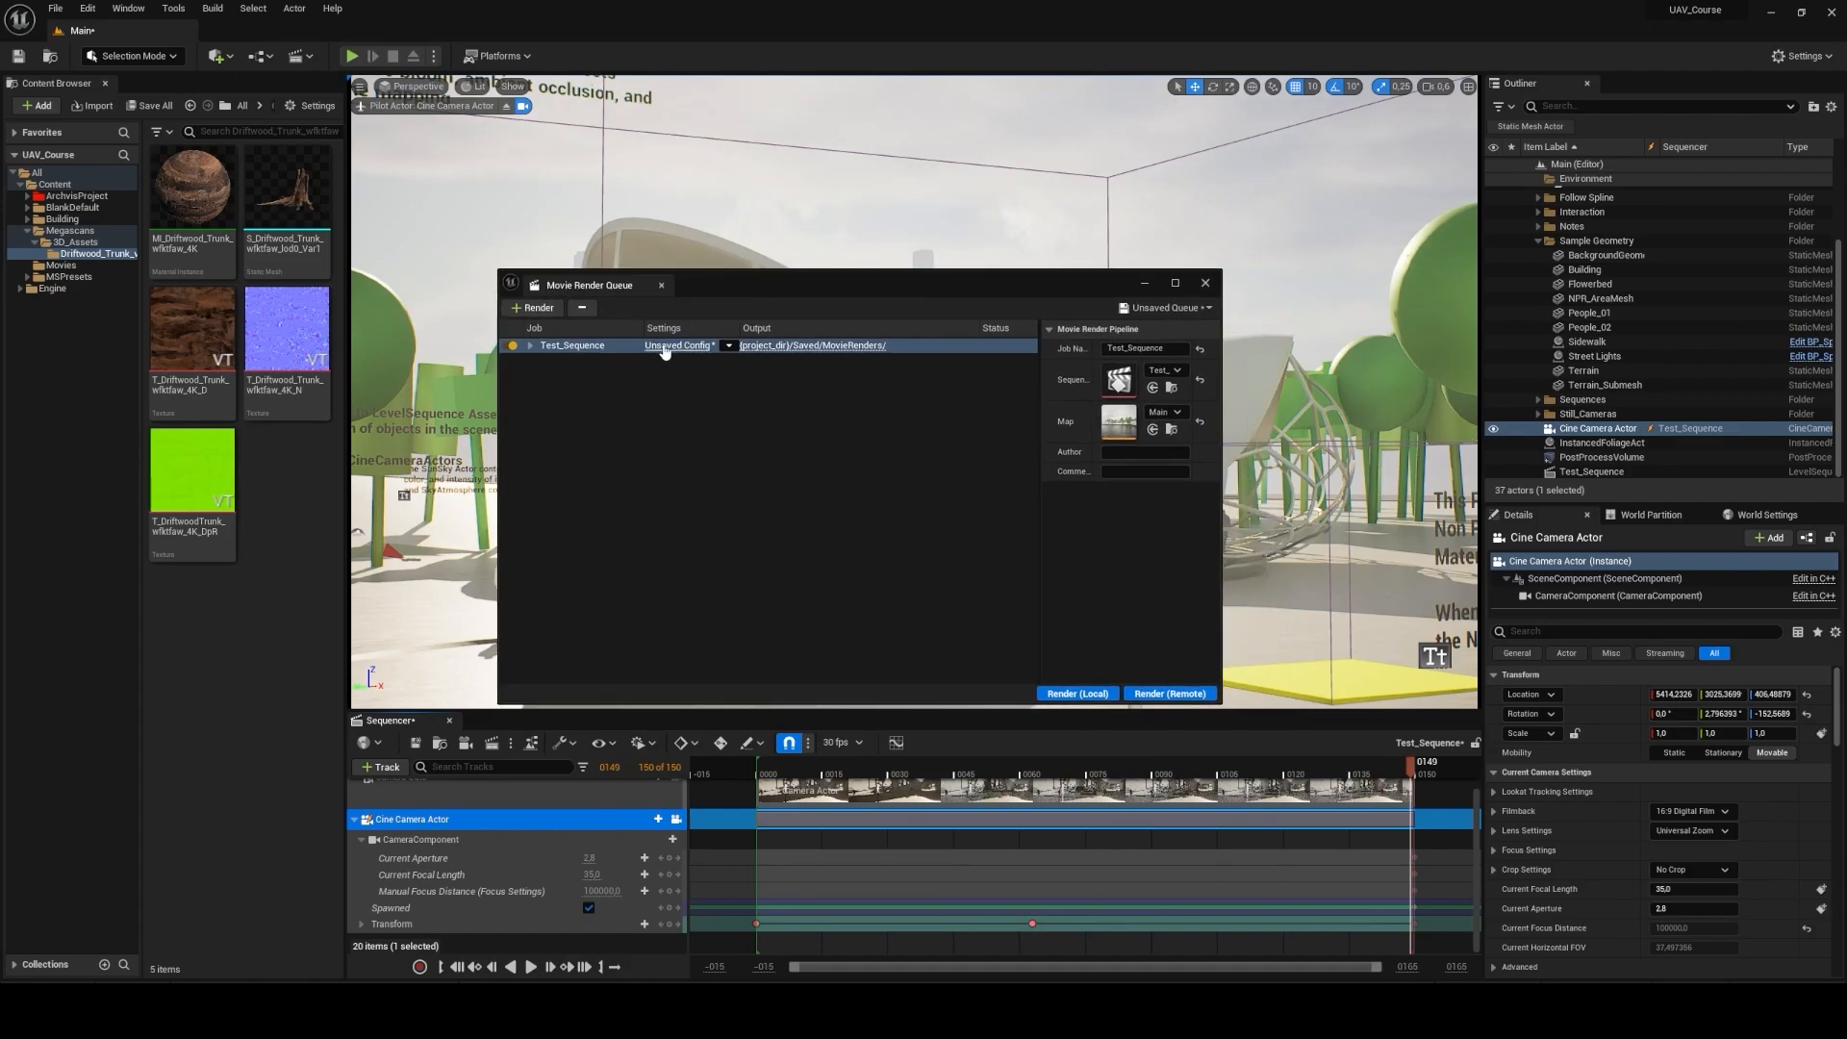
{"action": "left_click", "coordinate": [664, 346]}
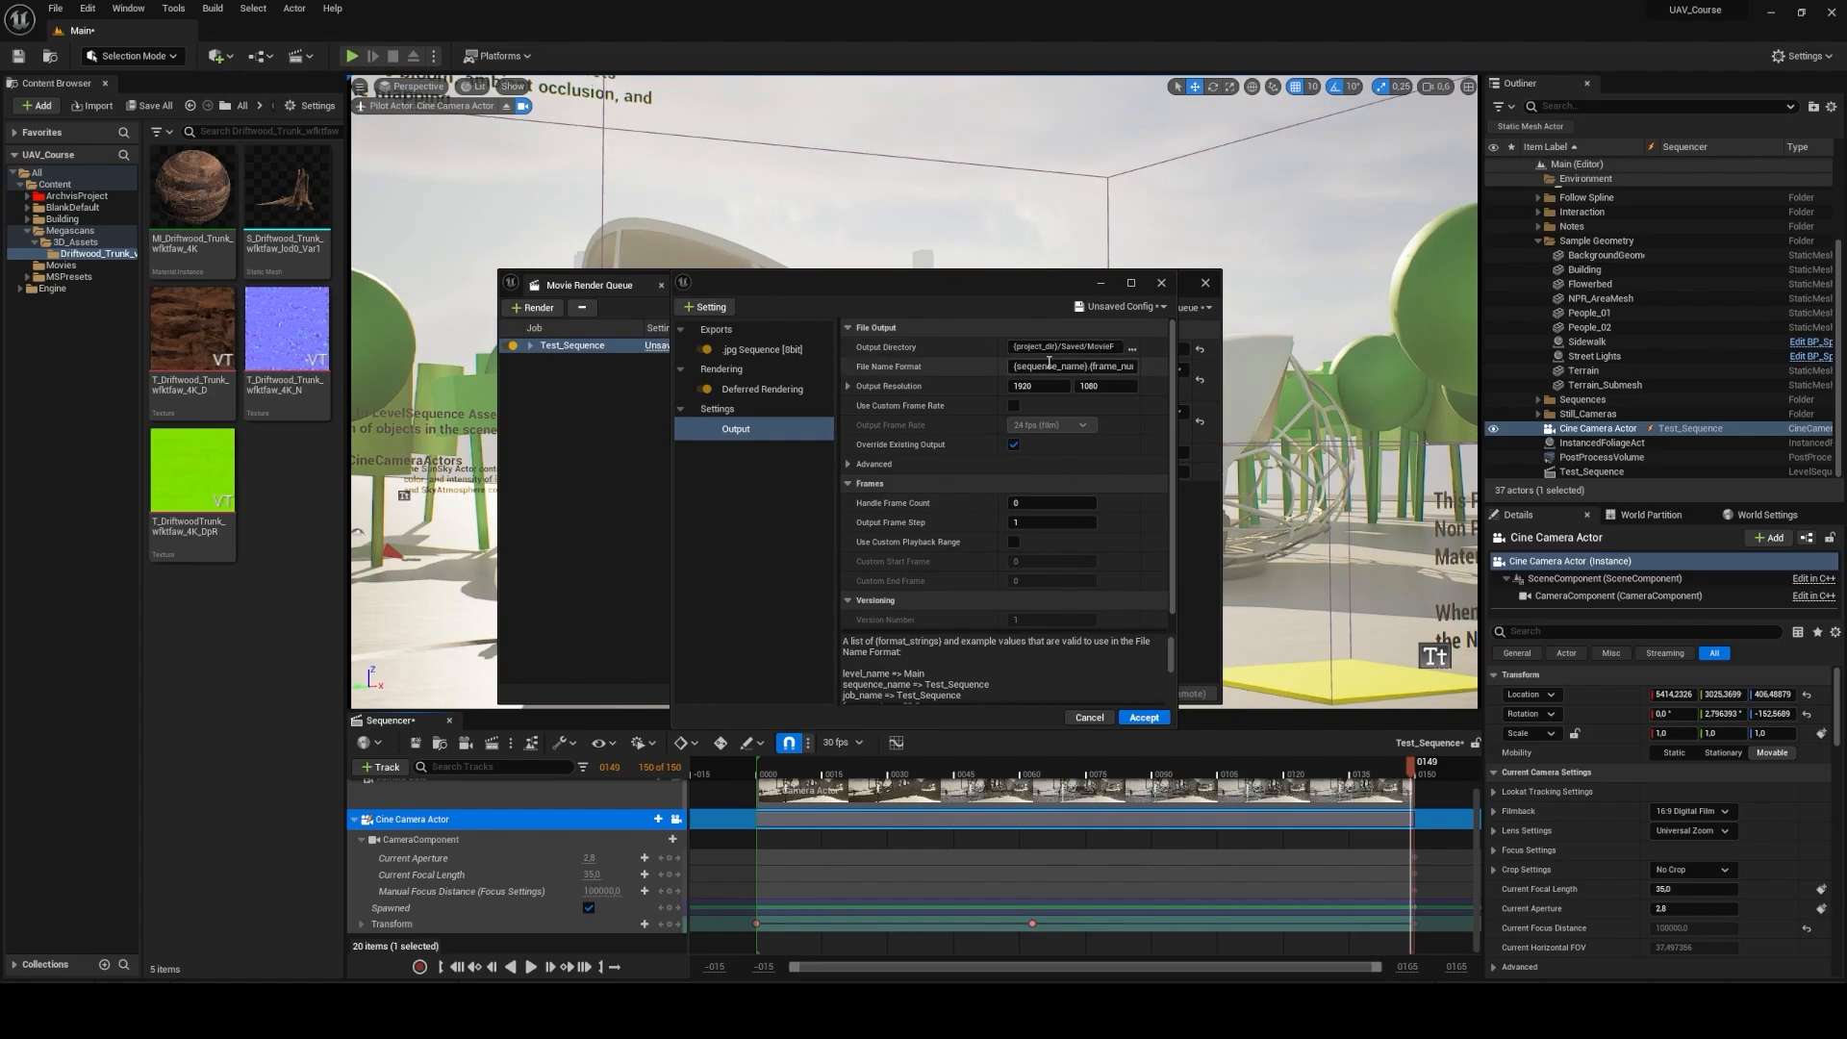
Step: Check the file name format, resolution and custom frame rate output settings and enable Use Custom Playback Range
{"action": "left_click", "coordinate": [1106, 367]}
{"action": "left_click", "coordinate": [1029, 386]}
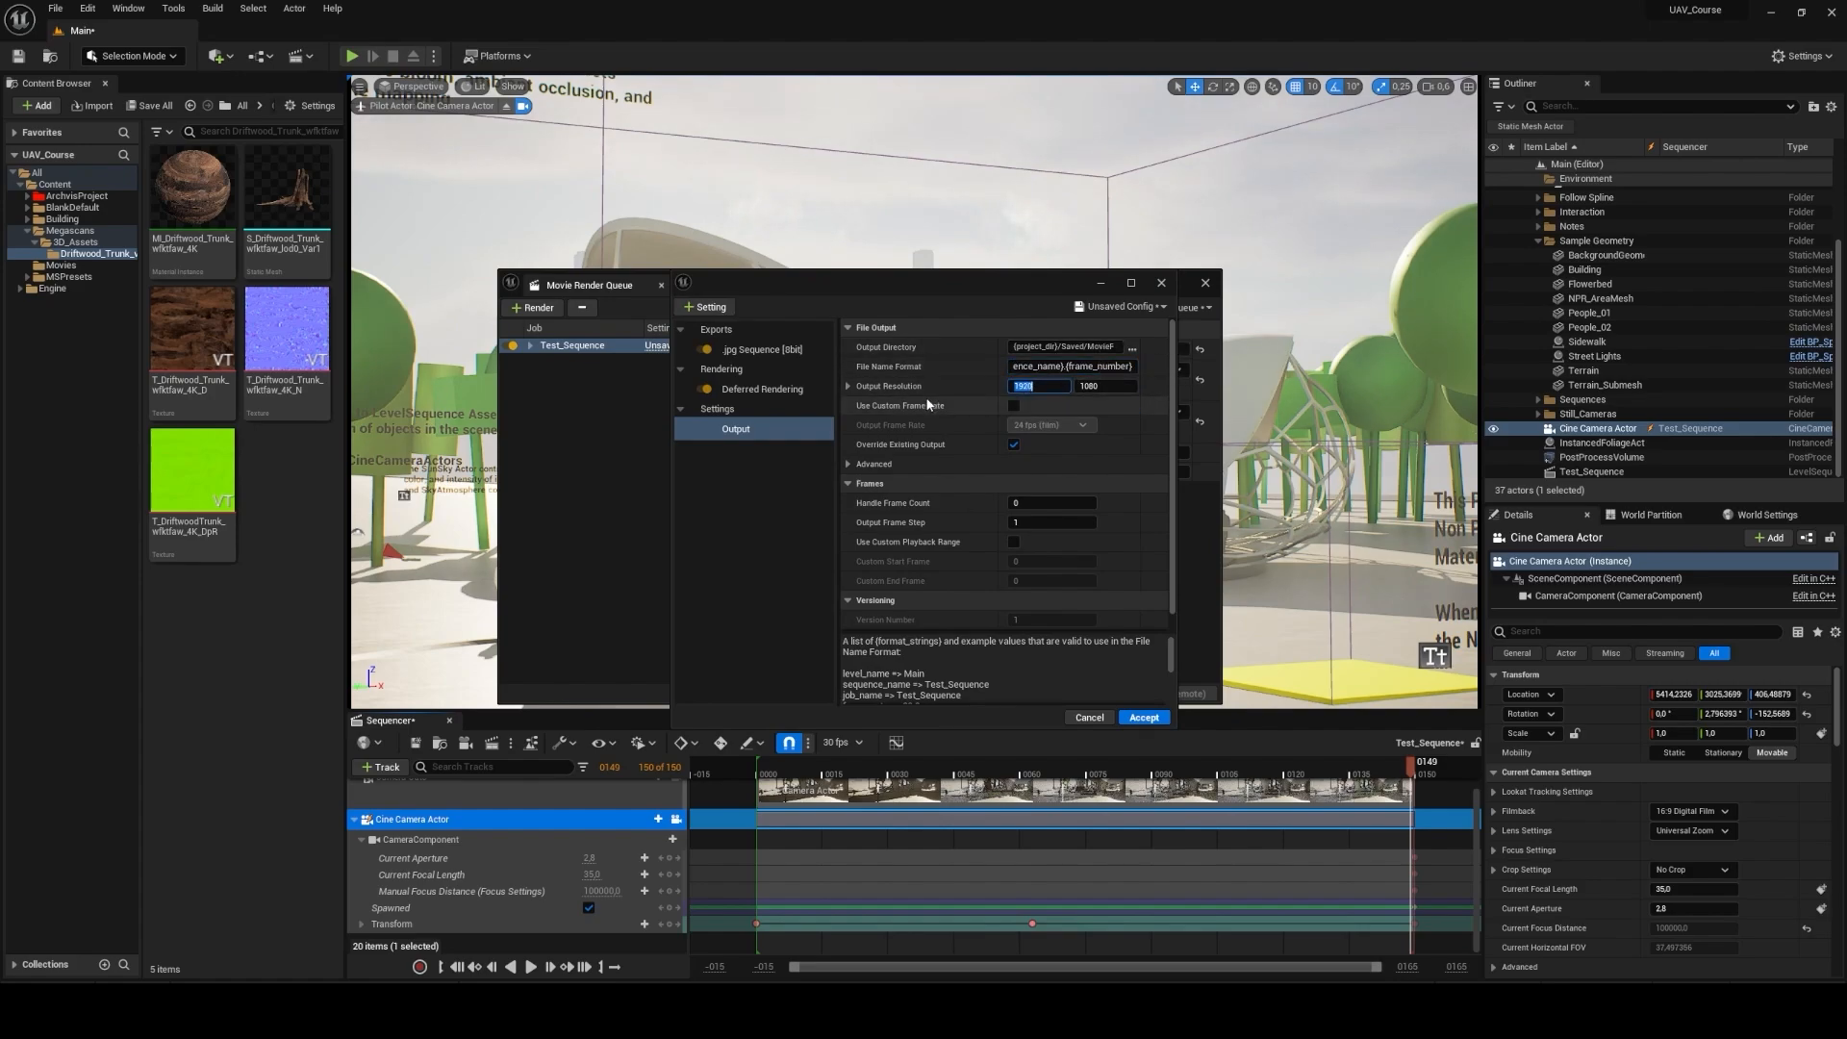
{"action": "left_click", "coordinate": [1048, 425]}
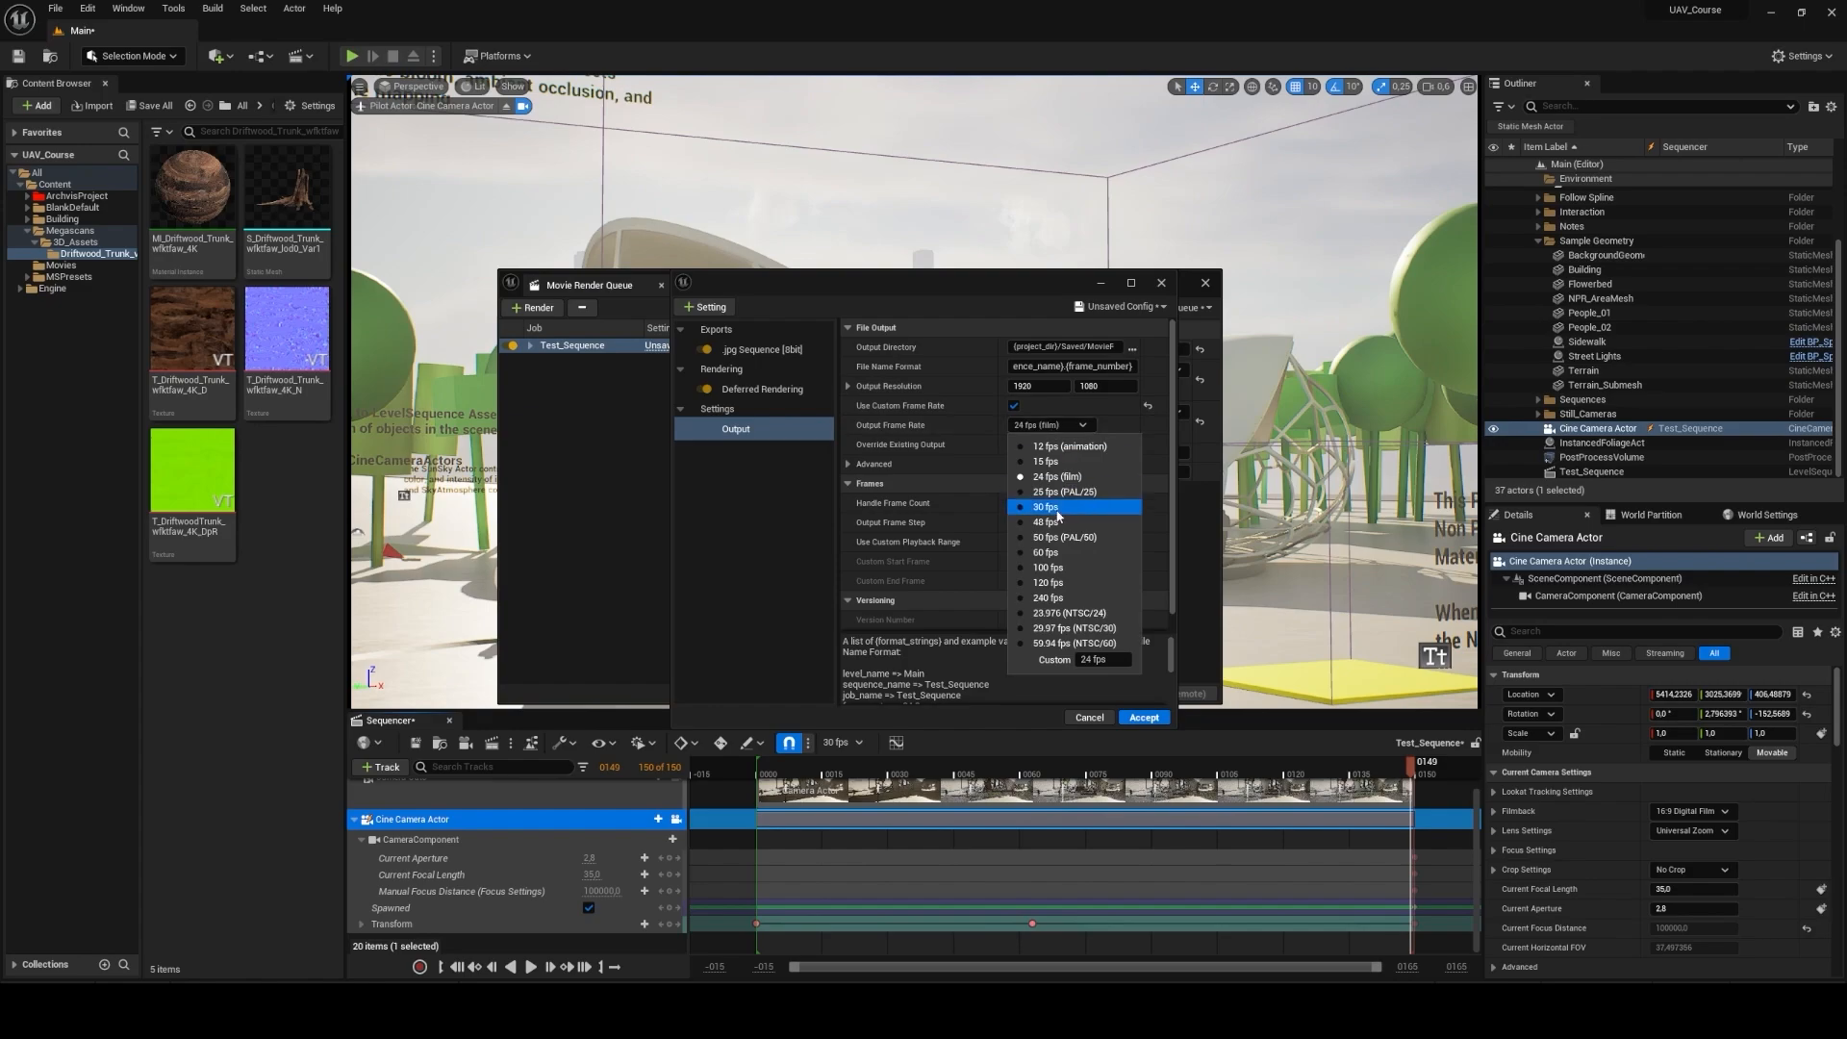
{"action": "left_click", "coordinate": [1058, 458]}
{"action": "left_click", "coordinate": [1013, 405]}
{"action": "left_click_drag", "start_coordinate": [919, 294], "coordinate": [897, 277]}
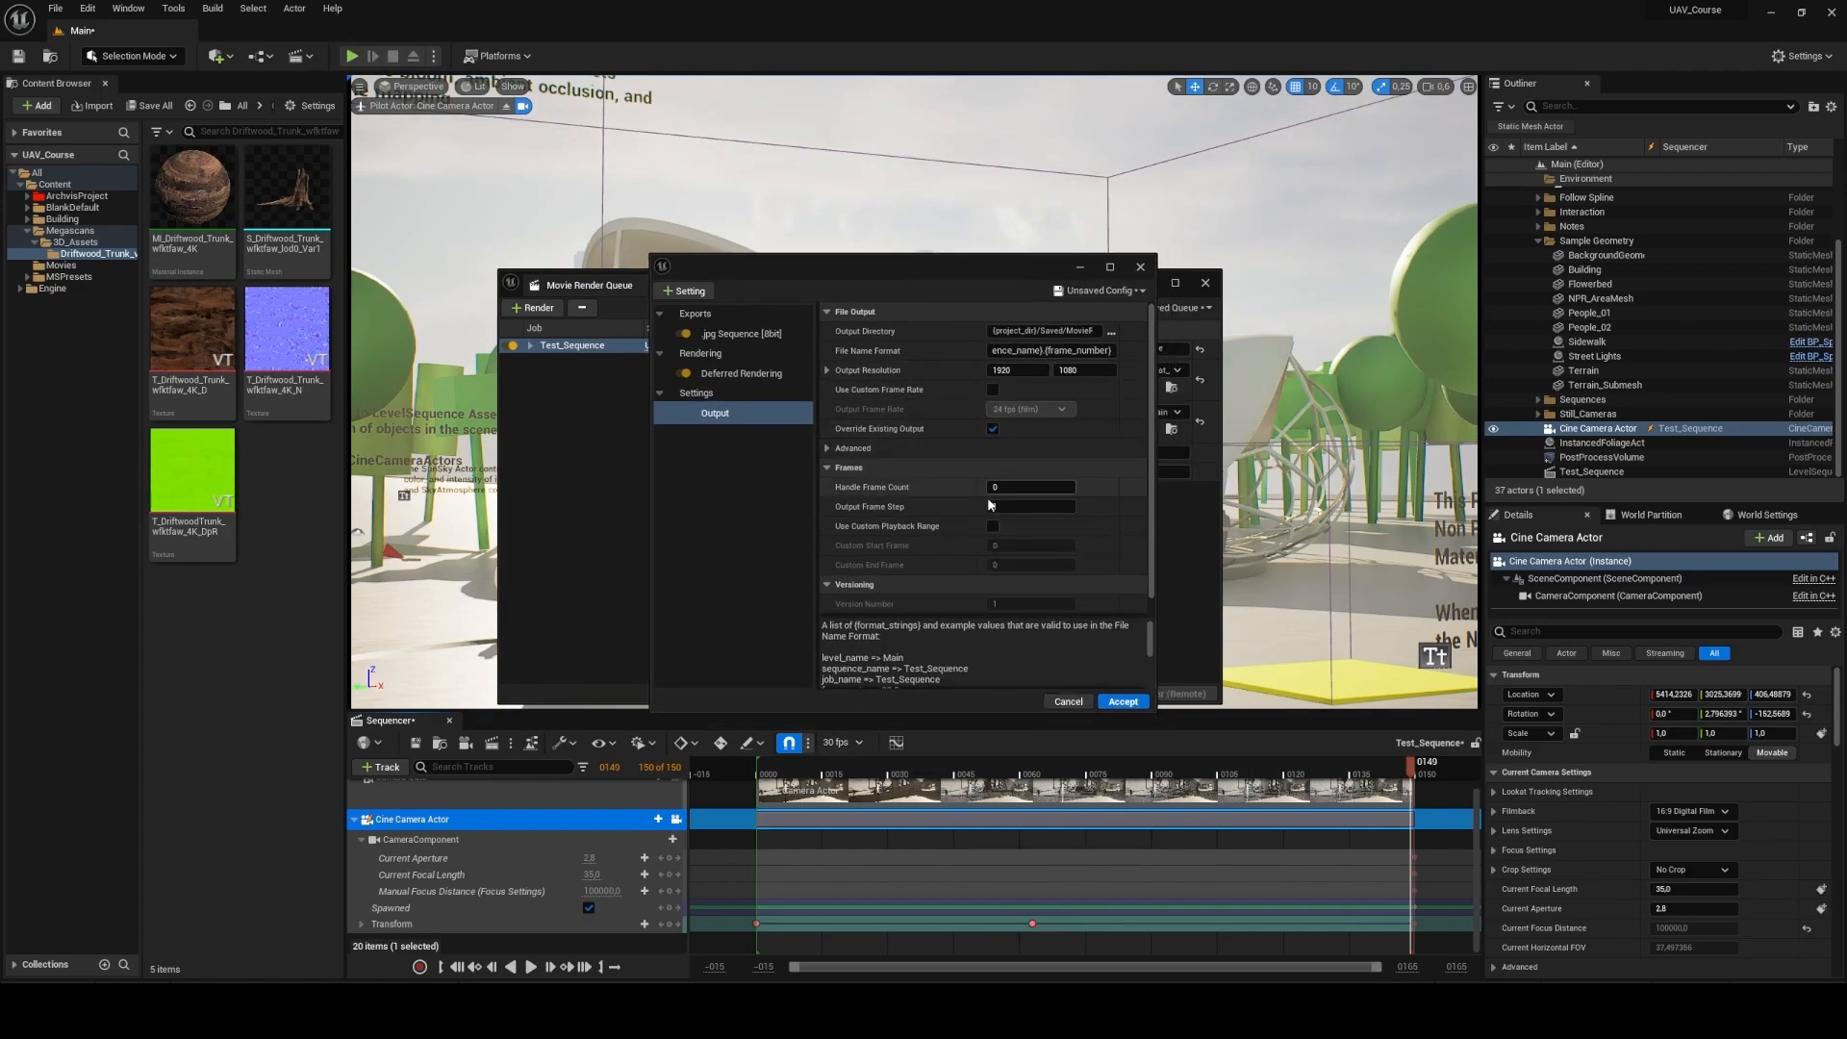
{"action": "scroll", "coordinate": [925, 506], "scroll_direction": "down", "scroll_amount": 1}
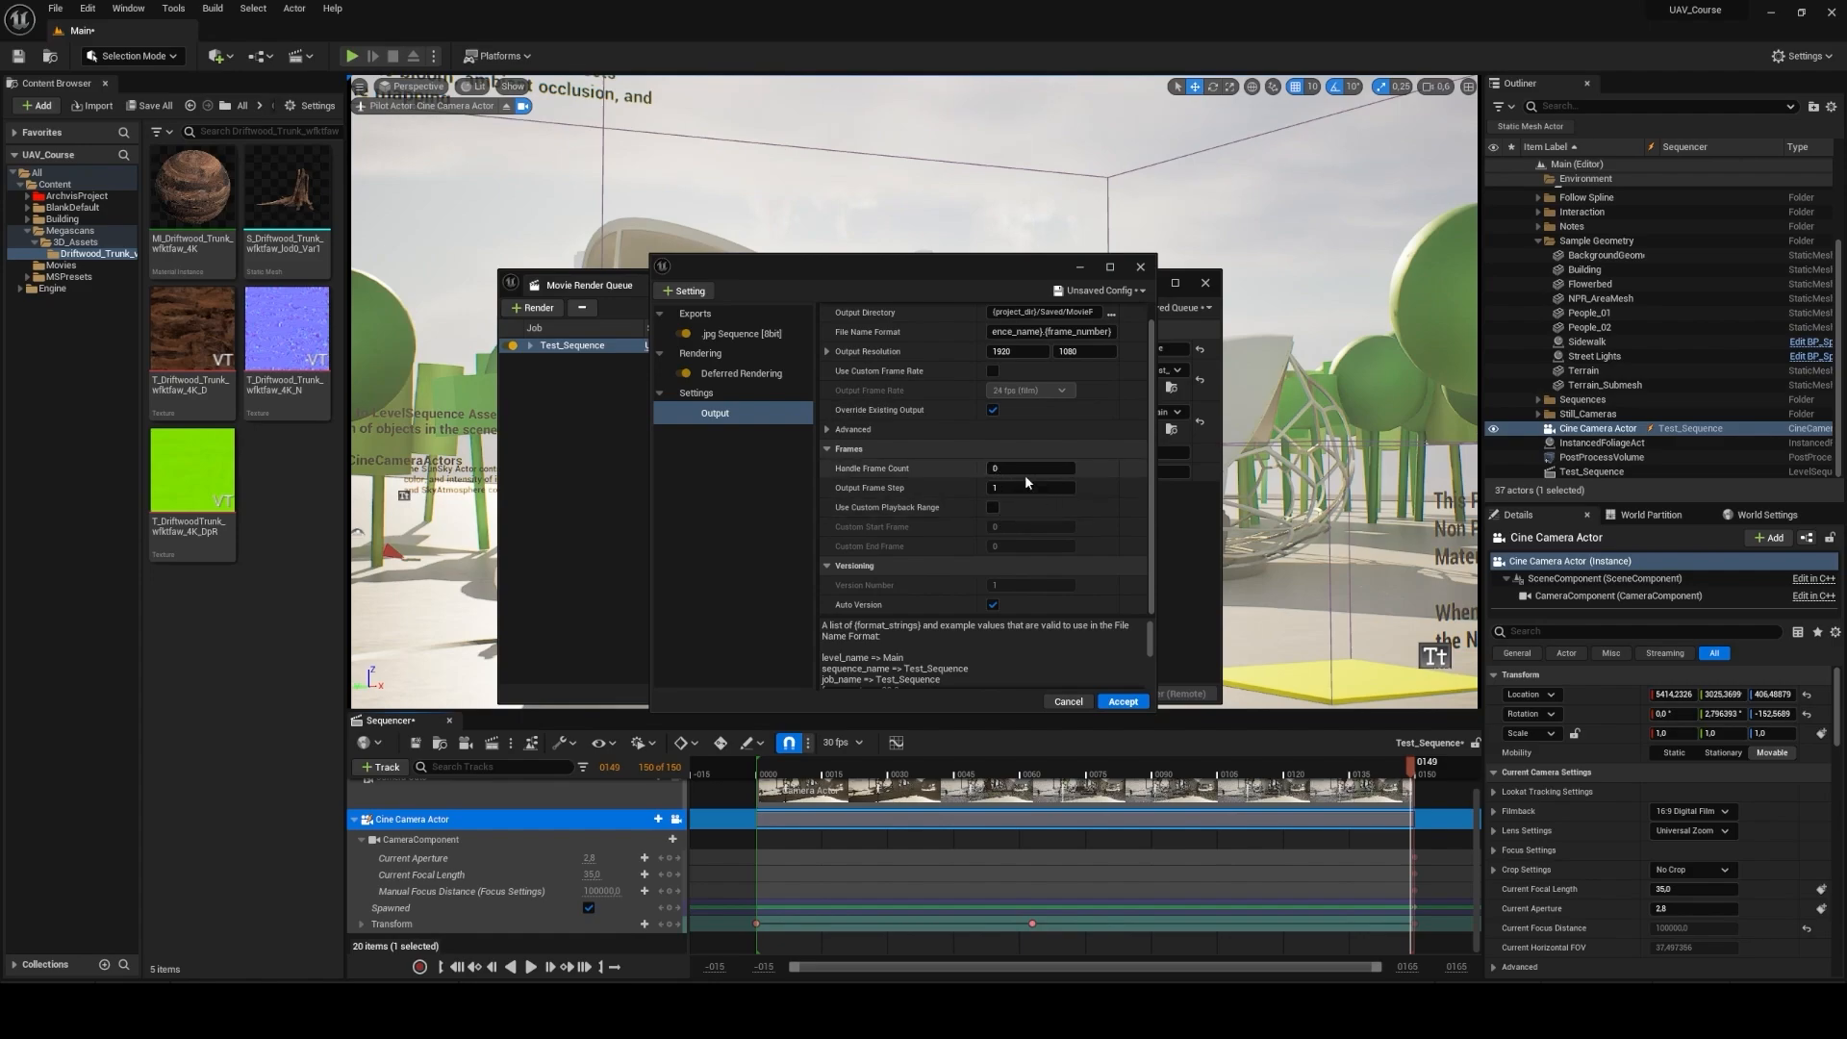
{"action": "left_click", "coordinate": [993, 508]}
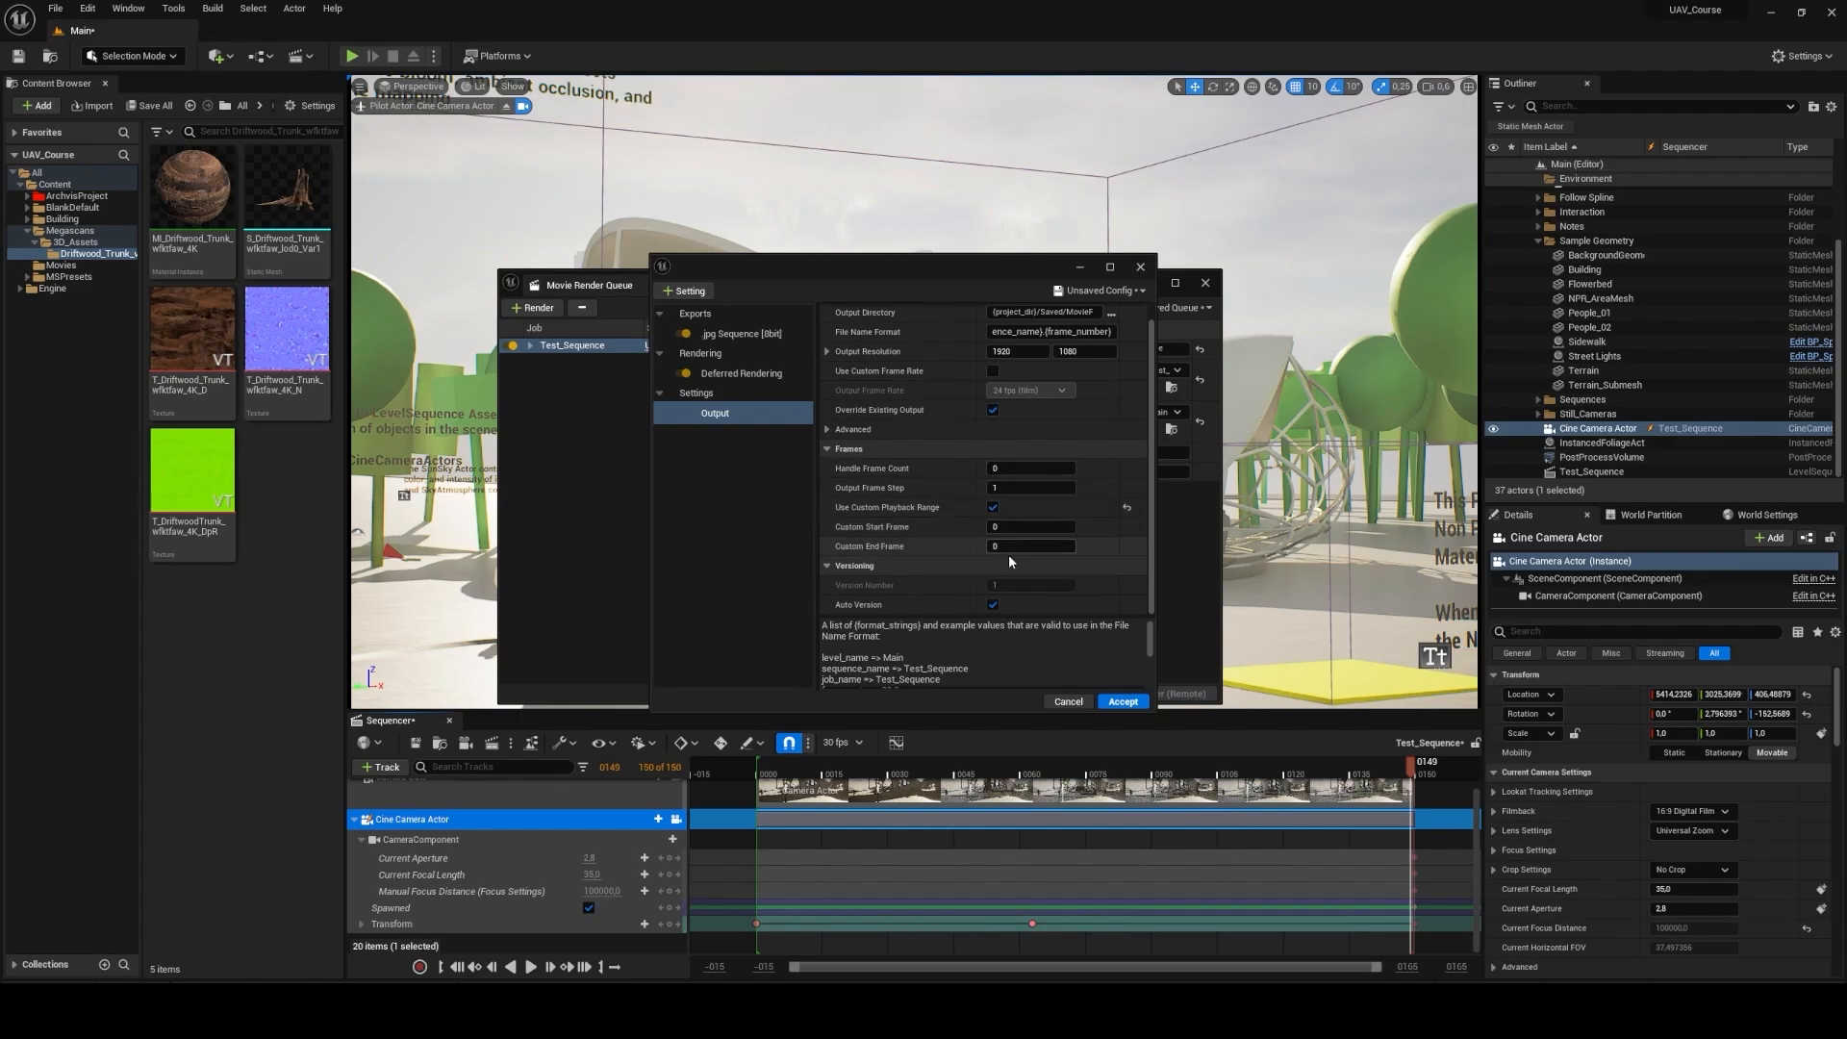
Step: Replace the .jpg Sequence [8bit] export with .exr Sequence [16bit] and reopen the list of addable render settings
{"action": "left_click", "coordinate": [721, 337]}
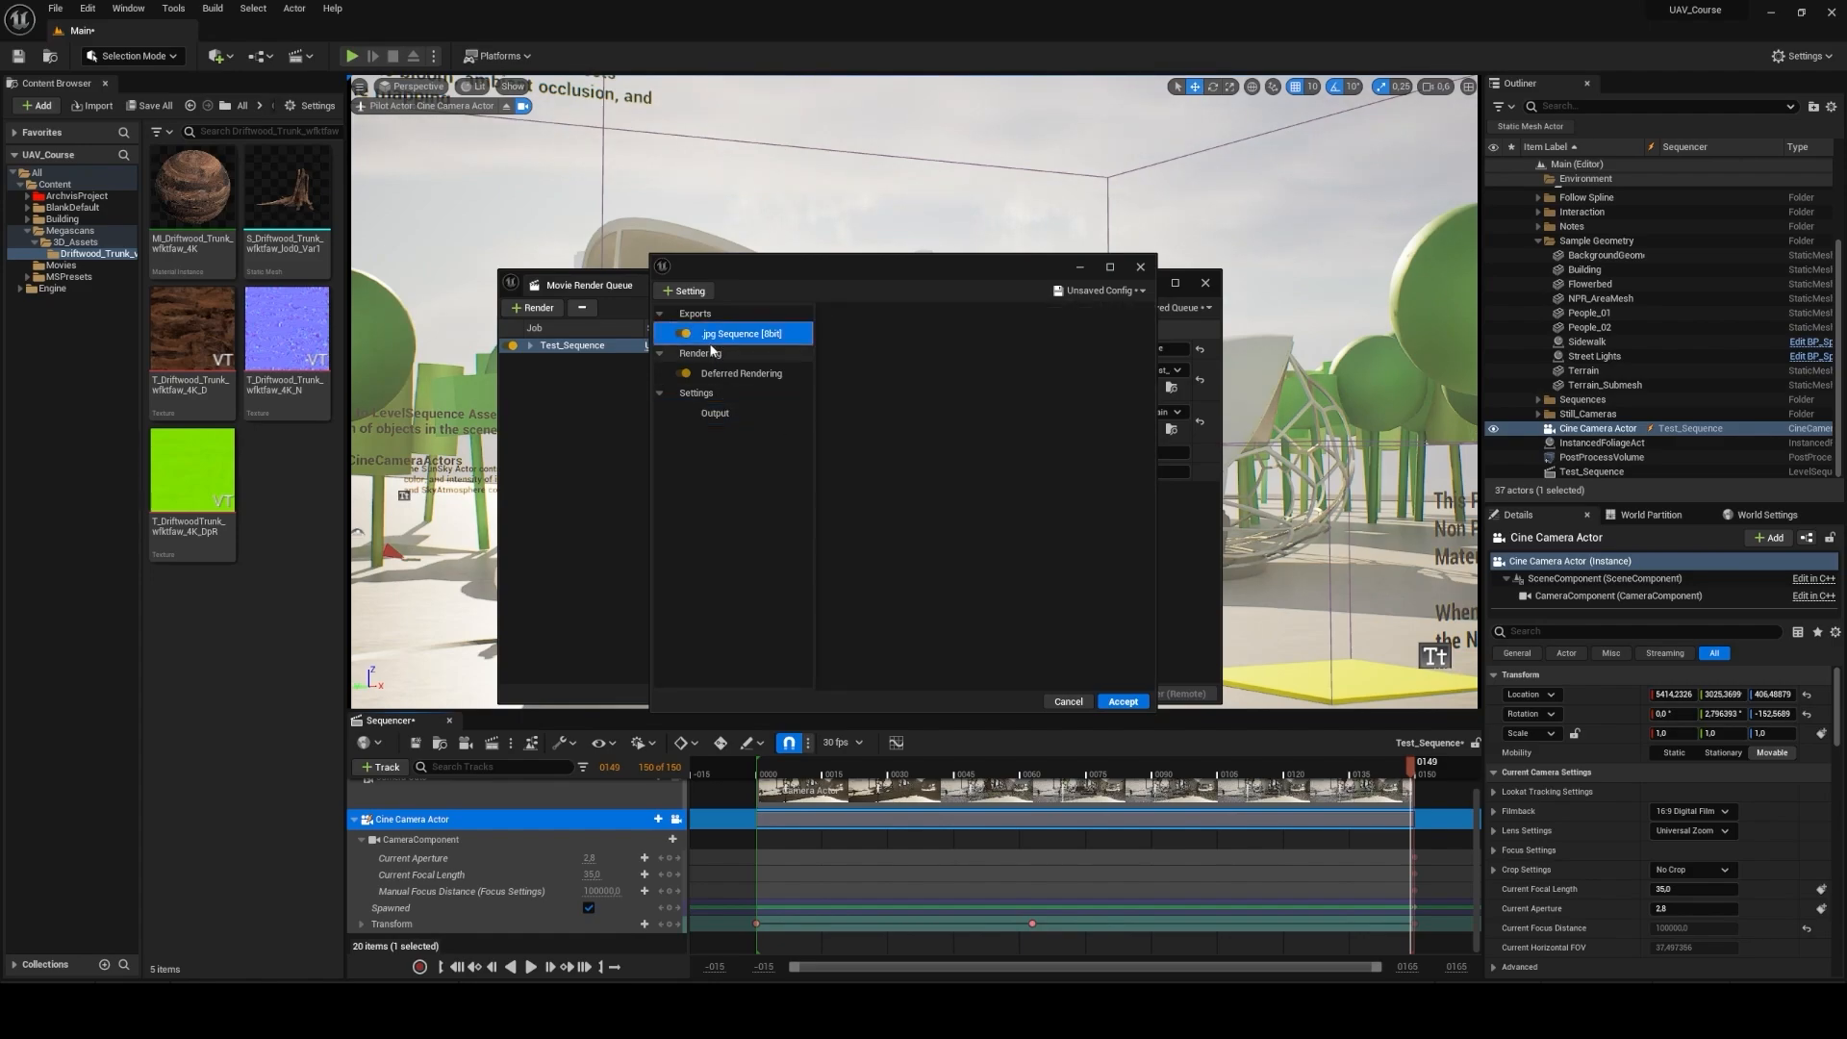
{"action": "left_click", "coordinate": [697, 293]}
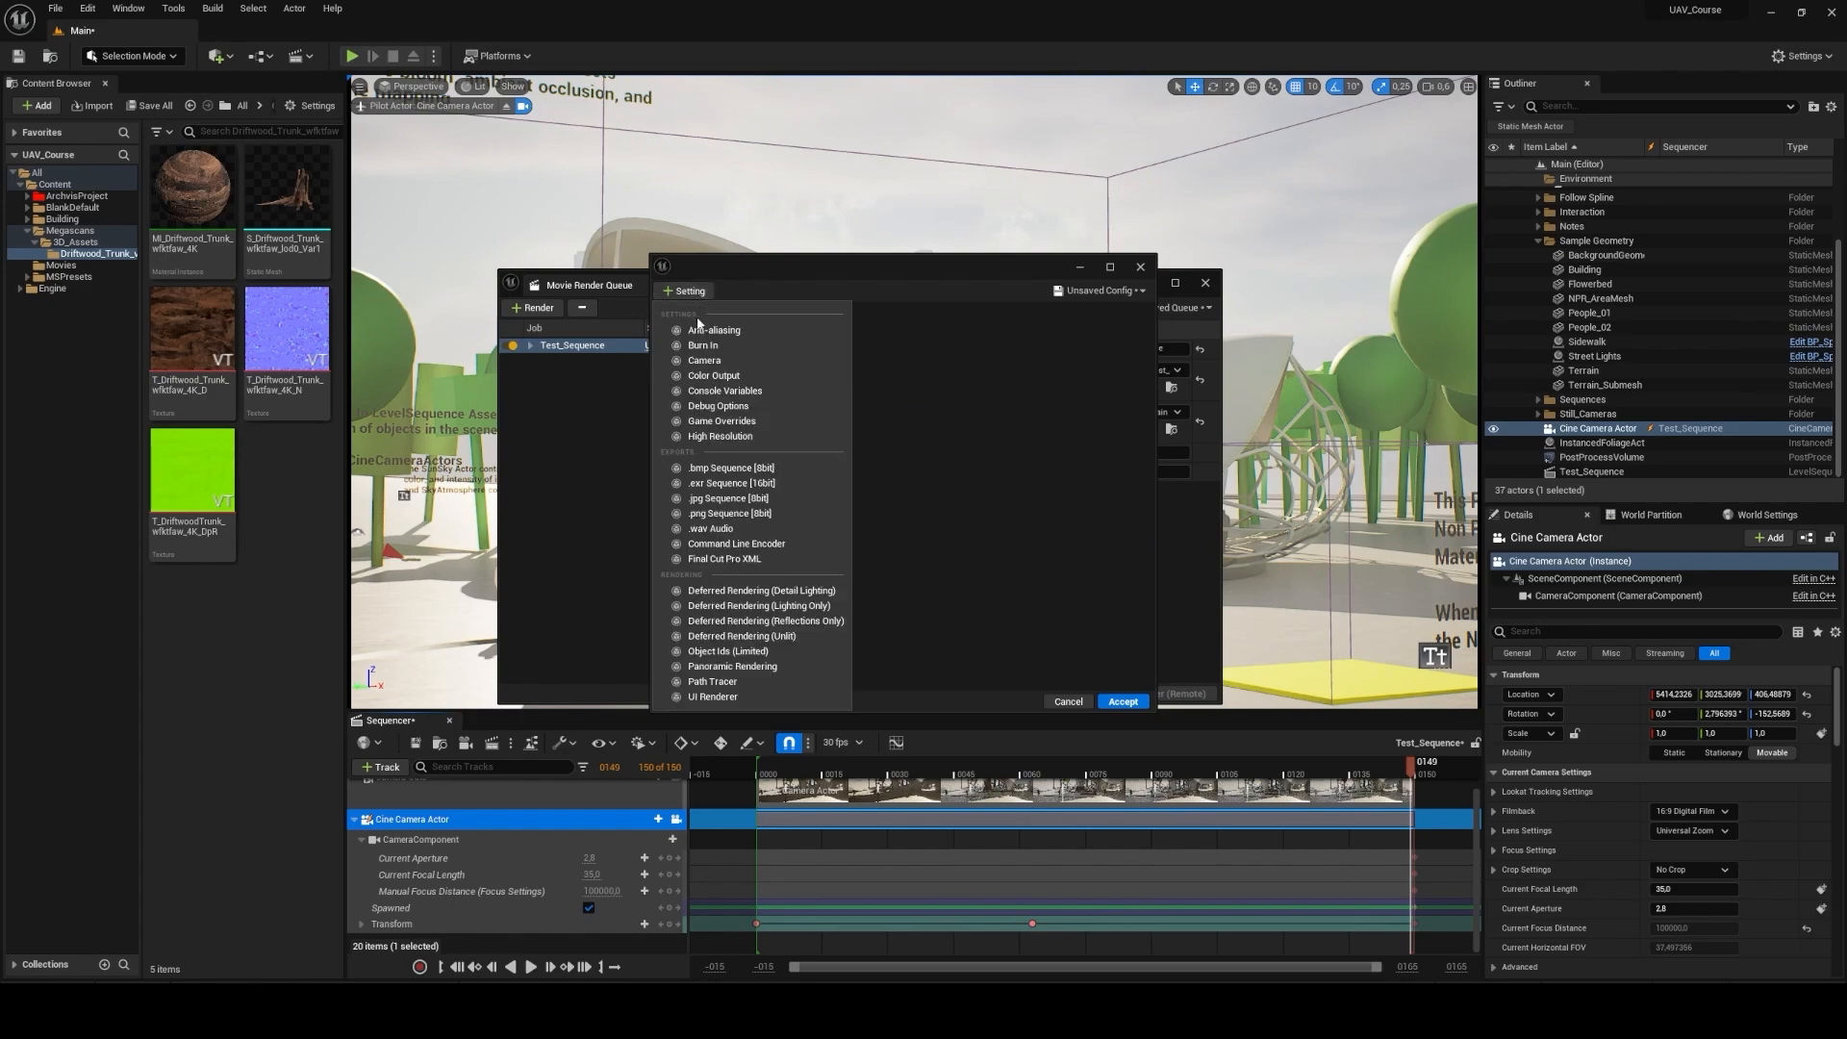
{"action": "left_click", "coordinate": [721, 485]}
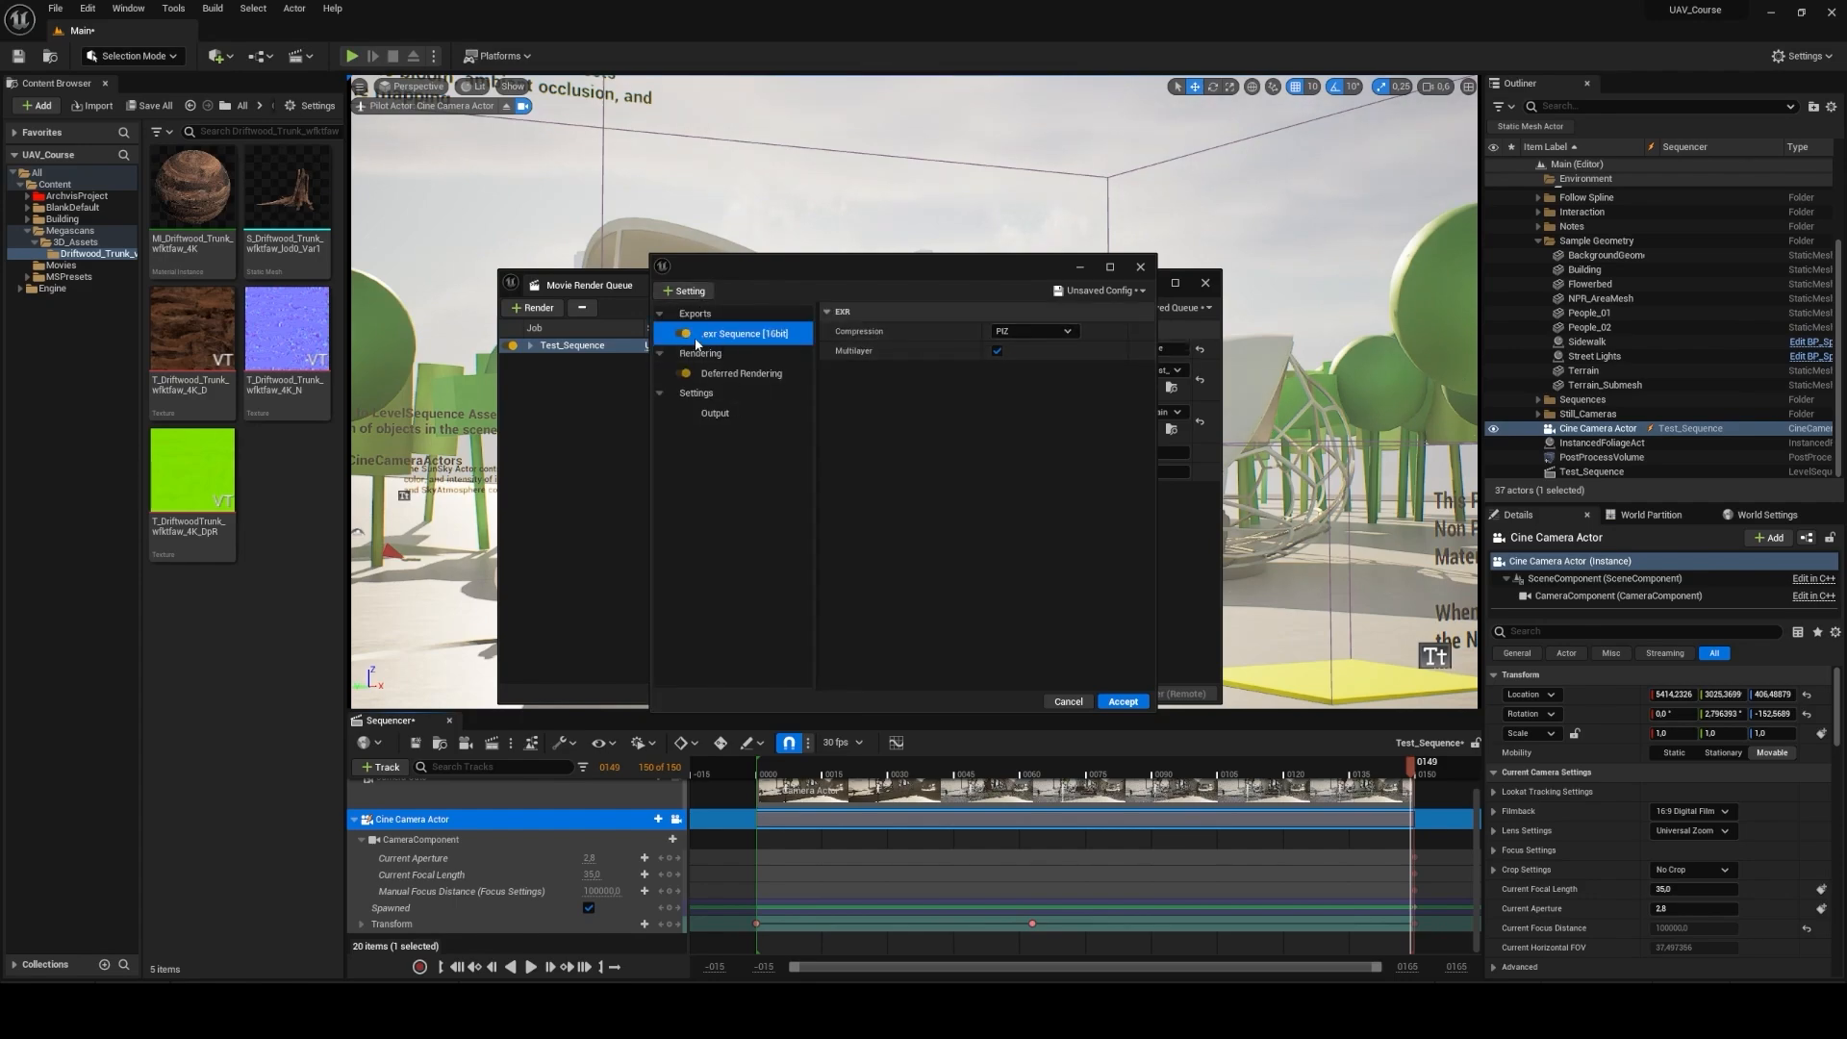
{"action": "left_click", "coordinate": [685, 290]}
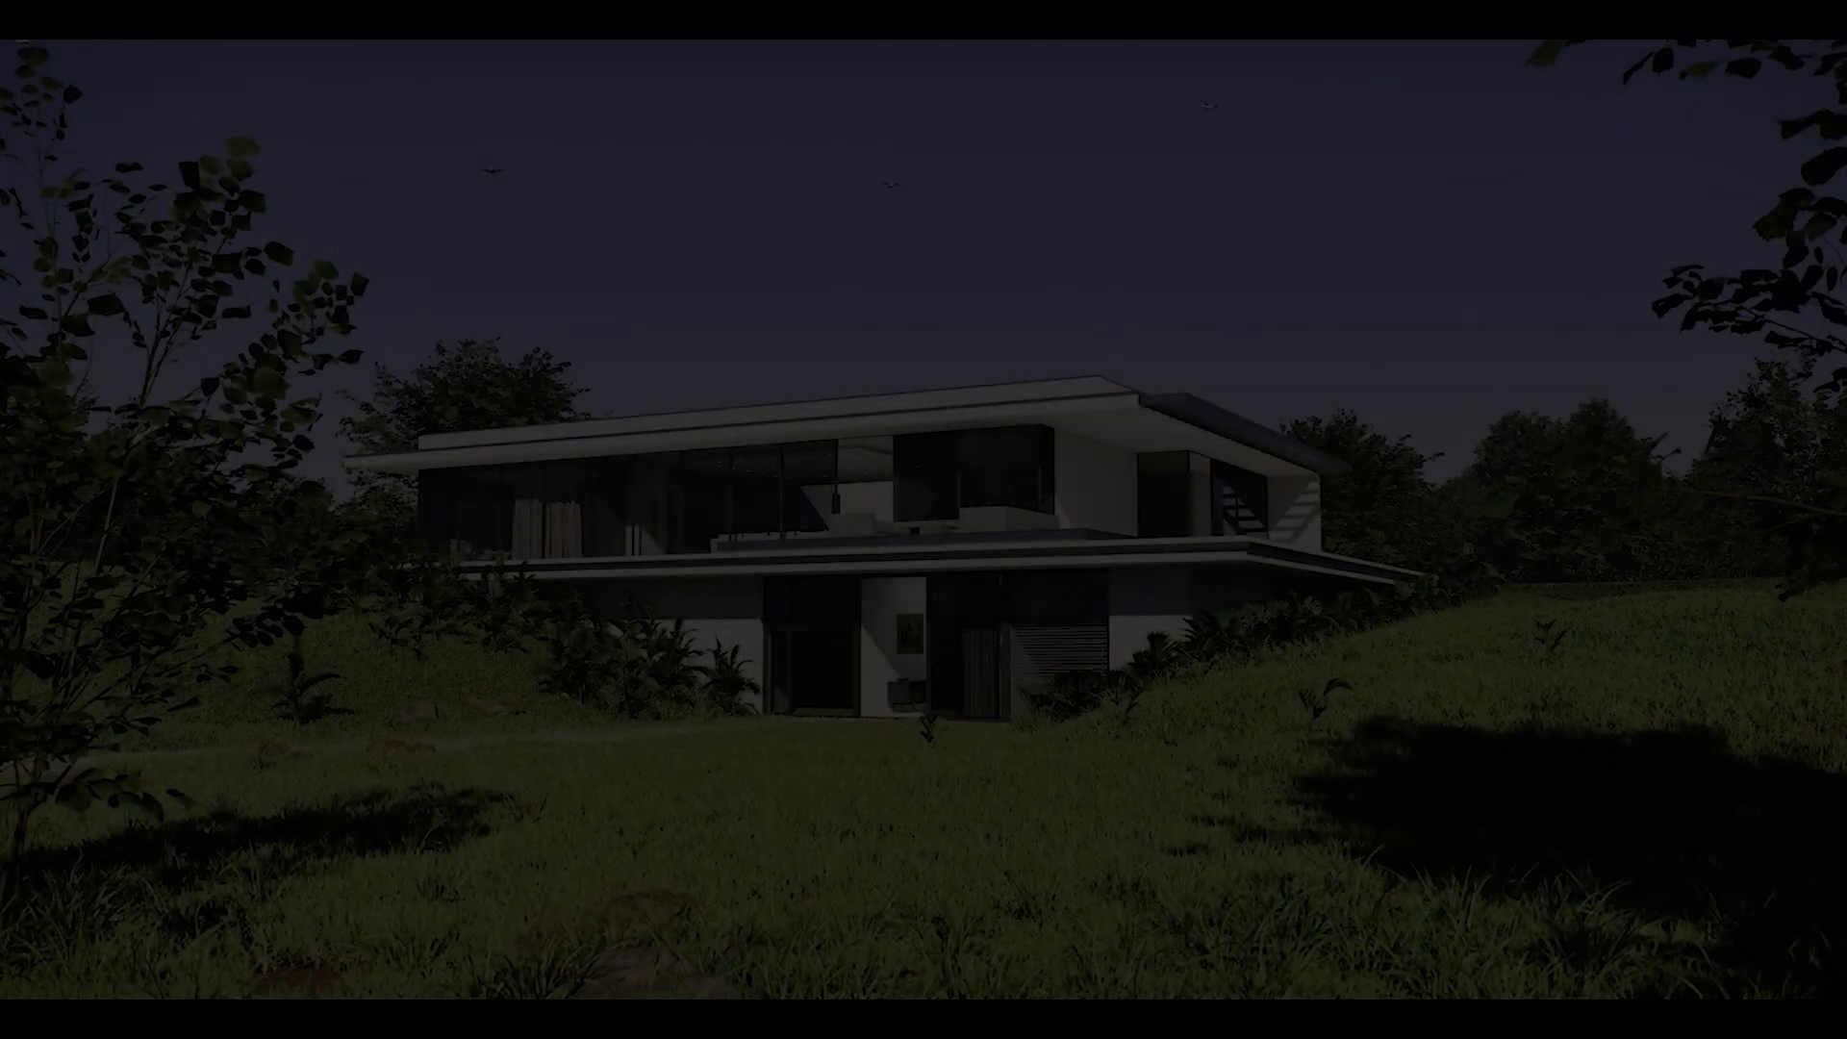